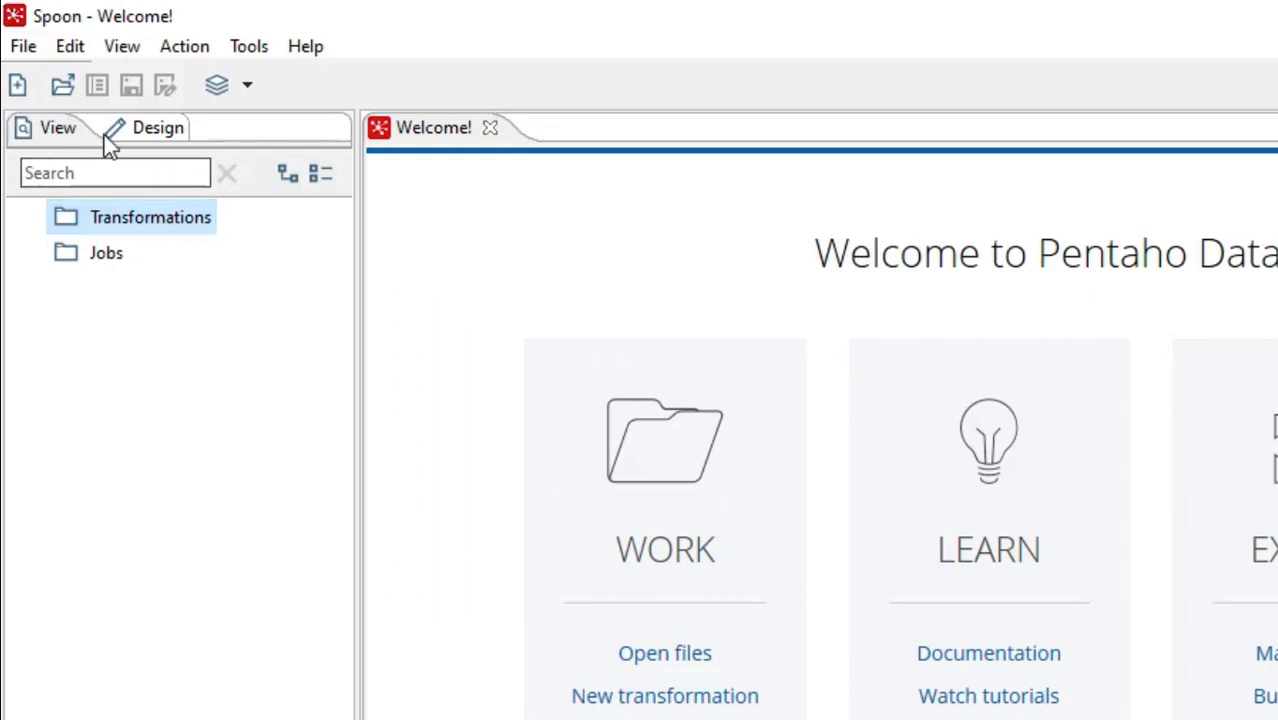
Create a new transformation
left_click(17, 88)
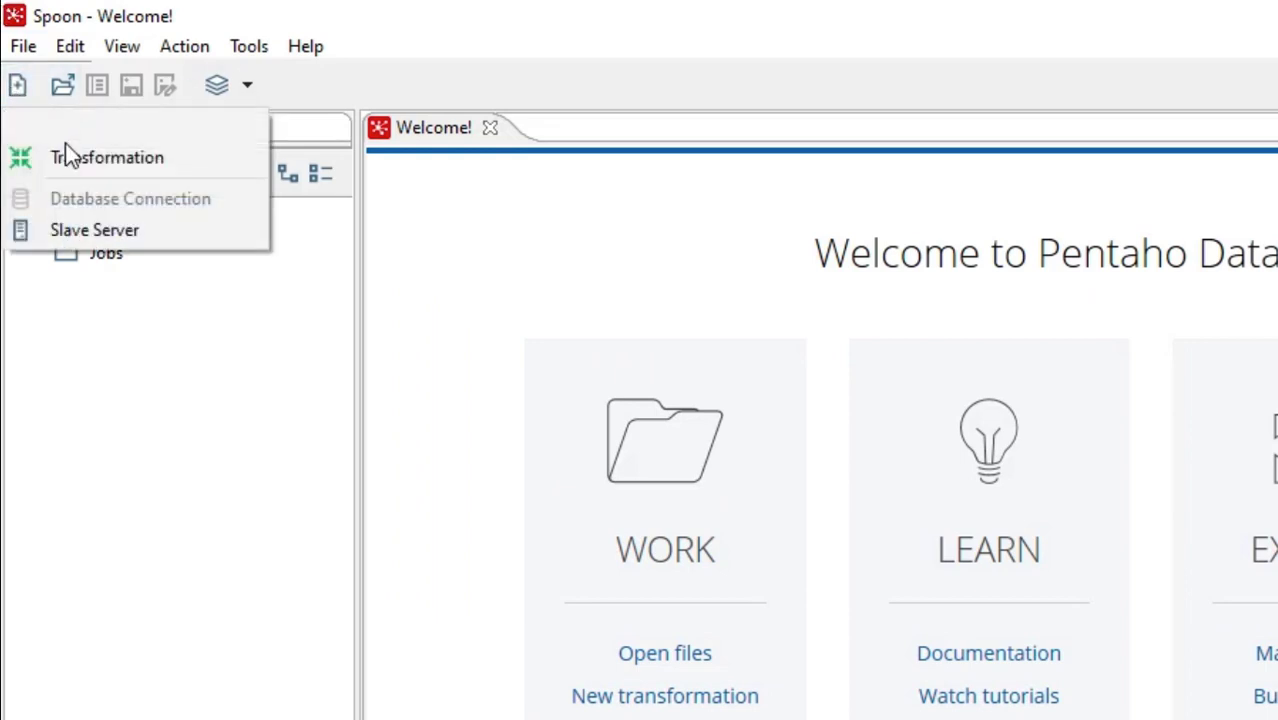
left_click(117, 162)
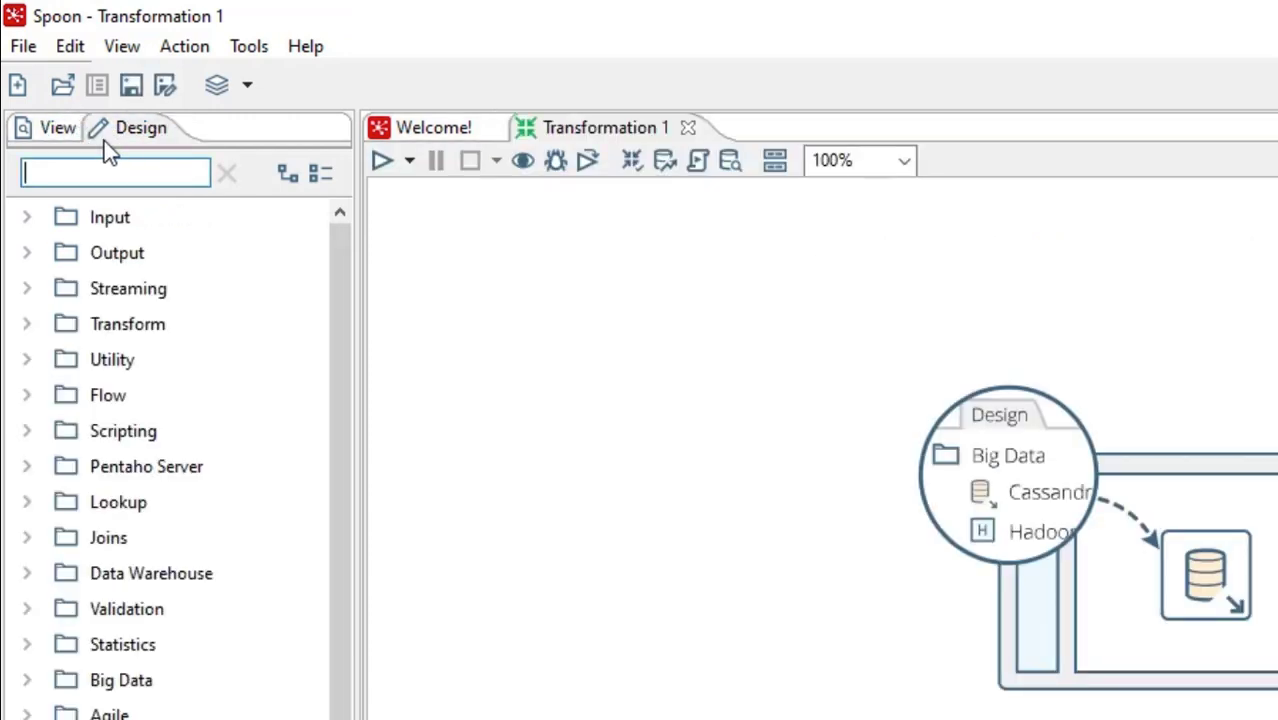
Start a new database connection for the transformation with type MySQL and the name MySQL Prueba
left_click(55, 130)
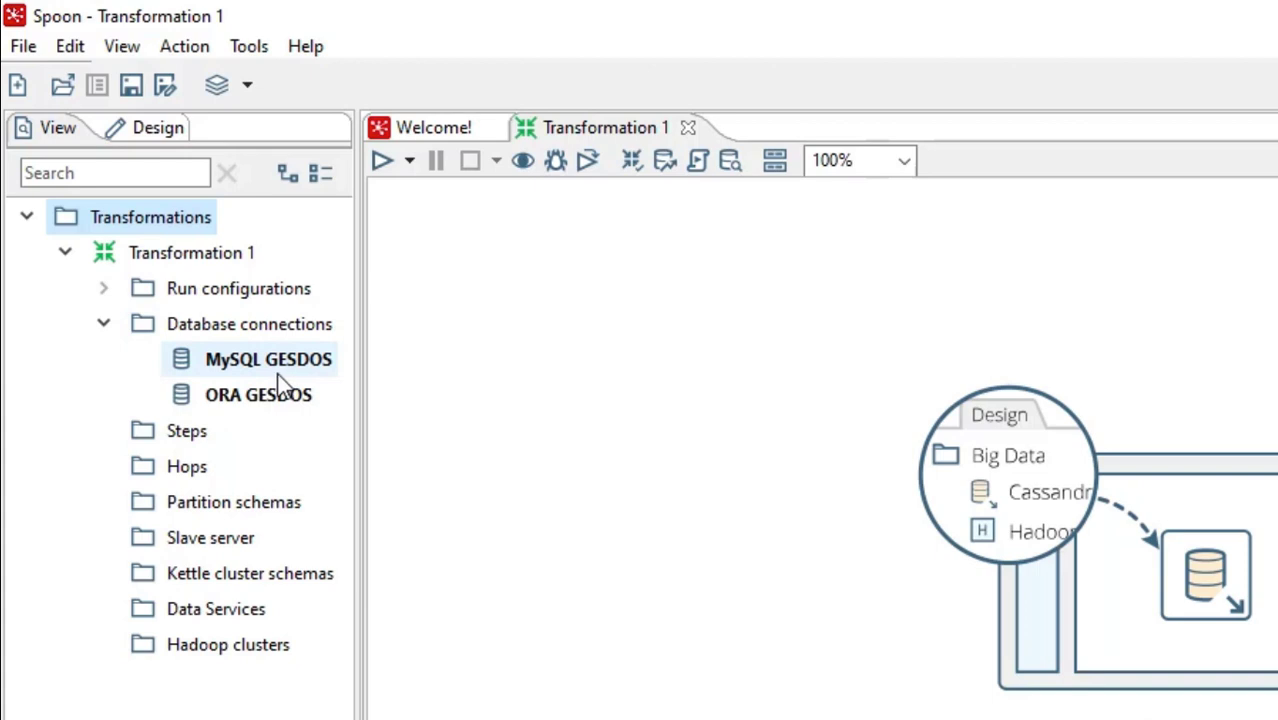
right_click(269, 334)
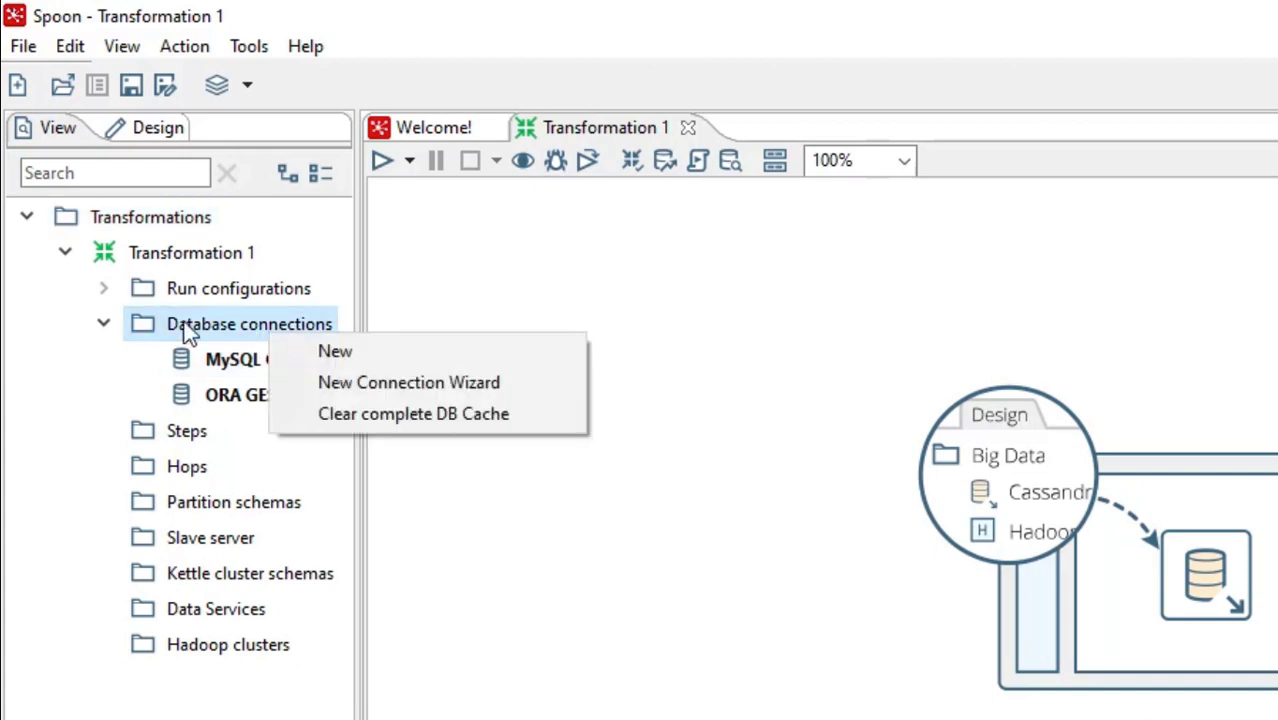
left_click(362, 359)
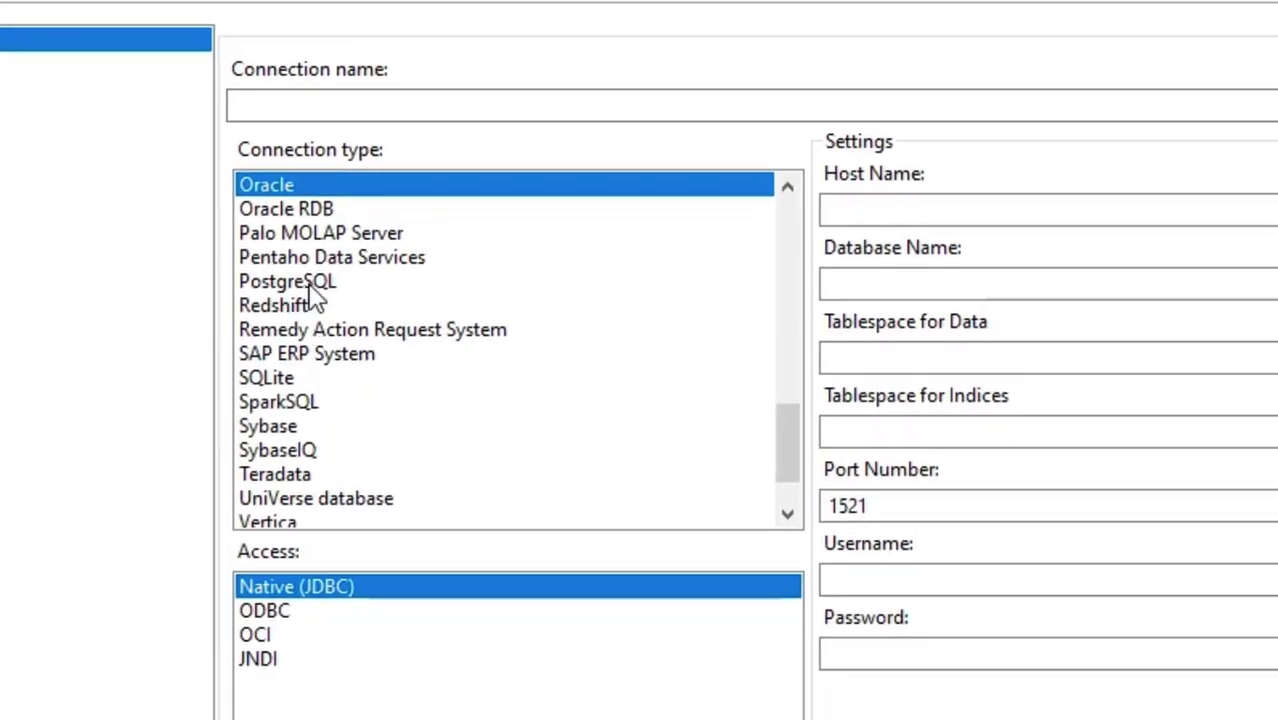
left_click_drag(787, 465, 785, 388)
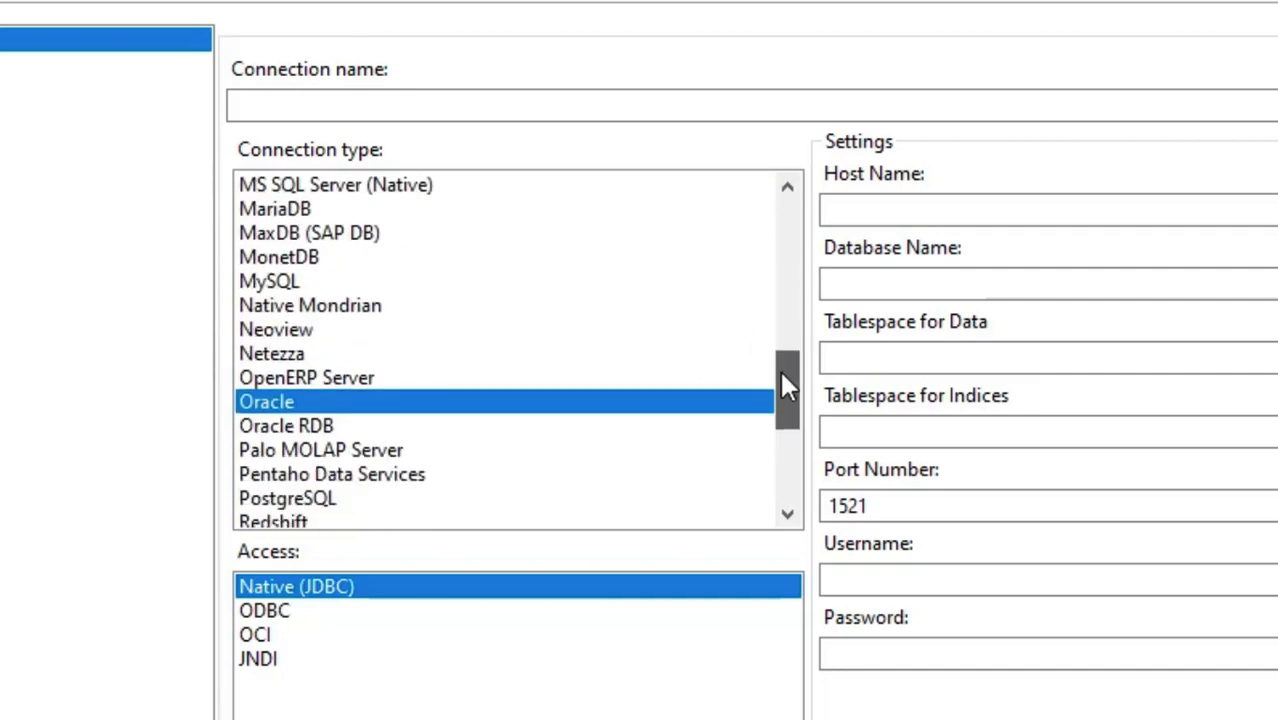
left_click(322, 284)
left_click(316, 108)
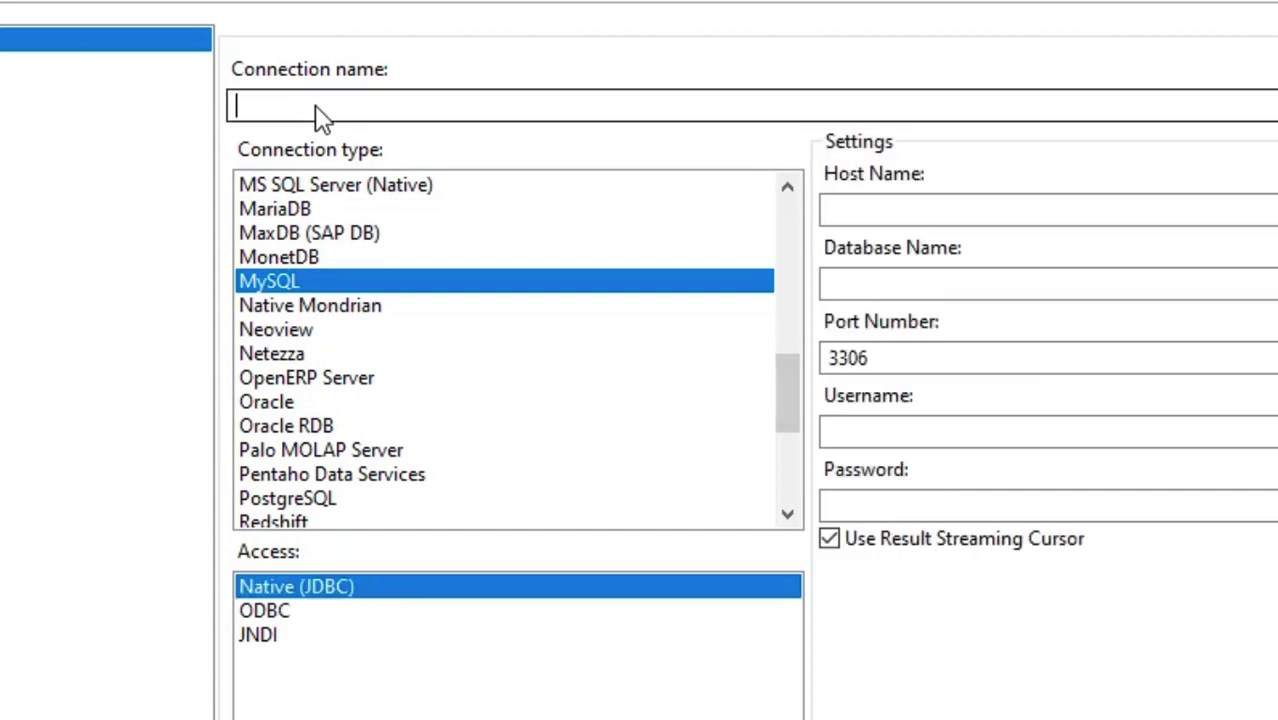
type("MySQL Prueba")
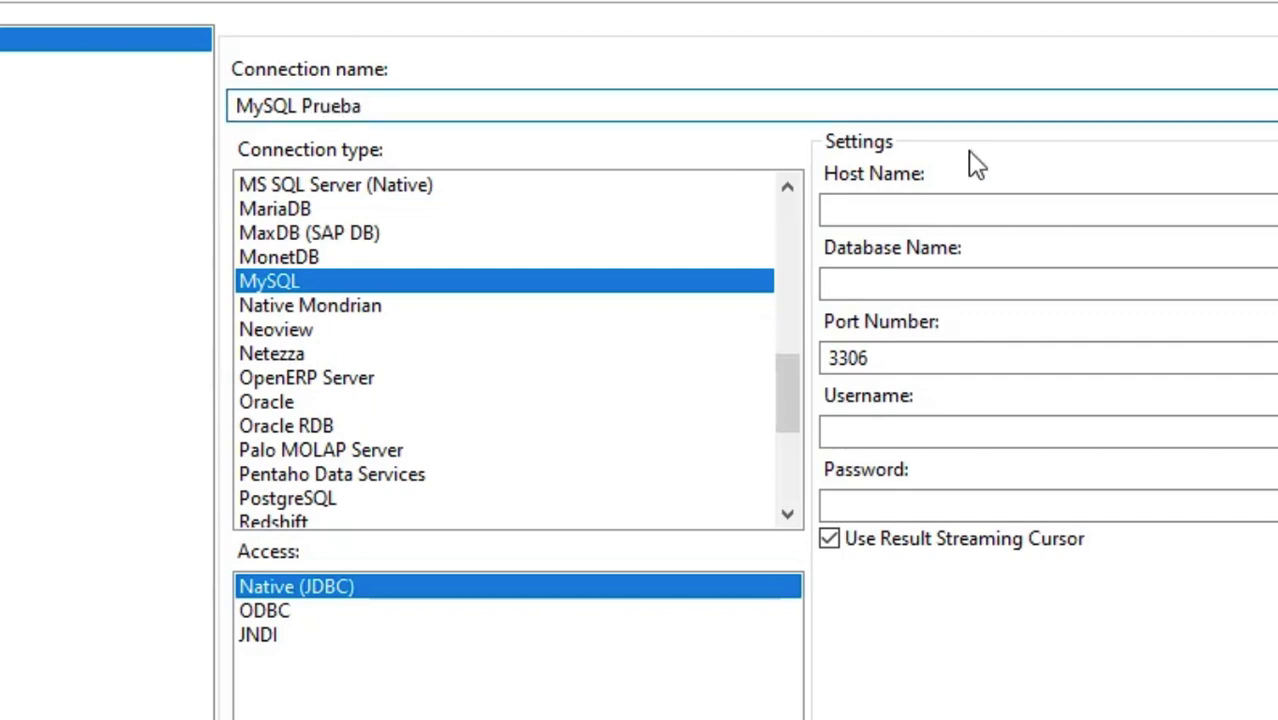
Set the connection's host name to localhost and its database name to dosimetro
left_click(952, 210)
type("lo")
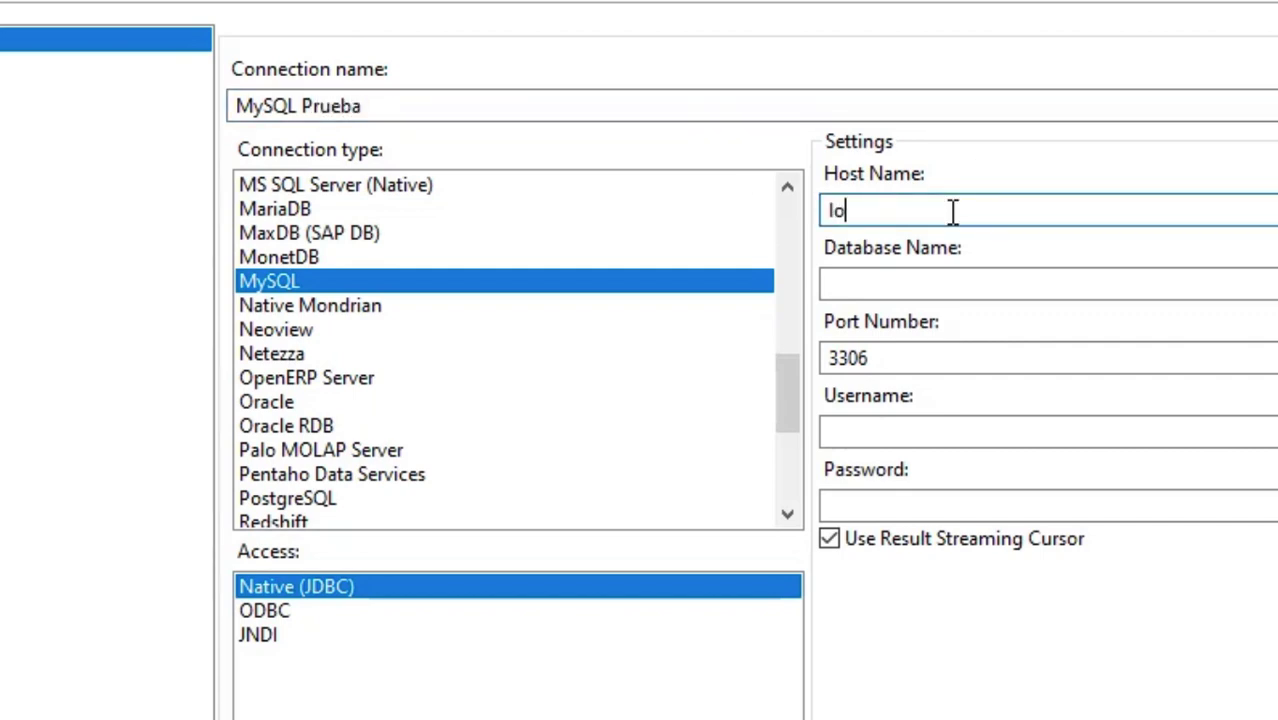
type("calhost")
key("Tab")
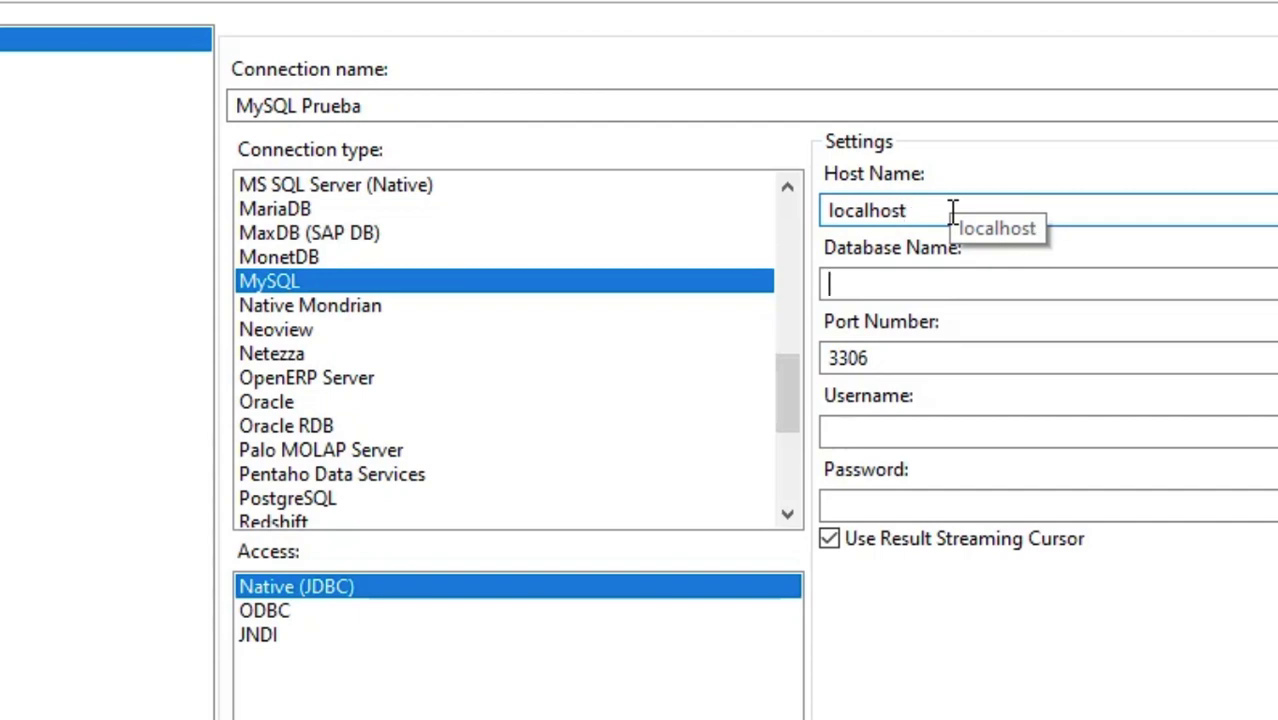
type("dosimetro")
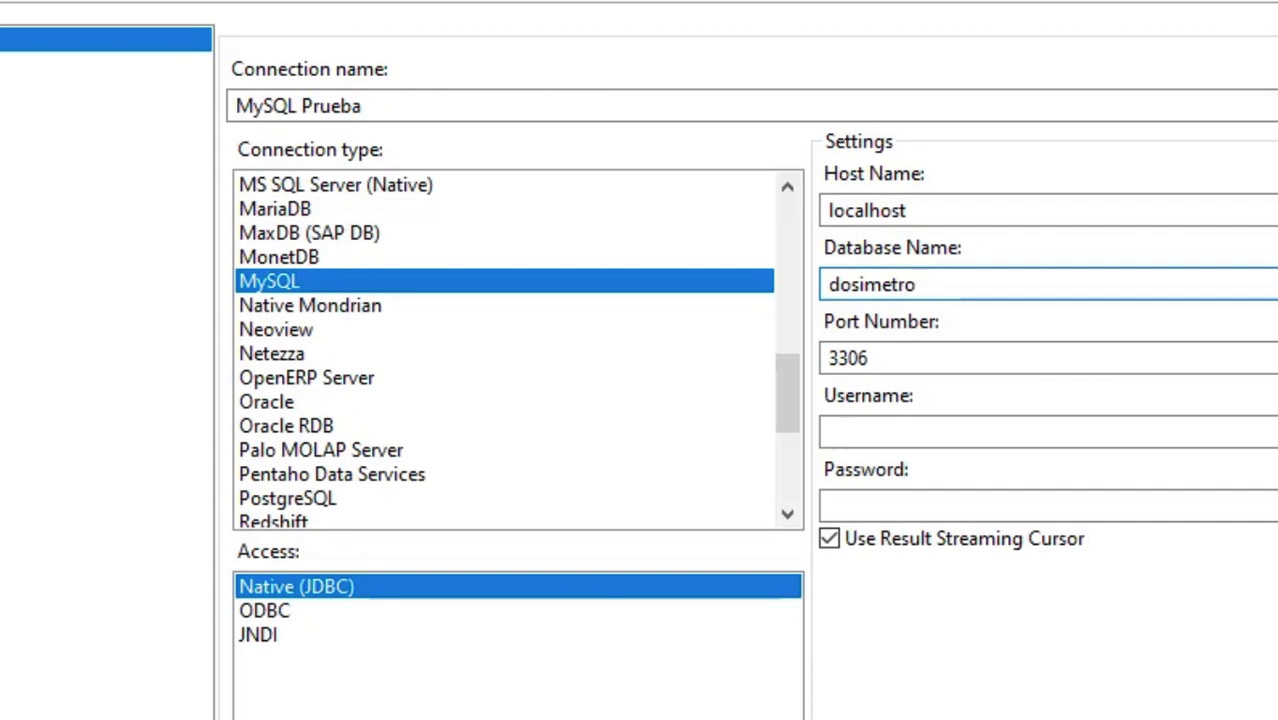
Enter root as the connection's username and fill in the database password
left_click(882, 438)
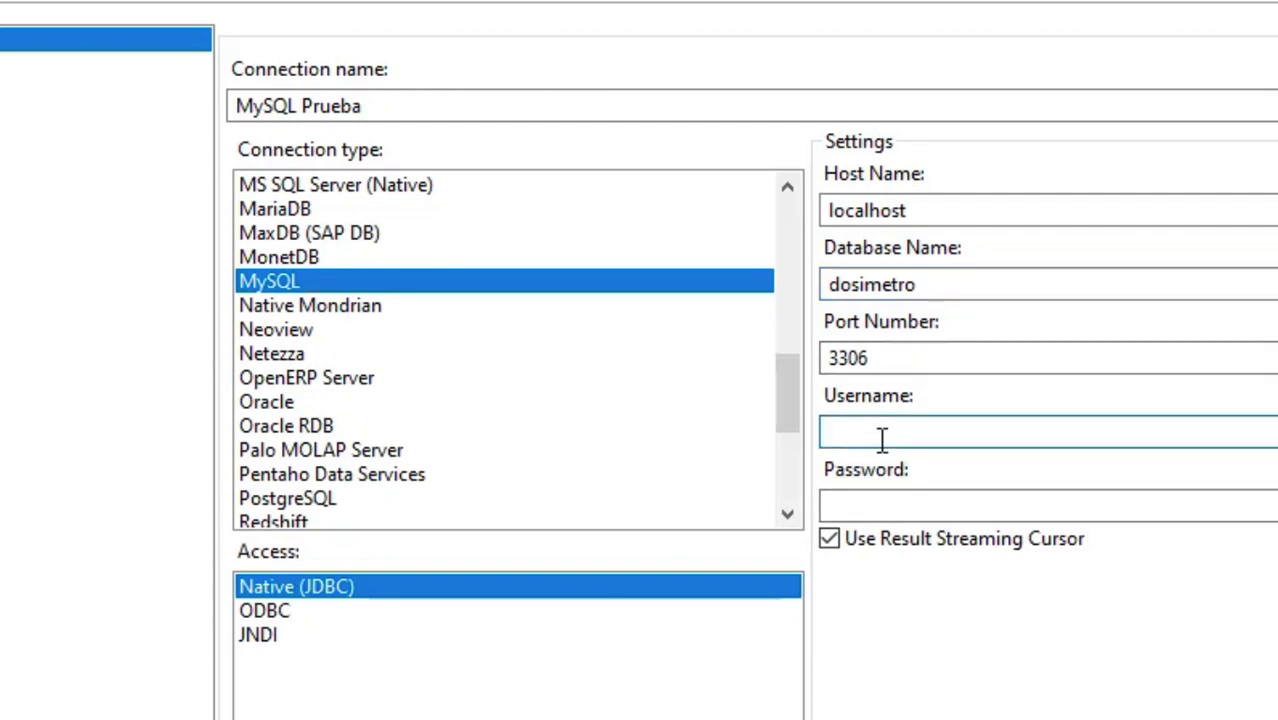
type("root")
key("Tab")
type("********")
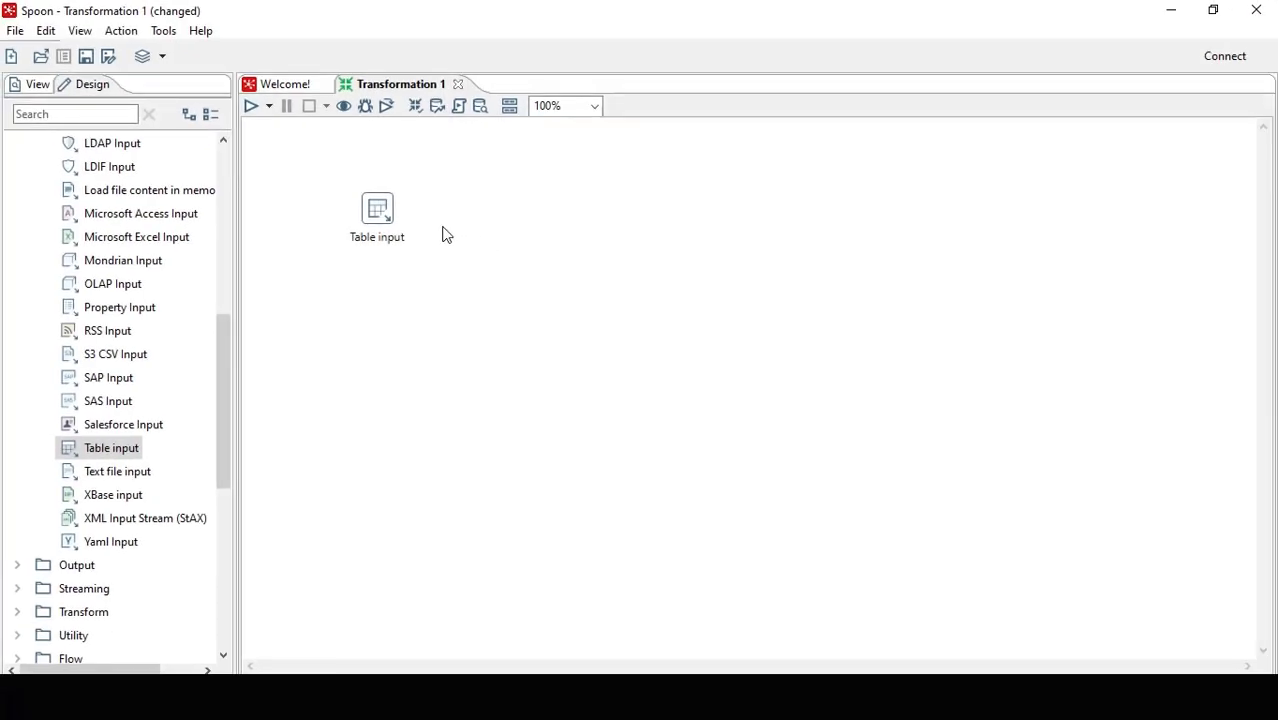
Edit the Table input step, renaming it Contrato Input and setting its connection to MySQL GESDOS
left_click(377, 212)
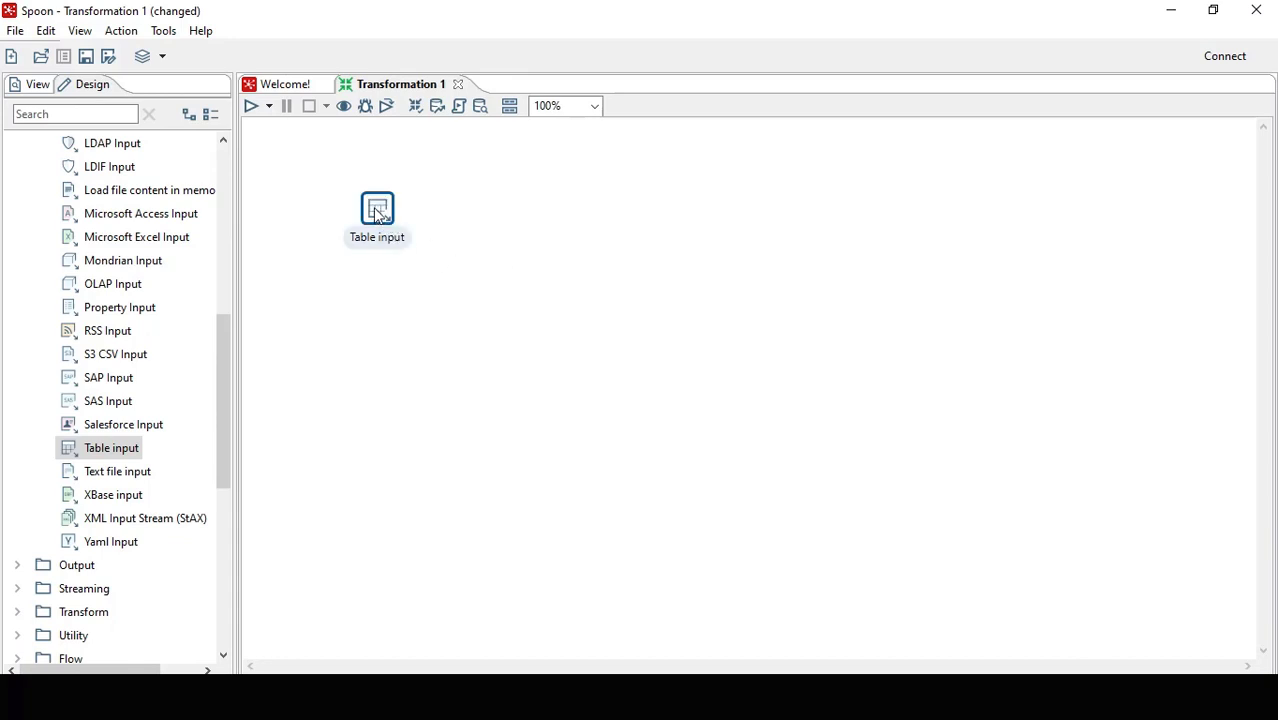
left_click(376, 211)
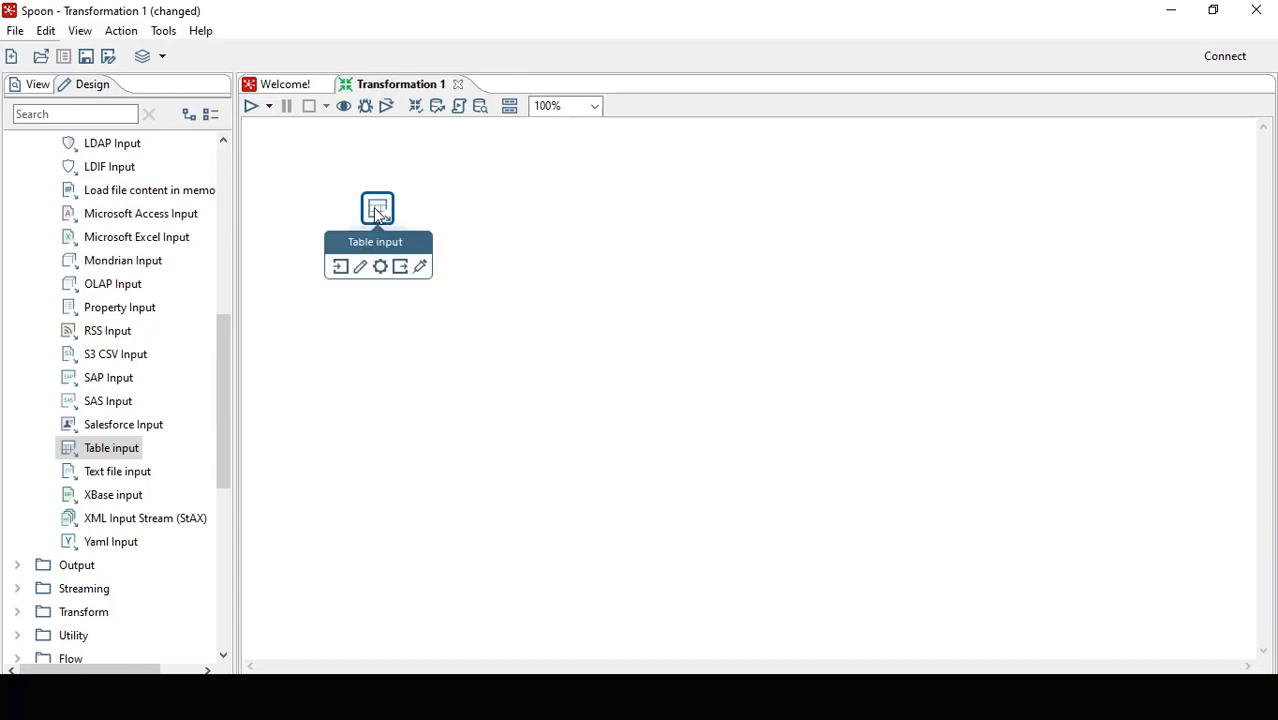
left_click(361, 271)
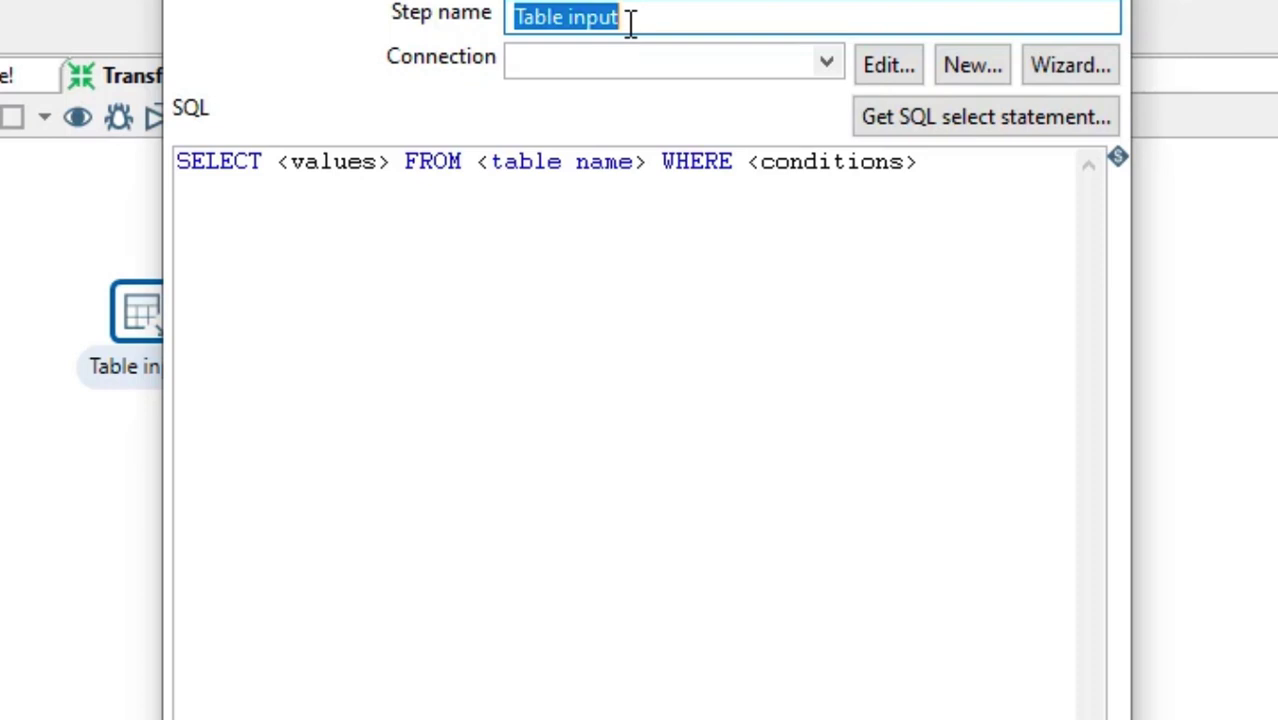
type("Cont")
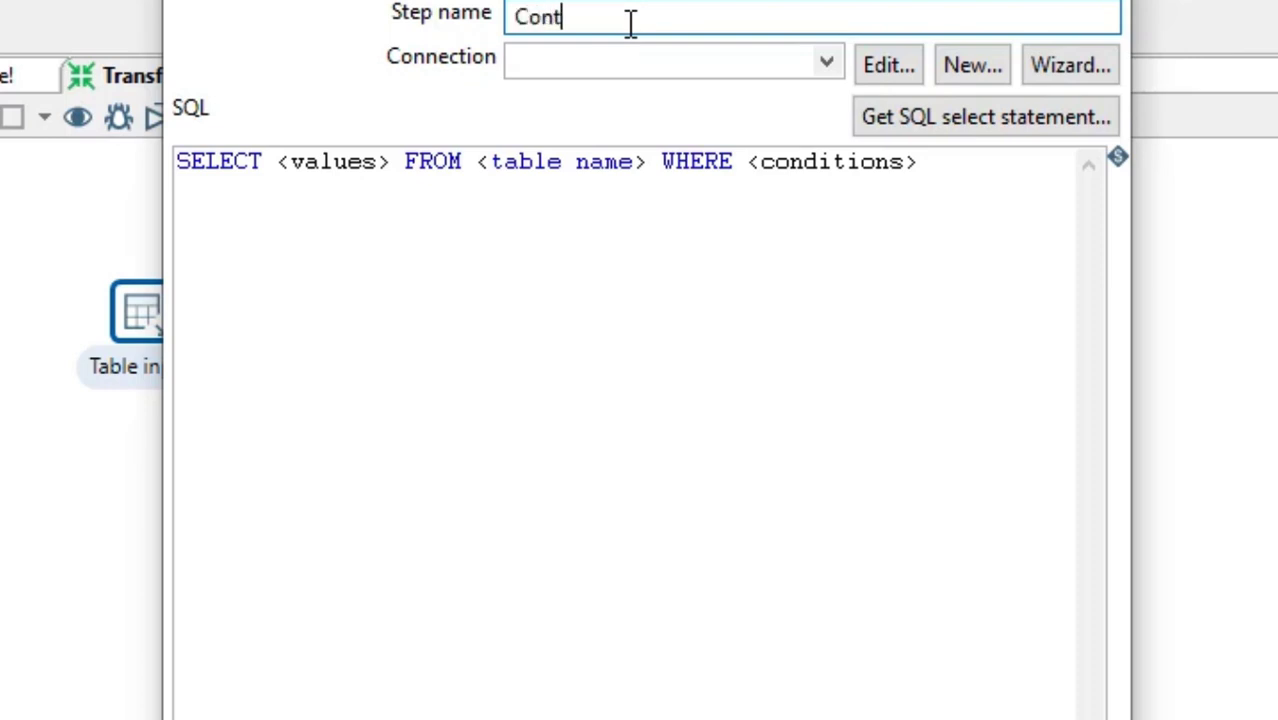
type("rato Input")
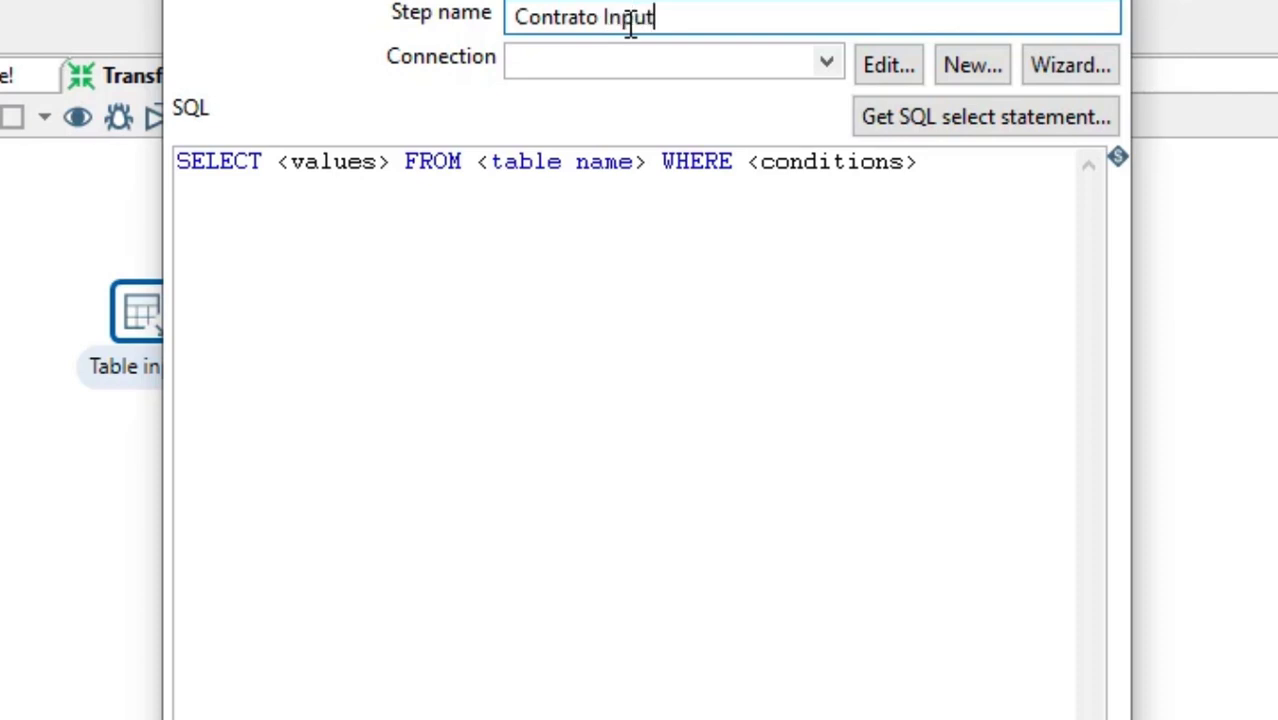
left_click(825, 66)
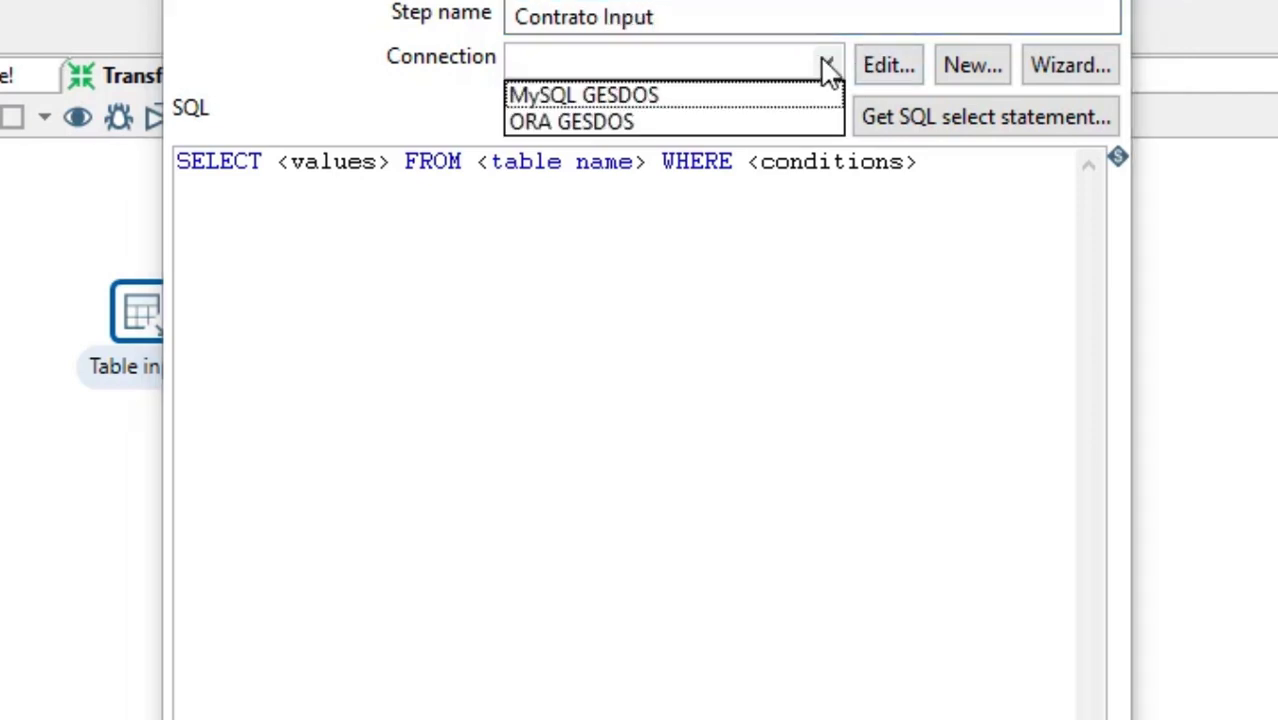
left_click(589, 98)
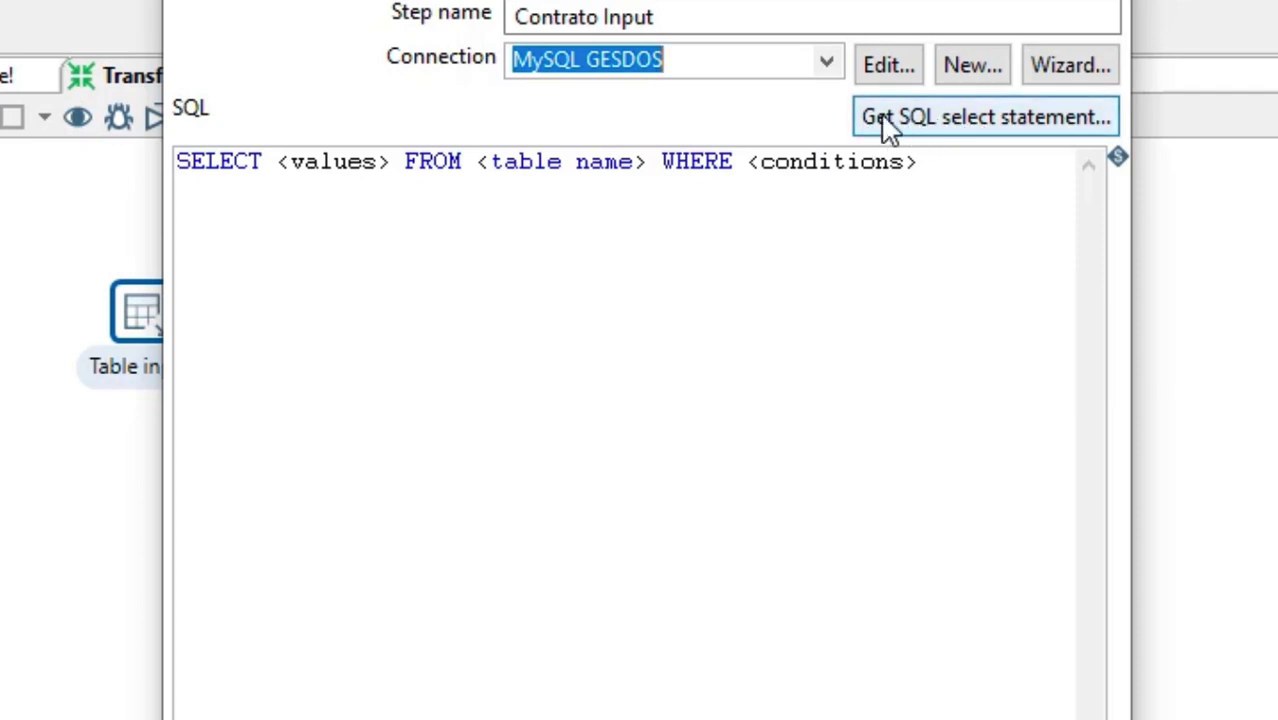
Generate the SQL select statement from the contratos table of MySQL GESDOS, including the field names
left_click(968, 130)
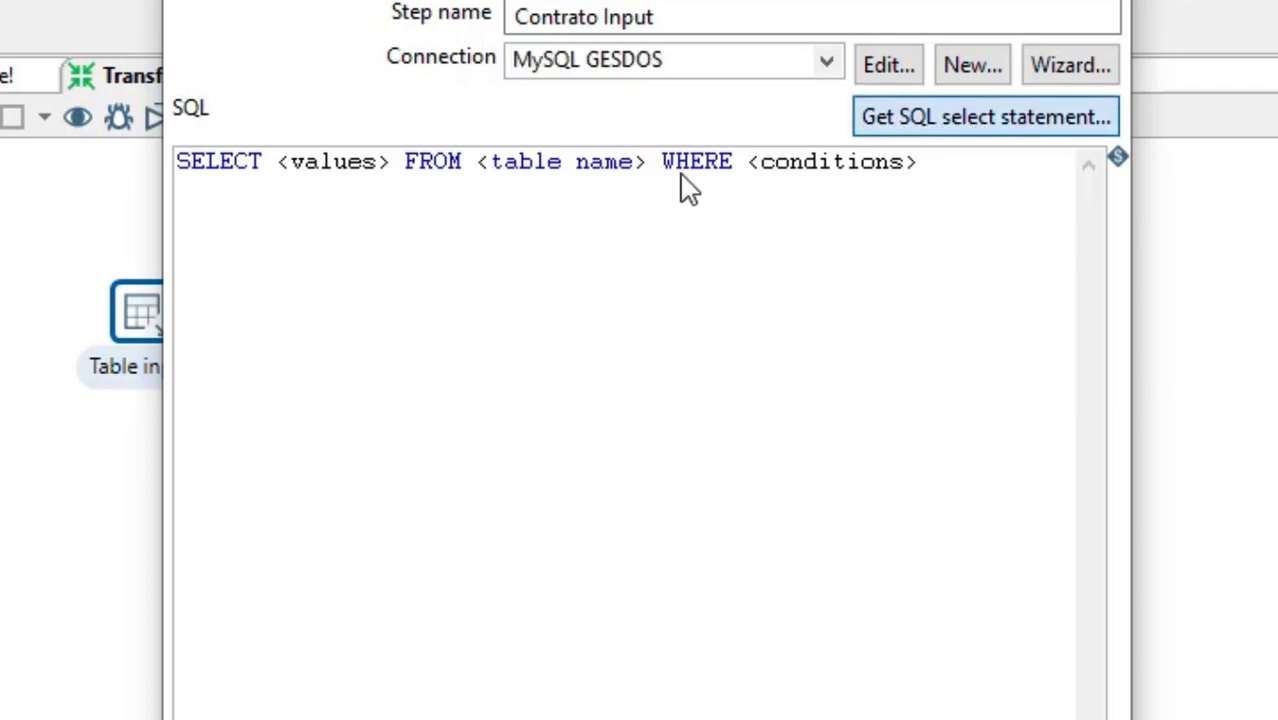
left_click(906, 131)
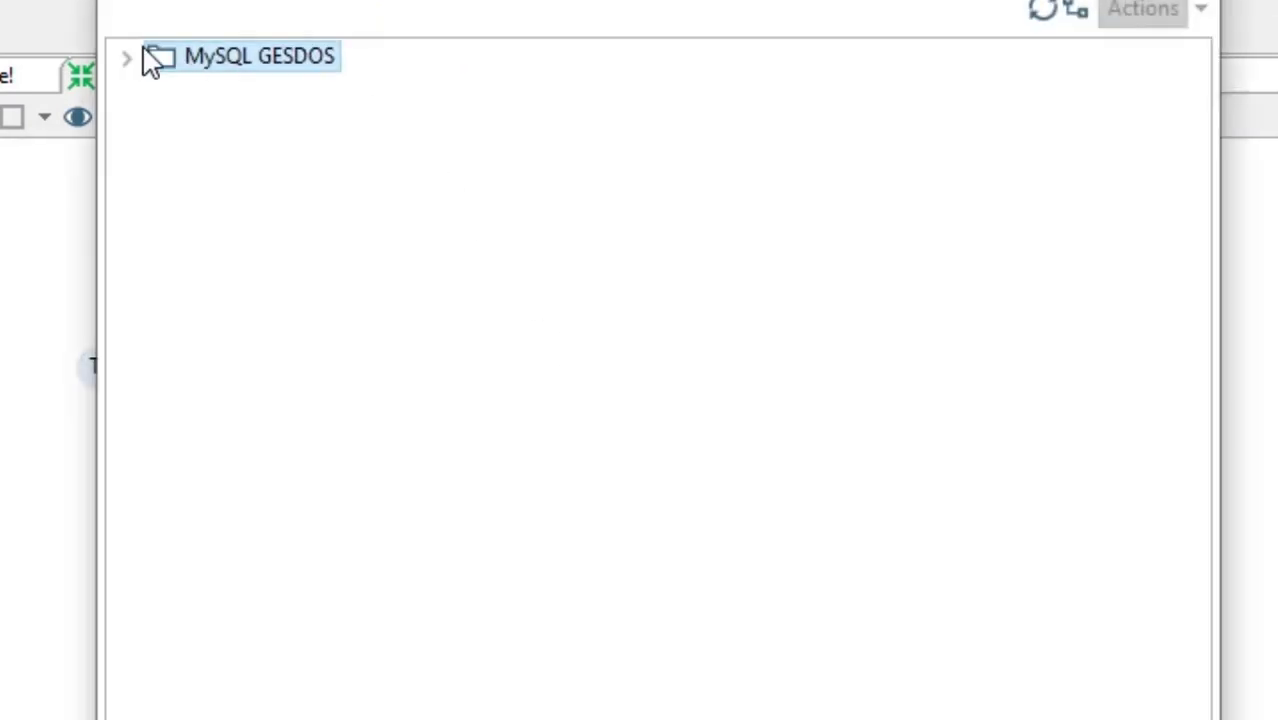
left_click(127, 58)
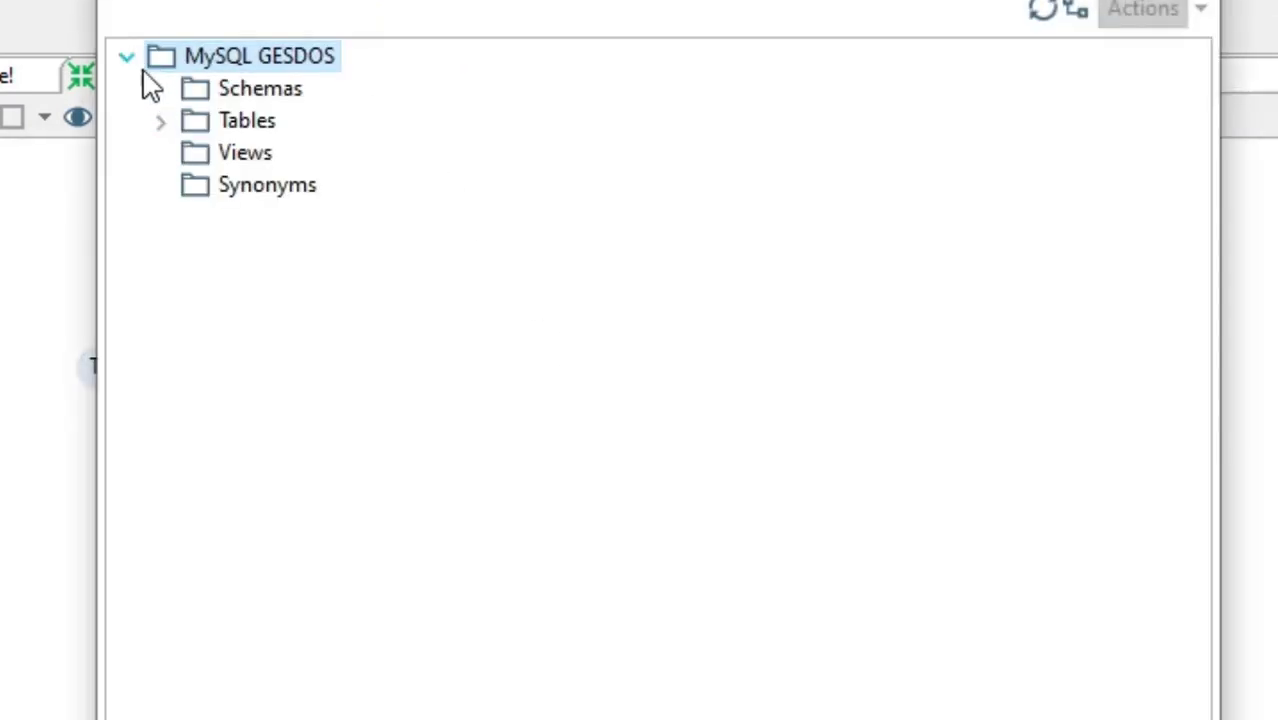
left_click(165, 125)
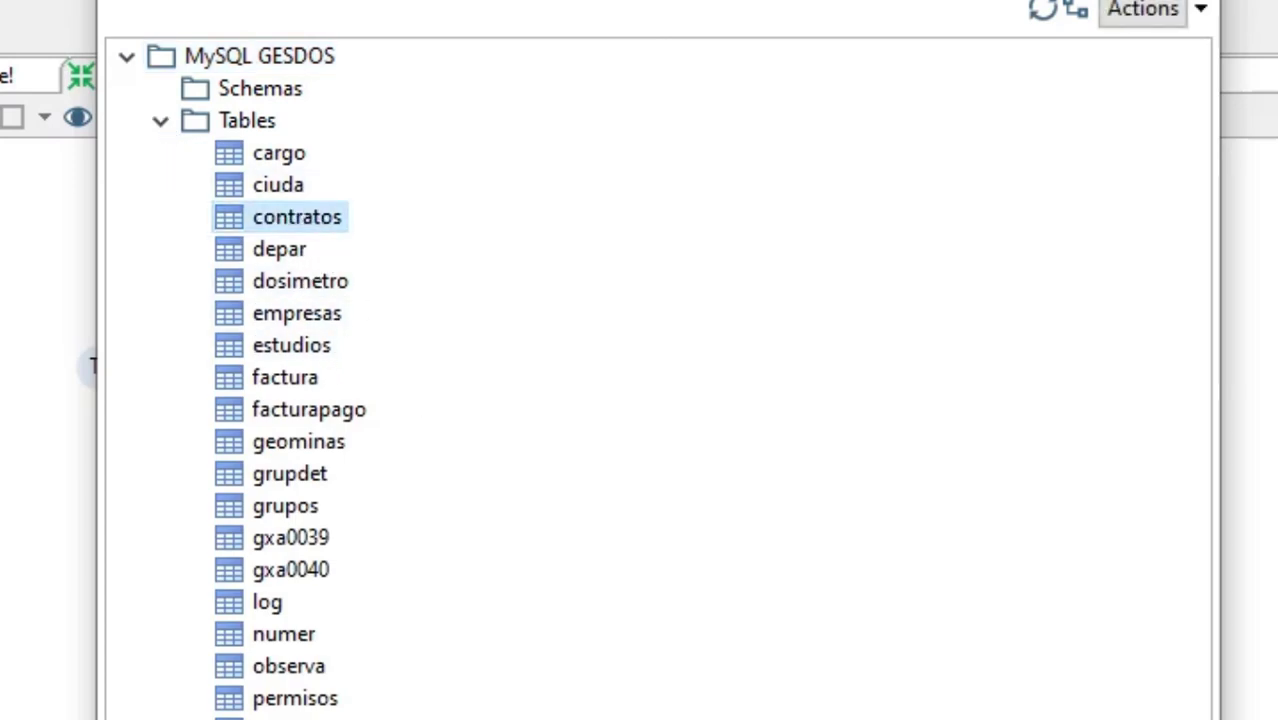
key("Return")
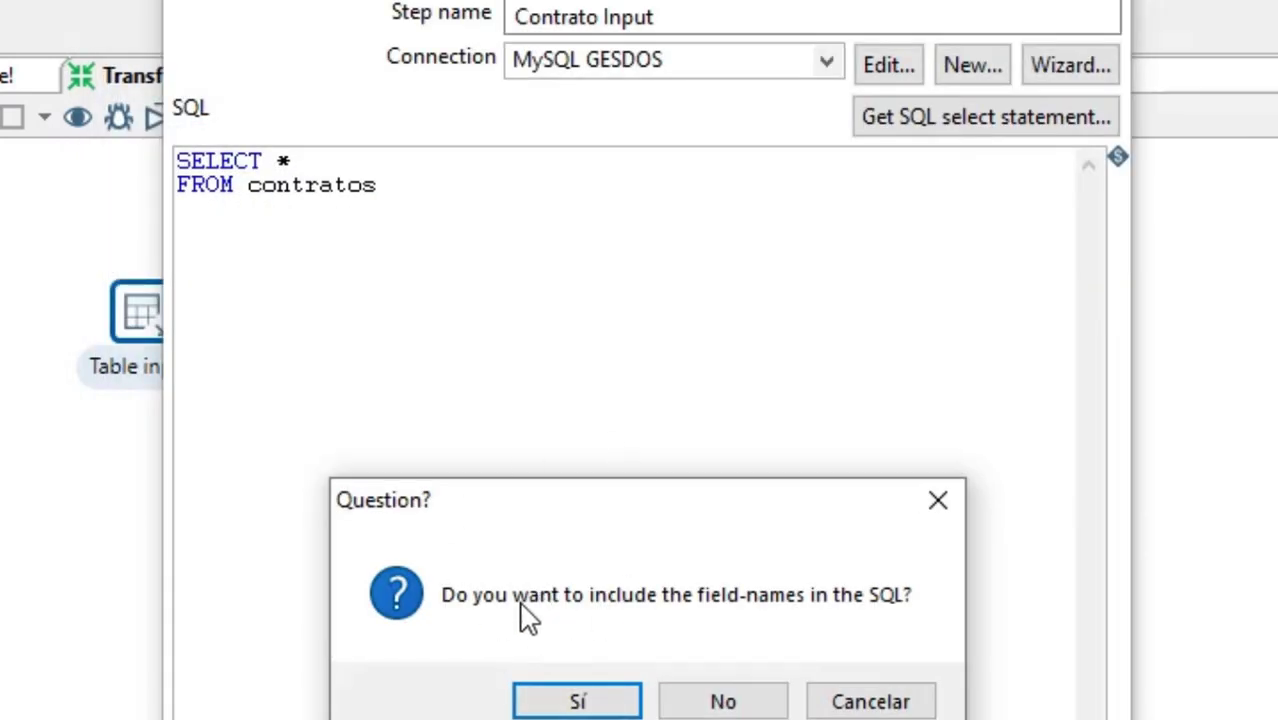
left_click(588, 703)
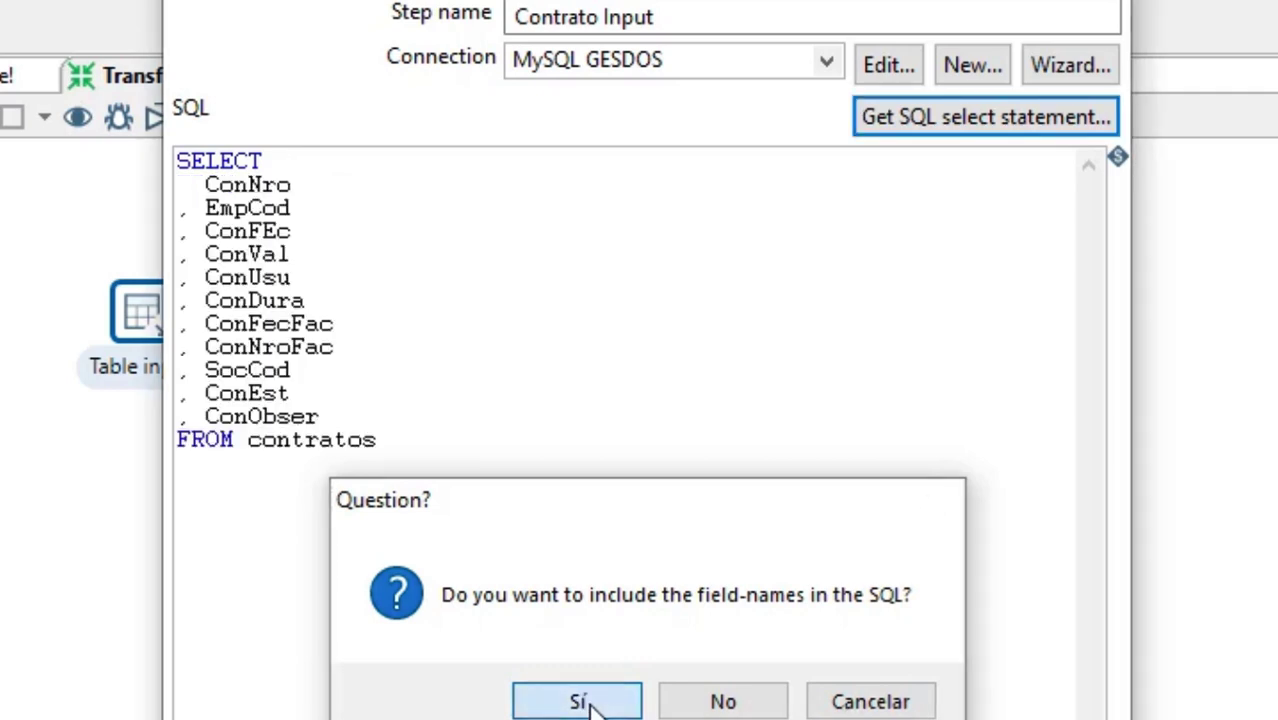
left_click_drag(425, 476, 157, 143)
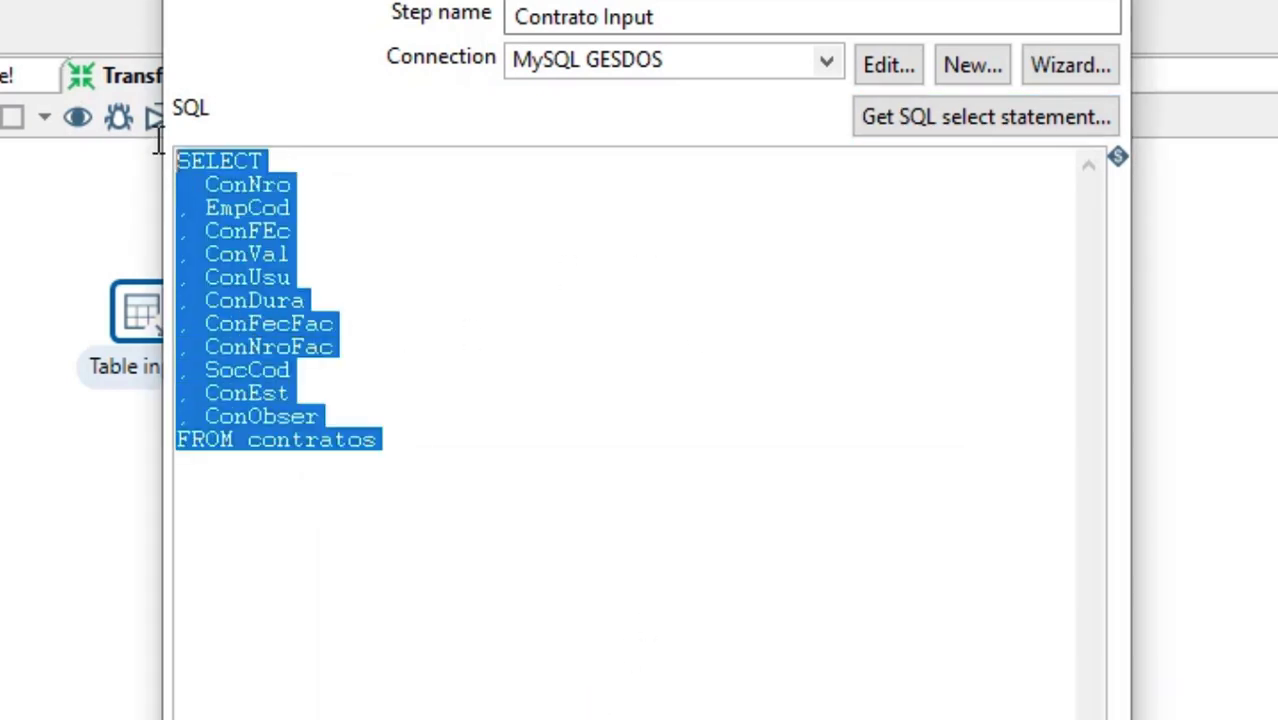
left_click(435, 452)
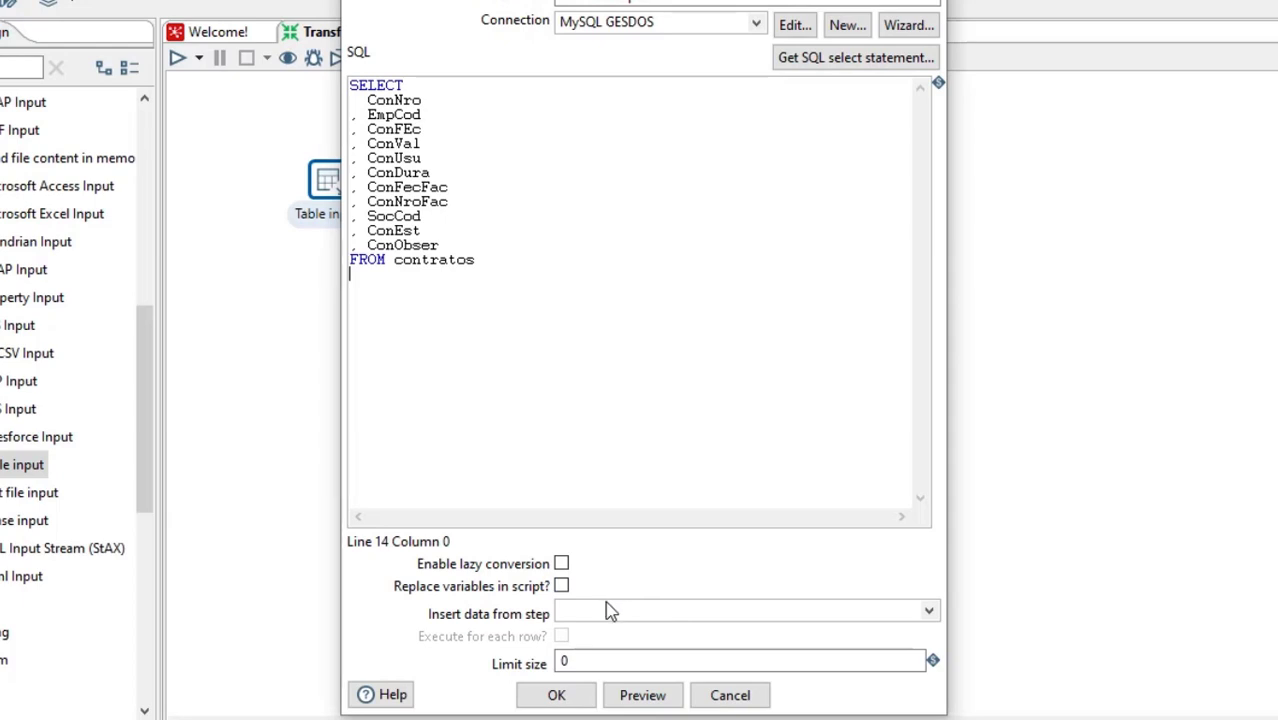
Preview 10 rows of the contratos query, then accept the Contrato Input step's settings
double_click(566, 662)
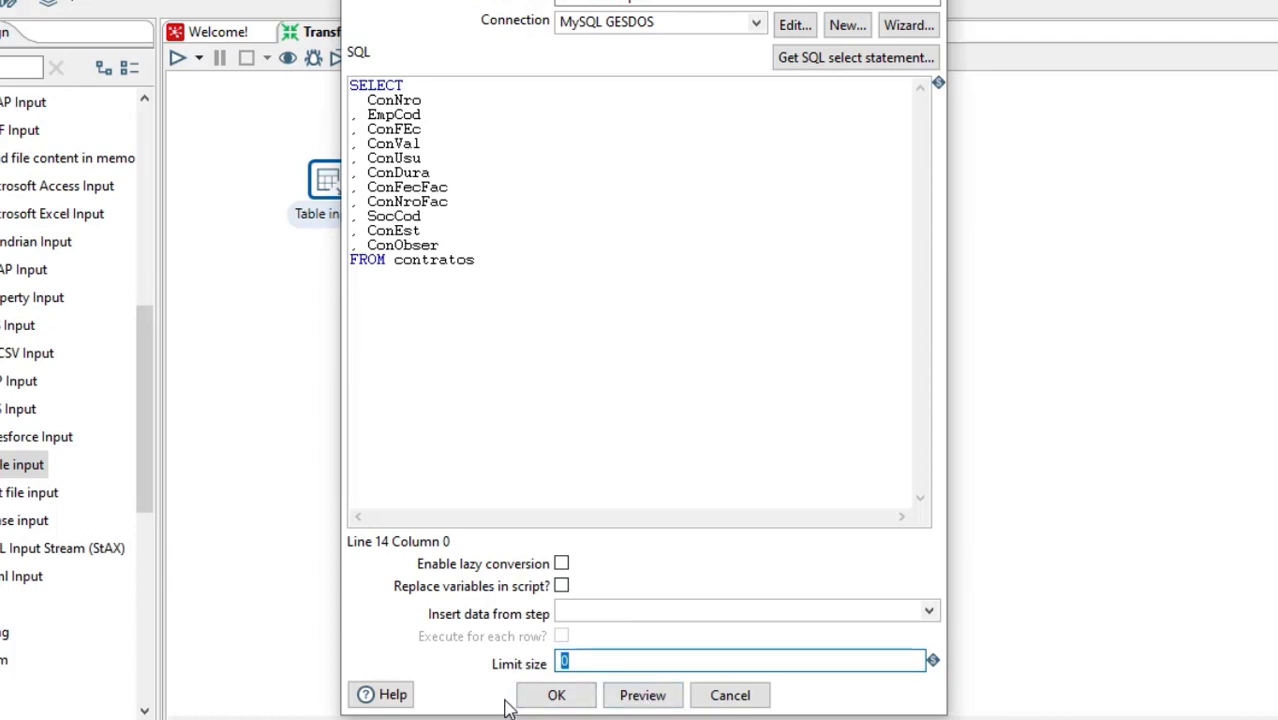
left_click(642, 695)
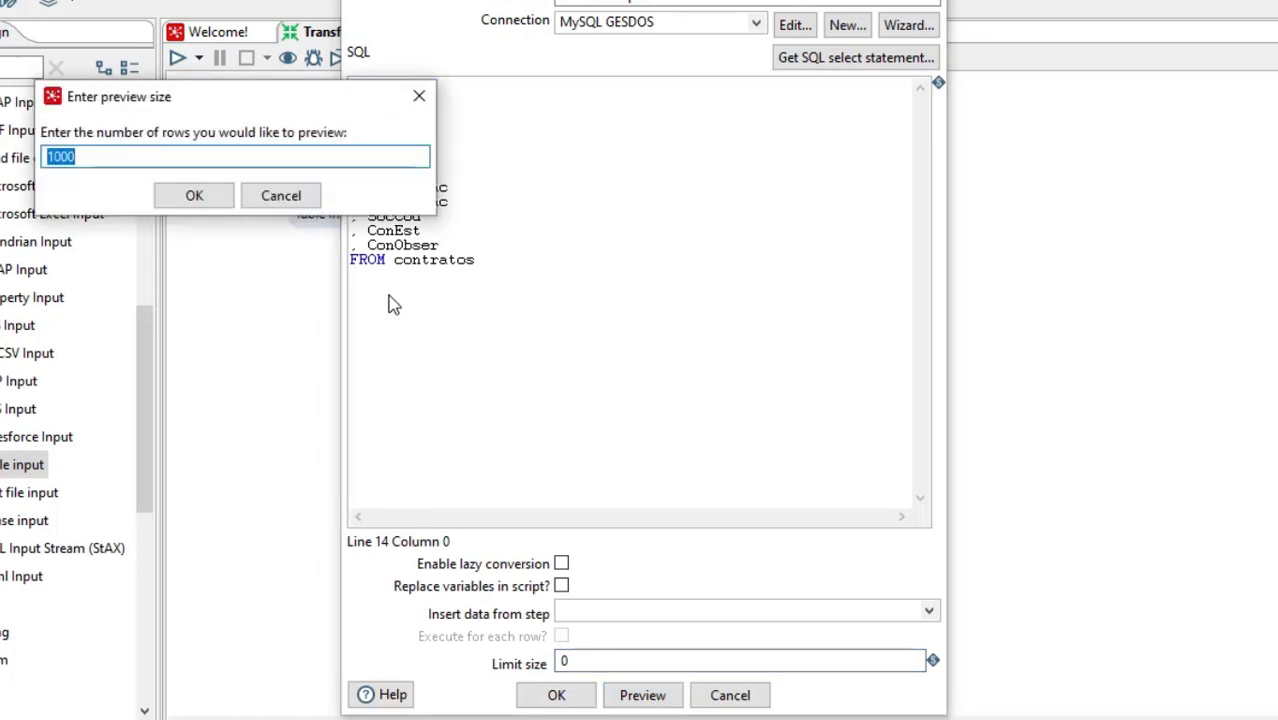
type("1")
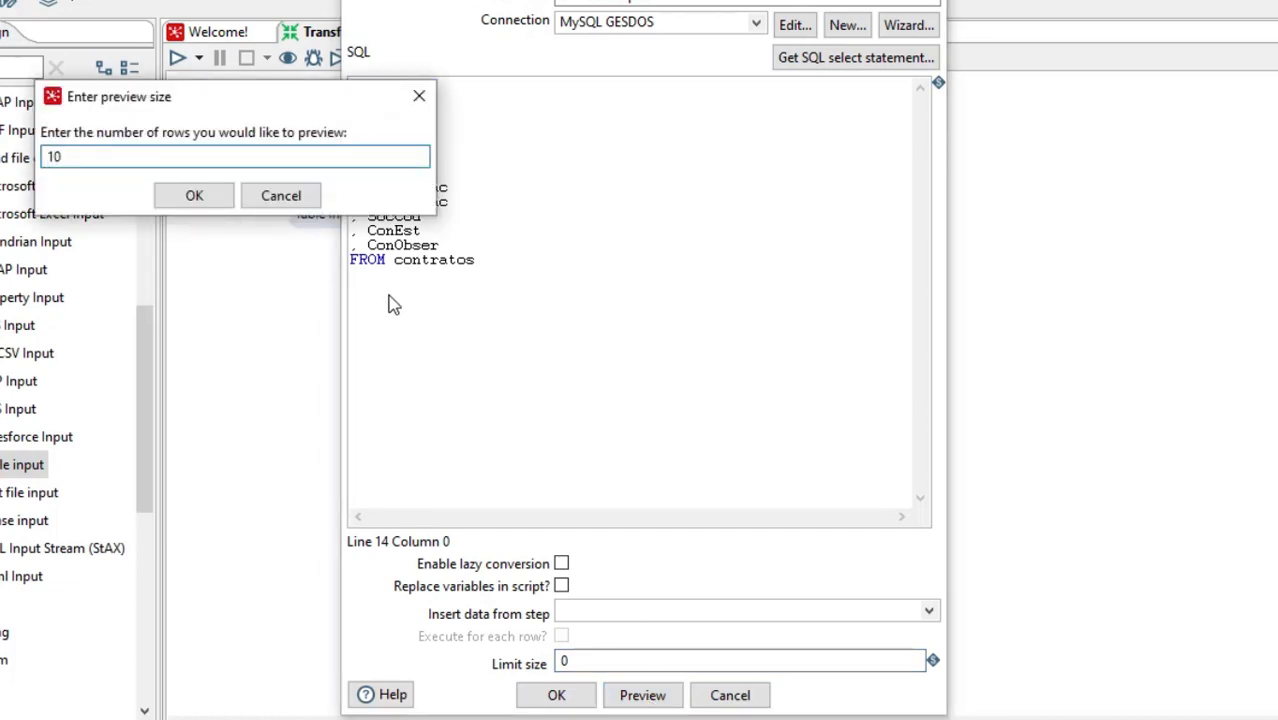
type("0")
key("Return")
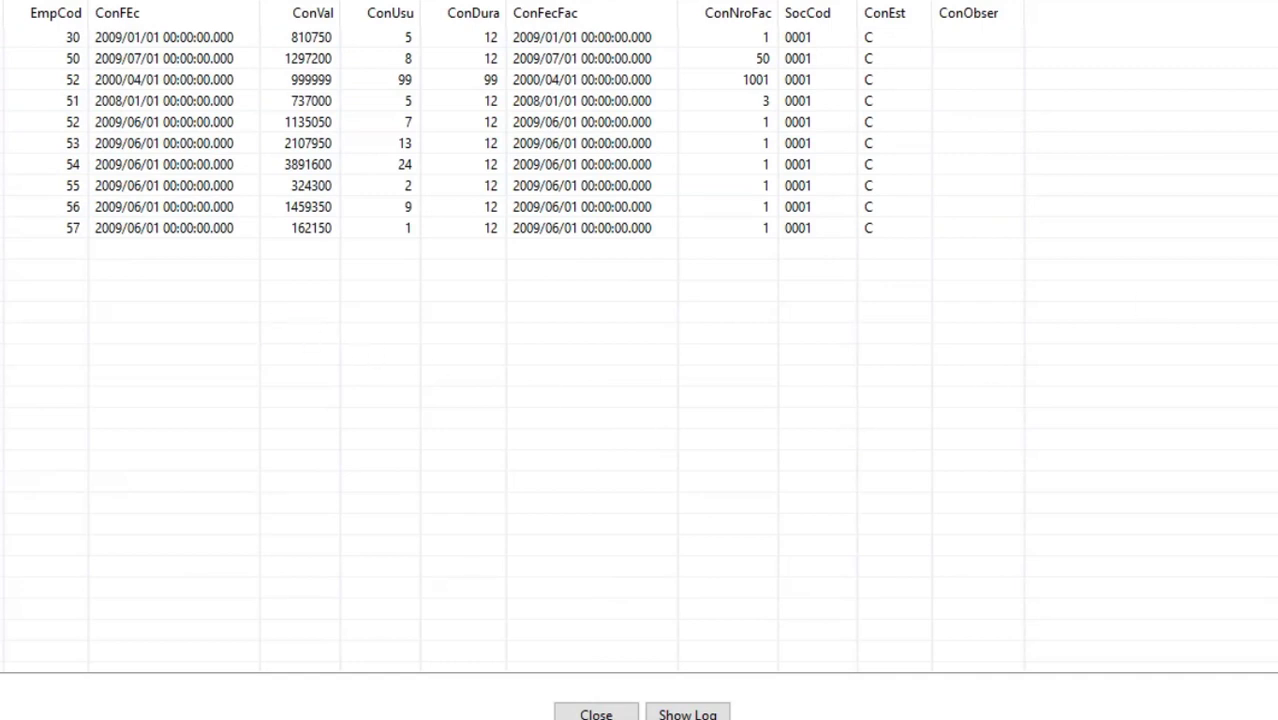
left_click(1272, 3)
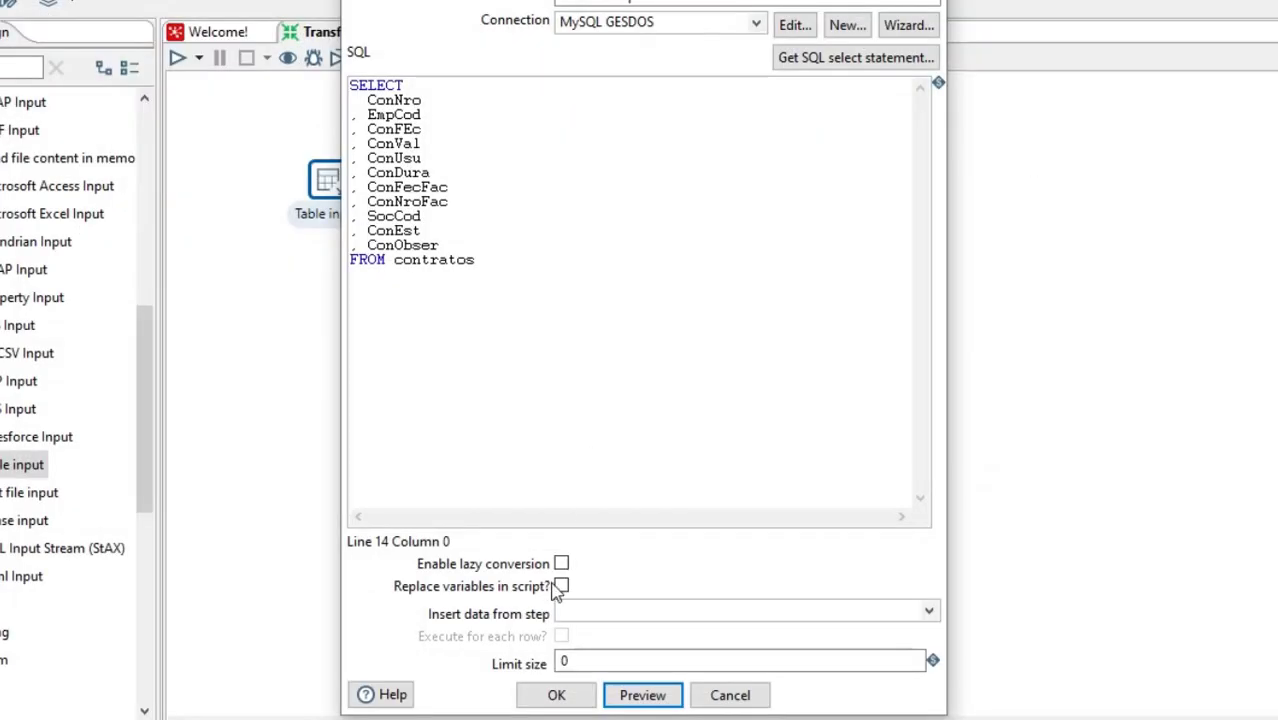
left_click(558, 700)
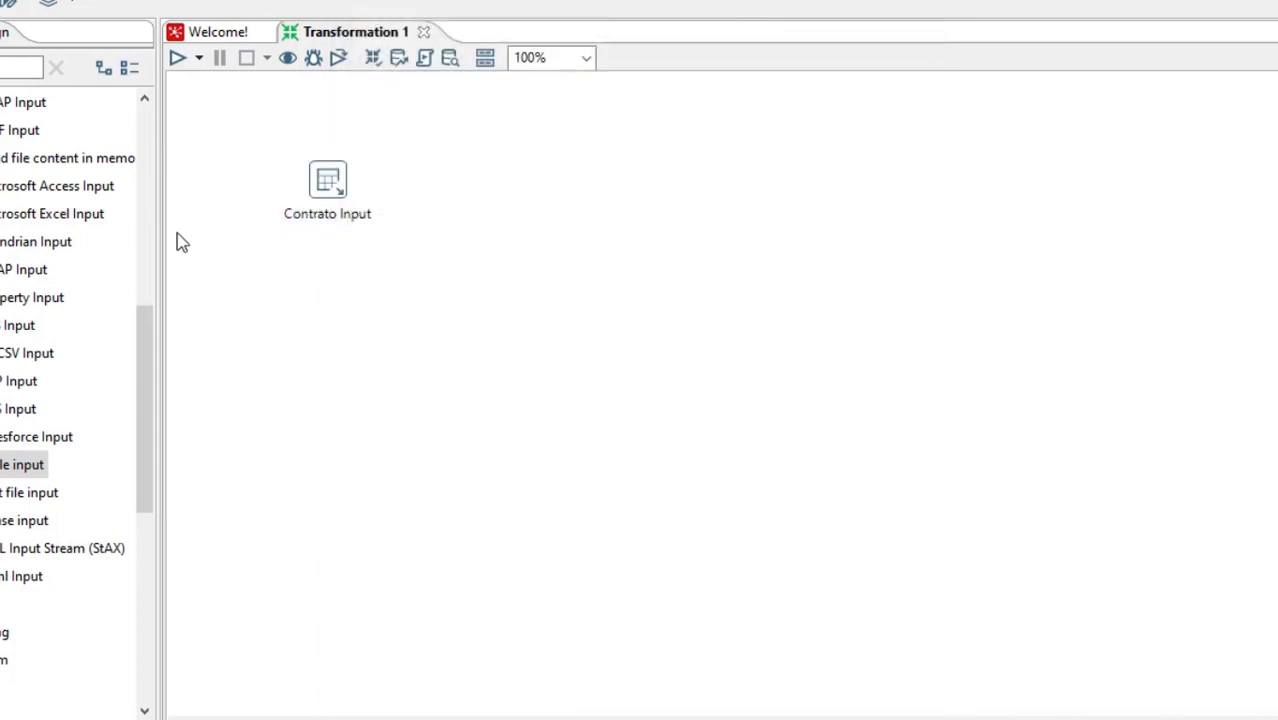
left_click_drag(148, 320, 154, 105)
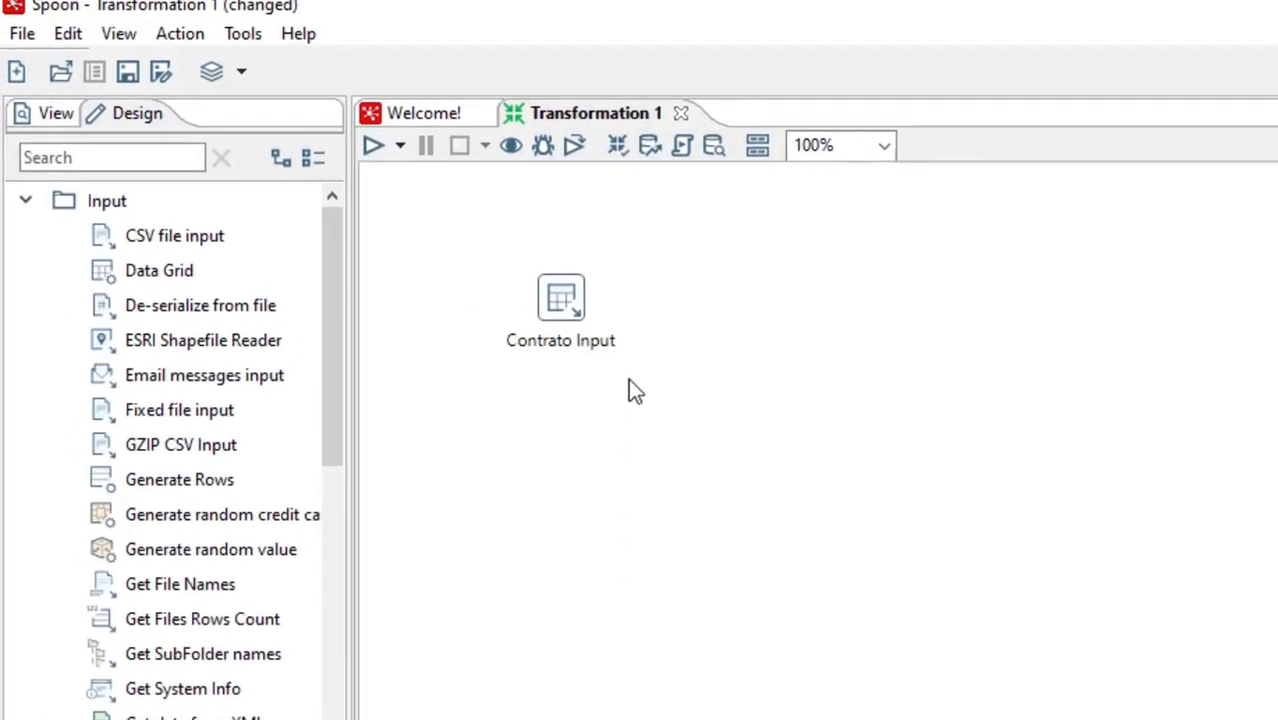
Search the design steps for "add" and place an Add constants step on the canvas below Contrato Input
left_click(95, 146)
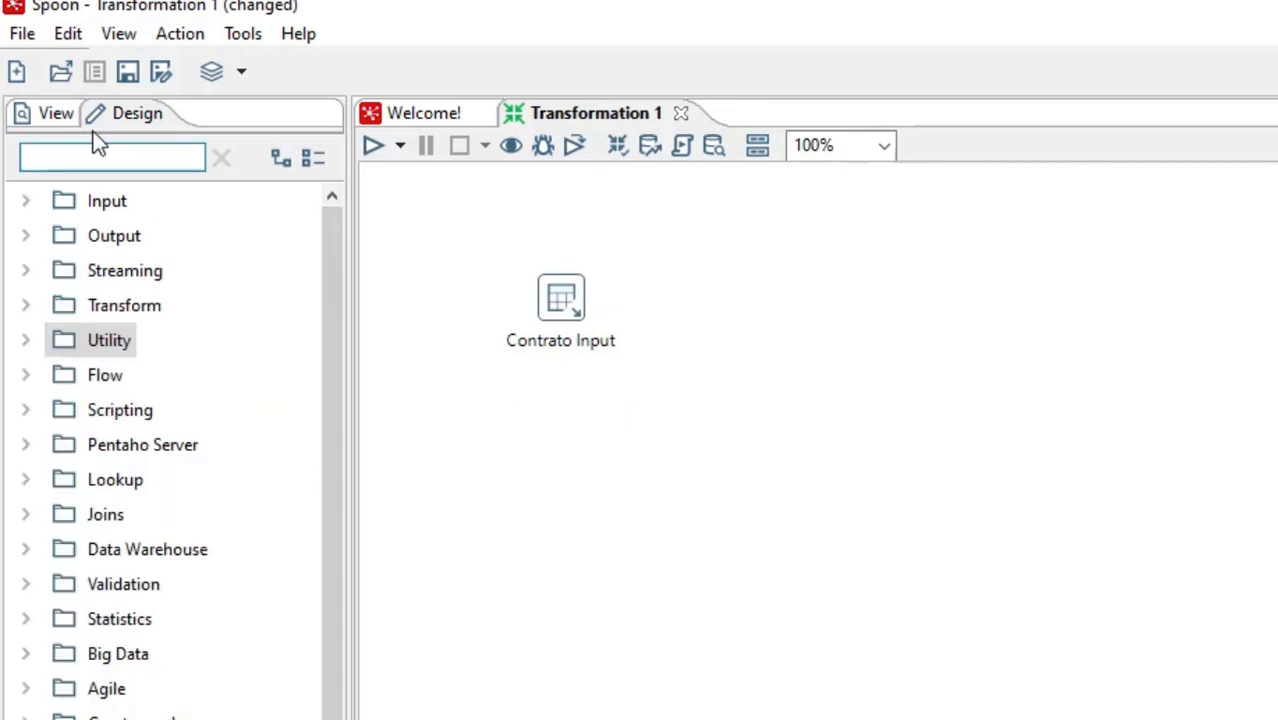
type("ad")
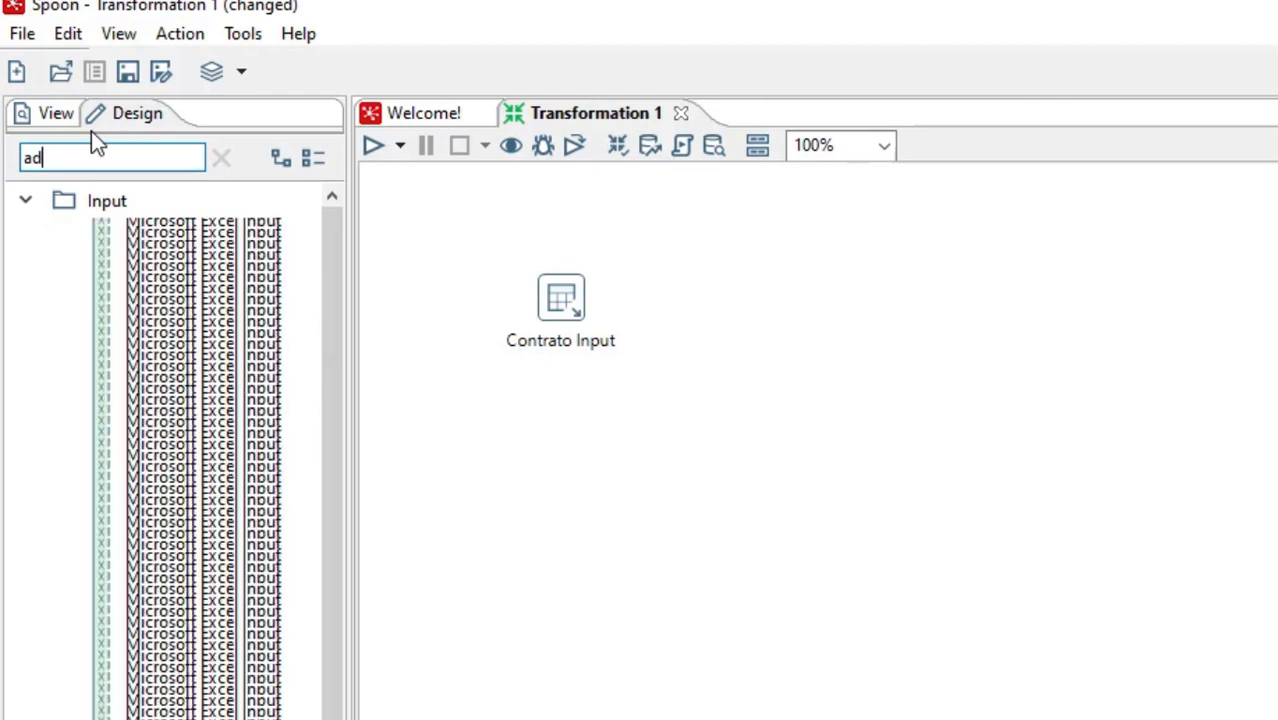
type("d")
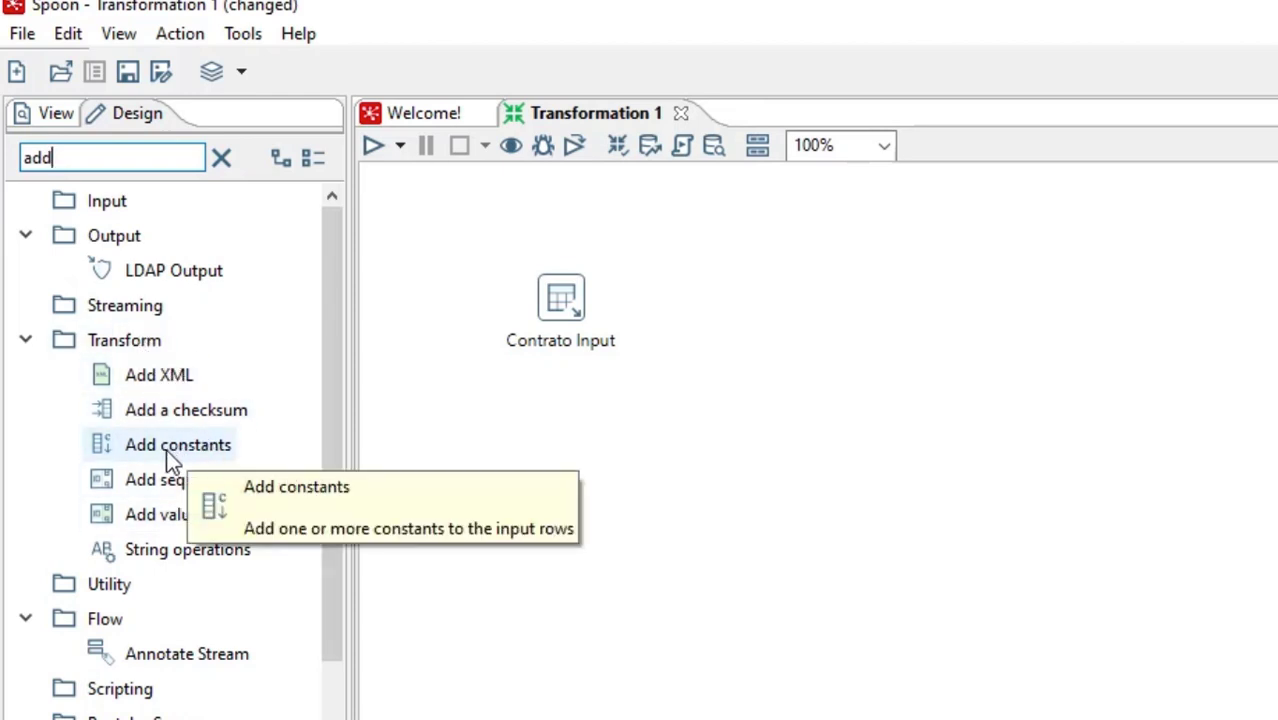
left_click_drag(166, 449, 561, 502)
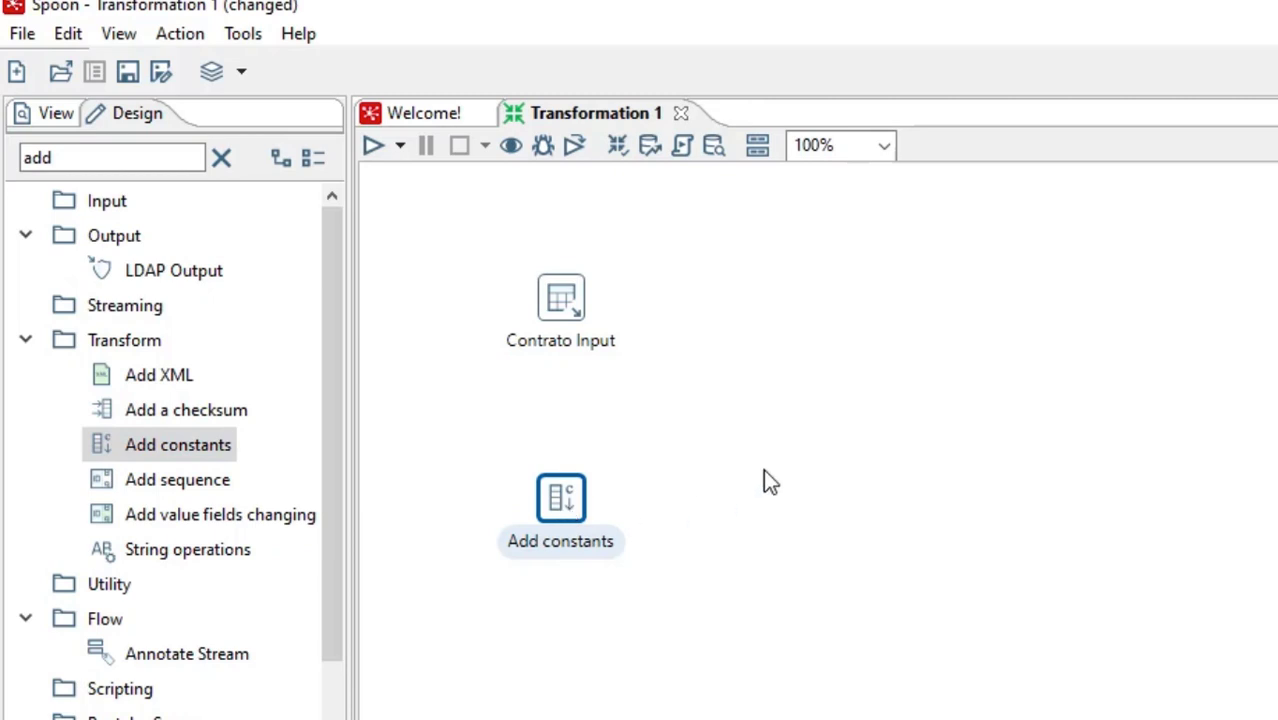
left_click(763, 469)
Define a ConTip constant in the Add constants step with type String, length 1 and value P
double_click(560, 505)
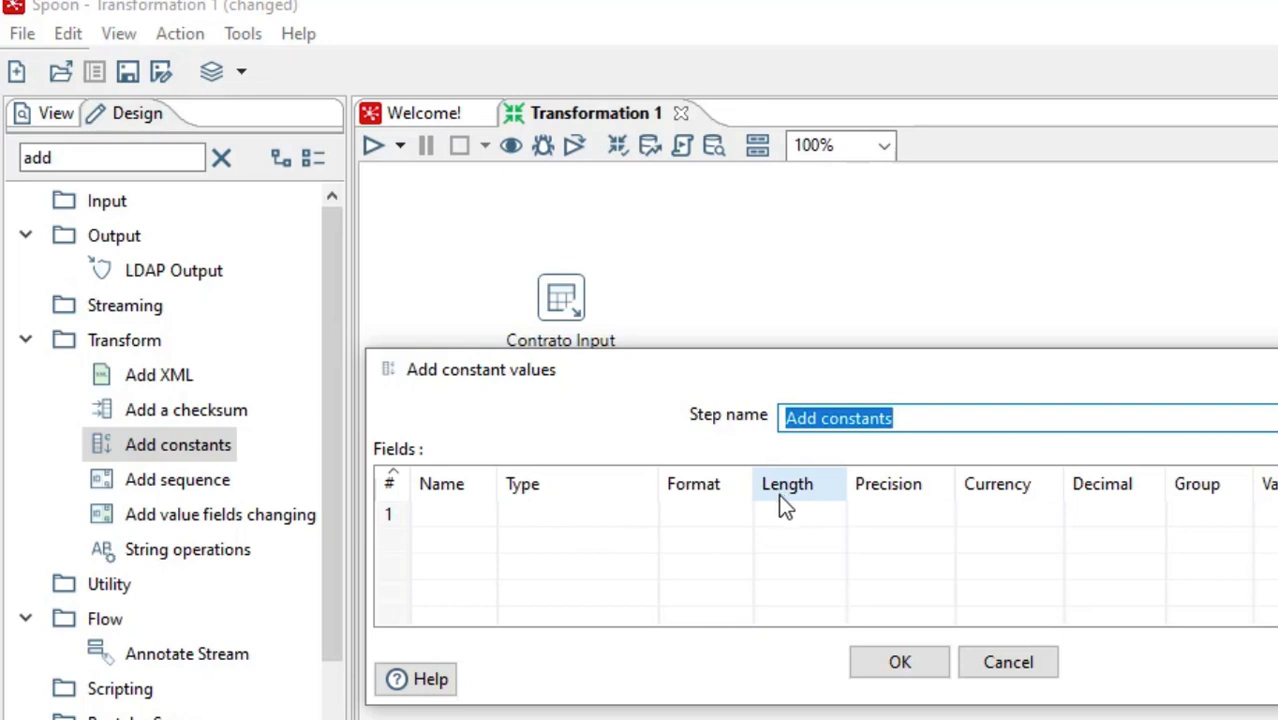
left_click(450, 520)
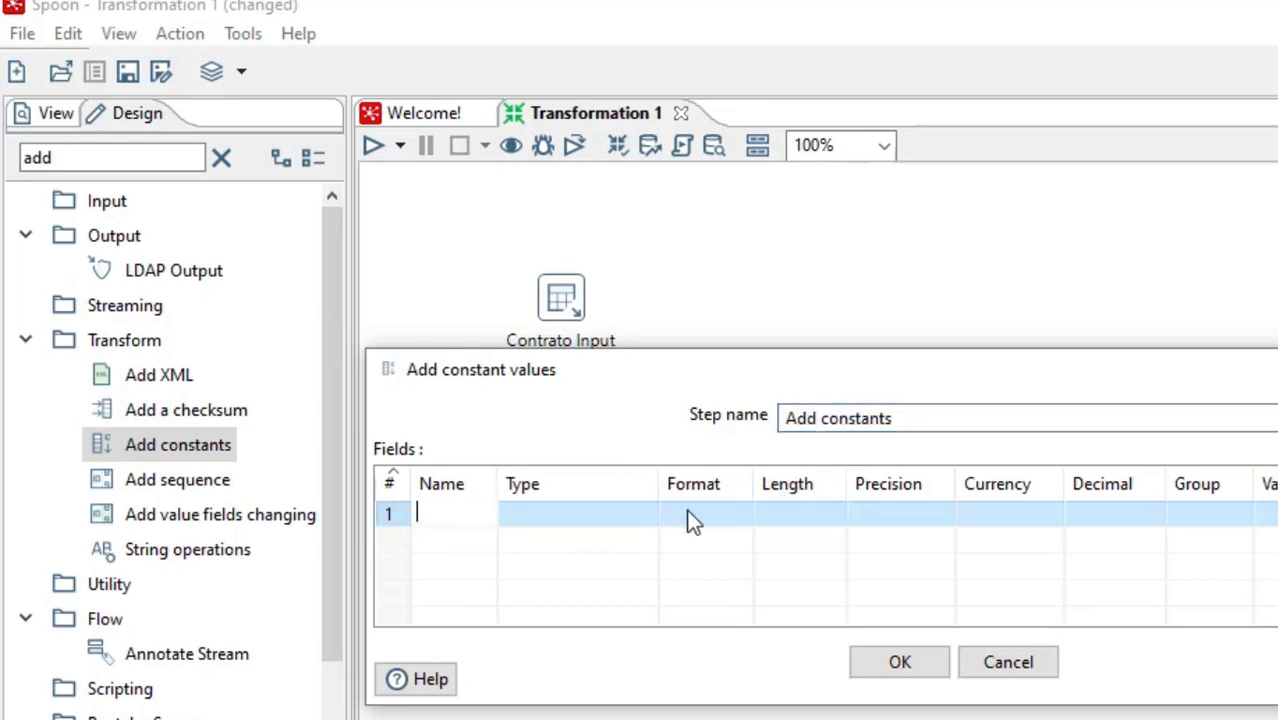
type("ConTip")
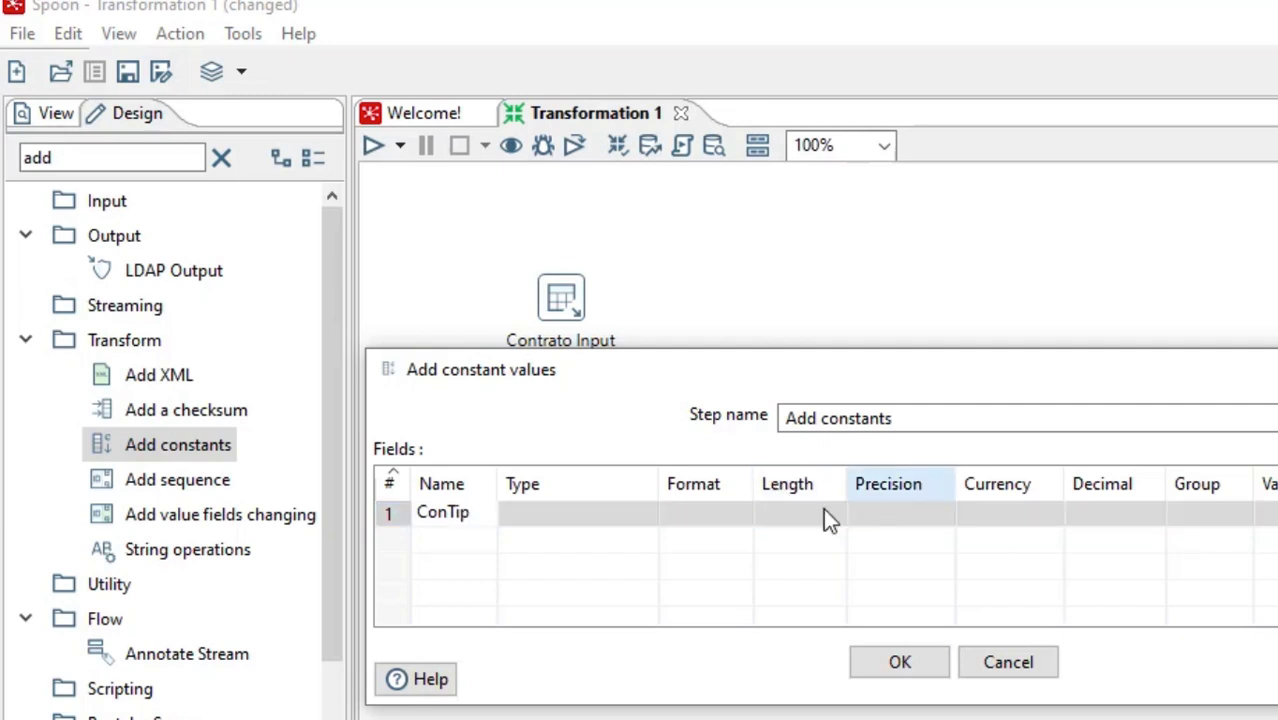
left_click(630, 524)
left_click(645, 514)
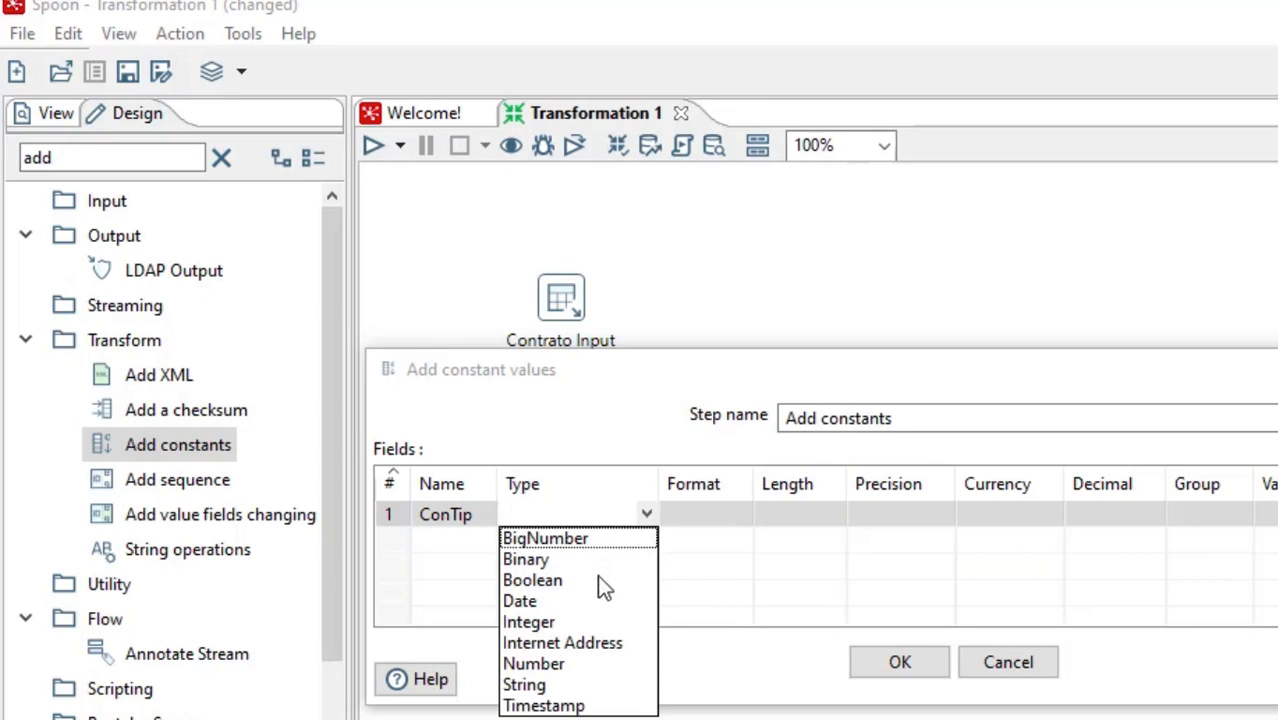
left_click(562, 688)
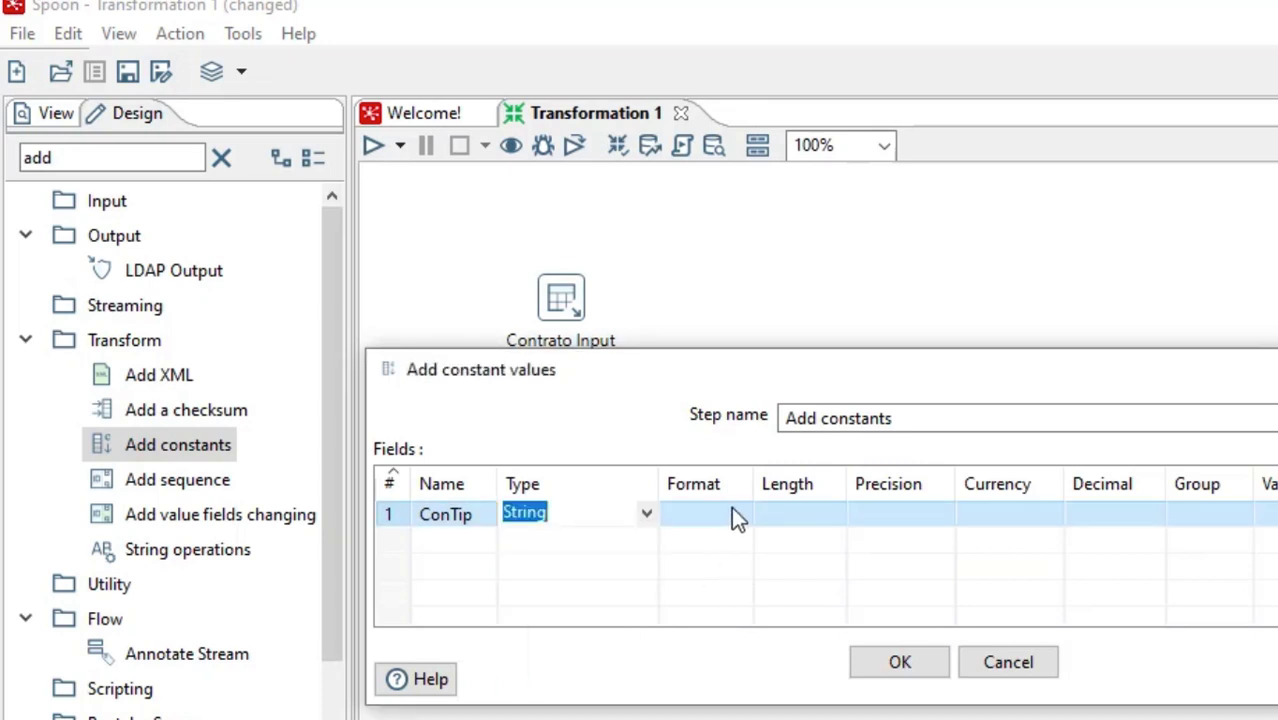
left_click(776, 507)
type("1")
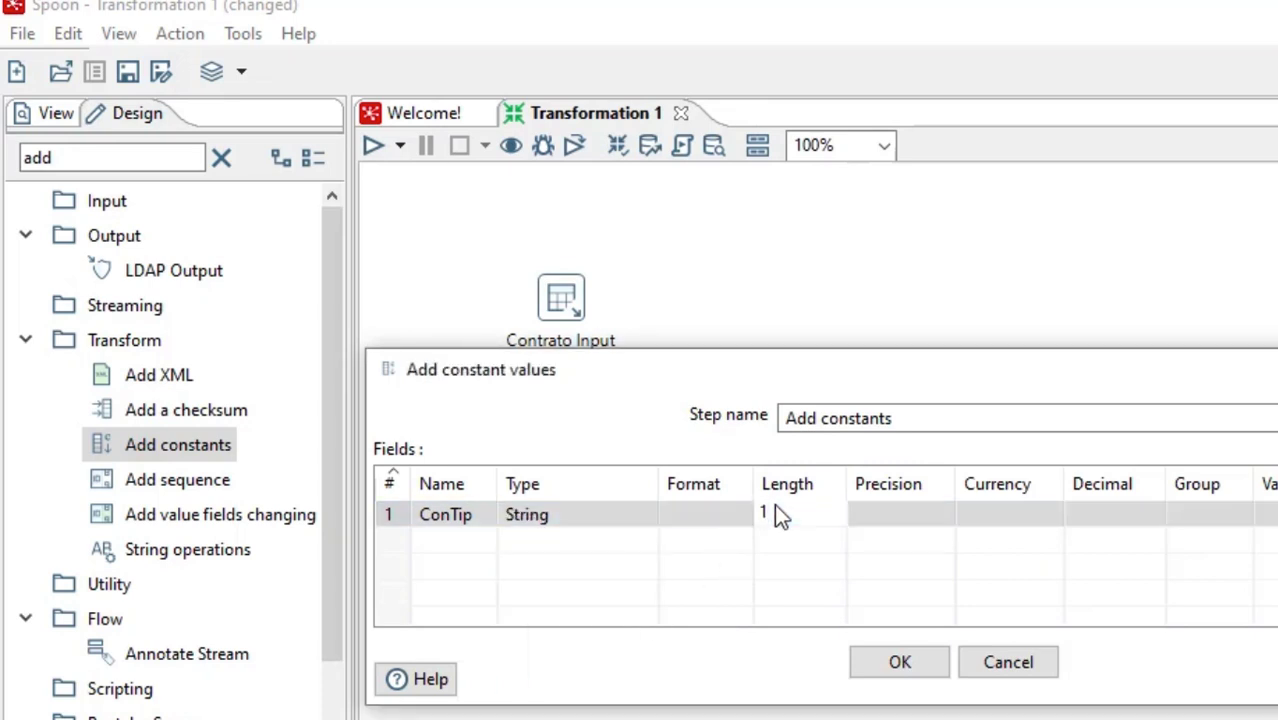
left_click(1264, 514)
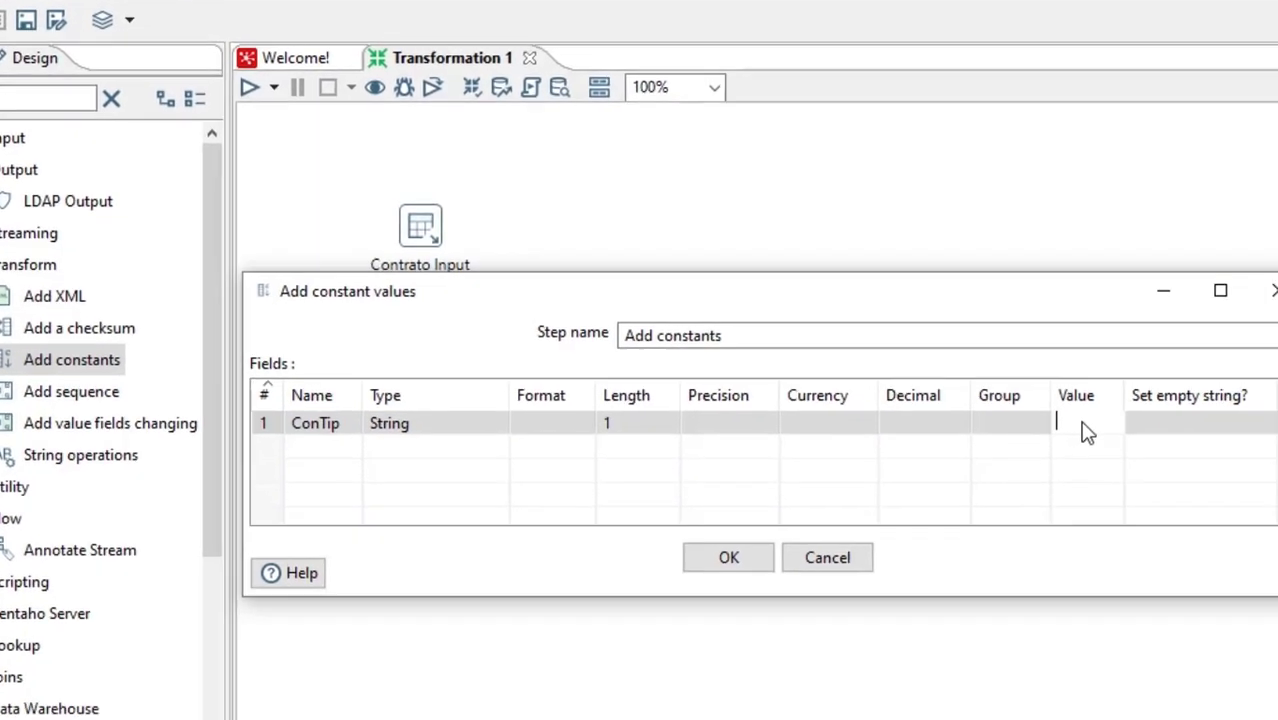
type("P")
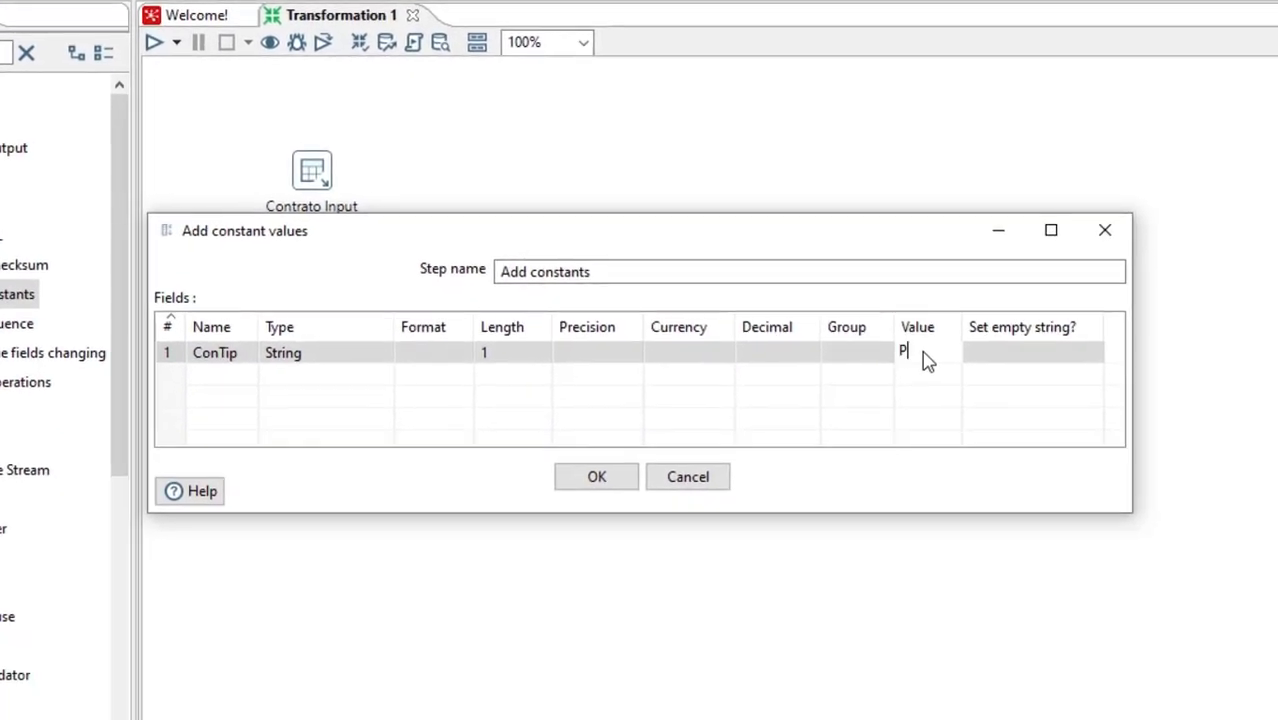
Add a second constant field named ConFac with type String and length 1
left_click(224, 383)
type("ConFac")
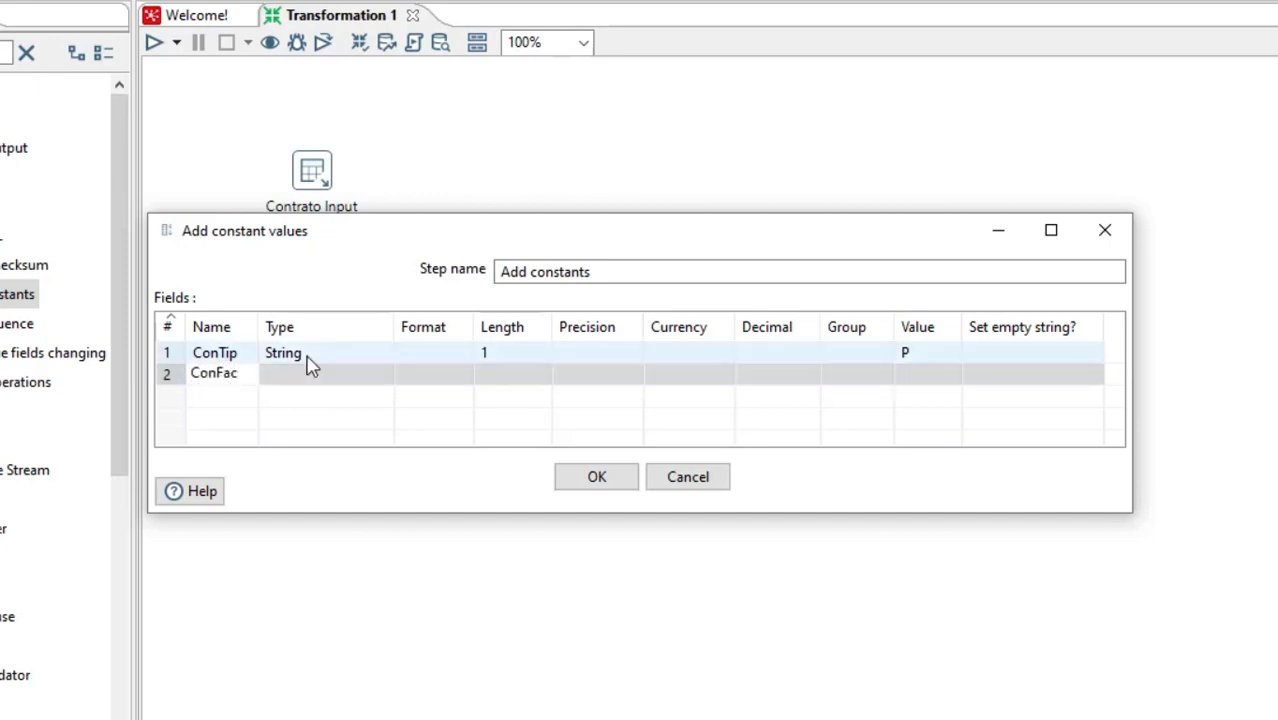
left_click(349, 378)
left_click(384, 377)
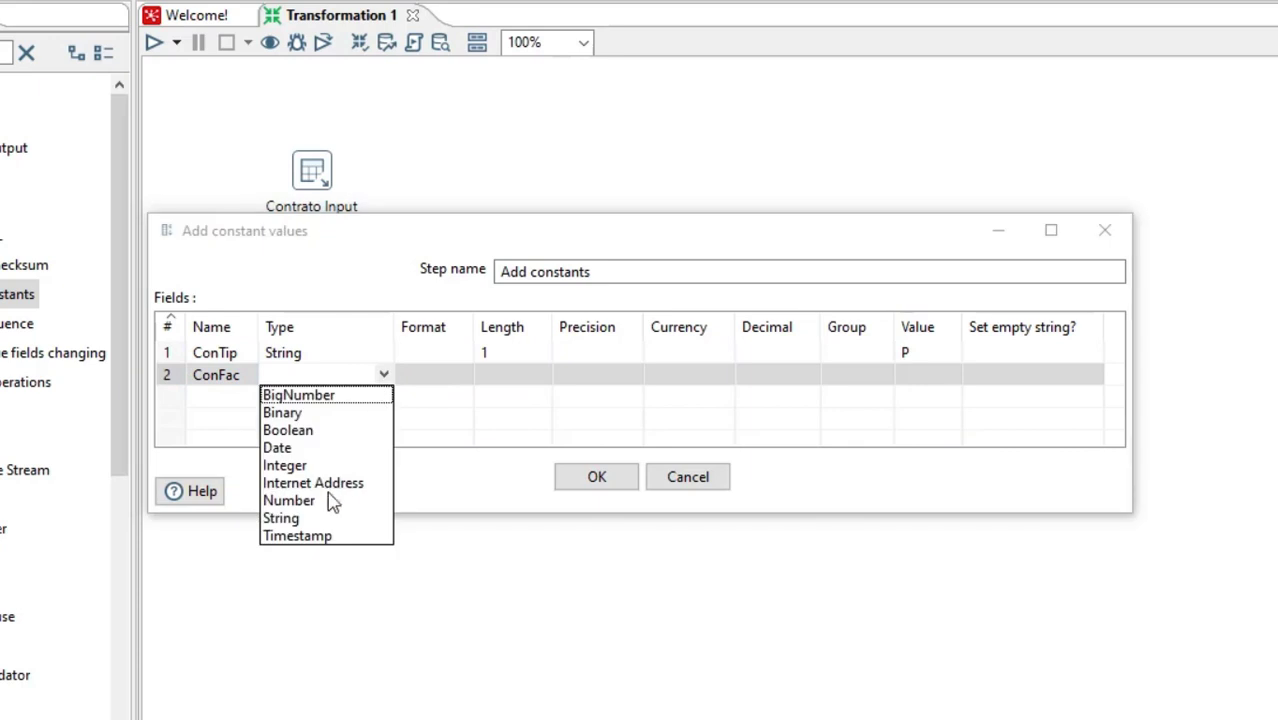
left_click(314, 516)
left_click(533, 374)
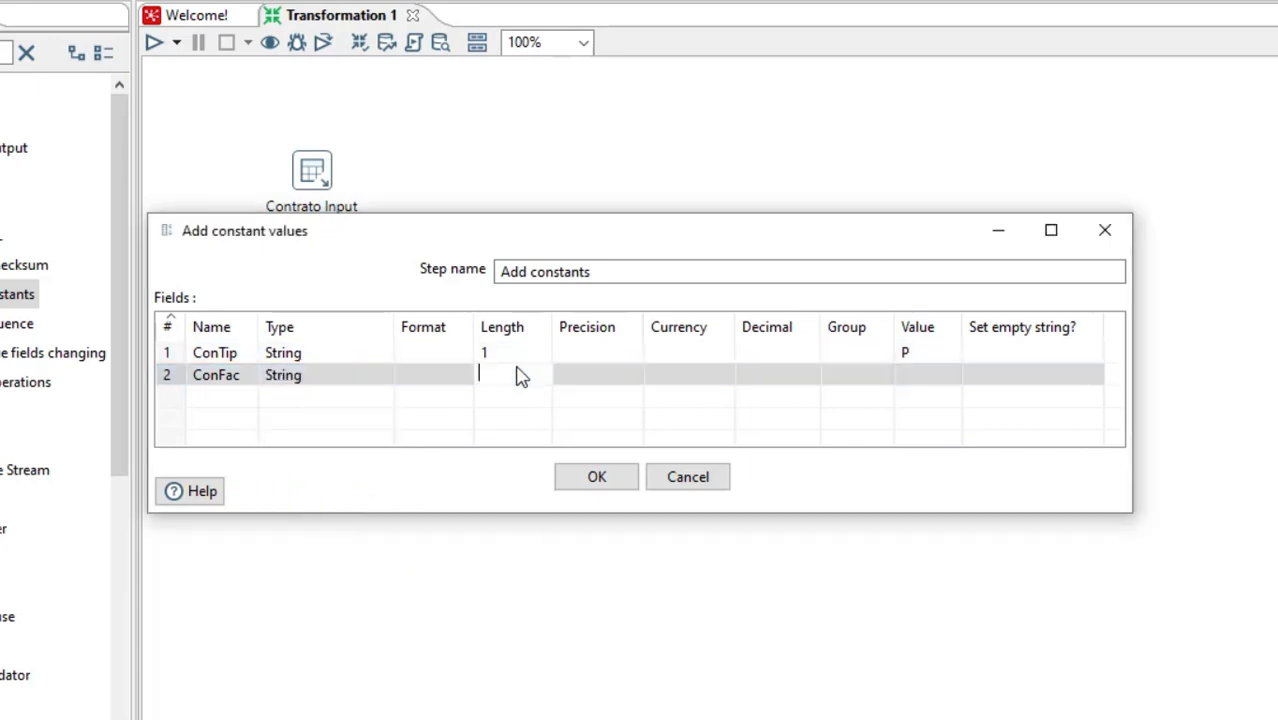
type("1")
key("Return")
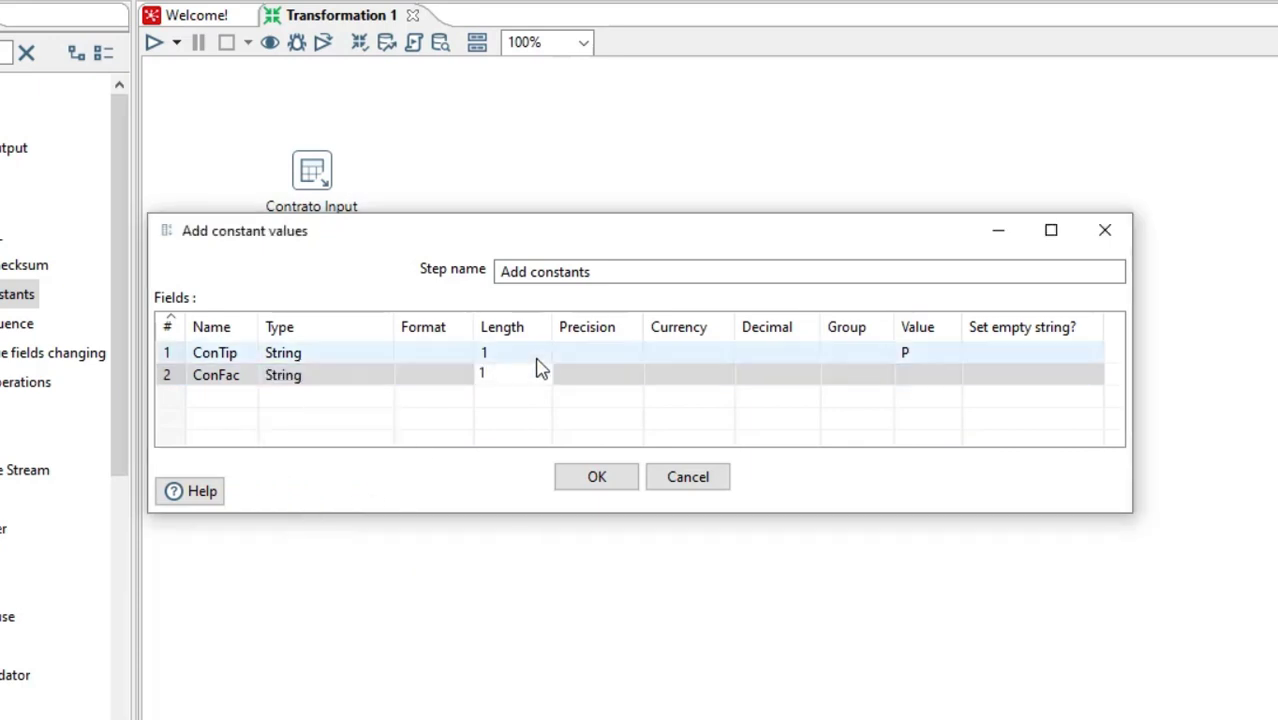
Set the ConFac constant's value to F and accept the Add constants settings
left_click(921, 385)
type("F")
left_click(1021, 373)
left_click(960, 354)
left_click(930, 378)
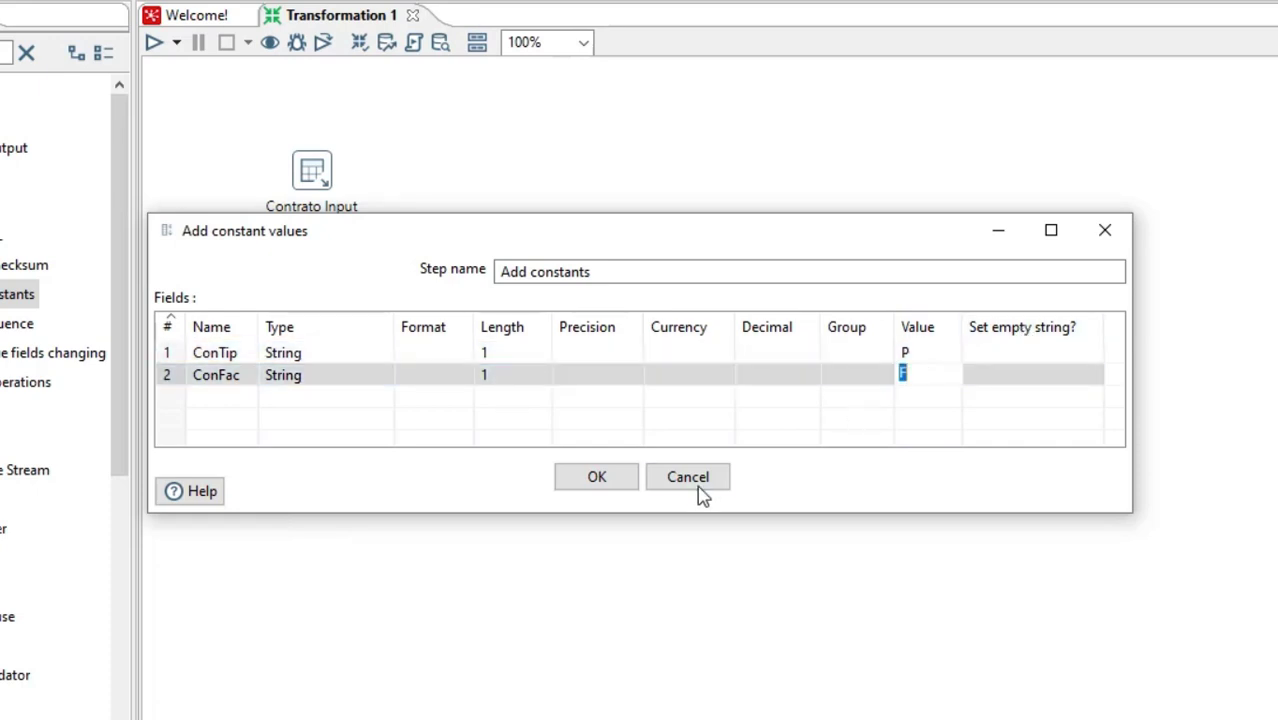
left_click(614, 481)
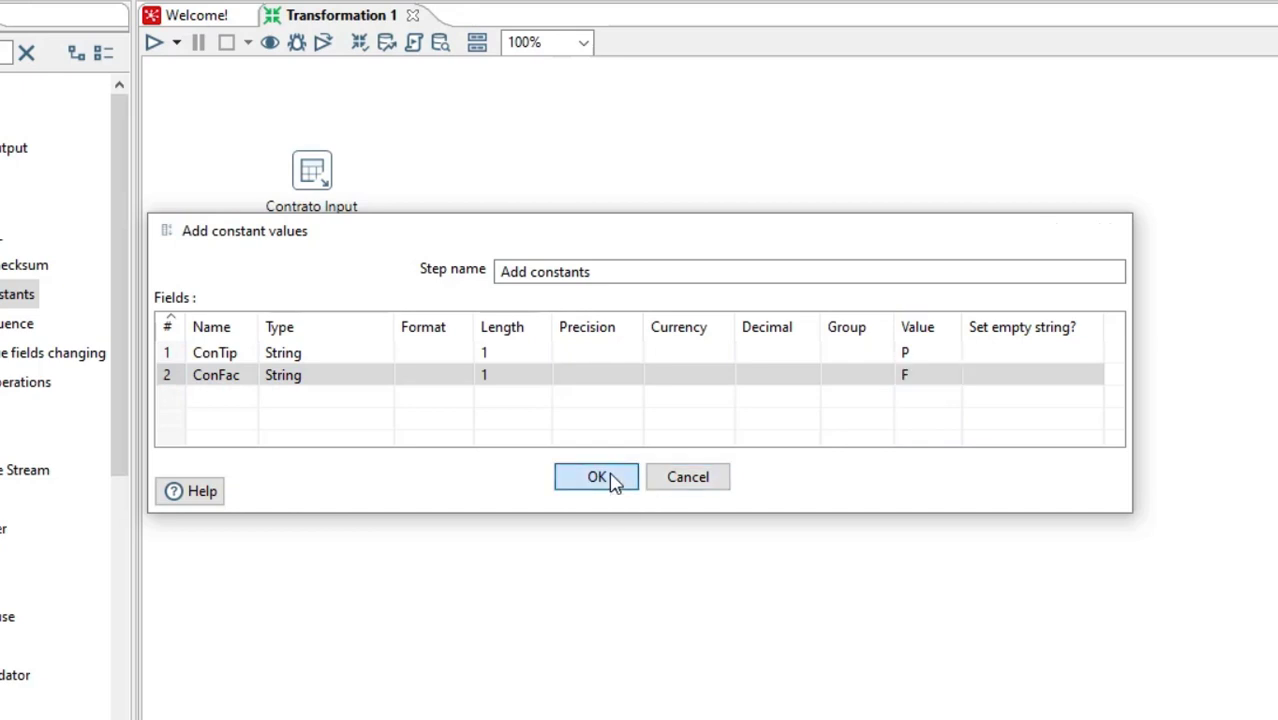
Connect Contrato Input to the Add constants step with a hop
left_click(396, 238)
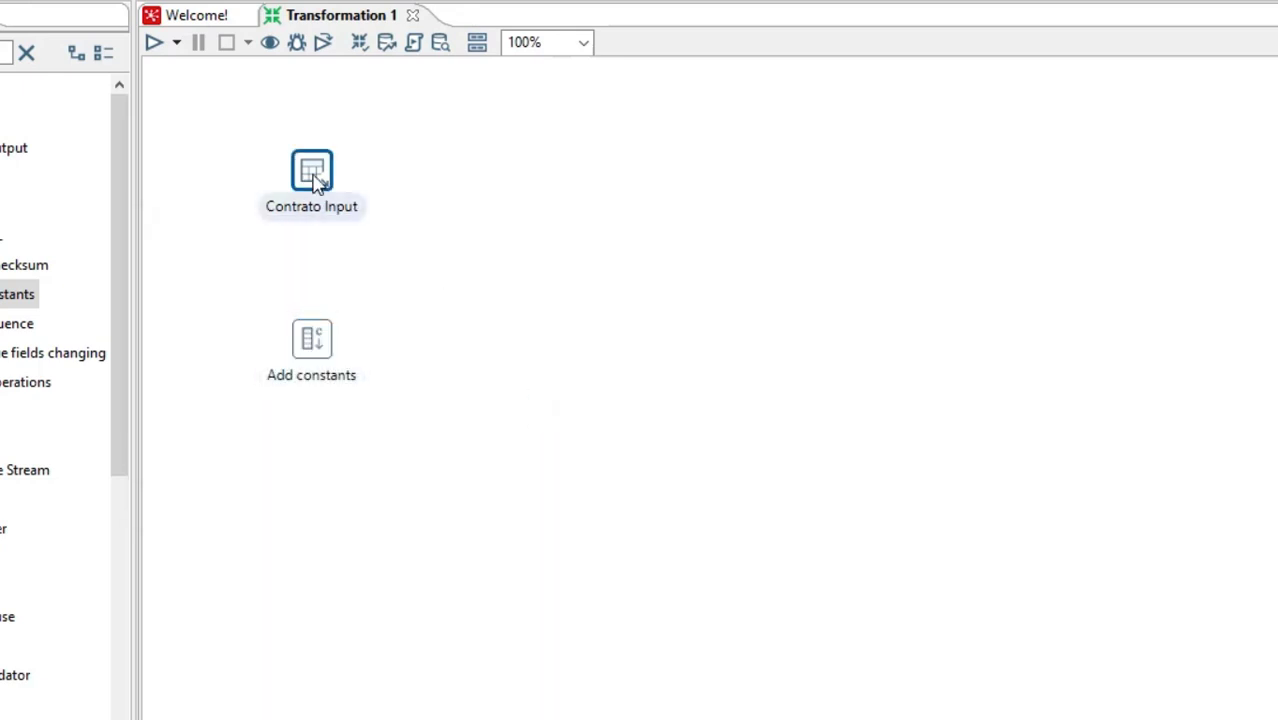
mouse_move(315, 178)
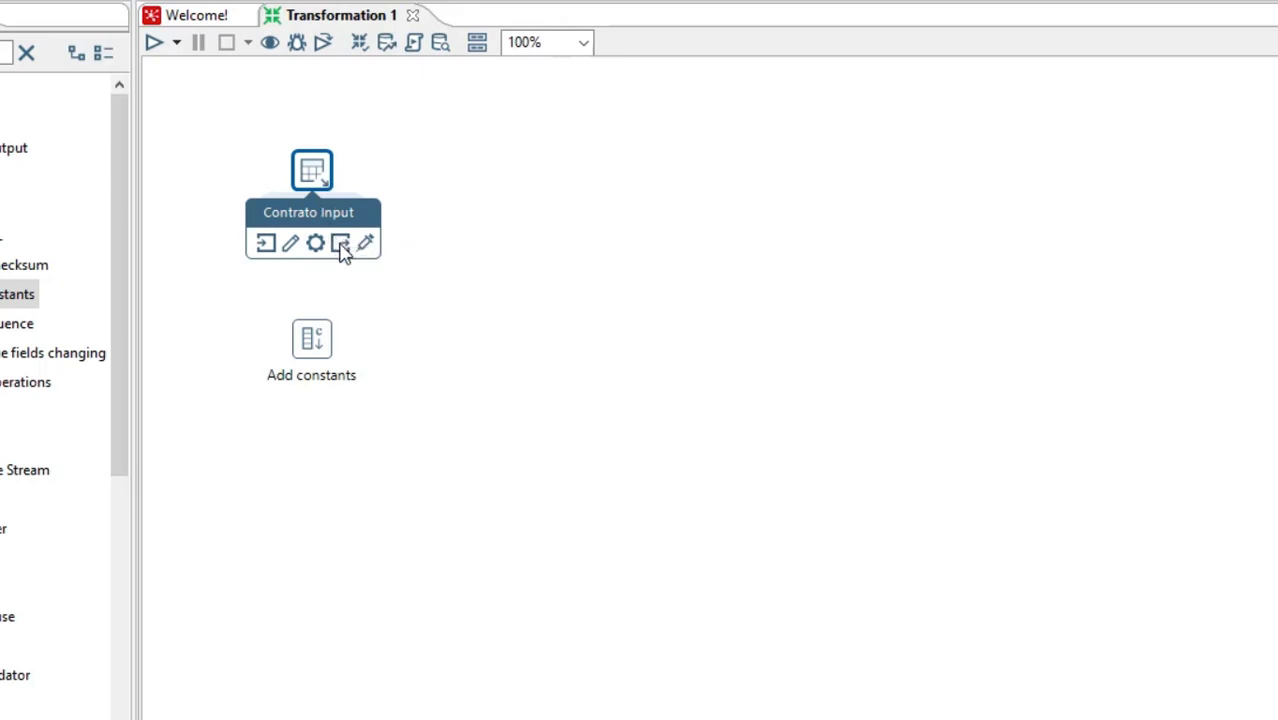
left_click_drag(341, 245, 315, 340)
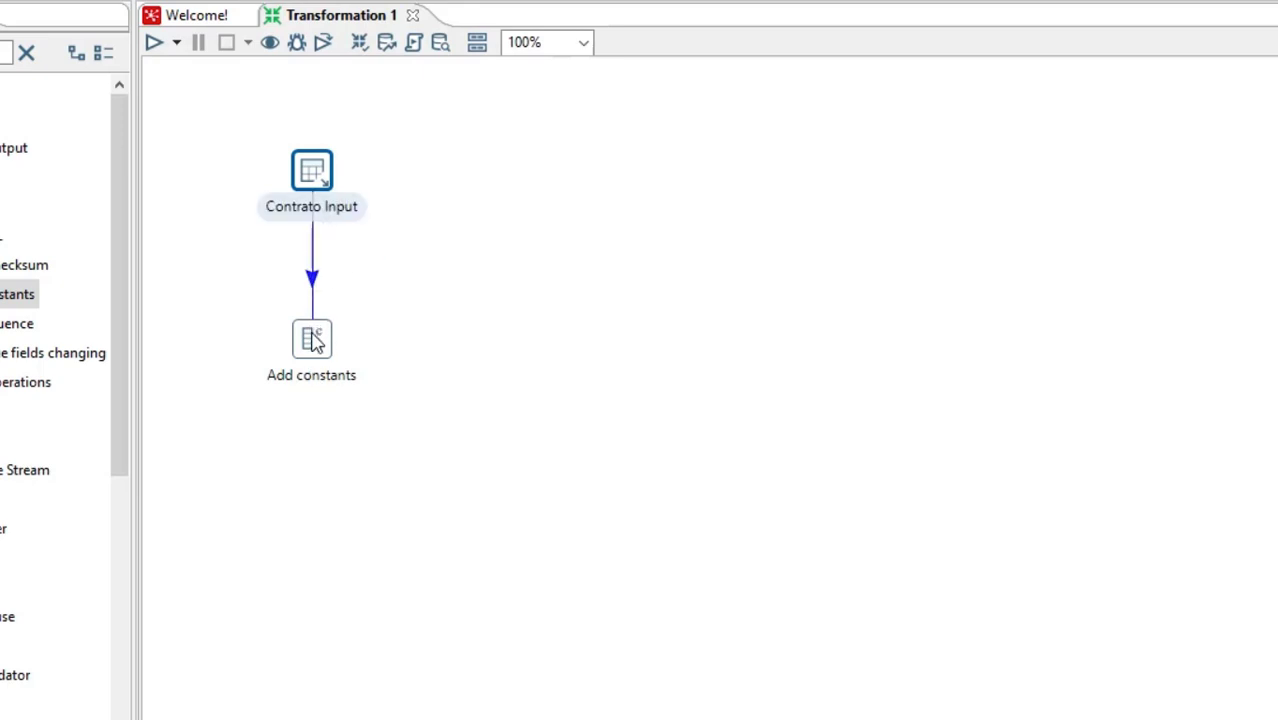
mouse_move(315, 340)
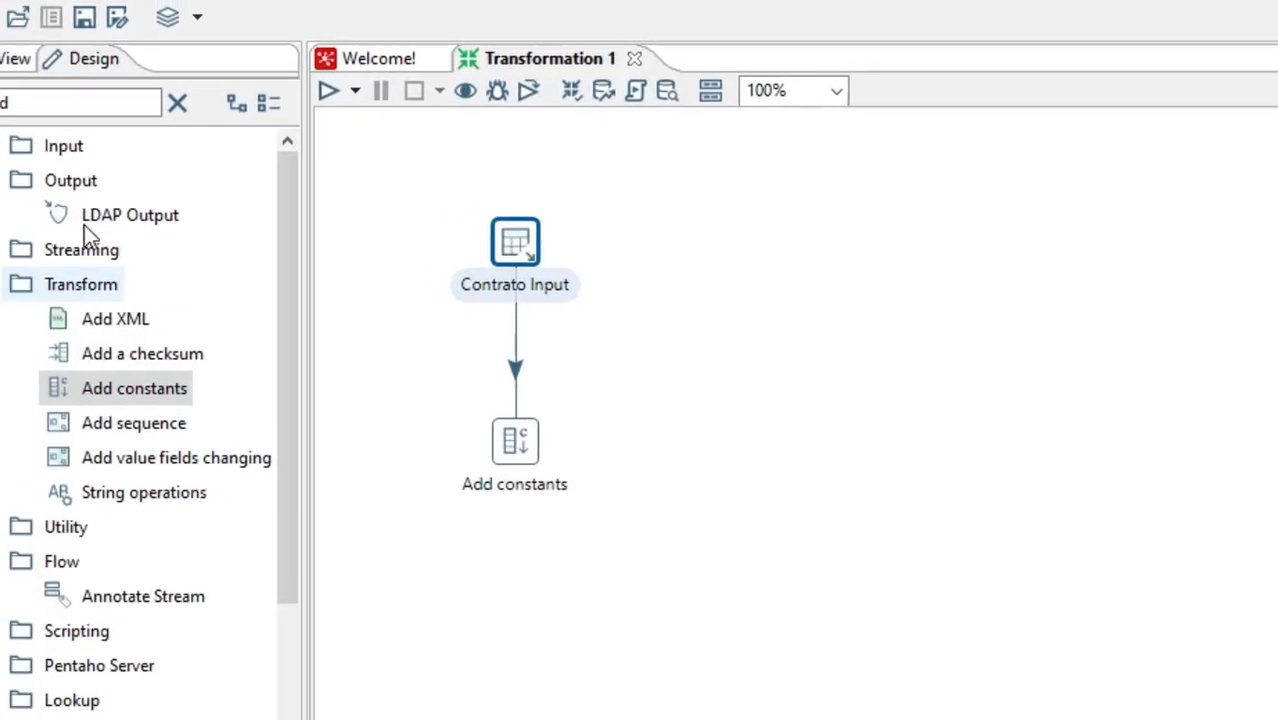
Clear the step search and place a Select values step from the Transform category beside Add constants
left_click_drag(72, 120, 22, 116)
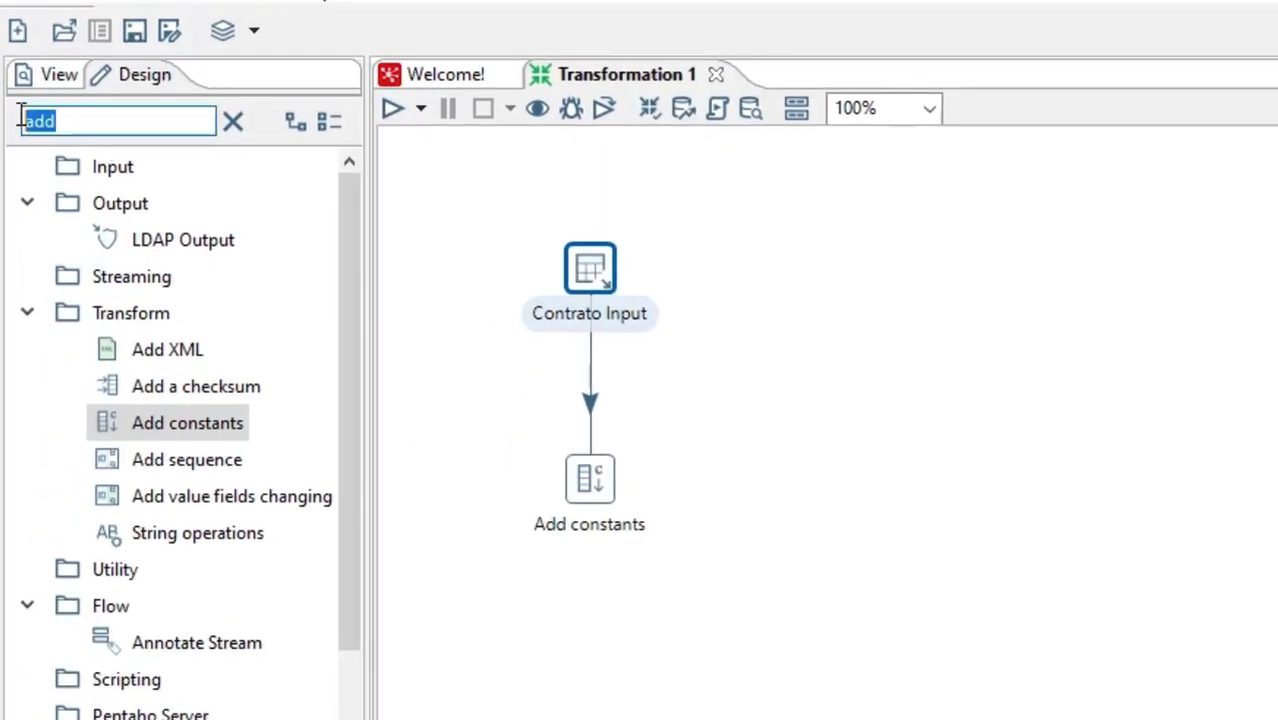
key("BackSpace")
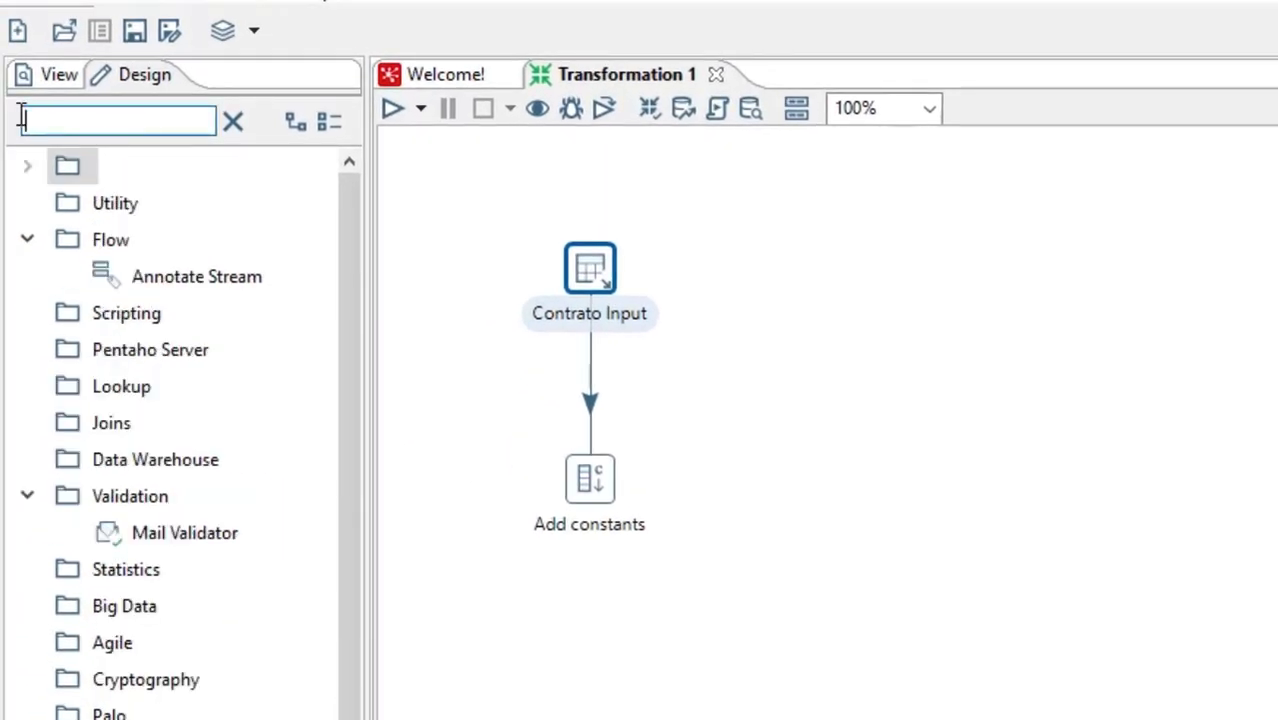
left_click(29, 243)
left_click(31, 241)
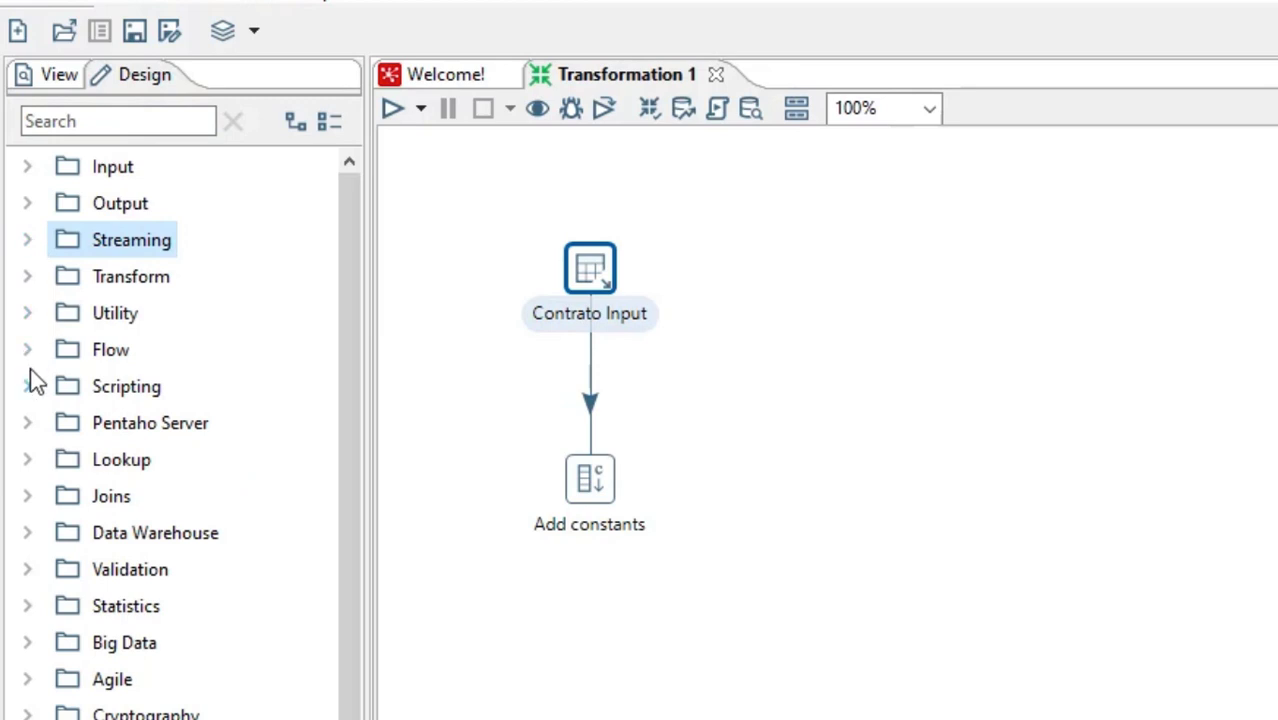
left_click(28, 280)
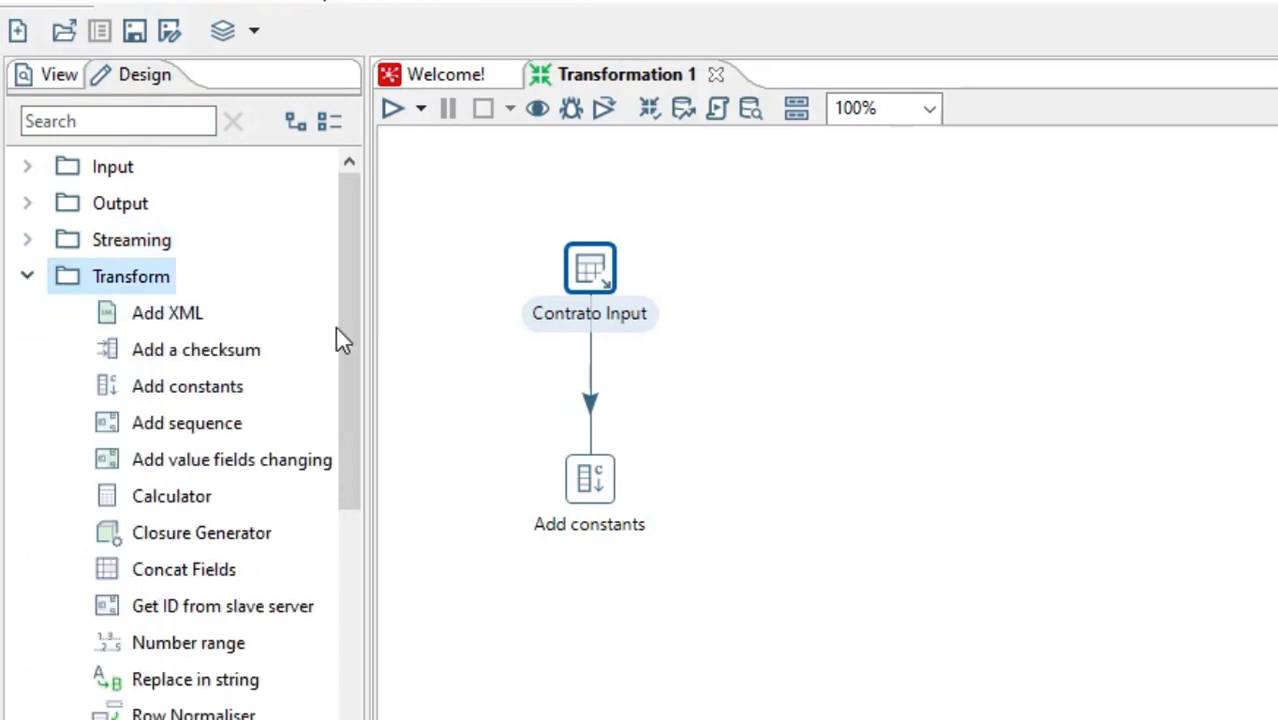
scroll(346, 364, "down", 1)
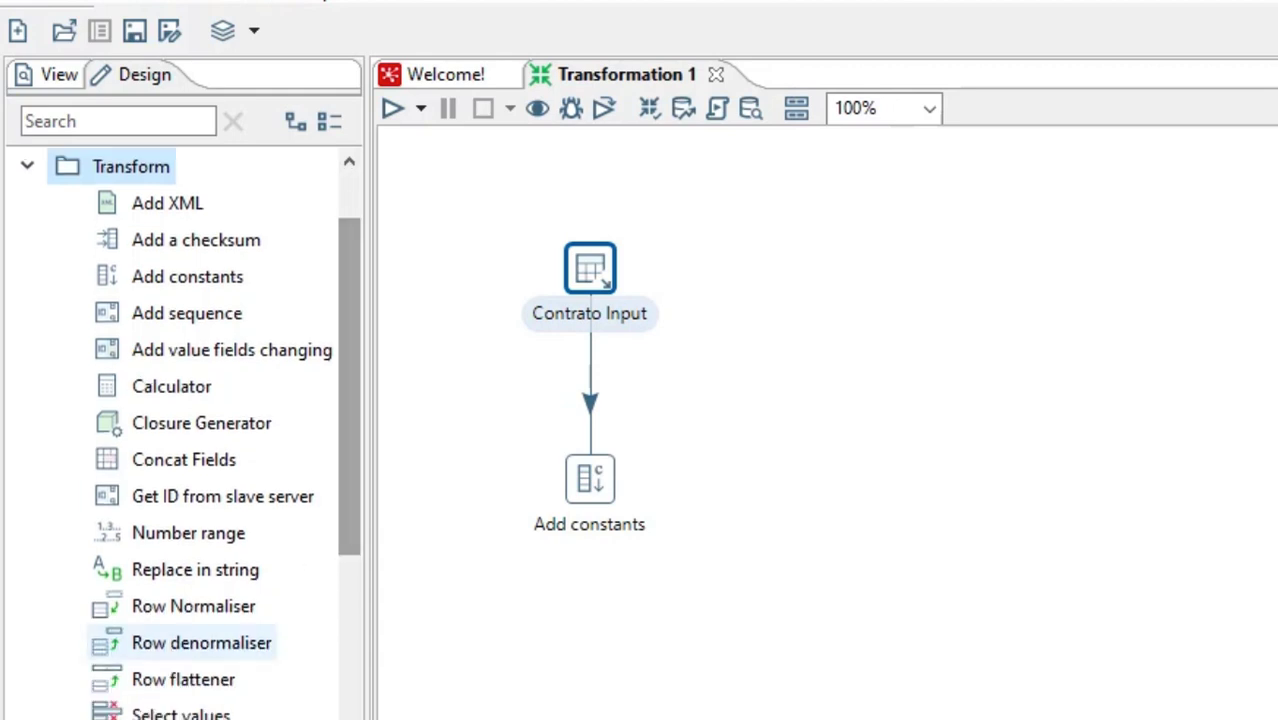
left_click_drag(180, 713, 870, 491)
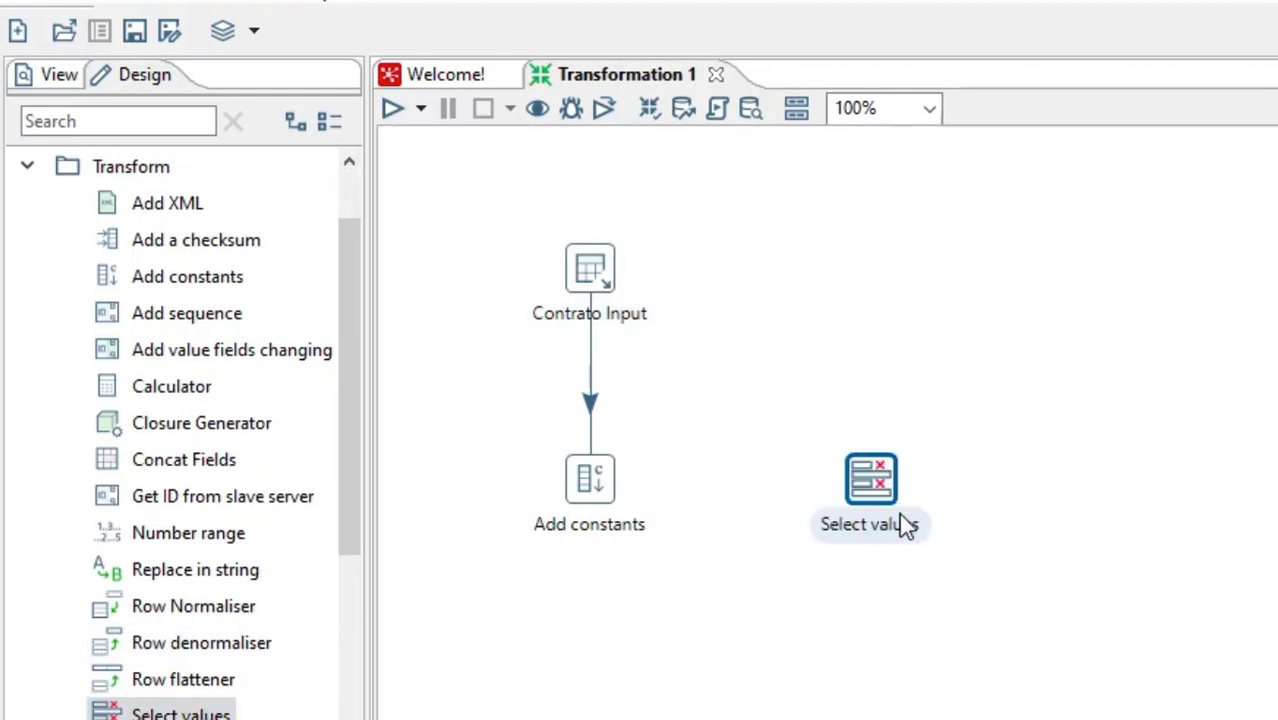
left_click(855, 633)
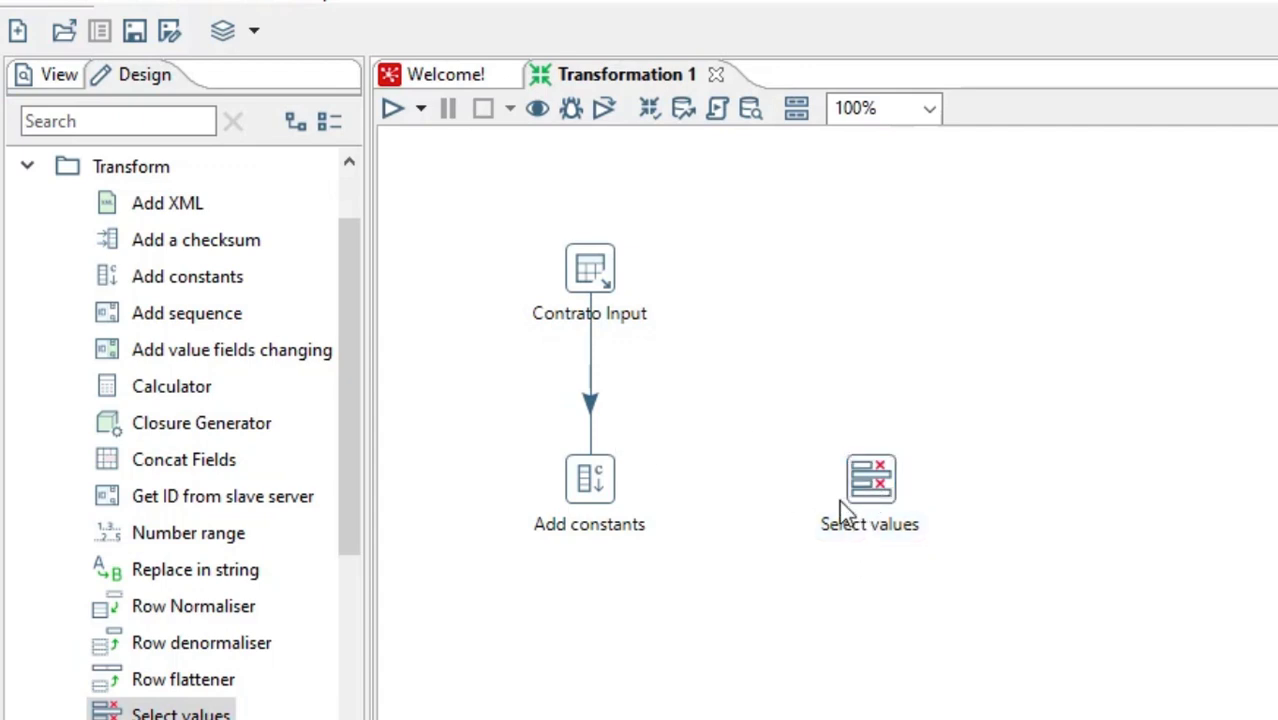
left_click(870, 480)
left_click(1025, 336)
left_click(605, 263)
left_click(618, 501)
Place a Table output step from the Output category on the canvas above Select values, level with Contrato Input
scroll(345, 286, "up", 1)
scroll(345, 286, "up", 2)
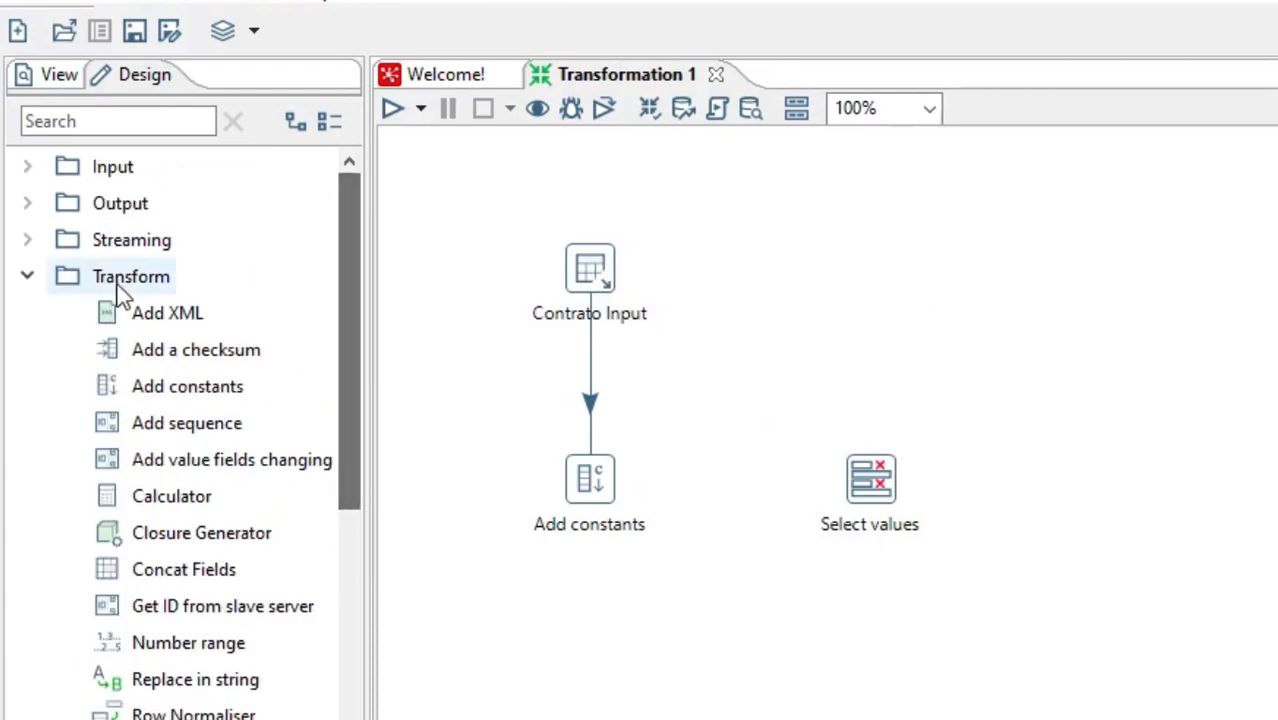
left_click(27, 277)
left_click(27, 277)
left_click(27, 277)
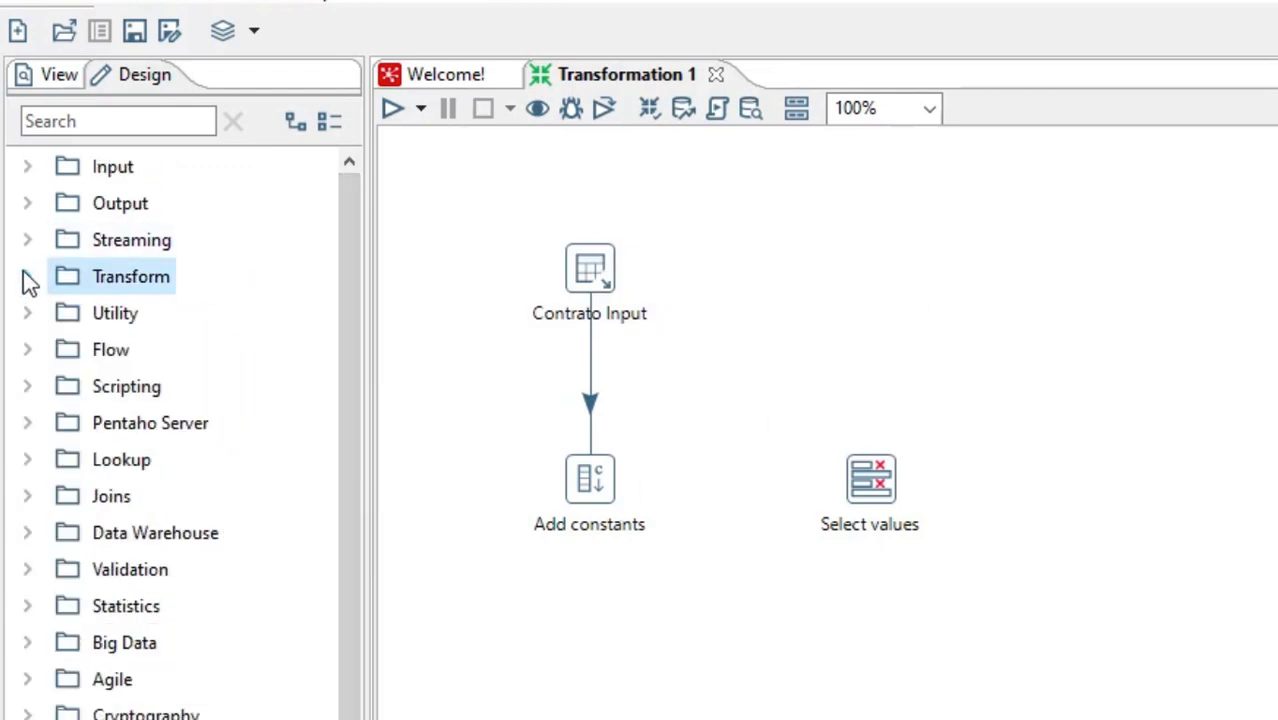
left_click(26, 204)
left_click_drag(348, 428, 376, 551)
left_click_drag(215, 605, 866, 302)
left_click_drag(868, 288, 870, 292)
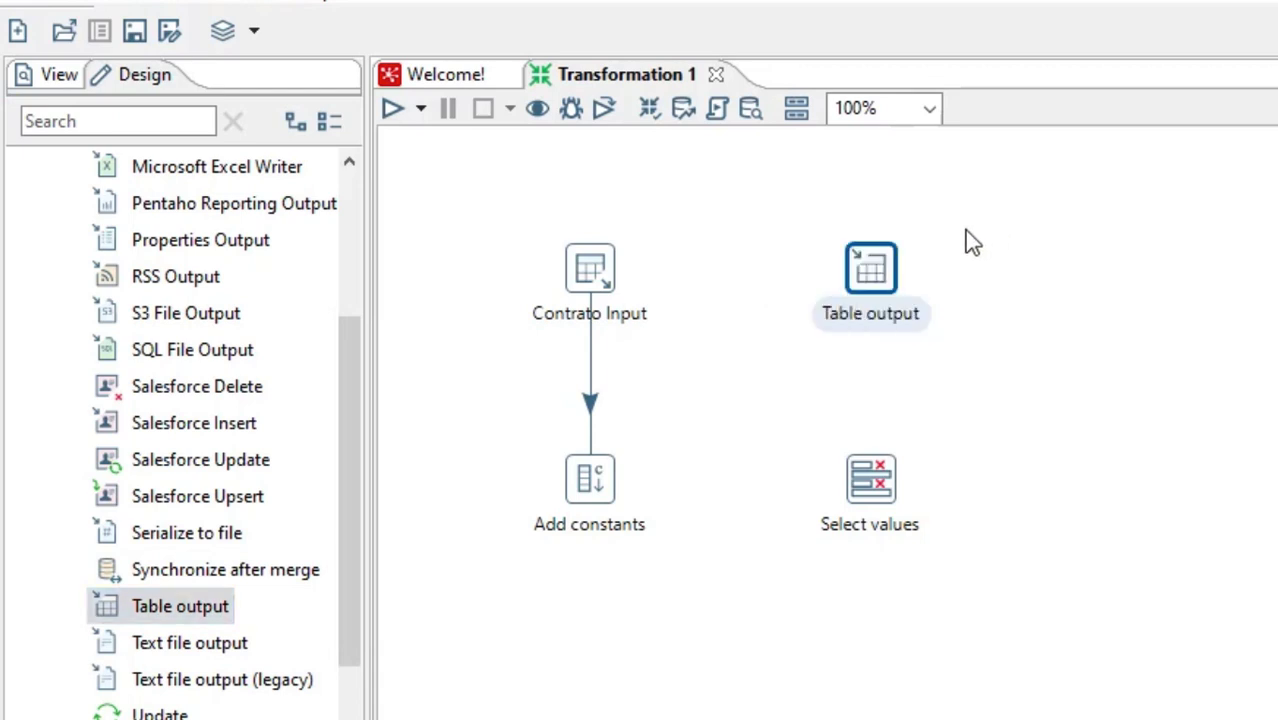
left_click(899, 257)
Rename the Table output step to Contrato Output and choose ORA GESDOS as its connection
double_click(881, 258)
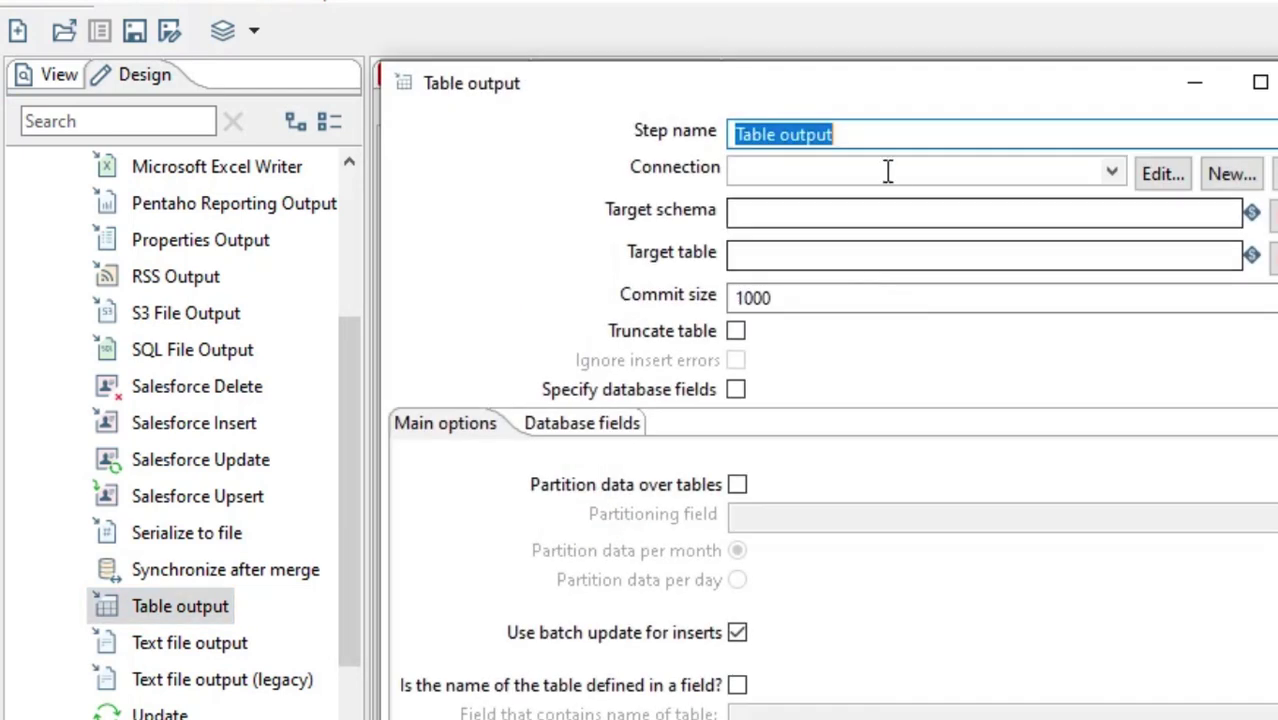
type("Contra")
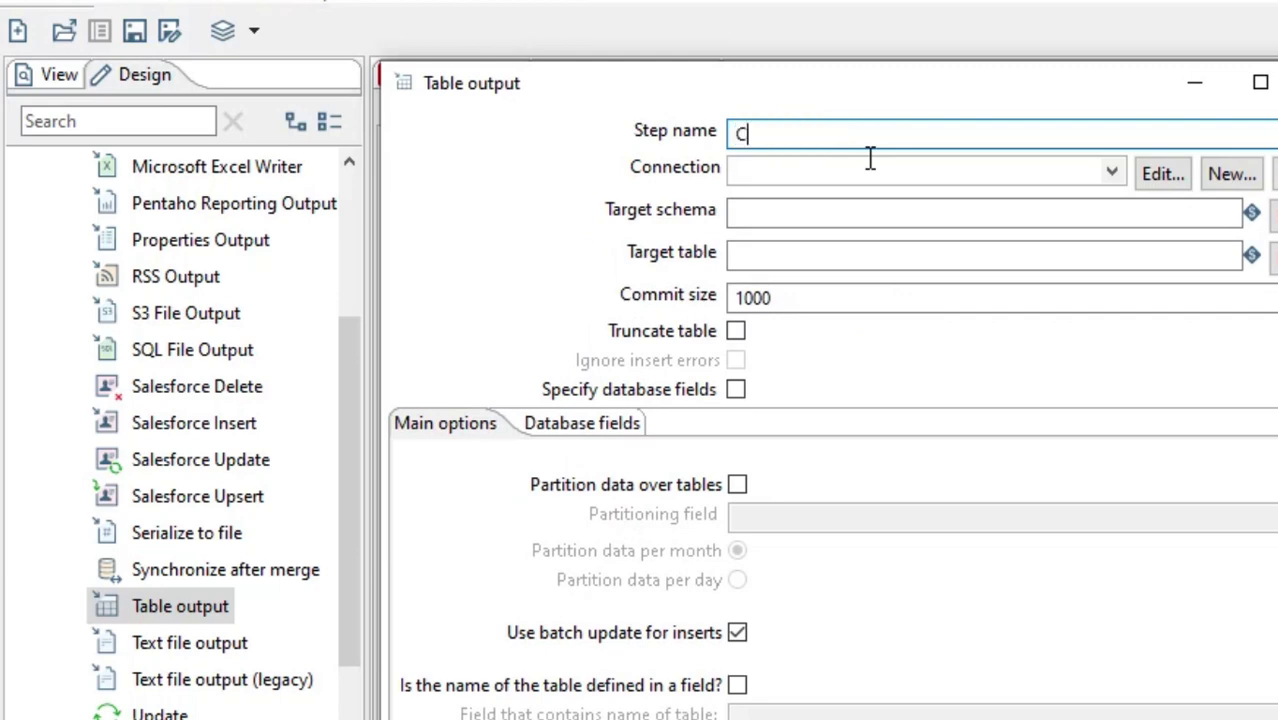
type("to ")
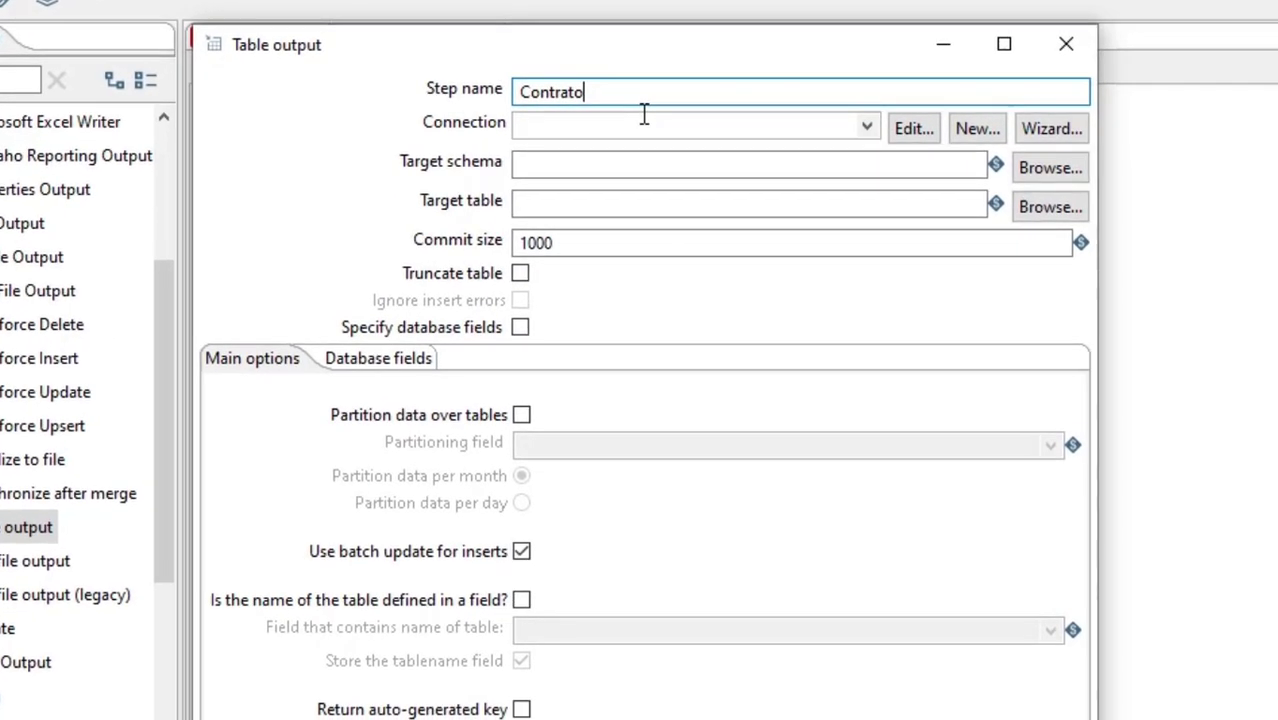
type("Output")
left_click(865, 130)
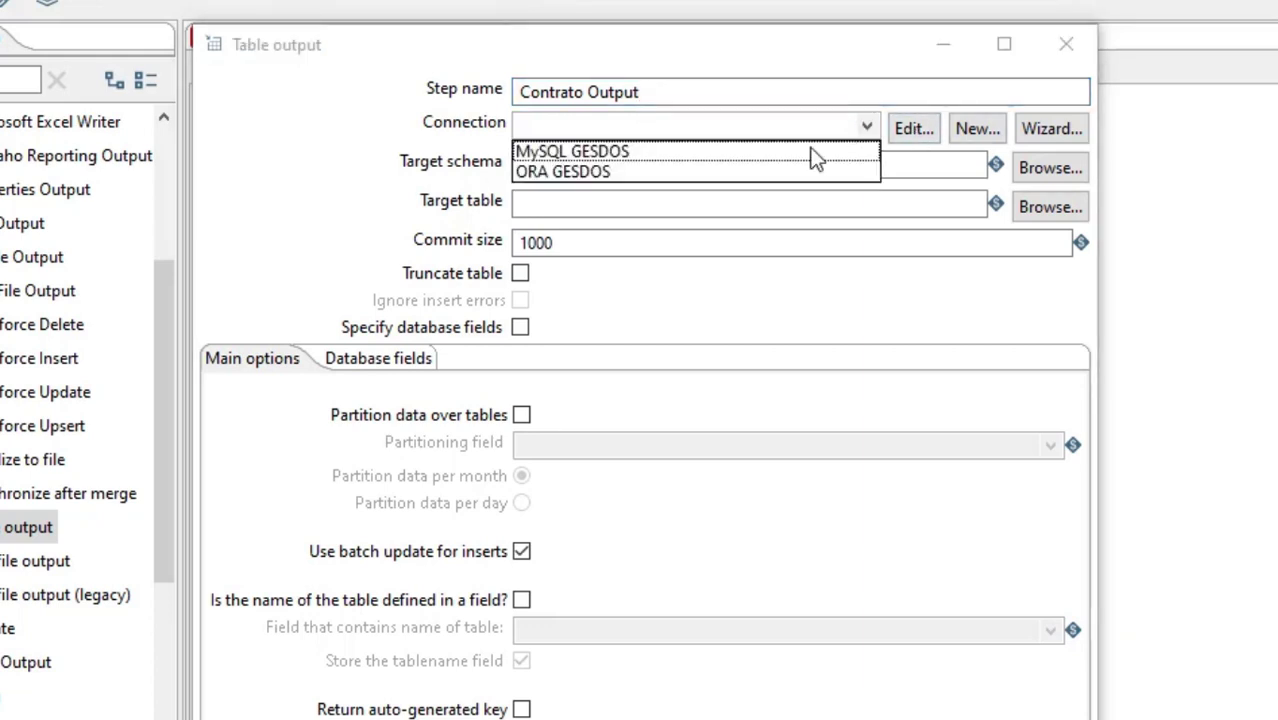
left_click(713, 176)
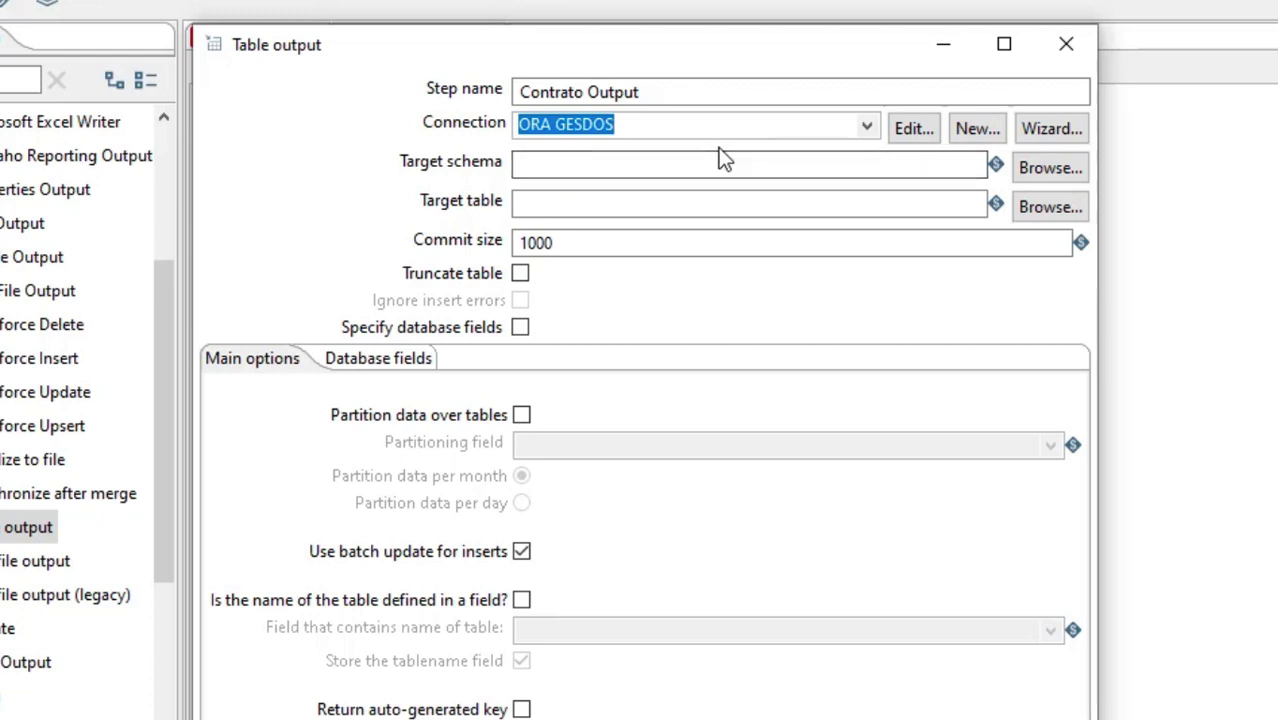
Choose CONTRATOS from the ORA GESDOS tables as the target table of Contrato Output
left_click(655, 168)
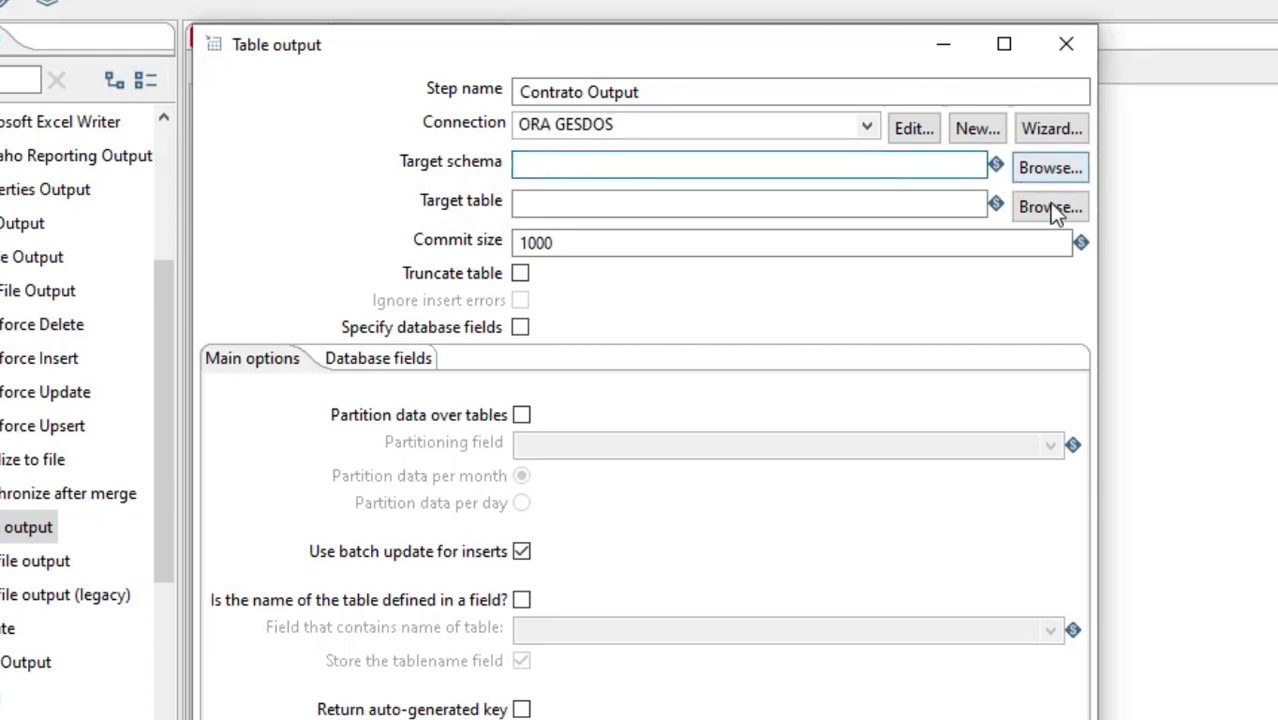
left_click(1052, 214)
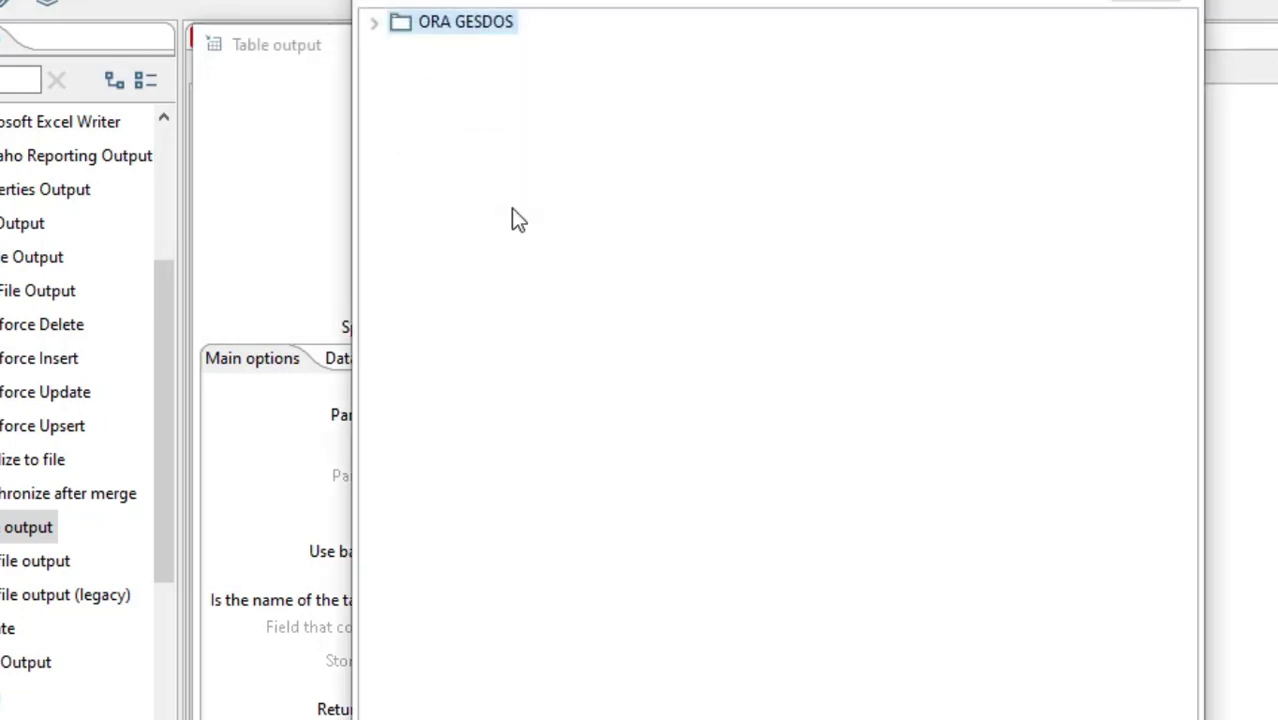
left_click(377, 25)
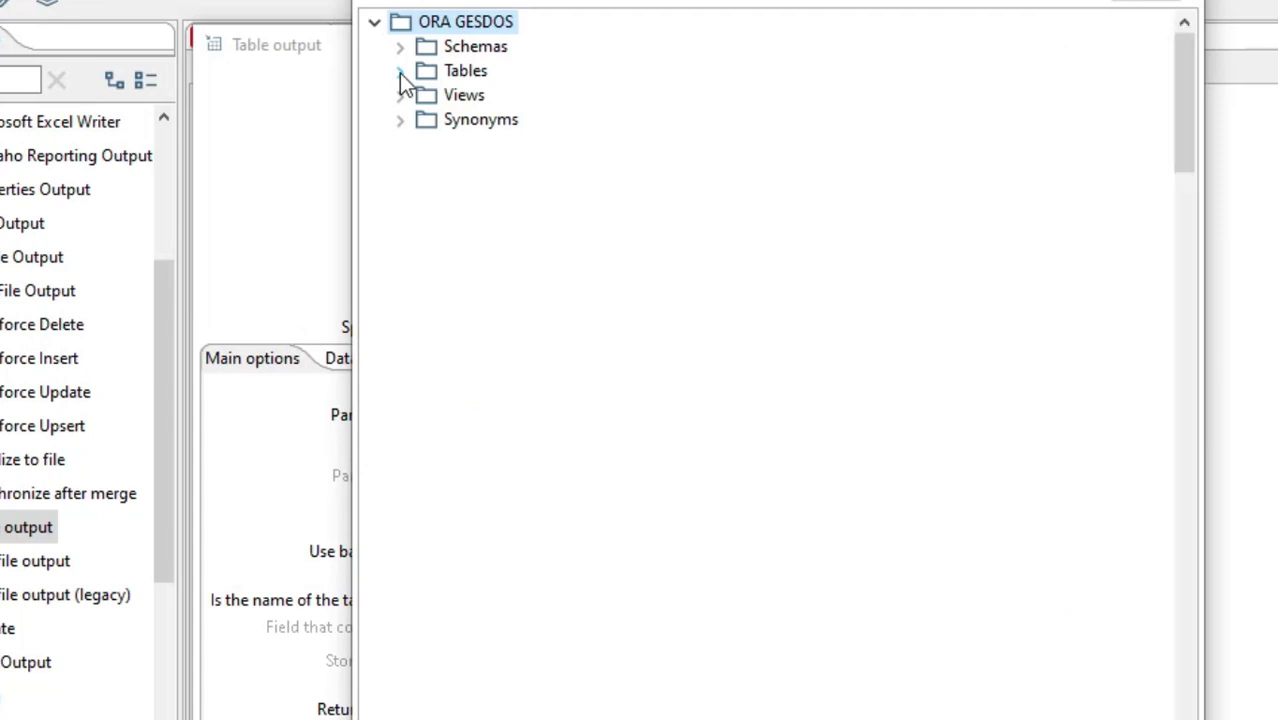
left_click(399, 71)
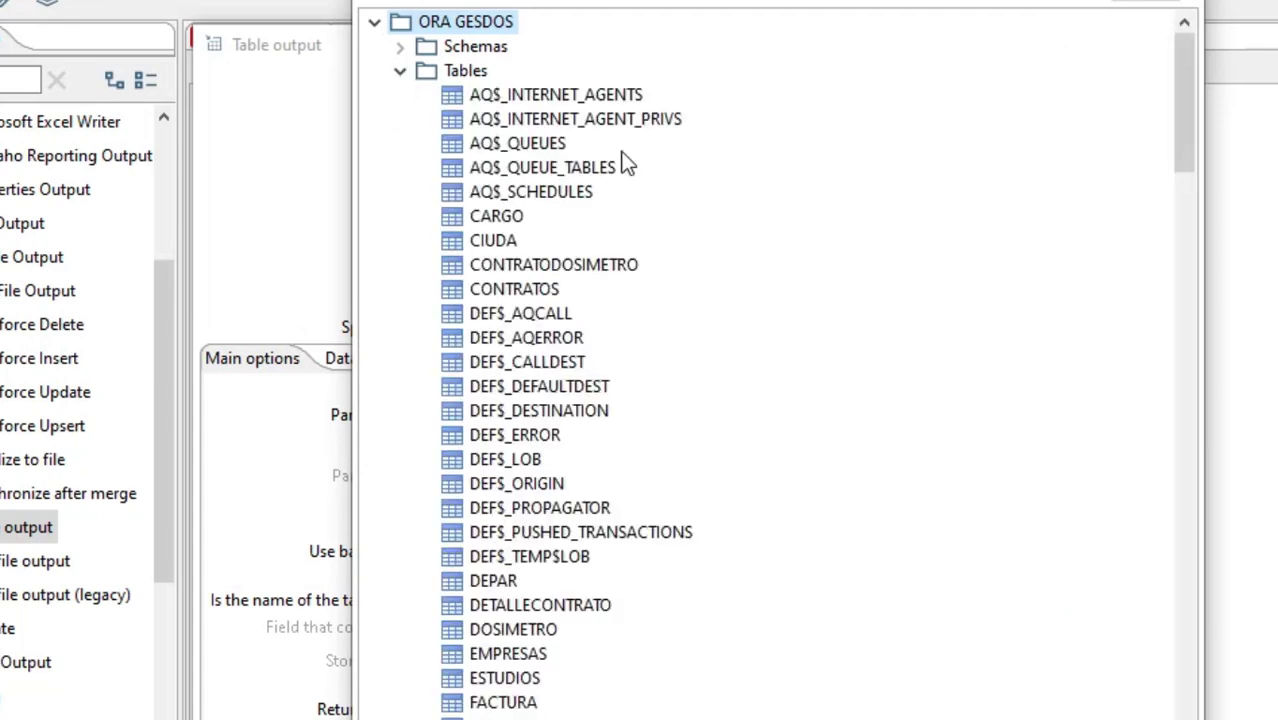
left_click(518, 289)
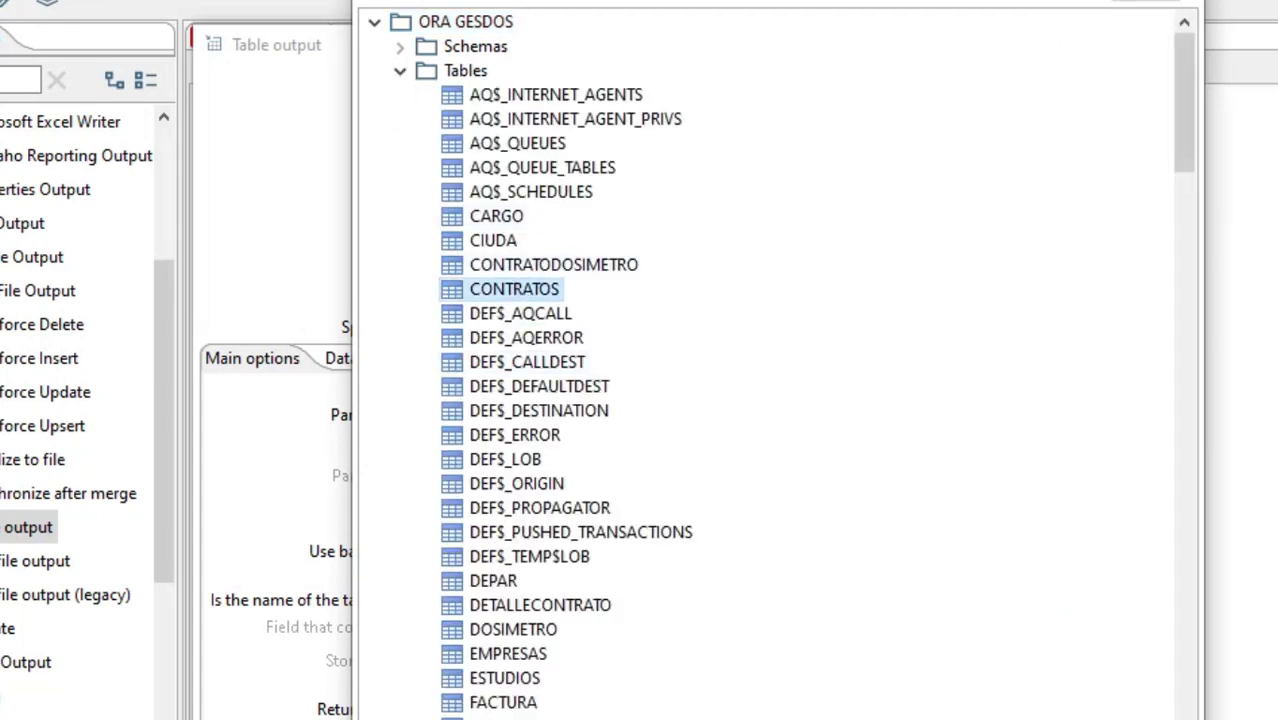
left_click(740, 718)
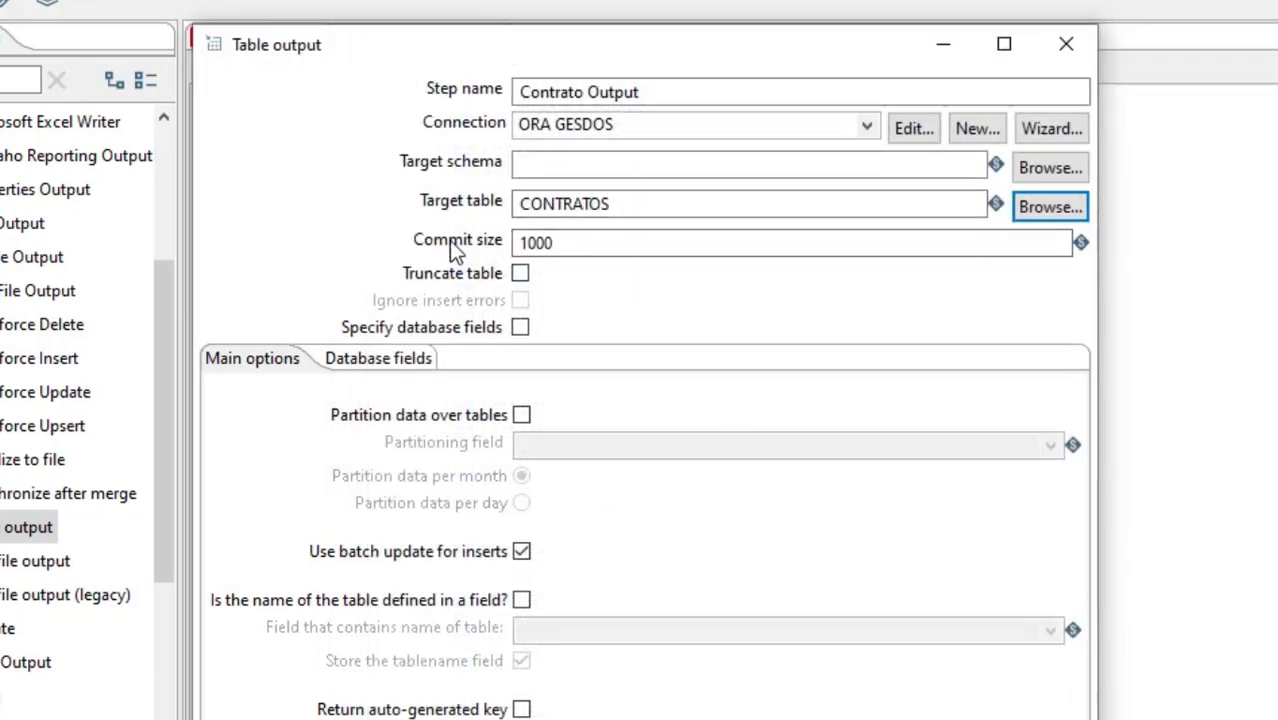
Keep the commit size at 1000, enable truncating the table and accept the Contrato Output settings
left_click_drag(568, 243, 513, 243)
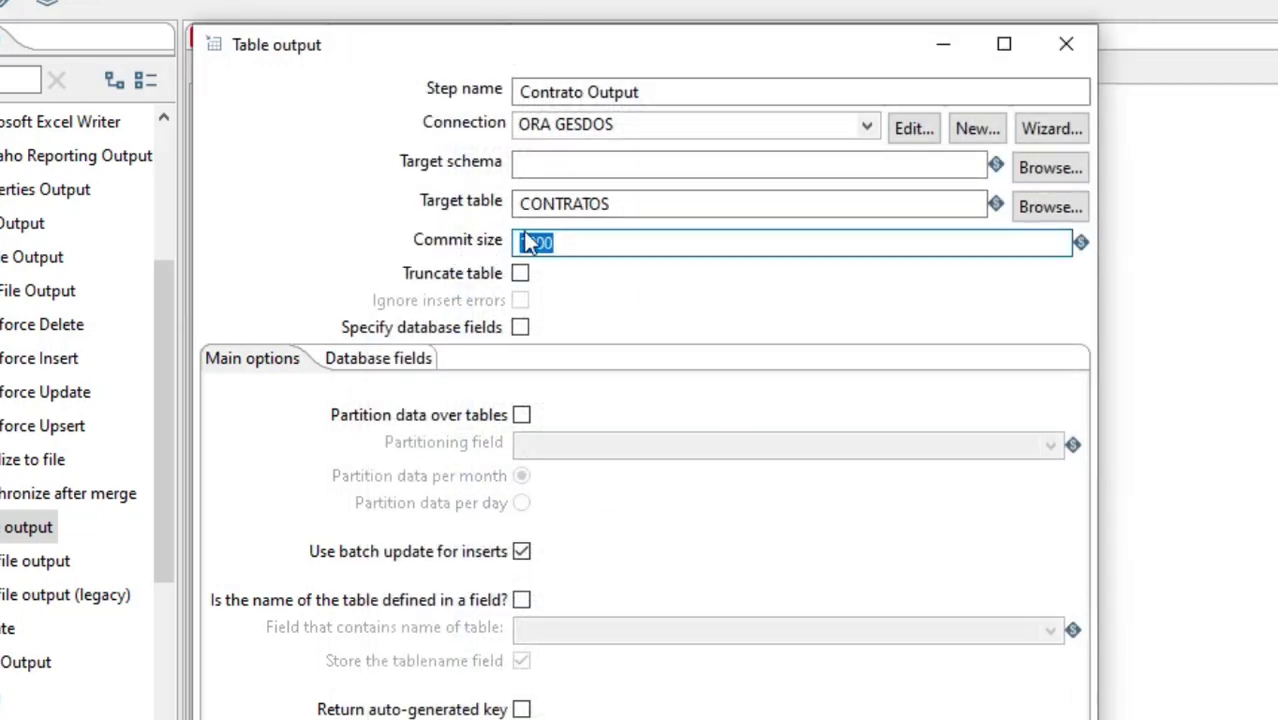
left_click(610, 240)
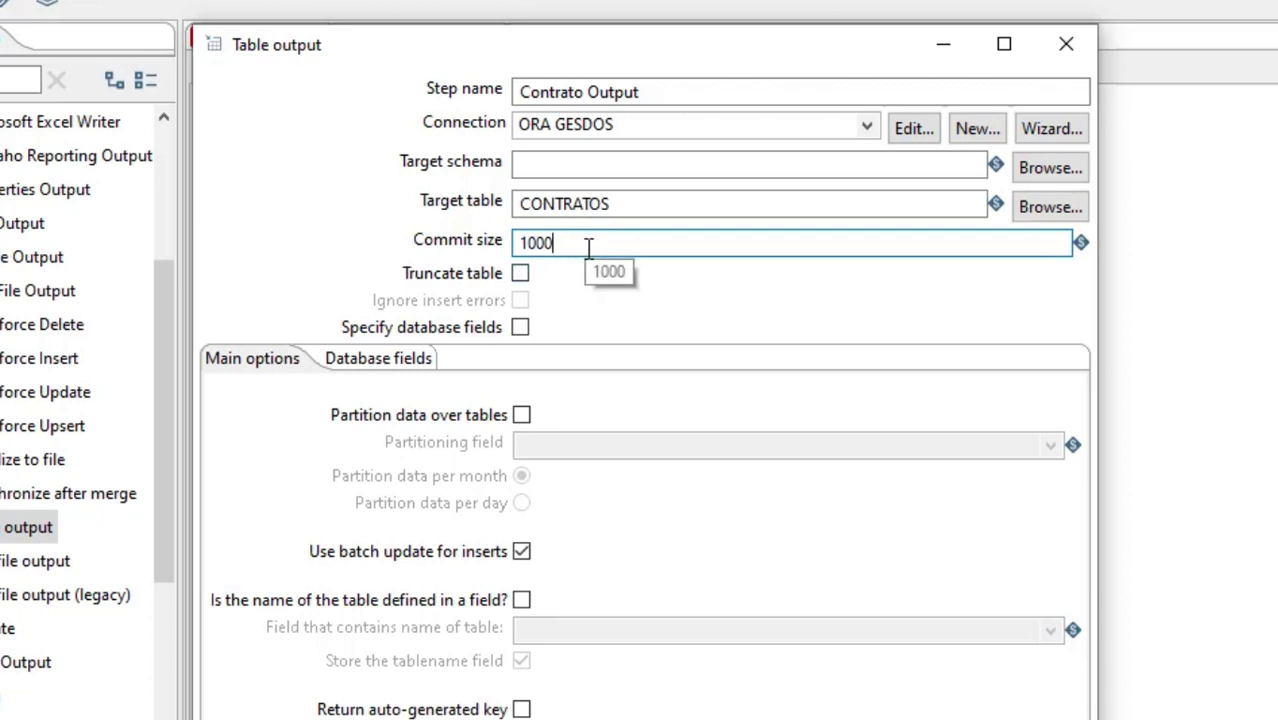
left_click(519, 276)
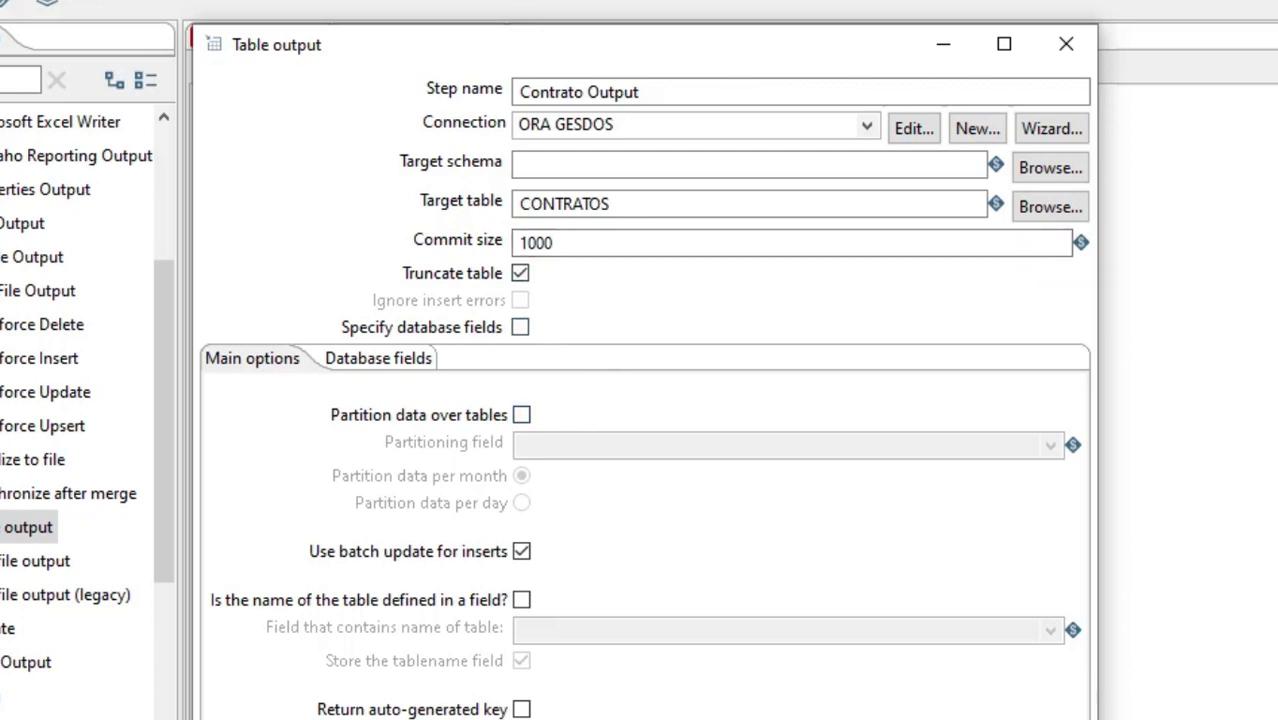
key("Return")
left_click(806, 416)
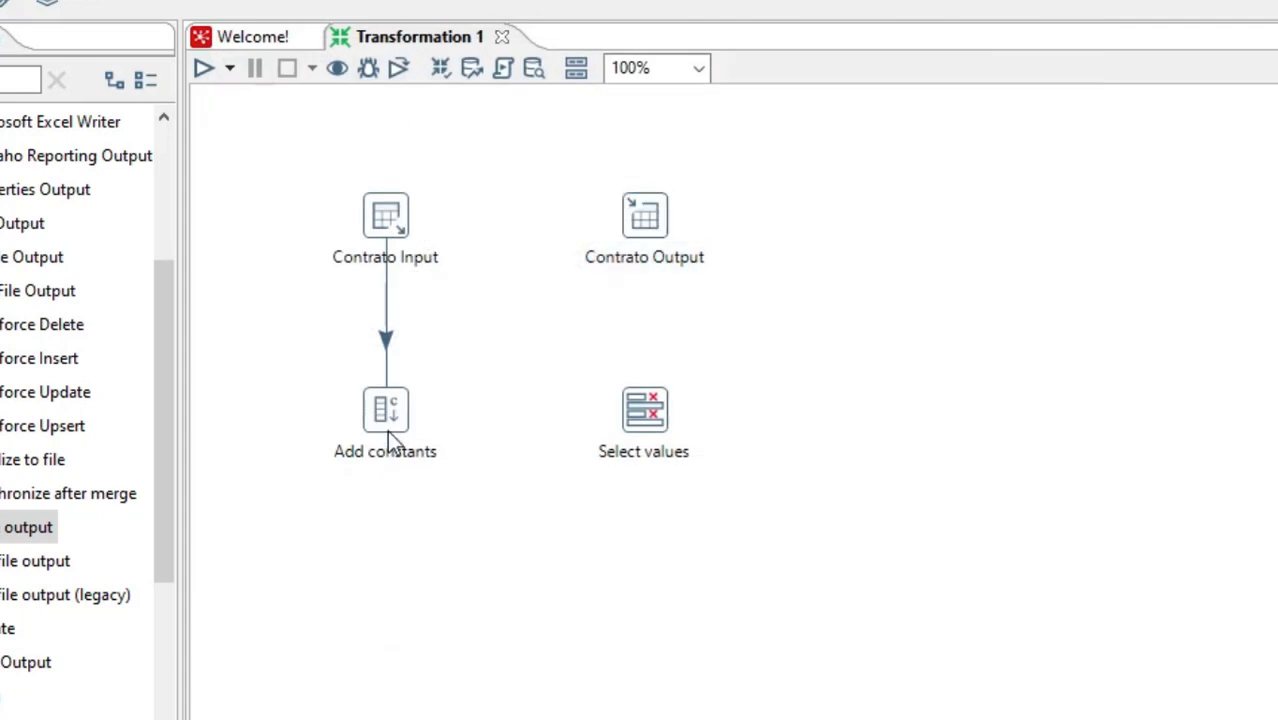
Connect Add constants to Select values, and Select values to Contrato Output as the main output of step
mouse_move(391, 419)
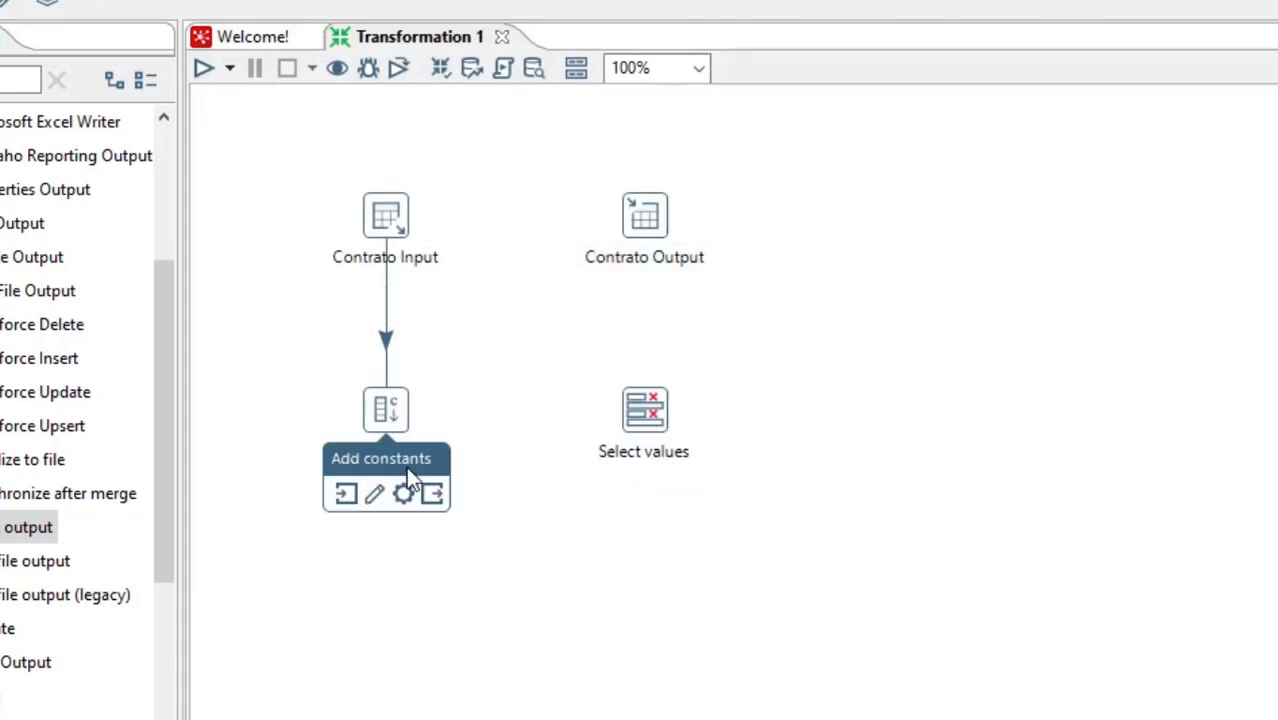
left_click_drag(432, 493, 618, 413)
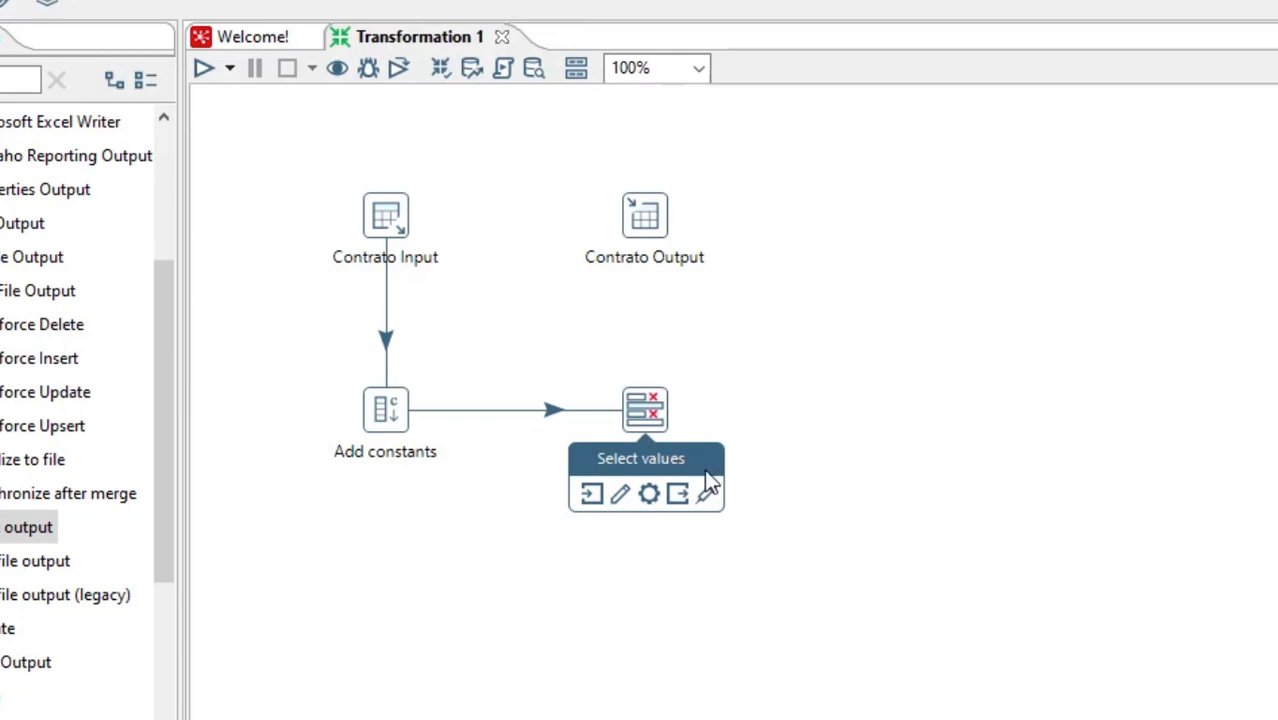
left_click_drag(677, 500, 644, 215)
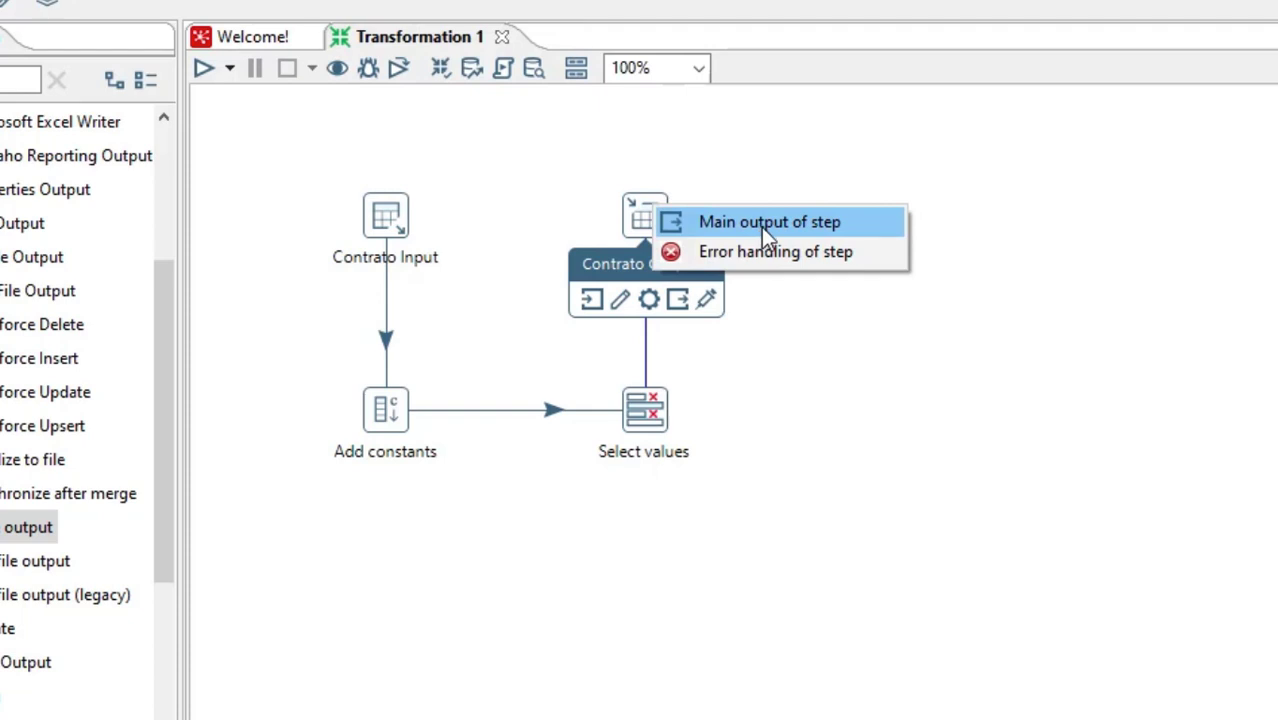
left_click(761, 227)
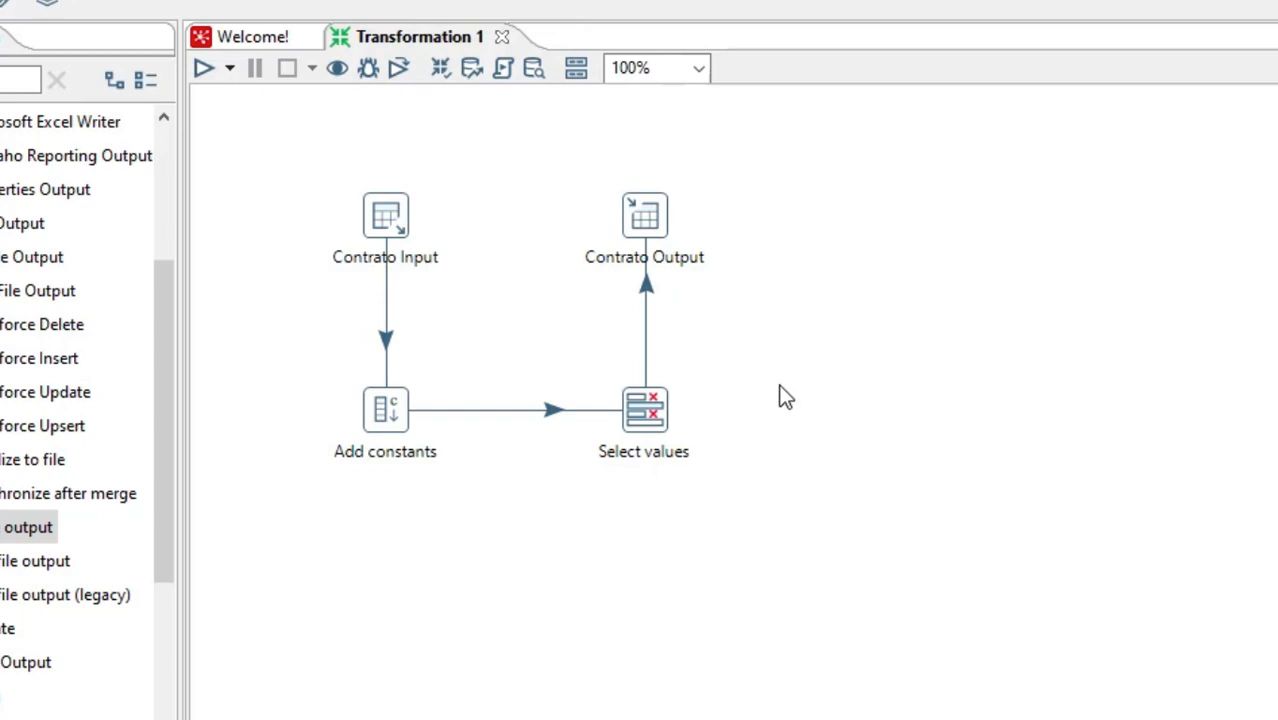
left_click_drag(252, 125, 742, 514)
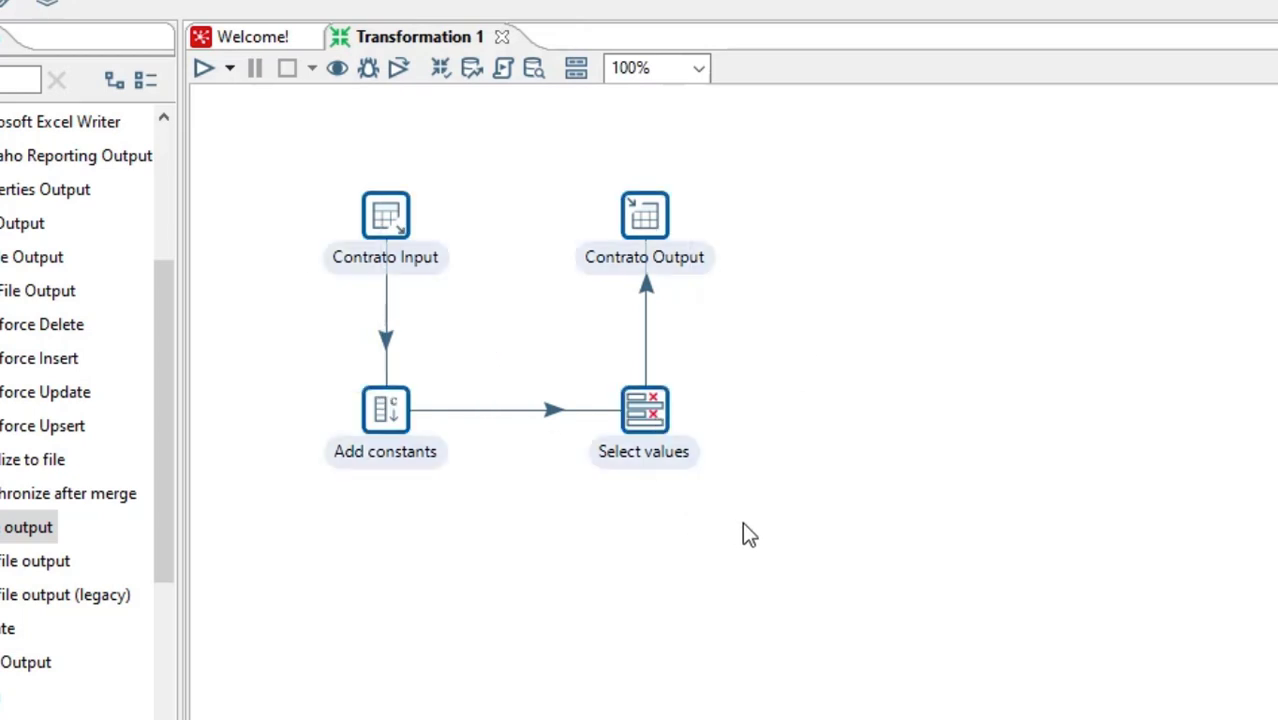
left_click(750, 535)
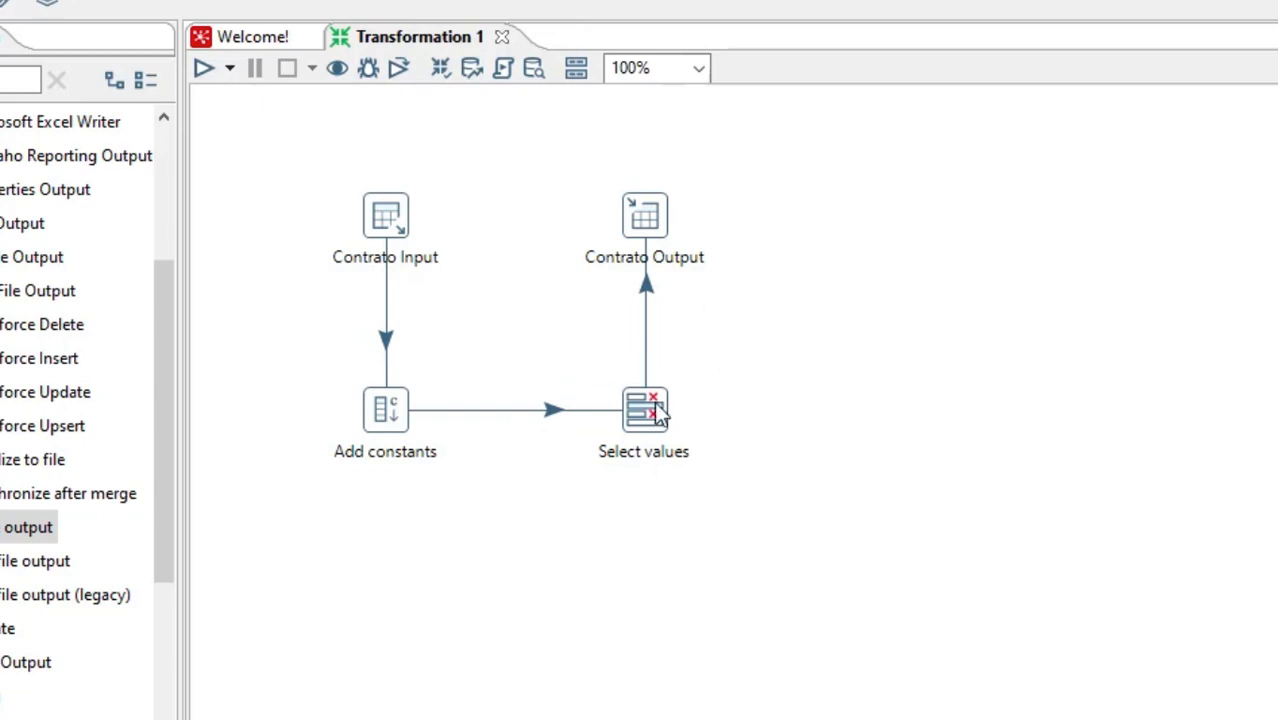
Open the Select values settings and load all incoming fields into the Select & Alter field list
mouse_move(658, 413)
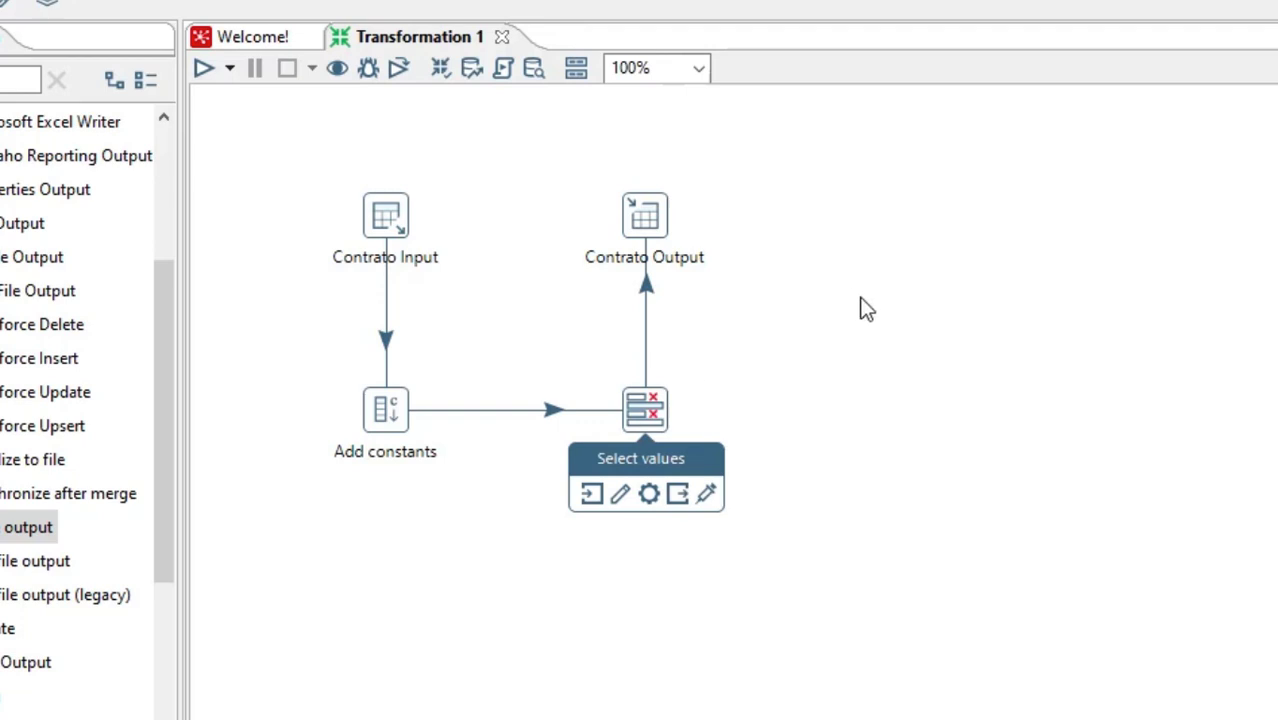
double_click(648, 412)
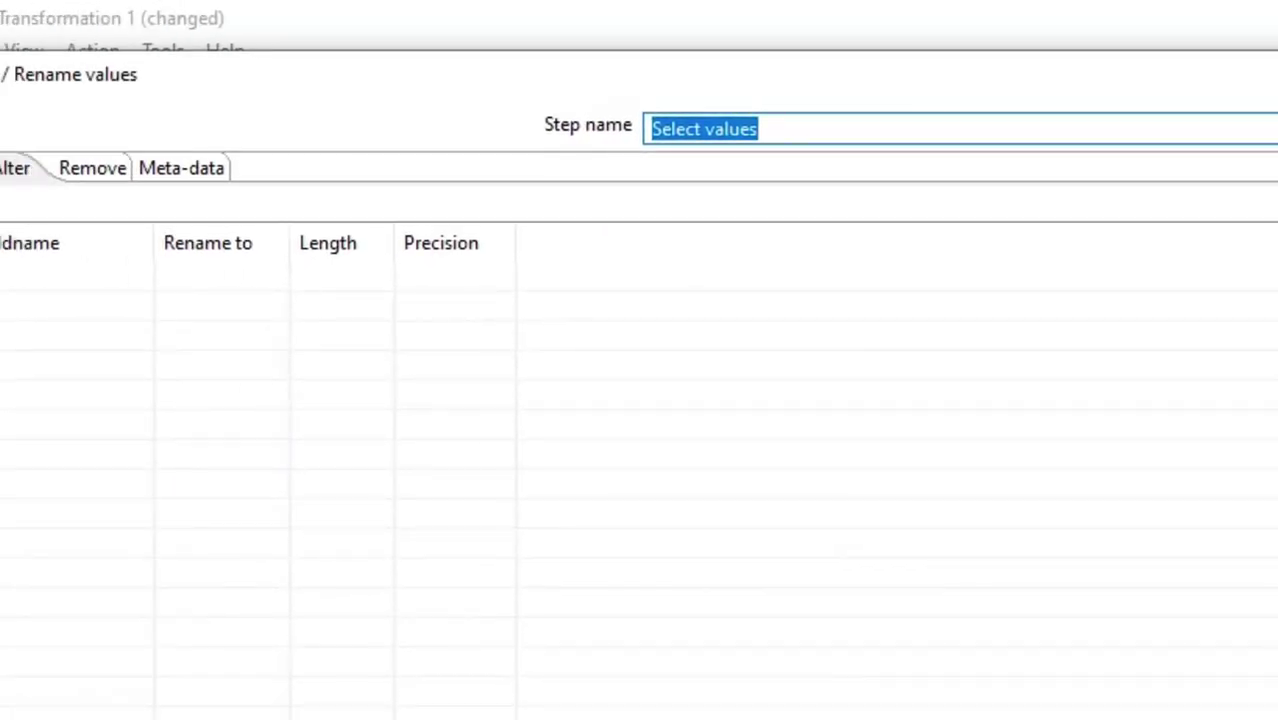
left_click(1210, 145)
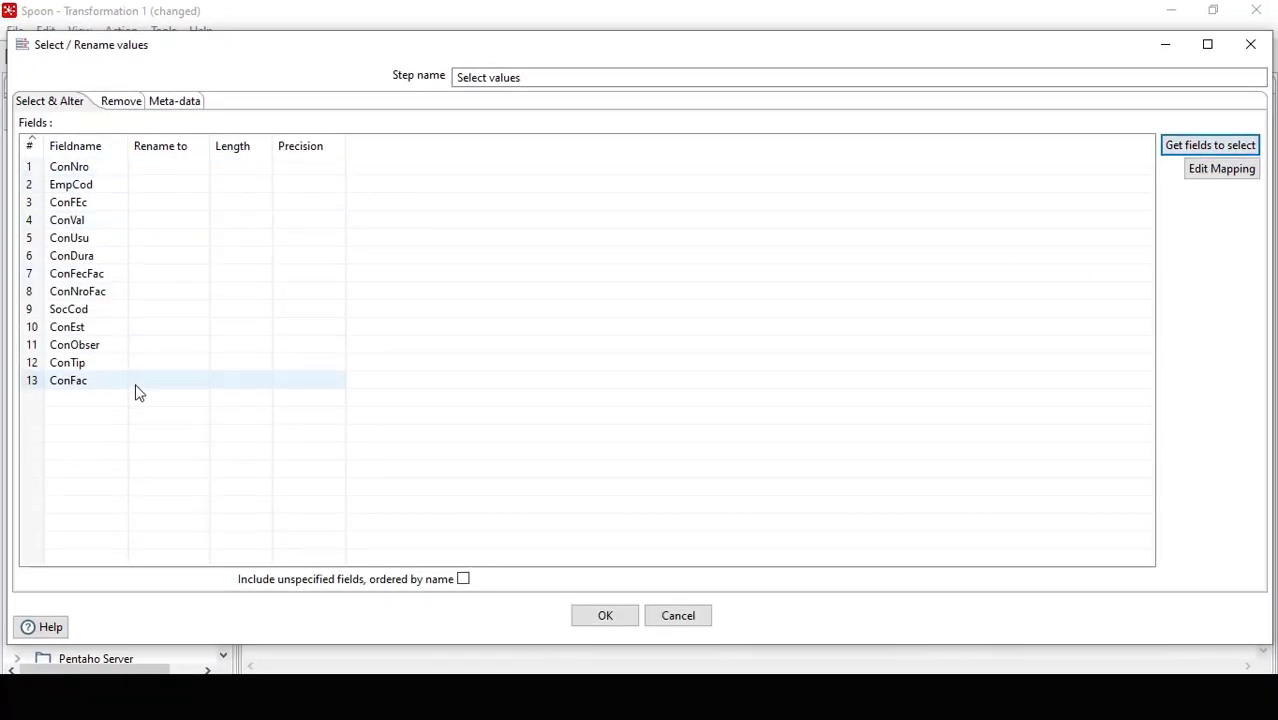
left_click(85, 364)
left_click(90, 382)
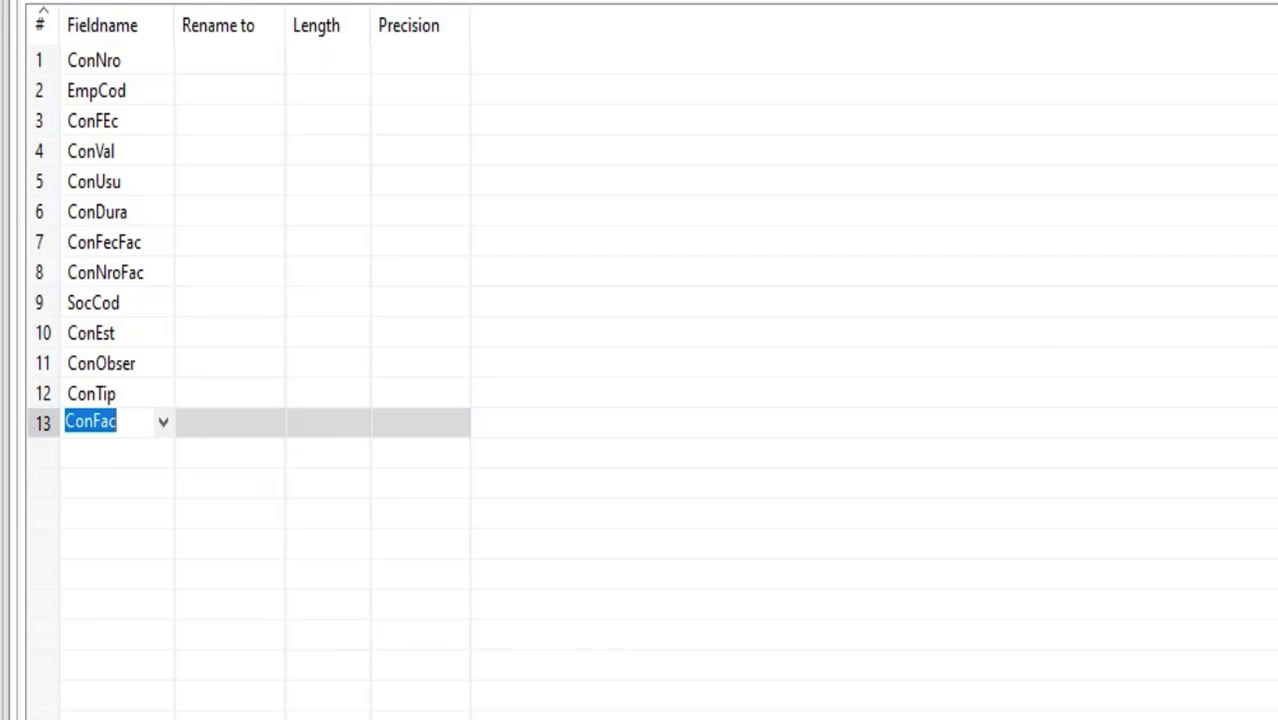
key("Return")
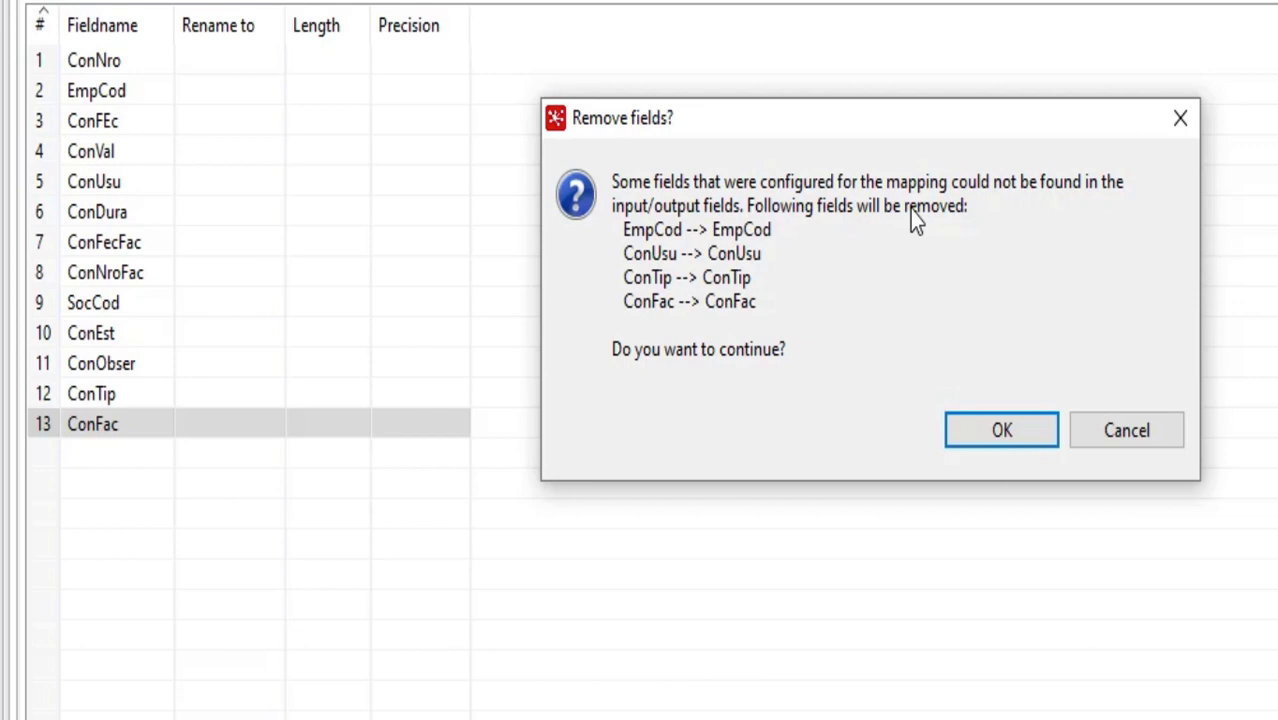
Accept removing the unmatched fields in the mapping editor and map source field EmpCod to target field EMPID
left_click(999, 438)
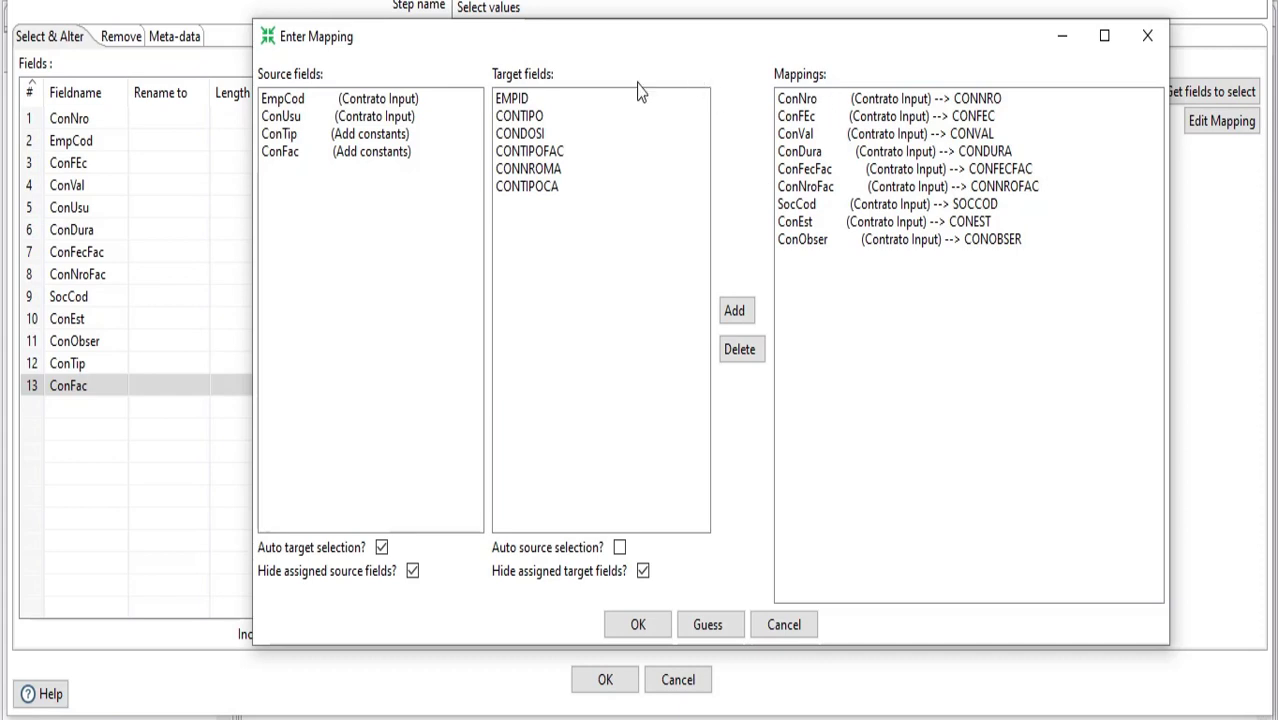
left_click(336, 118)
left_click(342, 100)
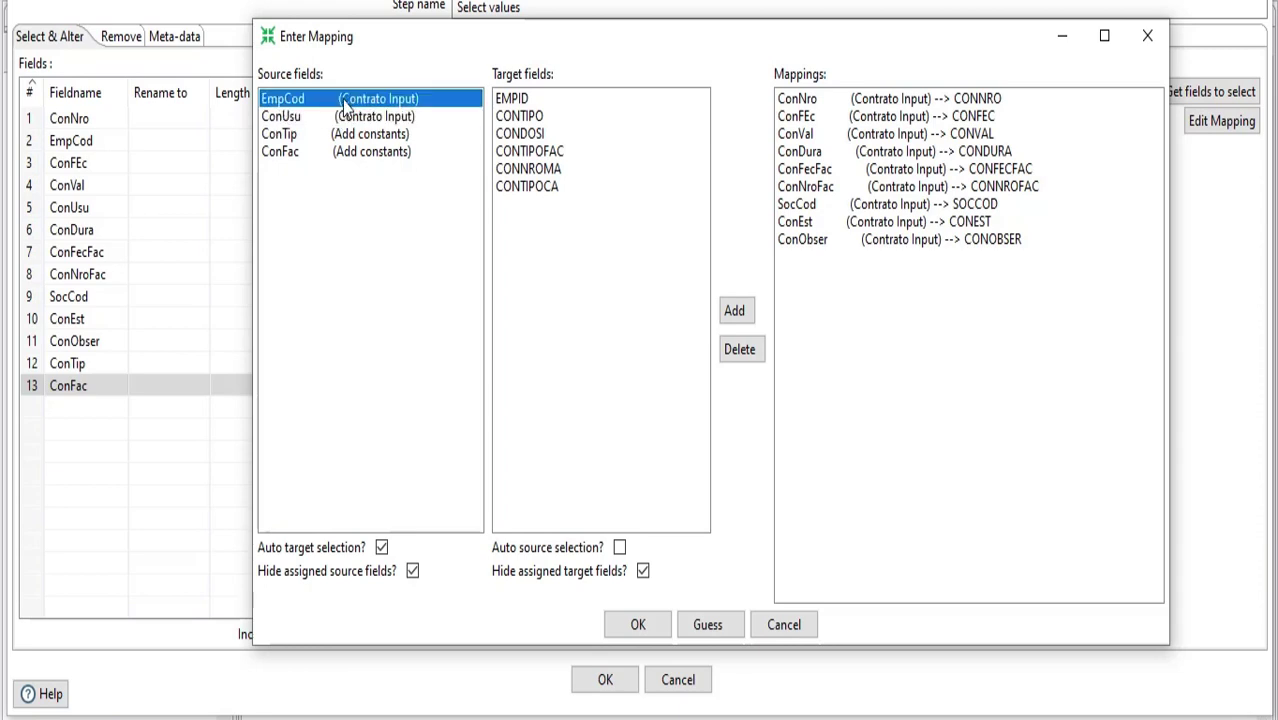
left_click(519, 100)
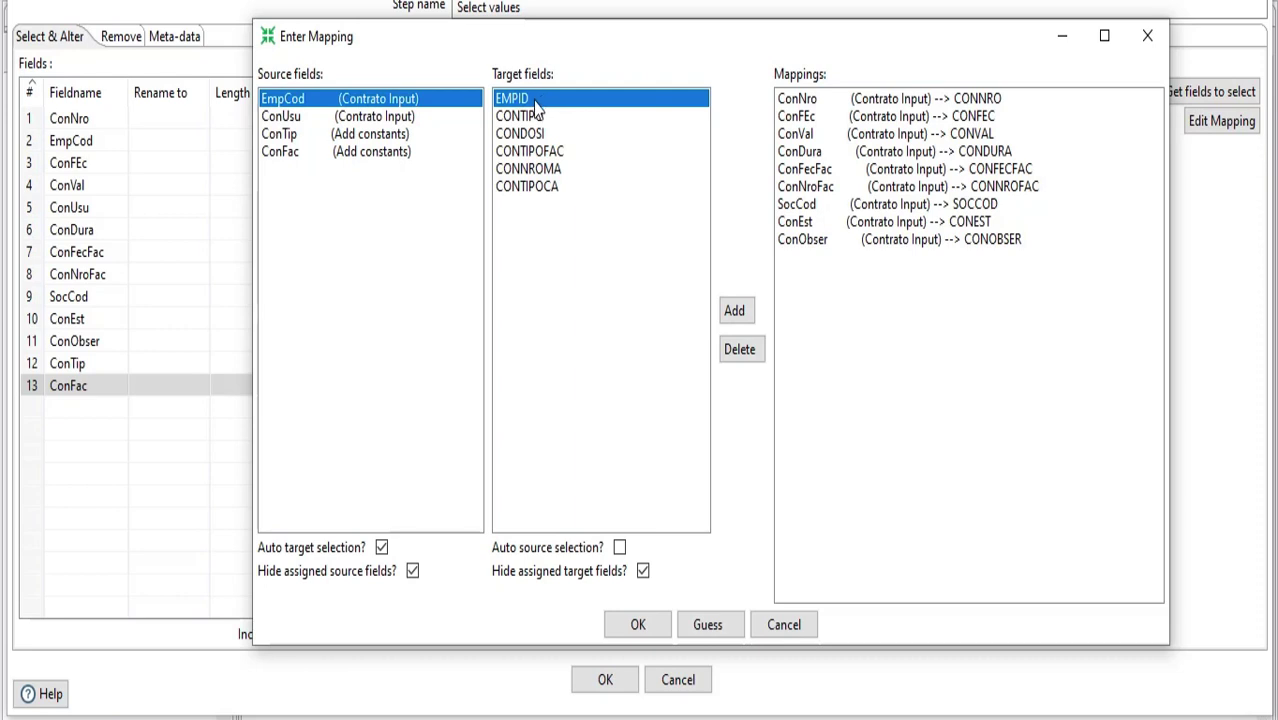
left_click(736, 312)
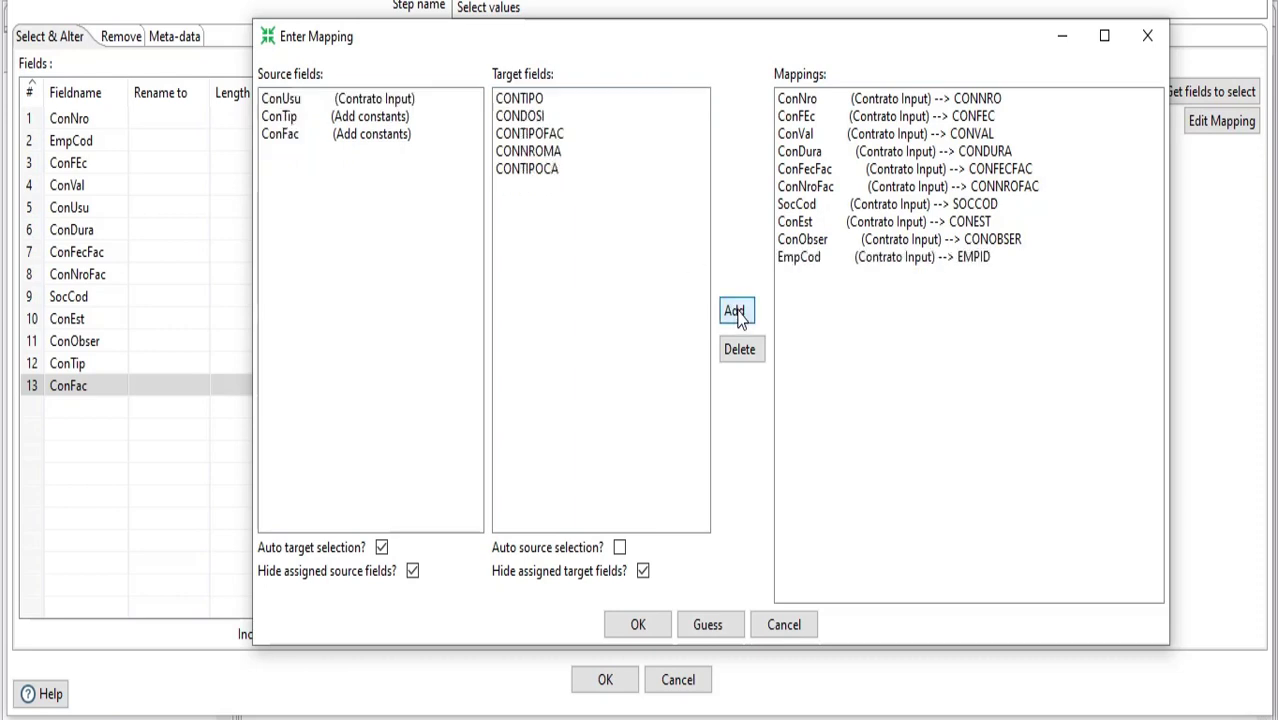
Map source field ConTip to target CONTIPO and ConFac to target CONTIPOFAC
left_click(291, 118)
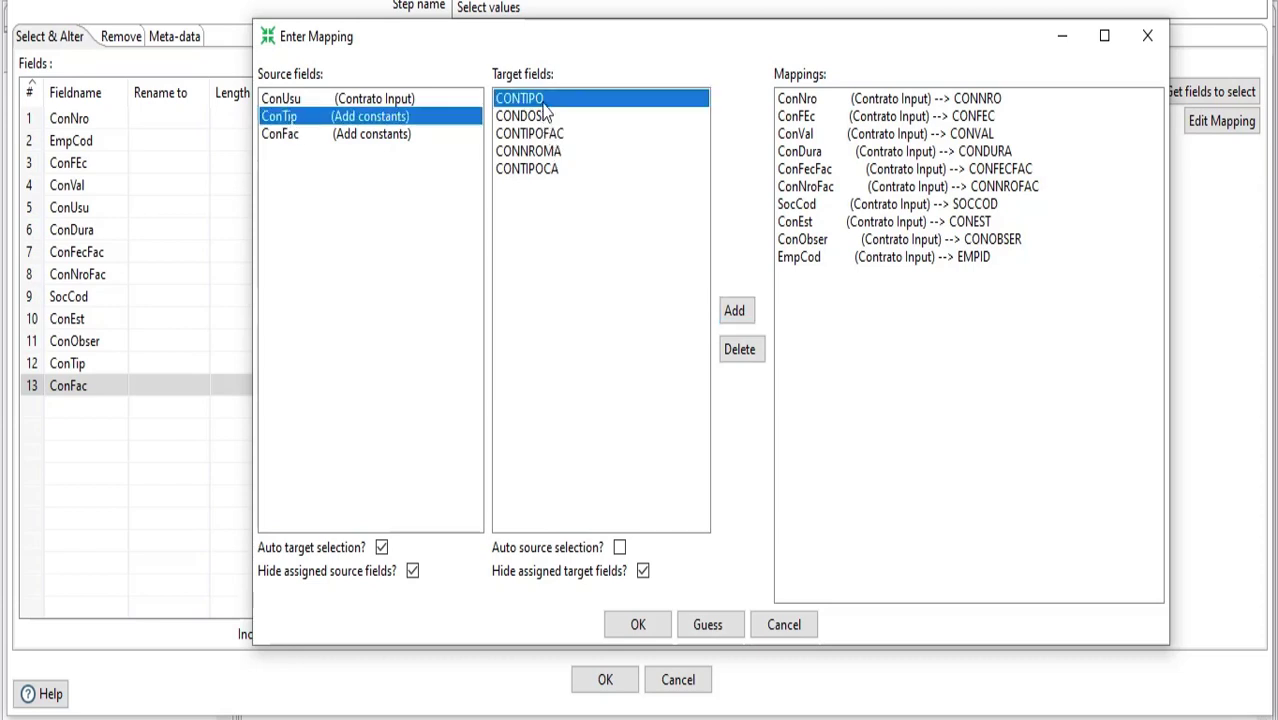
left_click(735, 310)
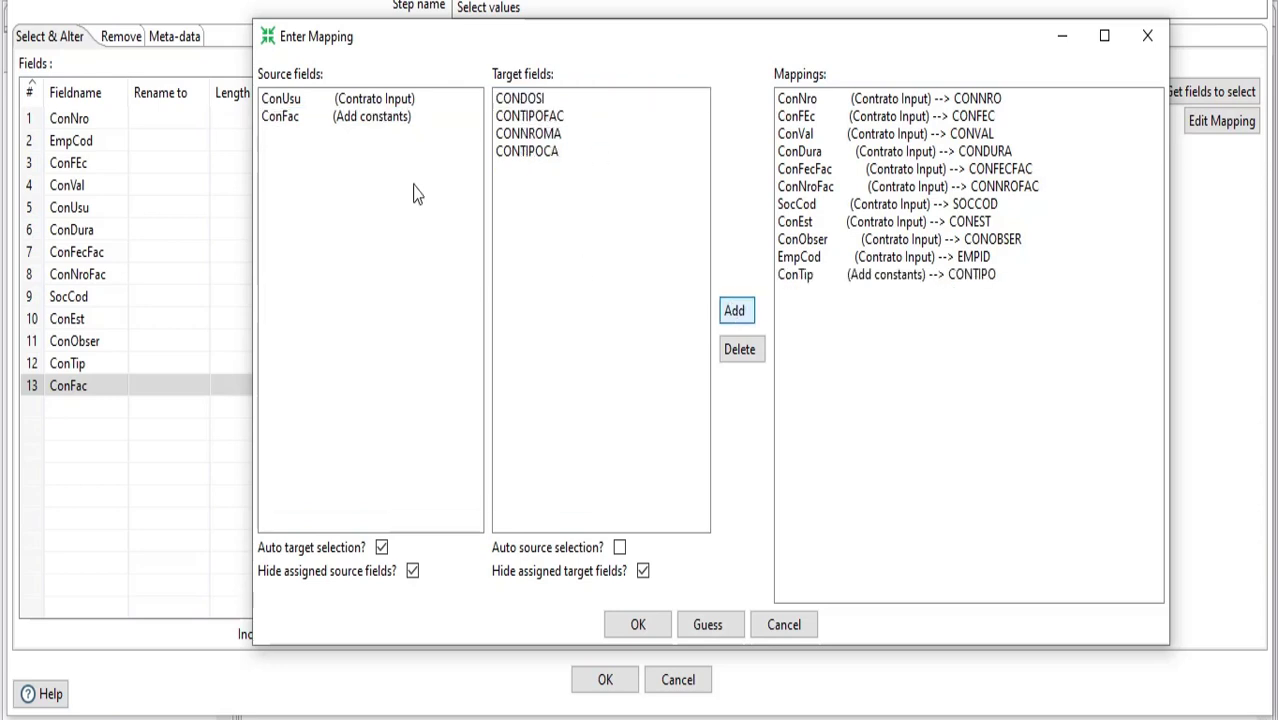
left_click(288, 118)
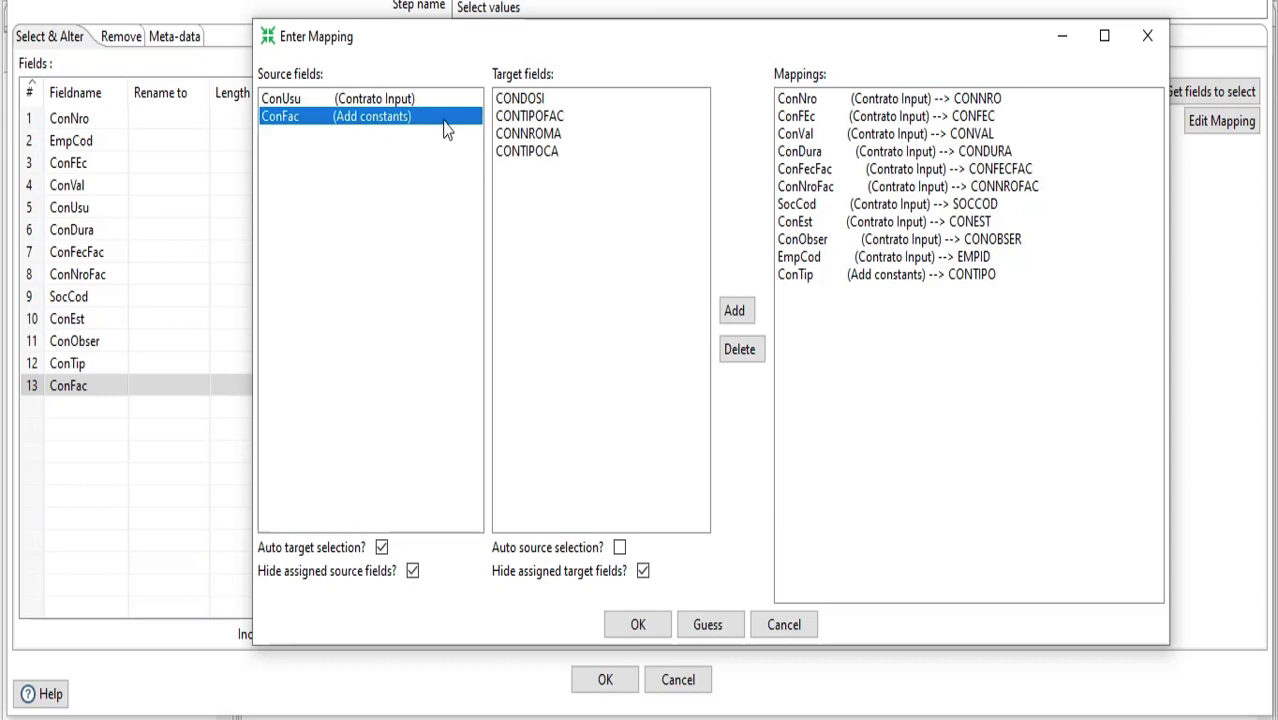
left_click(542, 118)
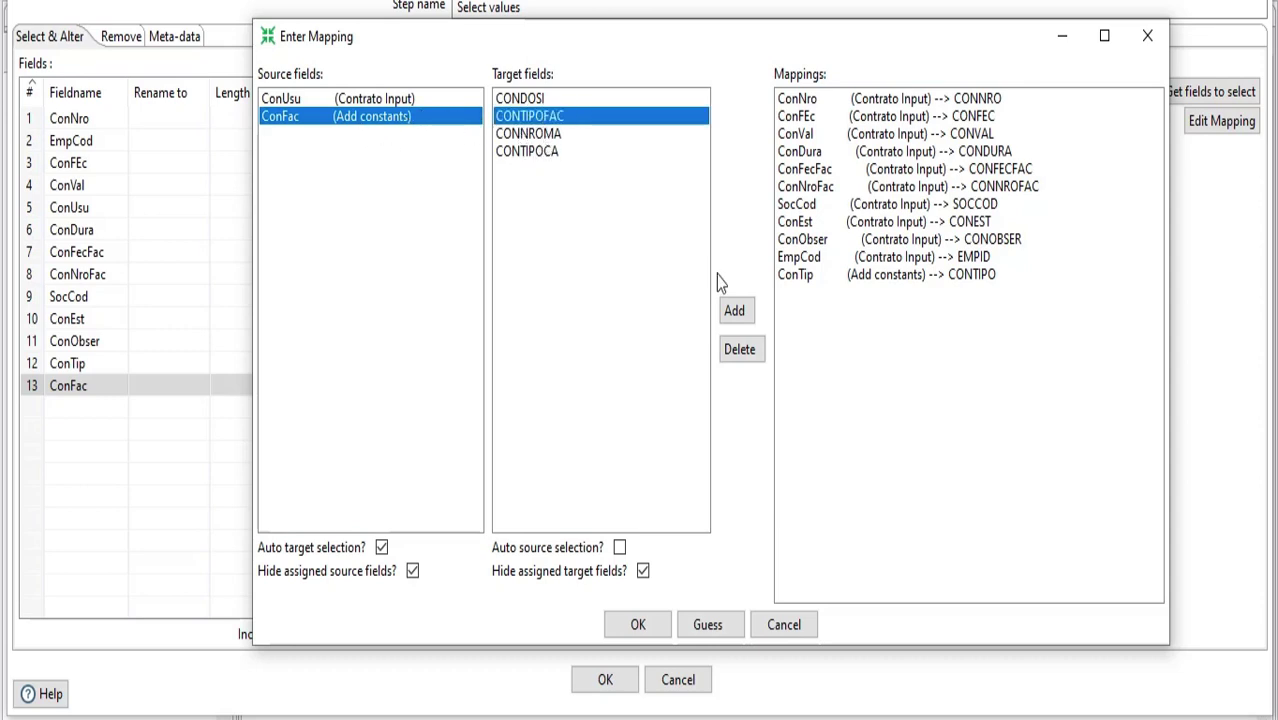
left_click(739, 314)
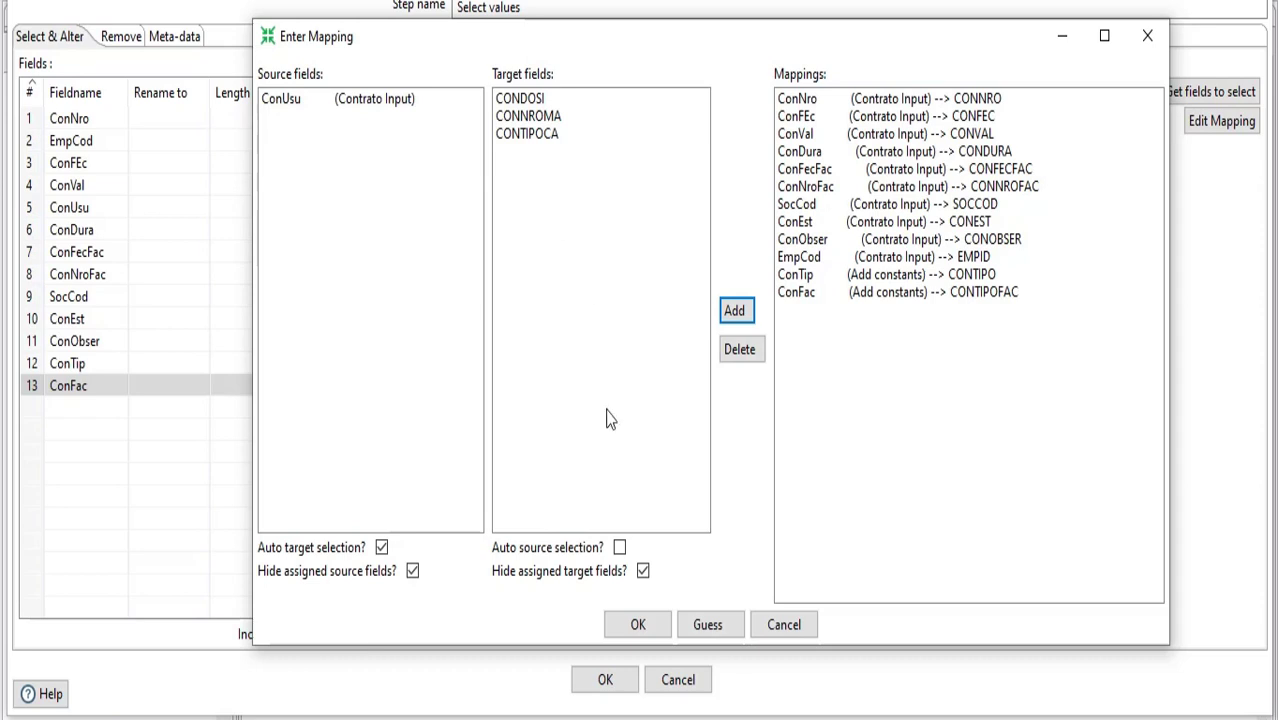
Apply the field mapping and save the Select values settings
left_click(642, 625)
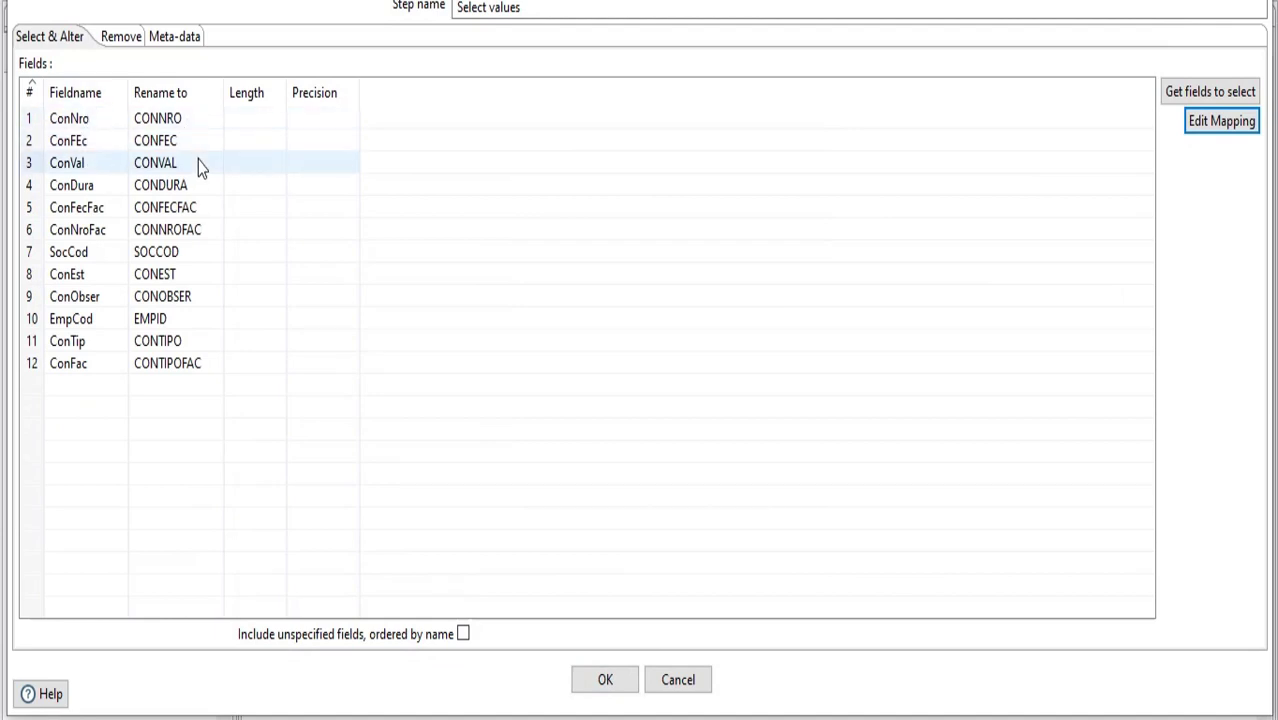
left_click(605, 680)
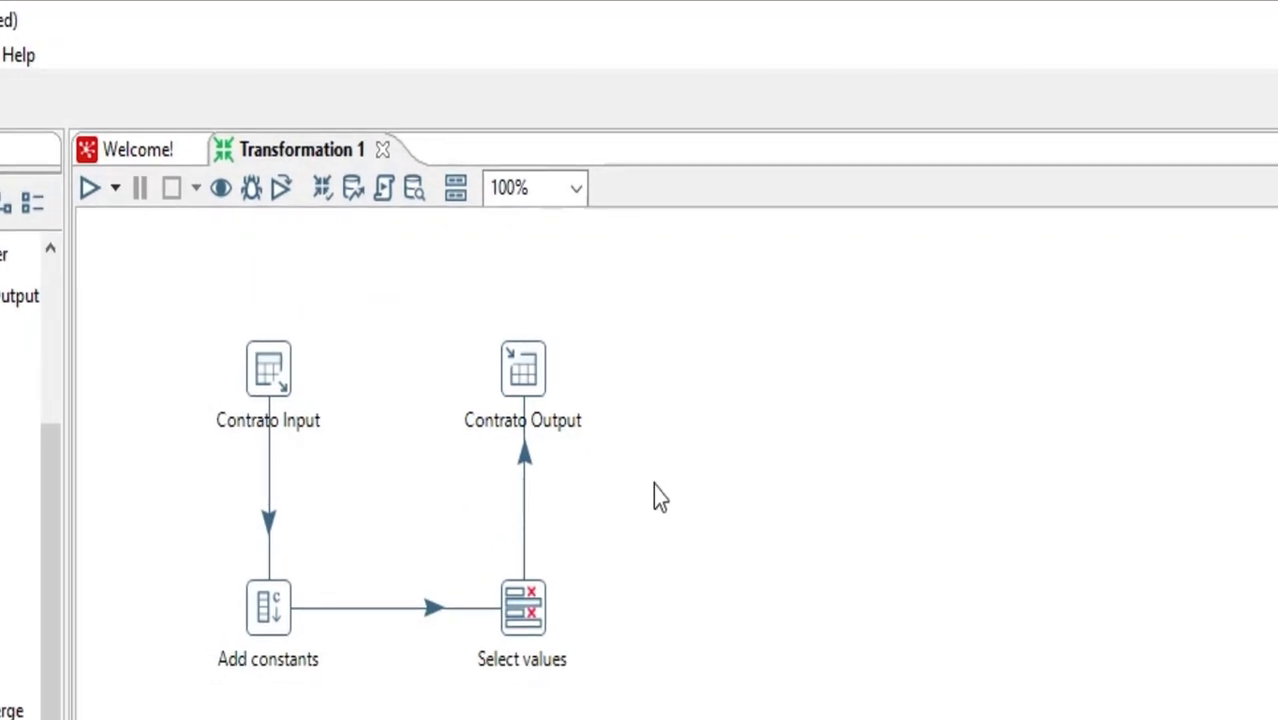
left_click_drag(157, 280, 674, 719)
Switch to the MySQL query browser and display all records of the dosimetro.contratos source table
left_click(674, 719)
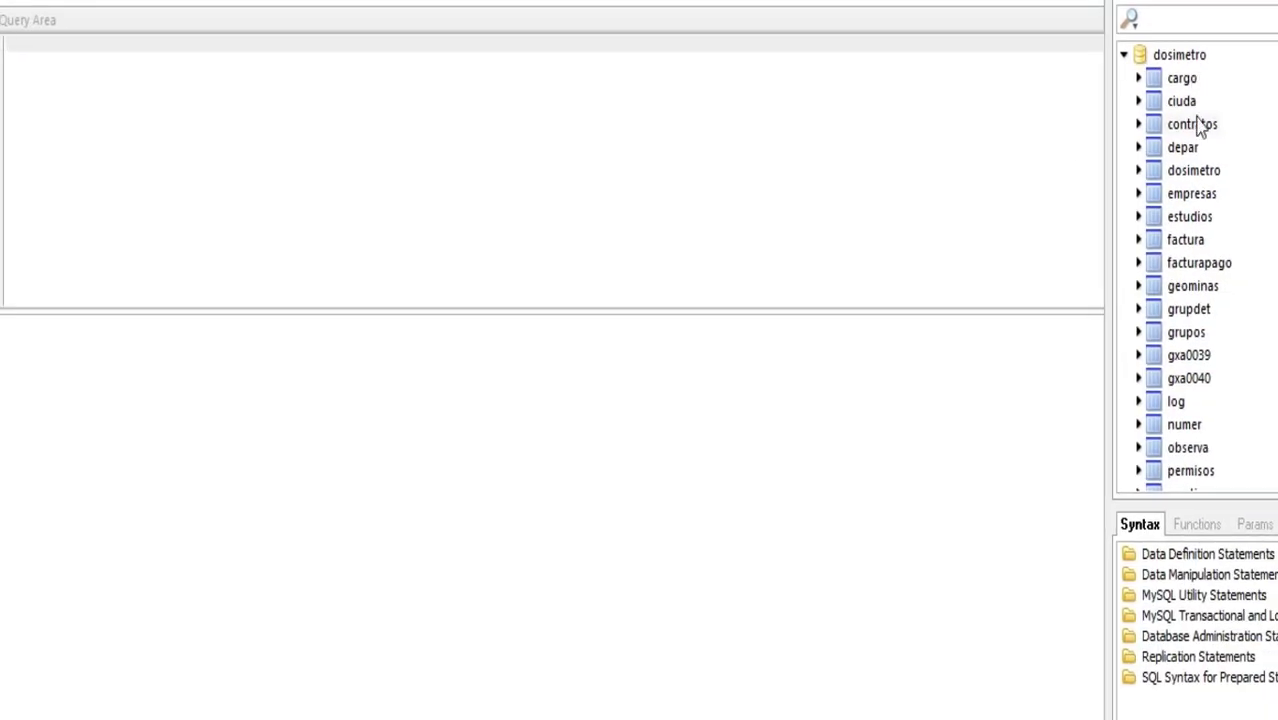
double_click(1192, 124)
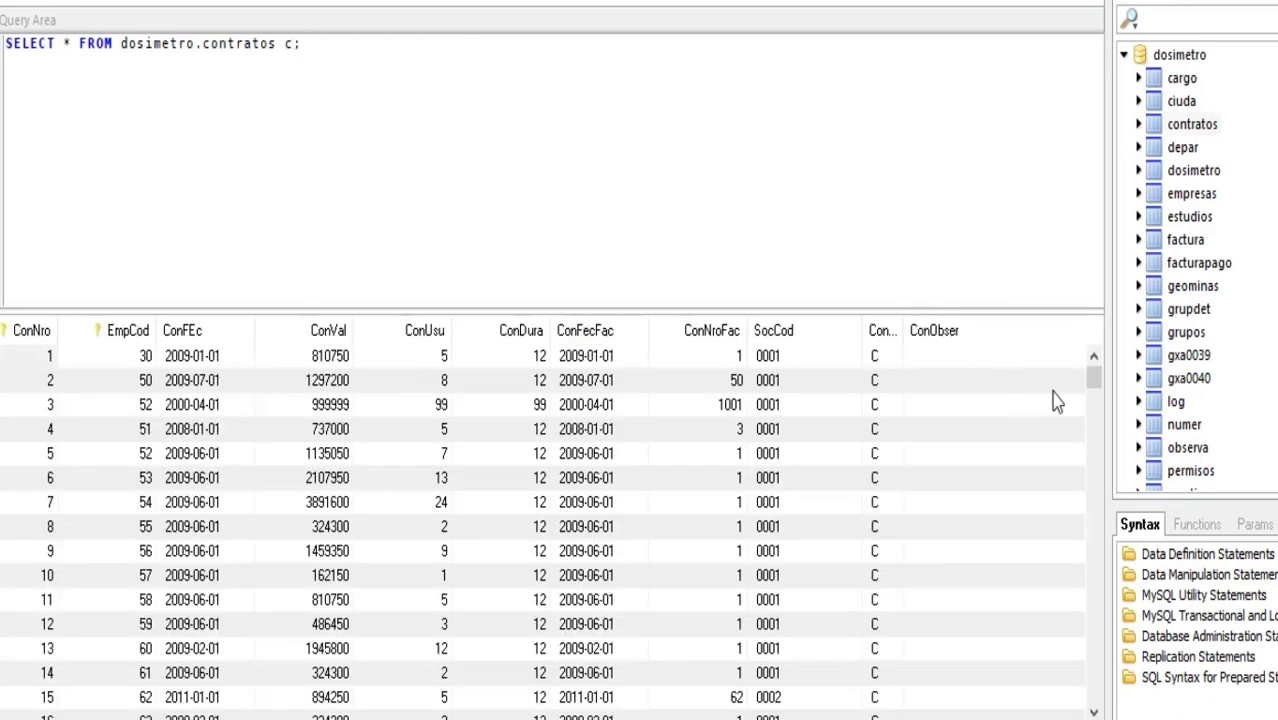
mouse_move(1093, 385)
left_mouse_down()
mouse_move(1093, 700)
mouse_move(1091, 368)
left_mouse_up()
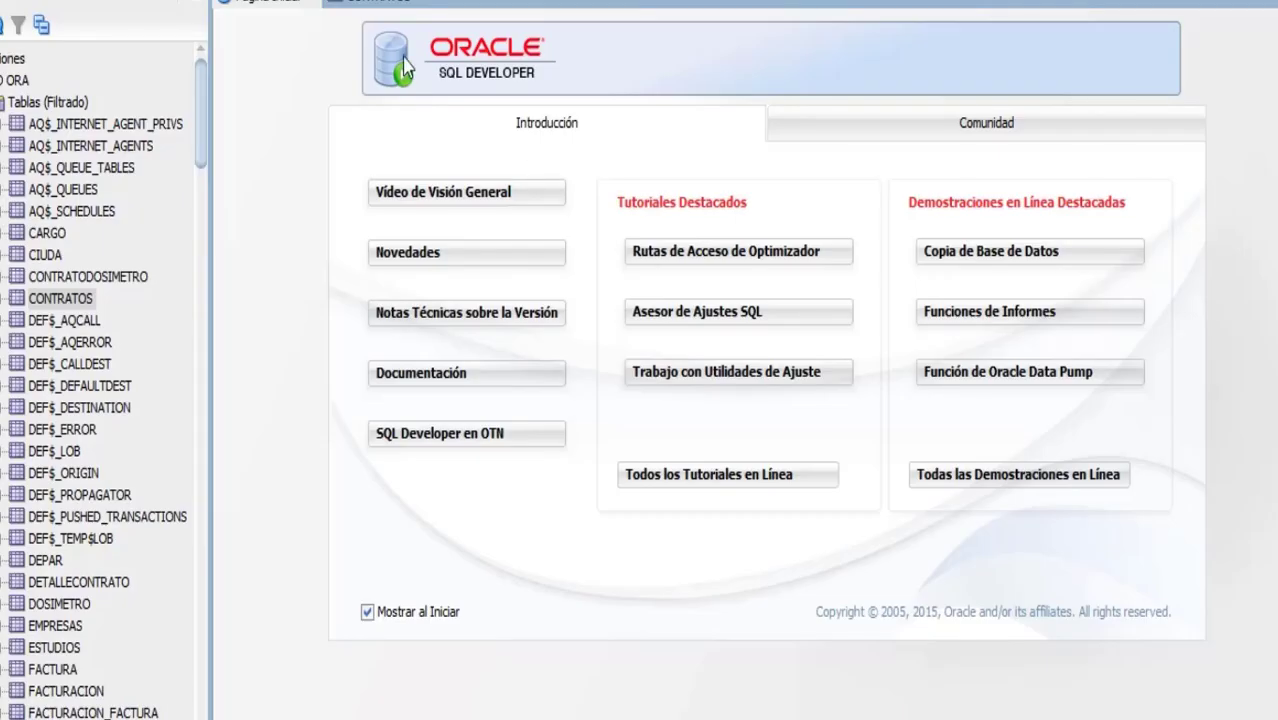
Switch to Oracle SQL Developer and refresh the data view of the CONTRATOS target table
left_click(355, 3)
left_click(278, 23)
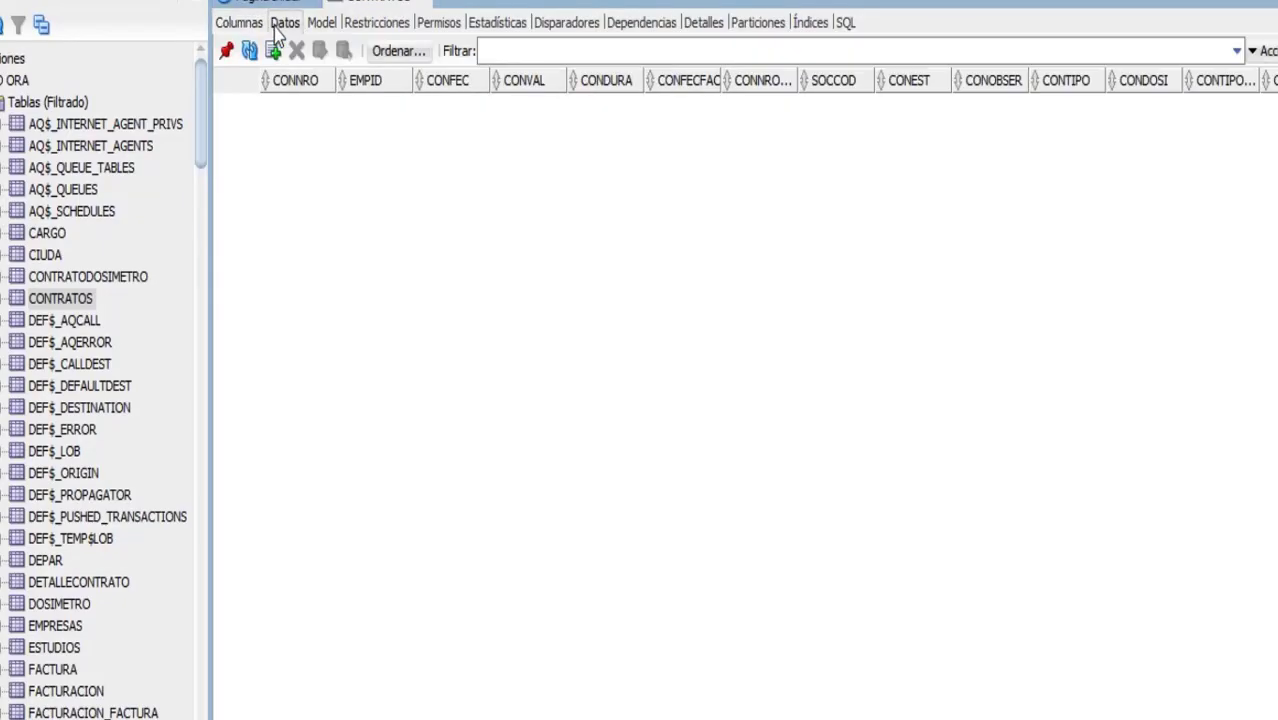
left_click(249, 51)
left_click(313, 5)
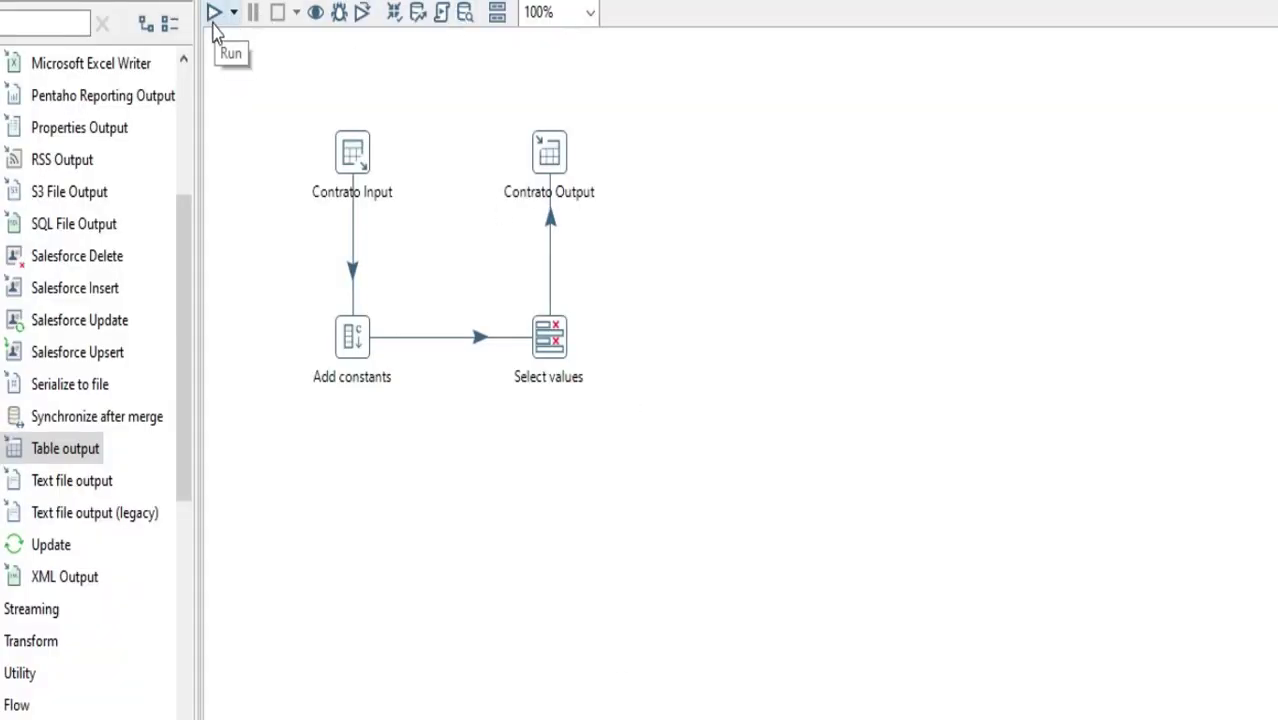
Switch back to Spoon and launch the transformation with the Pentaho local configuration and Basic log level
left_click(214, 16)
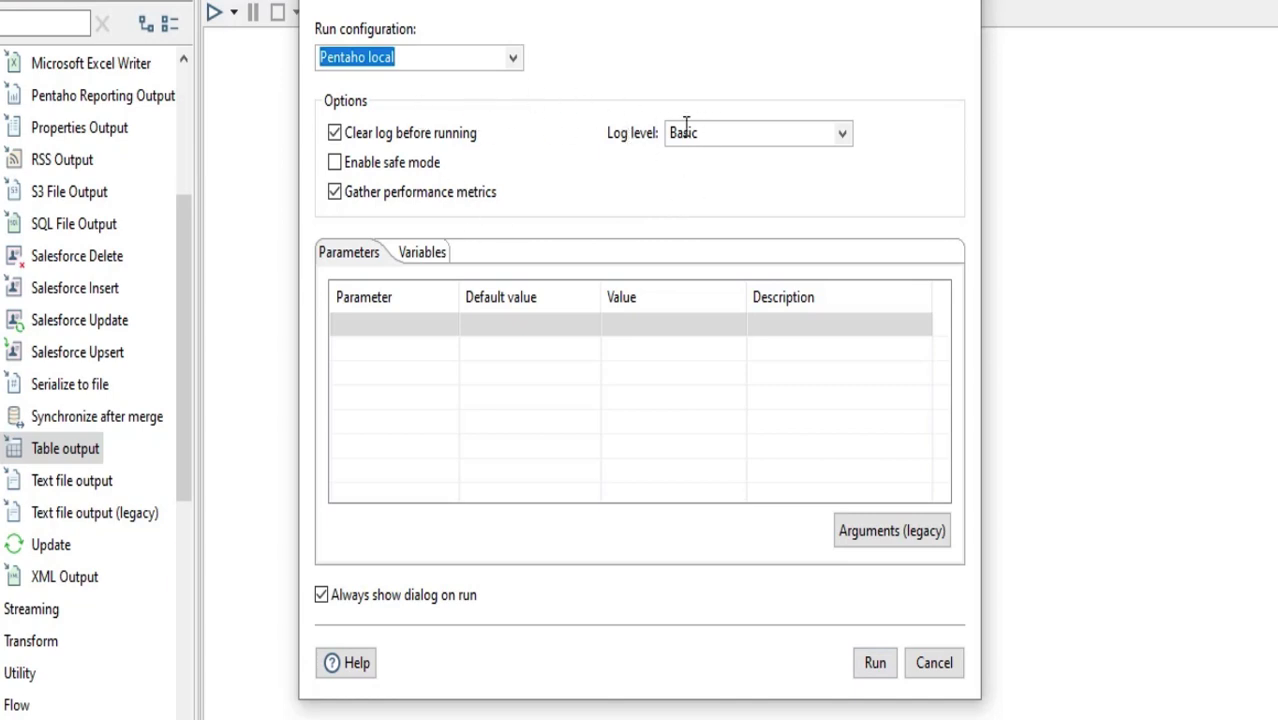
left_click(844, 133)
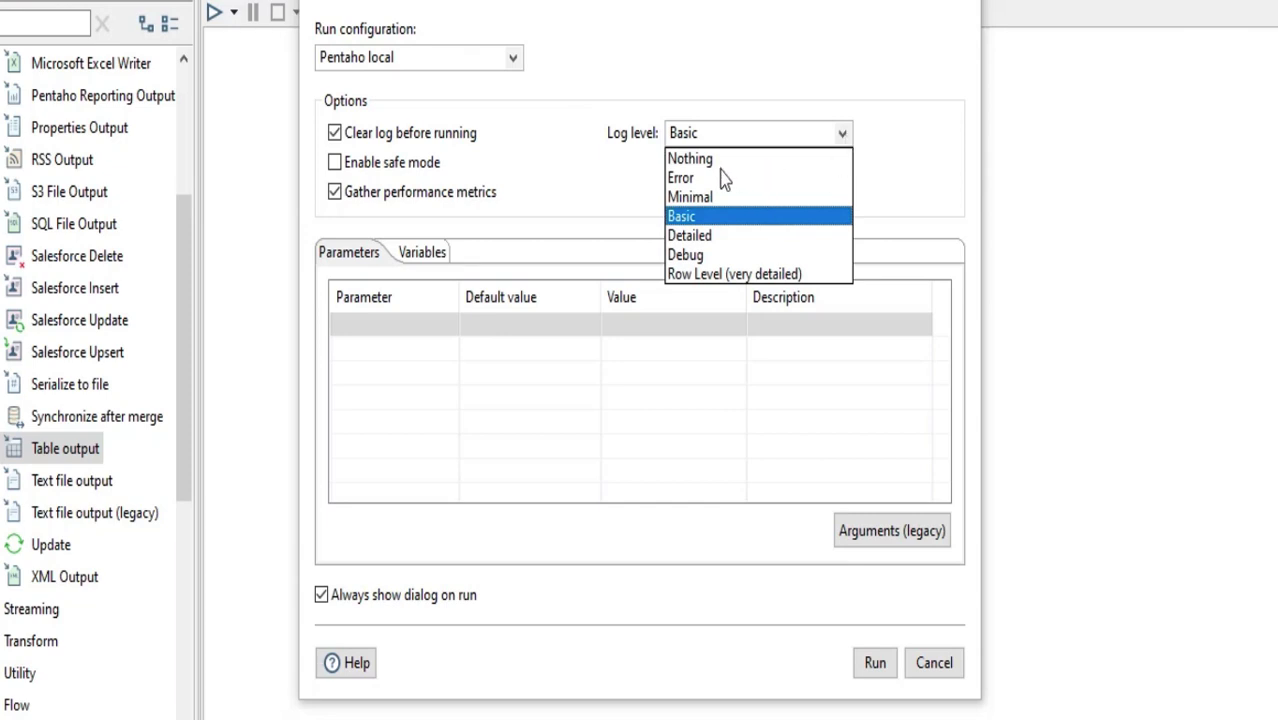
left_click(612, 186)
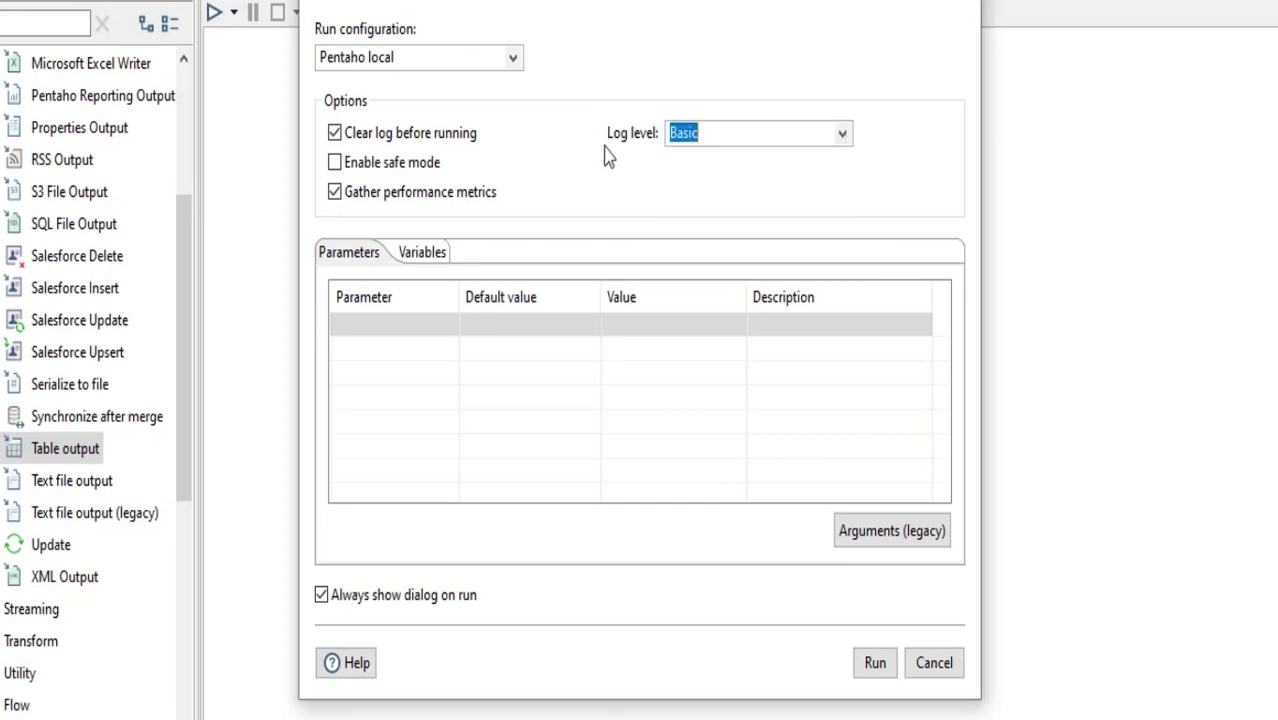
left_click(878, 670)
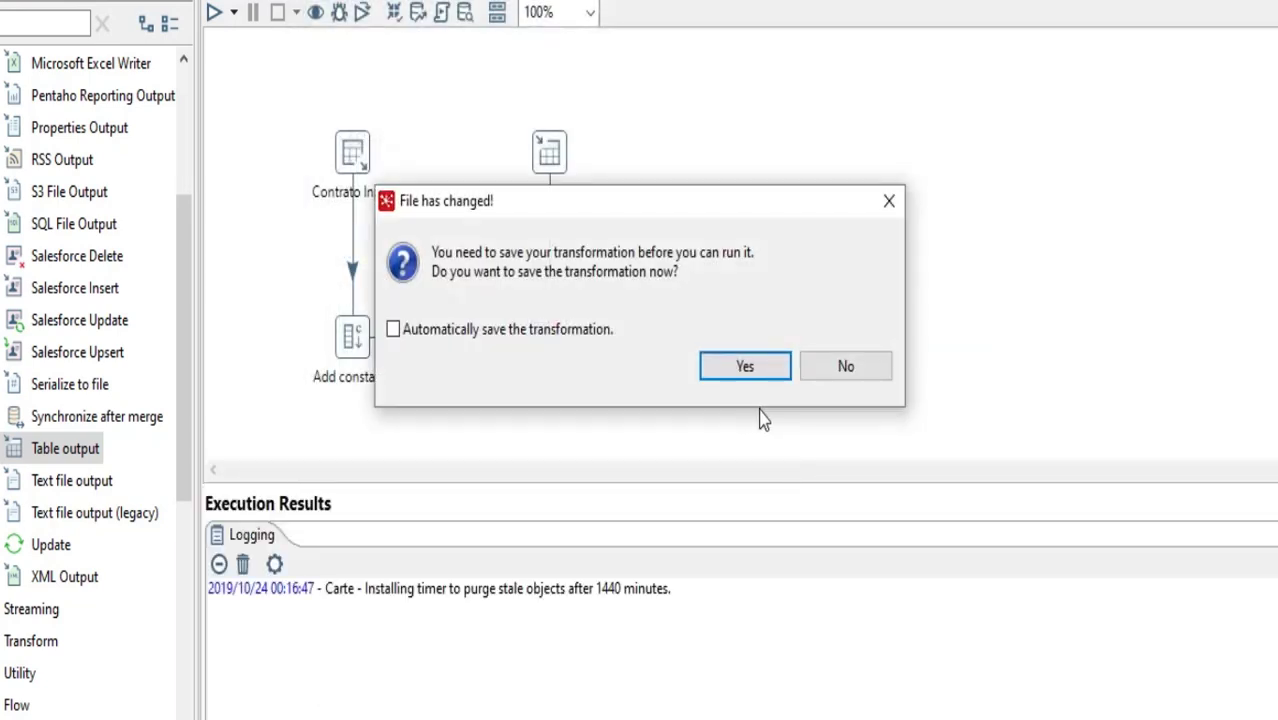
Save the transformation as PruebaContrato on drive D and execute it
left_click(747, 376)
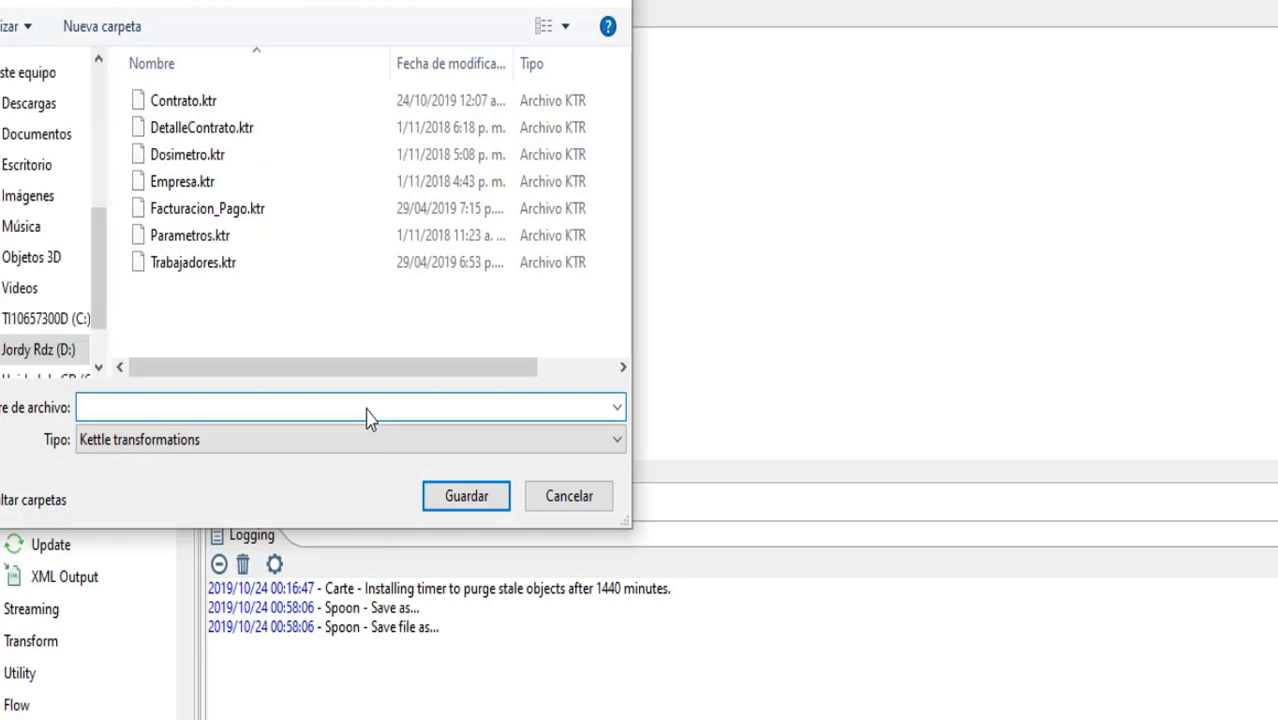
type("PruebaContrato")
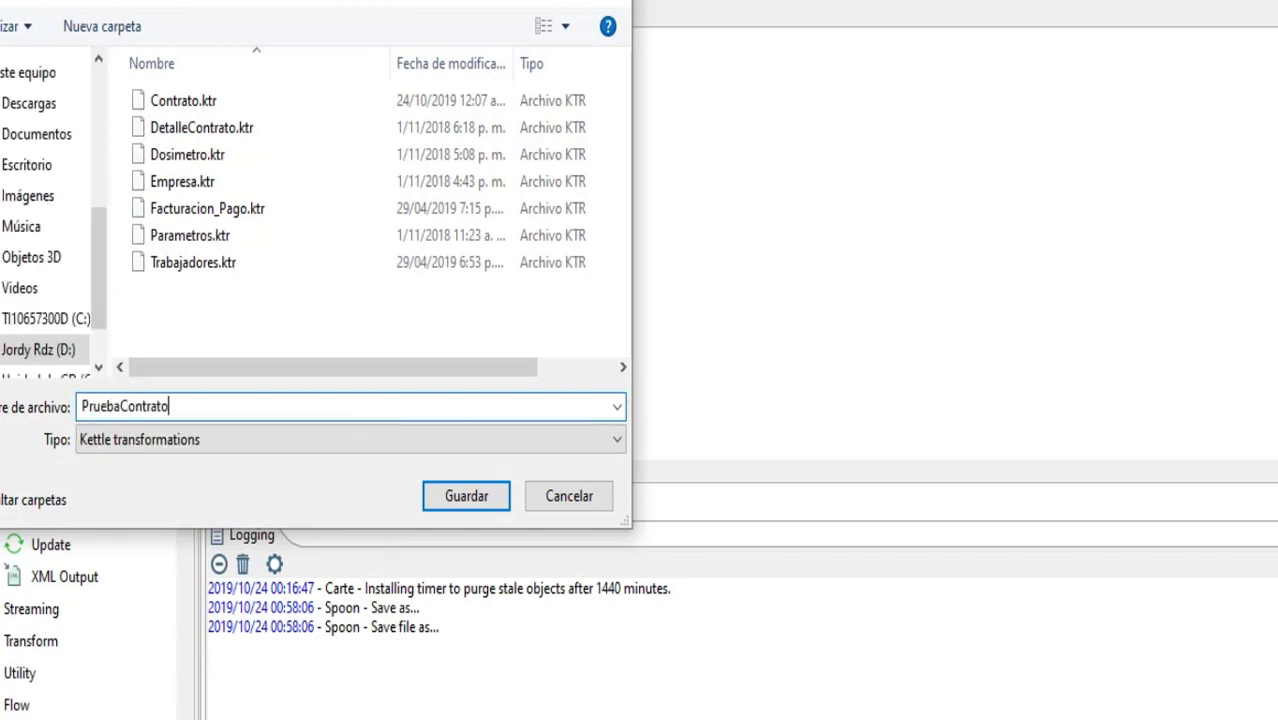
left_click(478, 506)
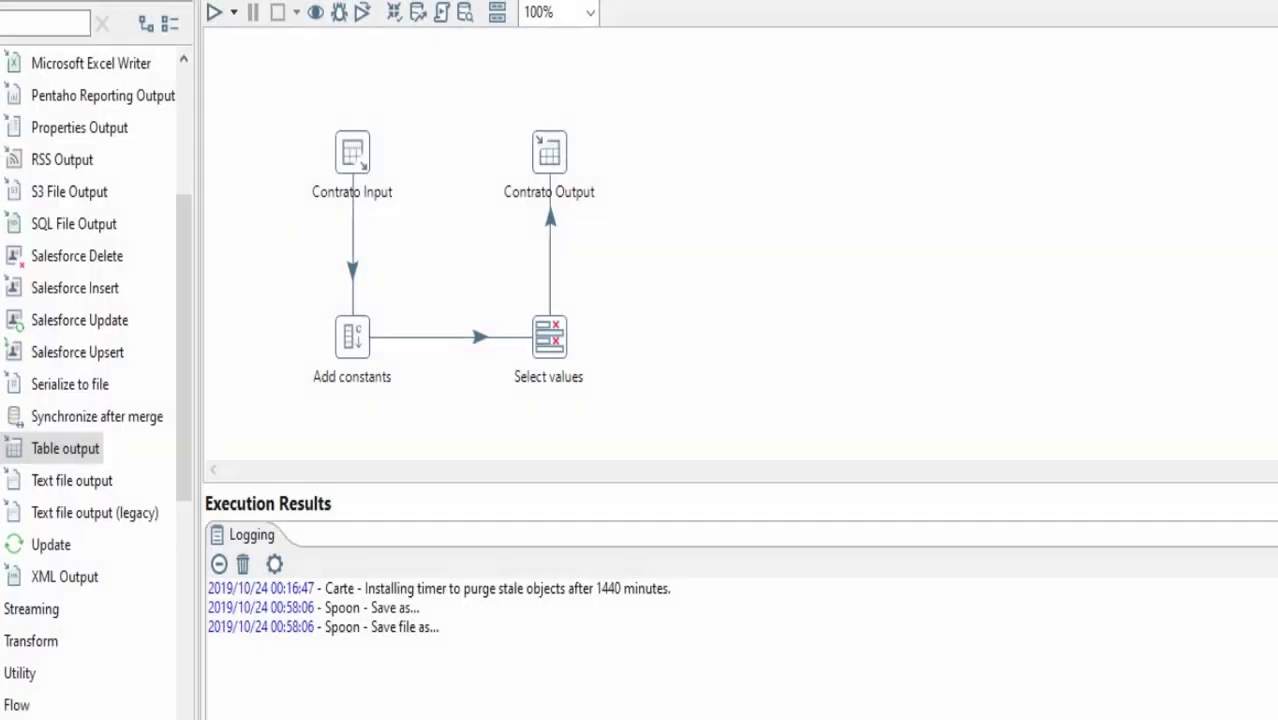
key("F9")
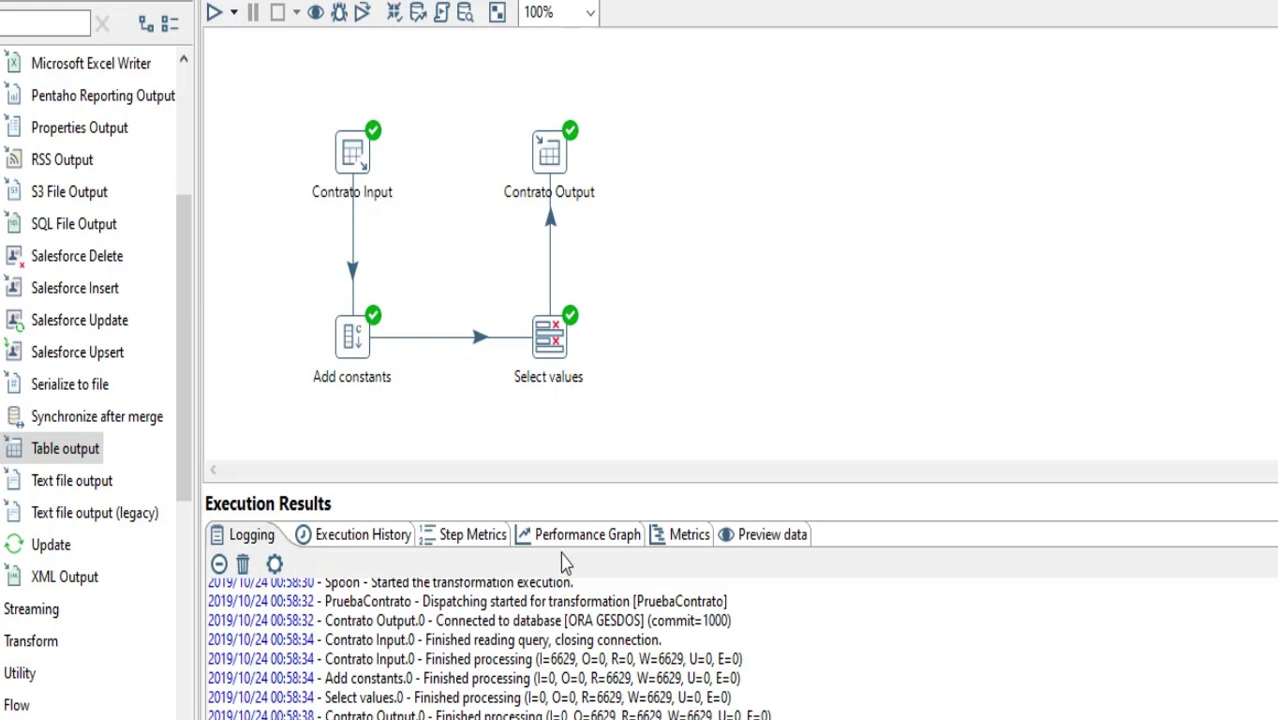
Examine the step metrics of the run, comparing rows read, written and output and the time for each step
left_click(478, 538)
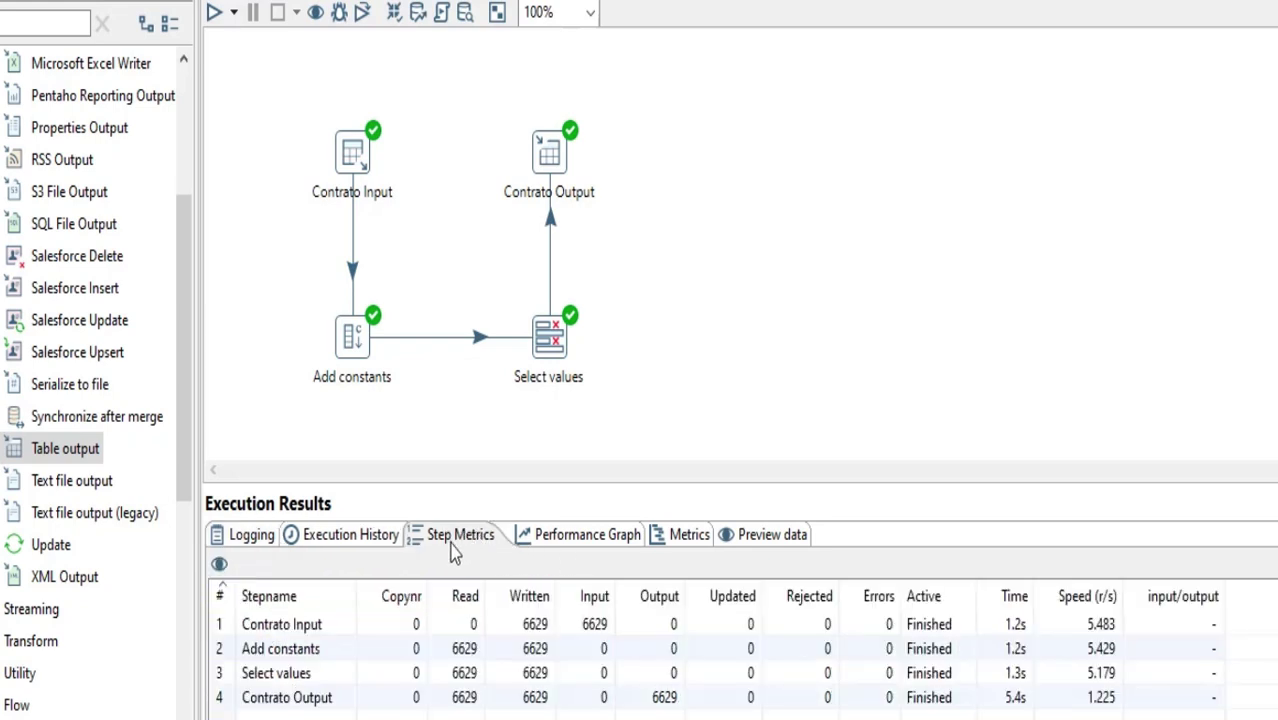
left_click(323, 633)
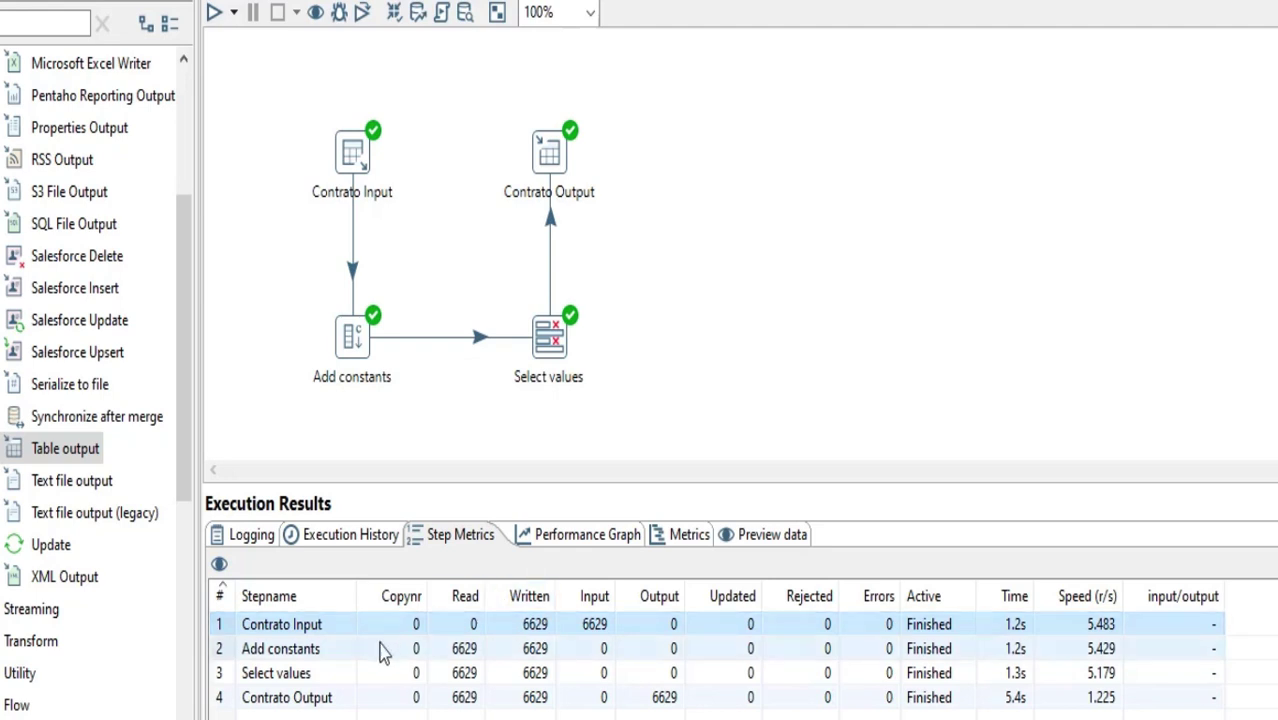
left_click(535, 650)
left_click(538, 676)
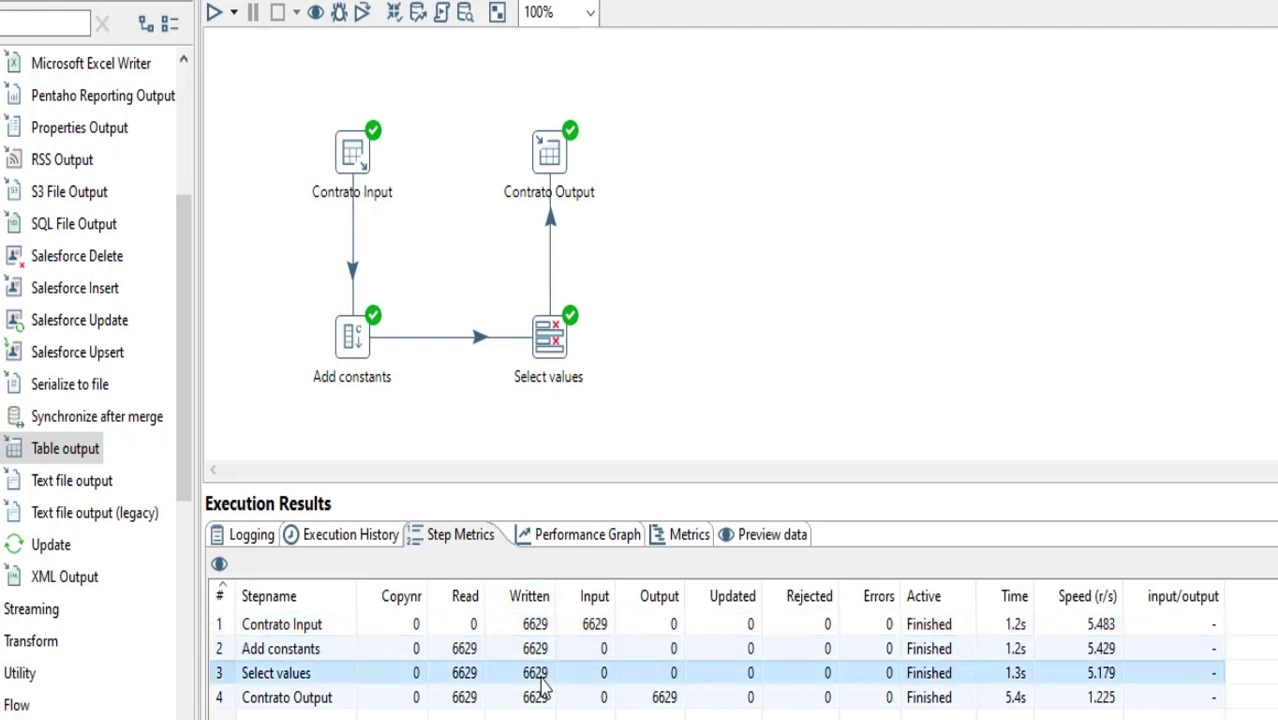
left_click(665, 700)
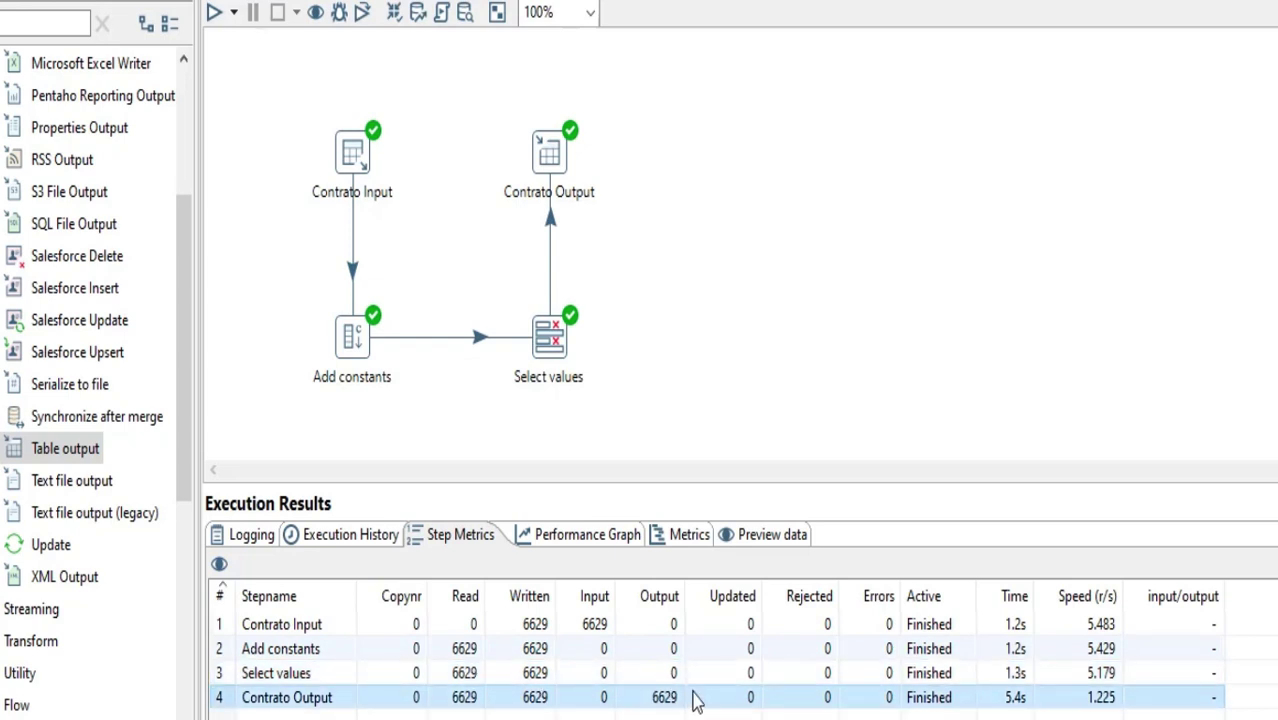
left_click(1016, 624)
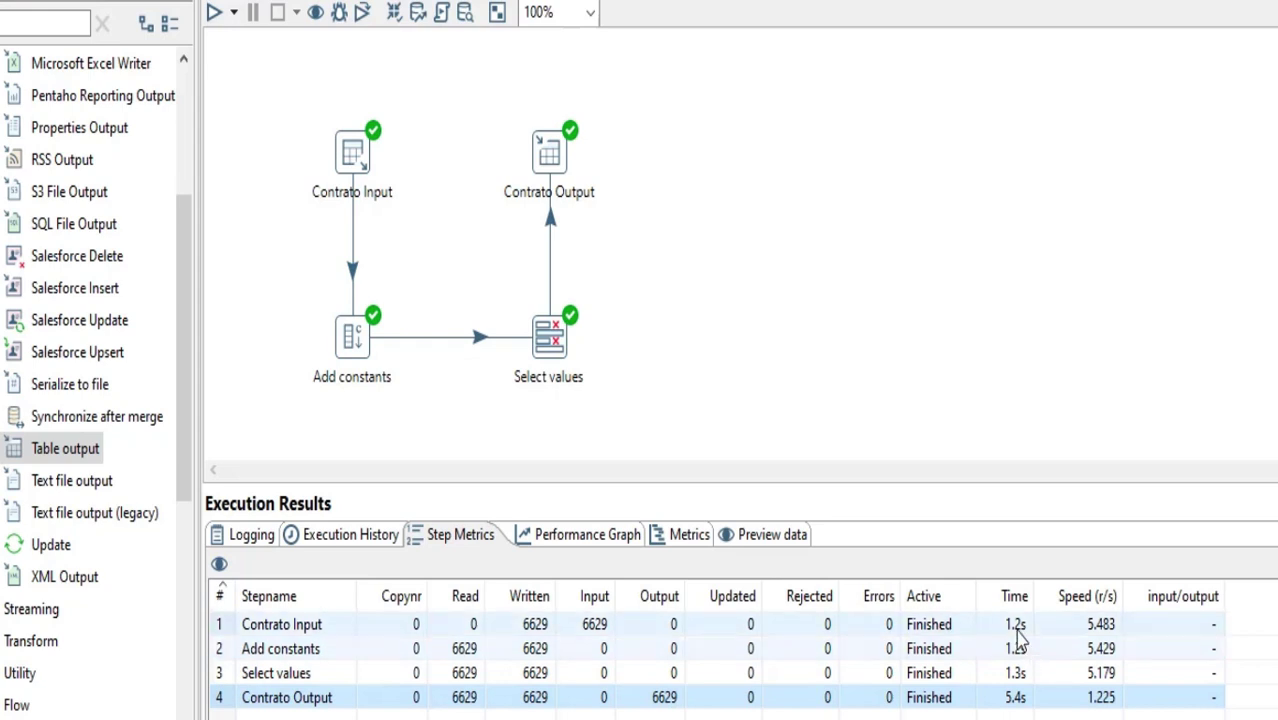
left_click(1016, 697, "shift")
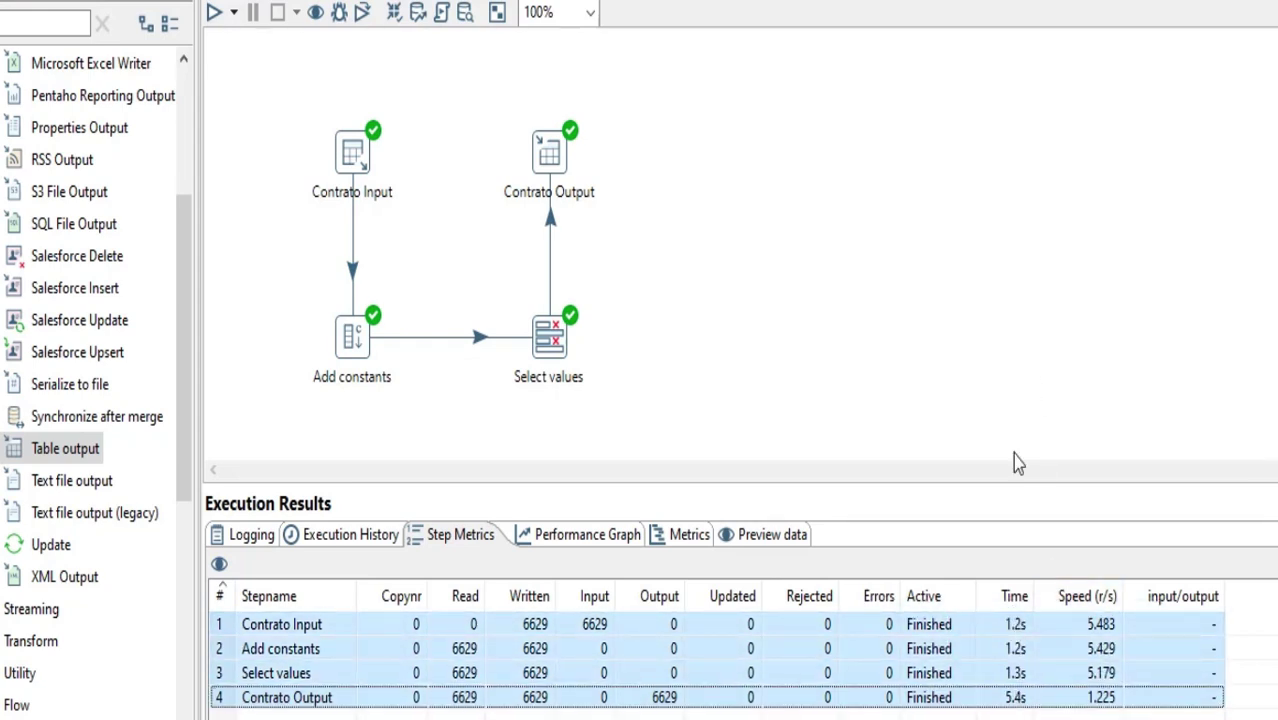
left_click(853, 402)
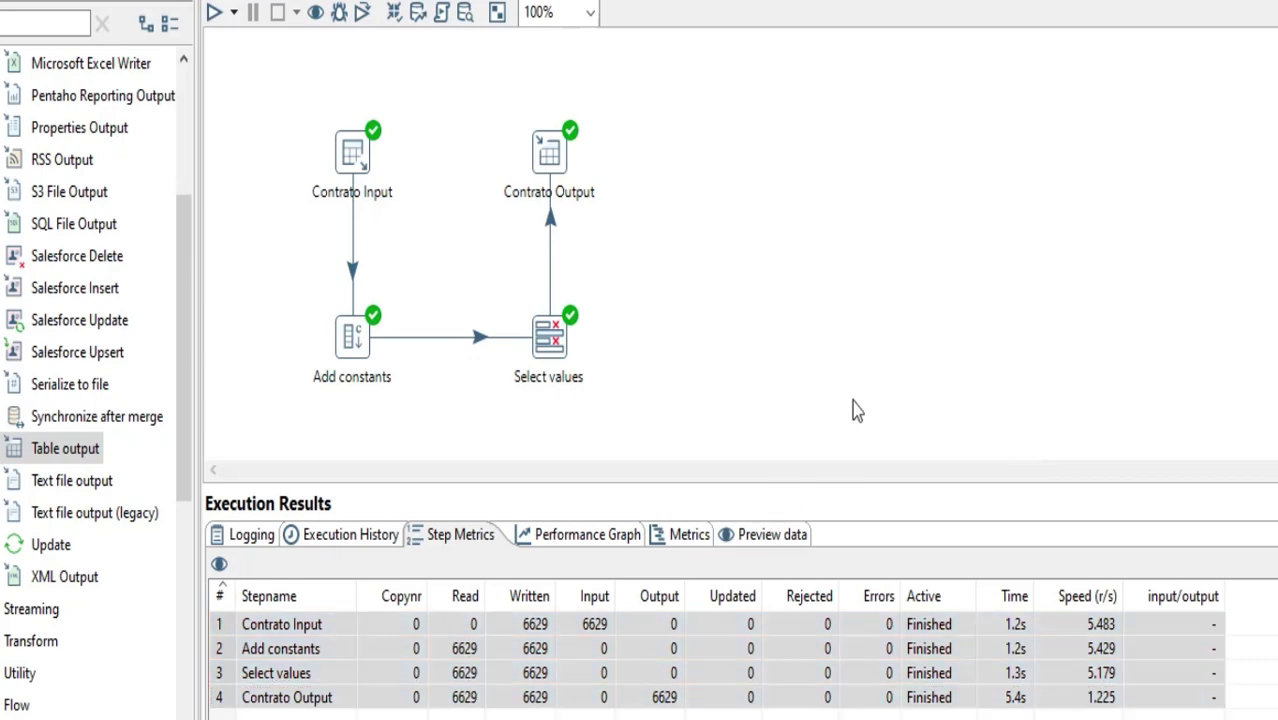
Switch to Oracle SQL Developer, refresh the CONTRATOS data and check the loaded rows, including the CONTIPO and CONTIPOFAC columns
mouse_move(820, 719)
left_click(820, 670)
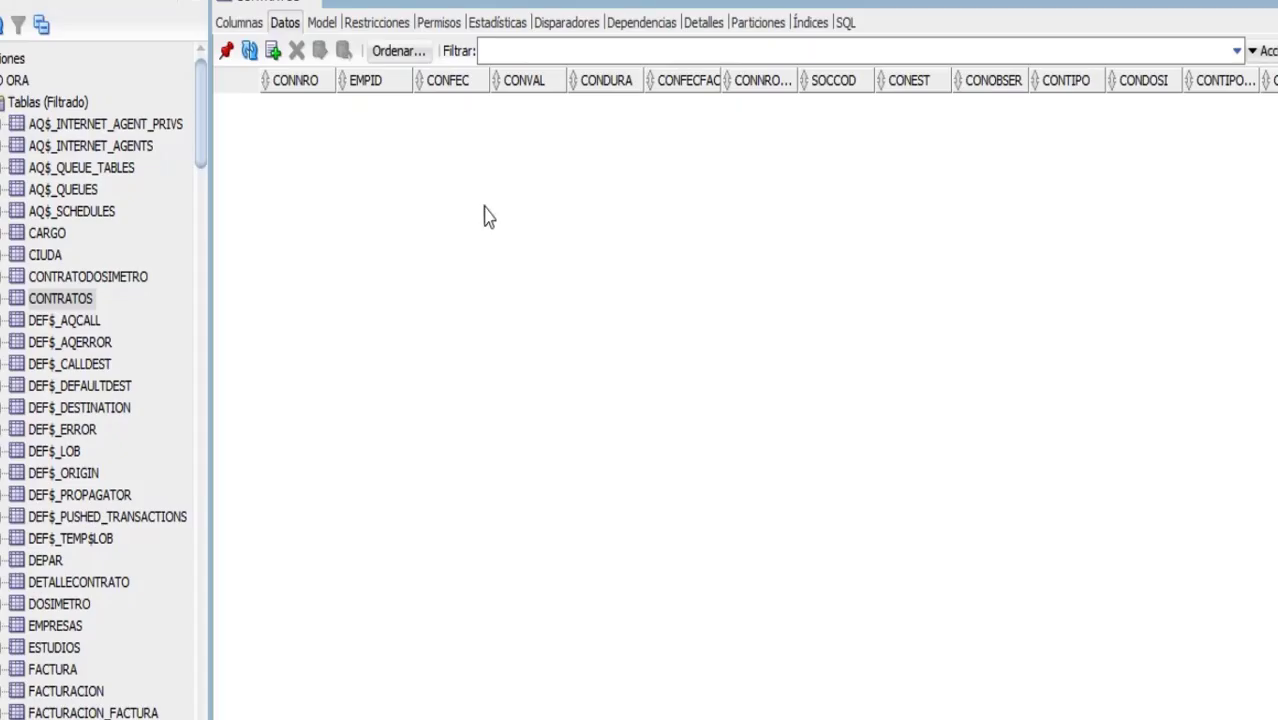
left_click(250, 52)
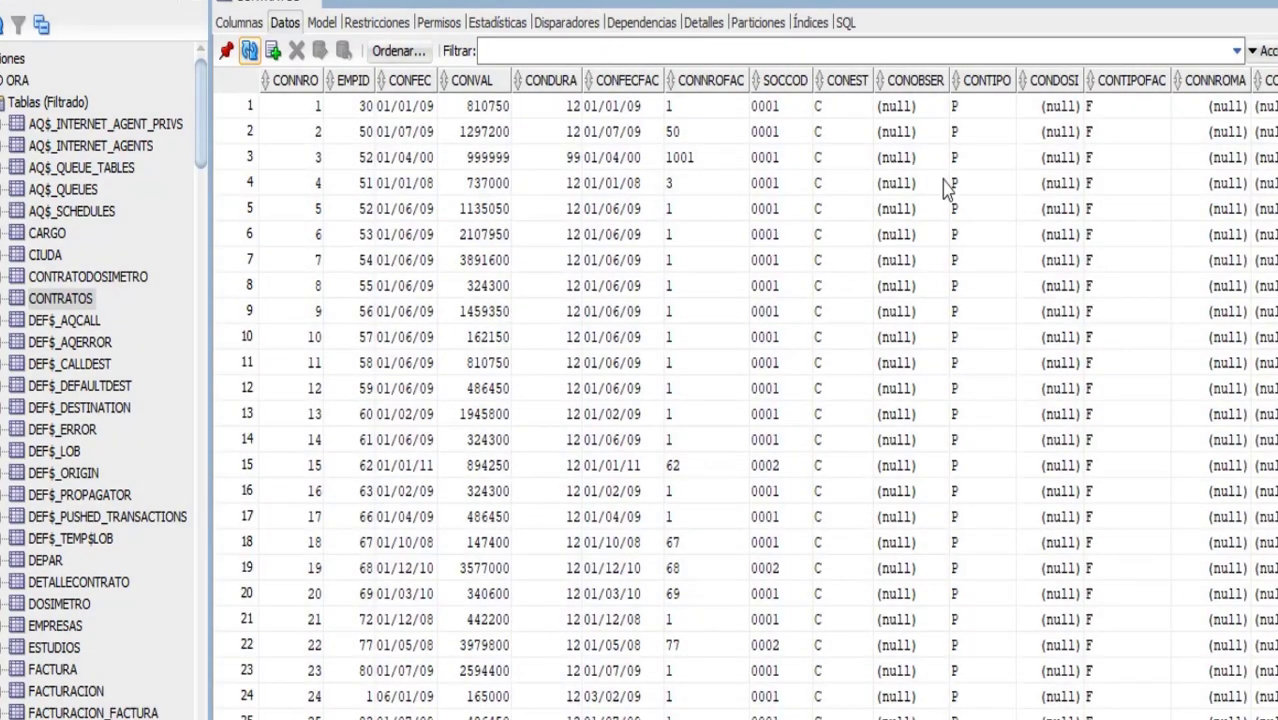
scroll(958, 235, "down", 20)
scroll(958, 235, "up", 20)
left_click(967, 149)
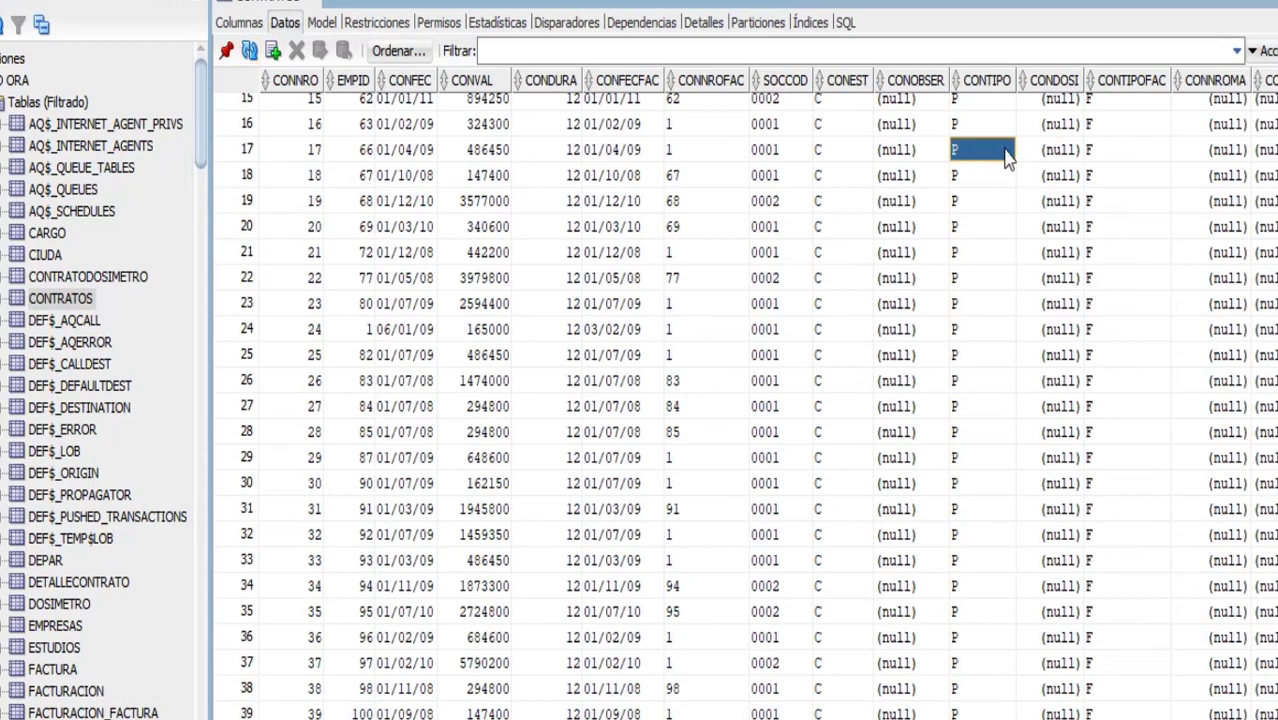
left_click(1127, 132)
scroll(877, 192, "up", 5)
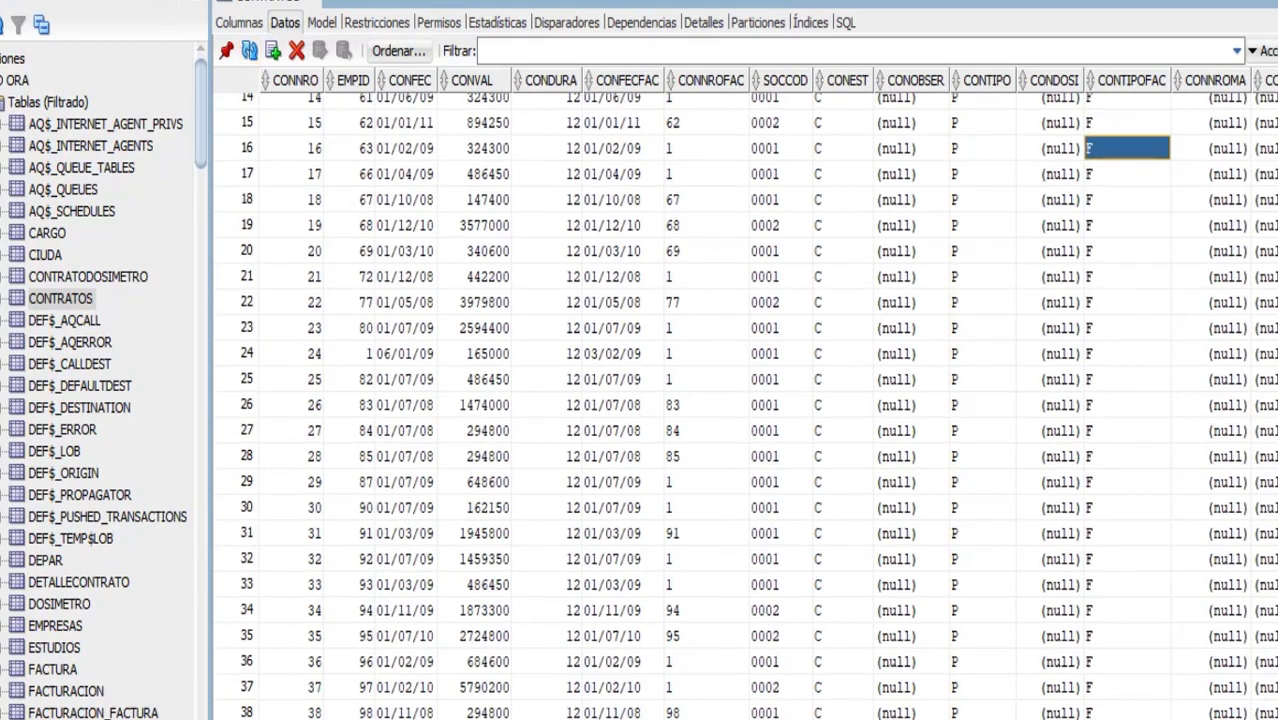
left_click_drag(312, 135, 840, 210)
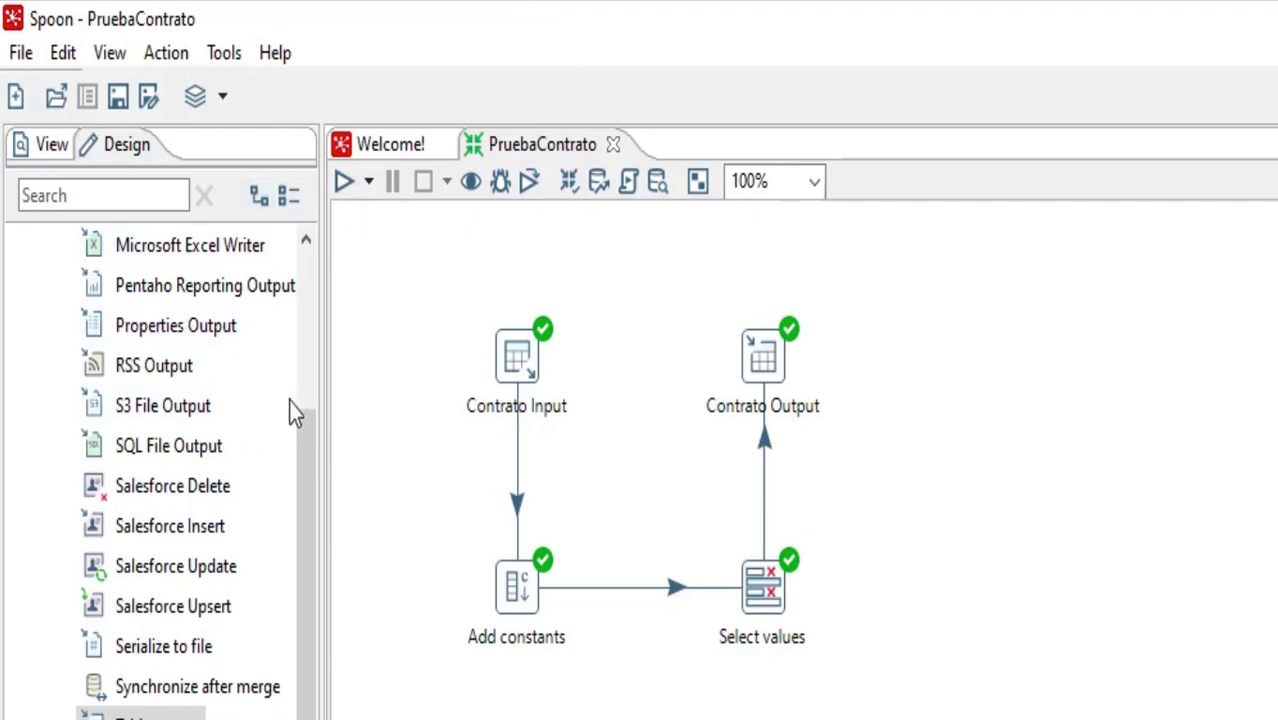
Switch back to Spoon, collapse the Output category and create a new transformation
scroll(318, 370, "up", 1)
scroll(316, 359, "up", 3)
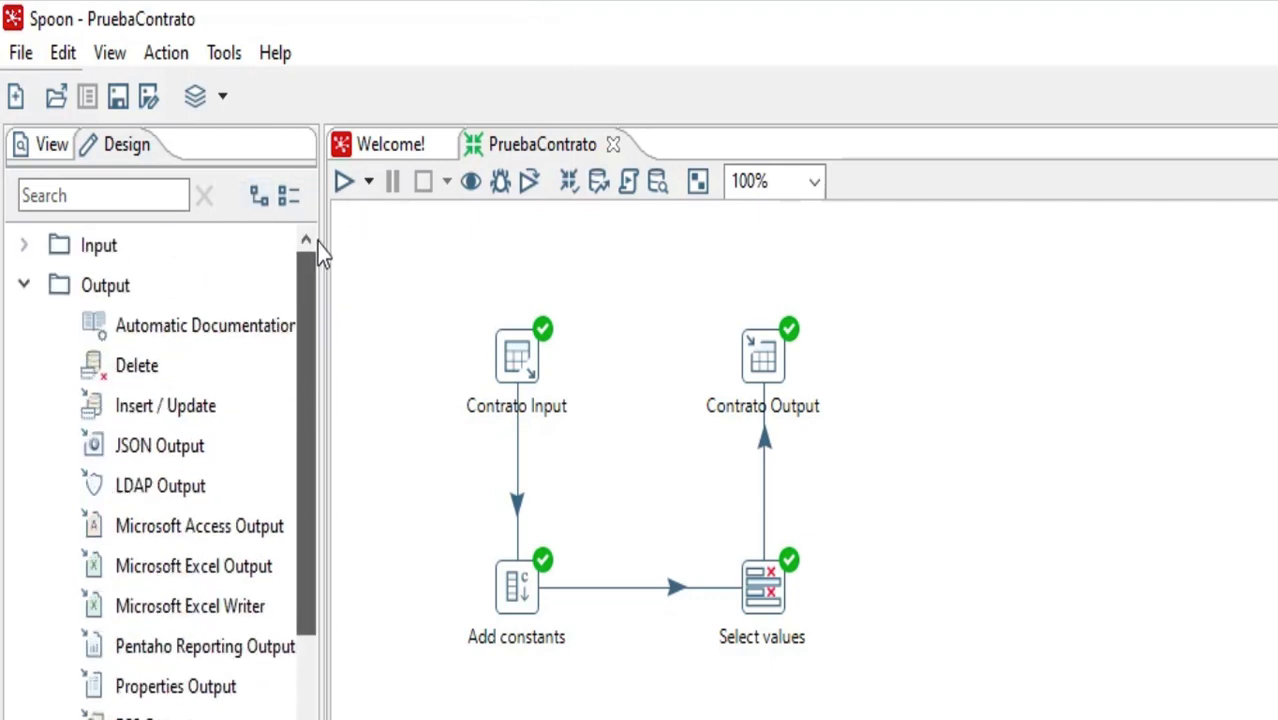
left_click(40, 284)
left_click(15, 98)
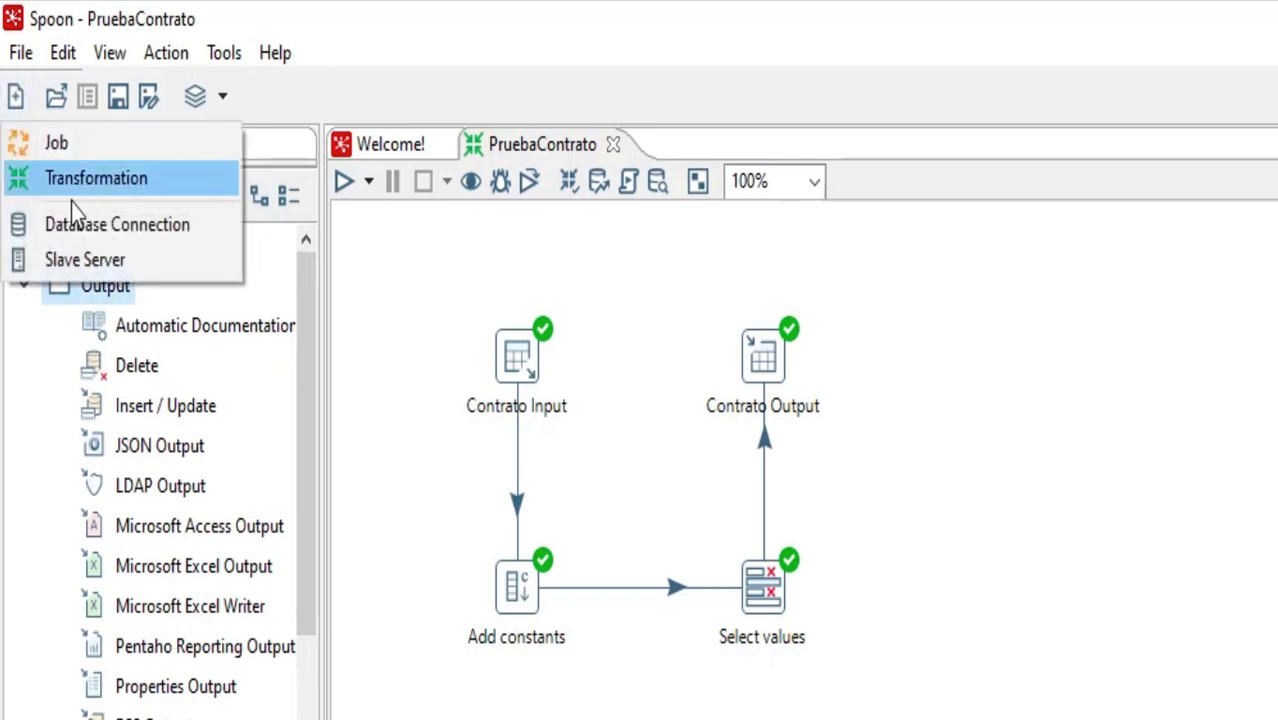
left_click(90, 180)
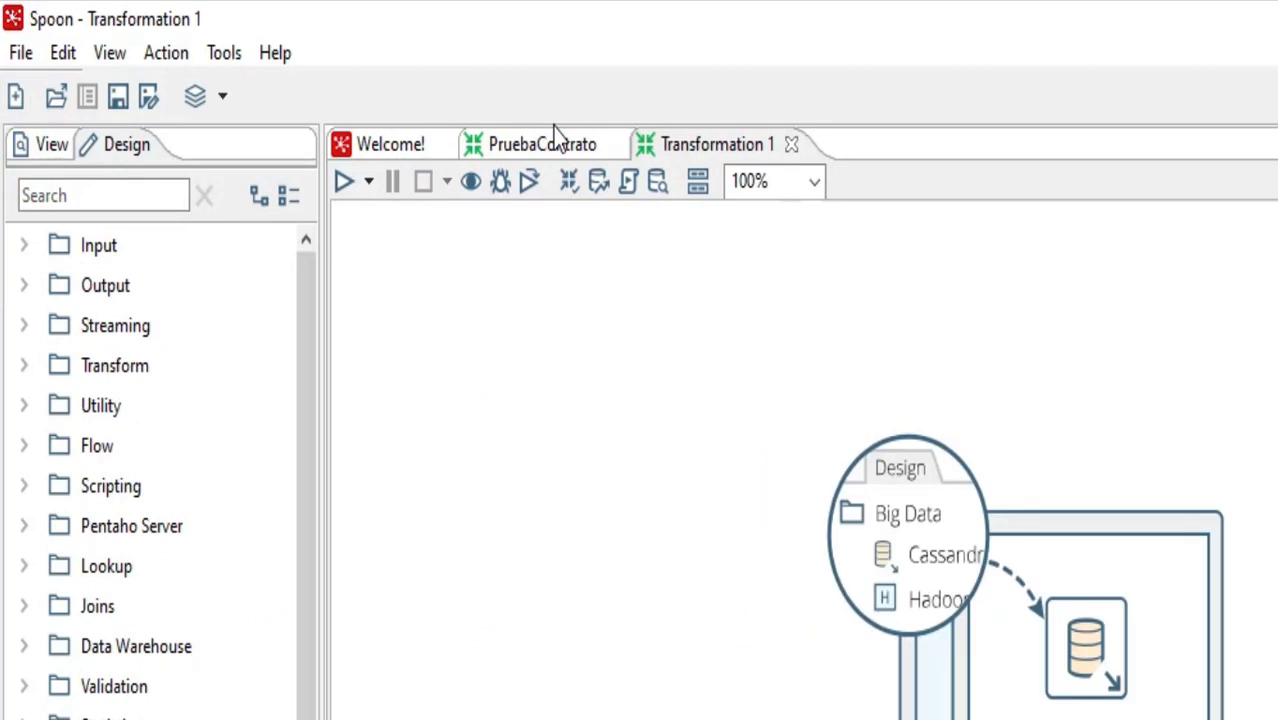
Check which database connections are available in the new transformation and return to the step palette
left_click(22, 247)
left_click(18, 248)
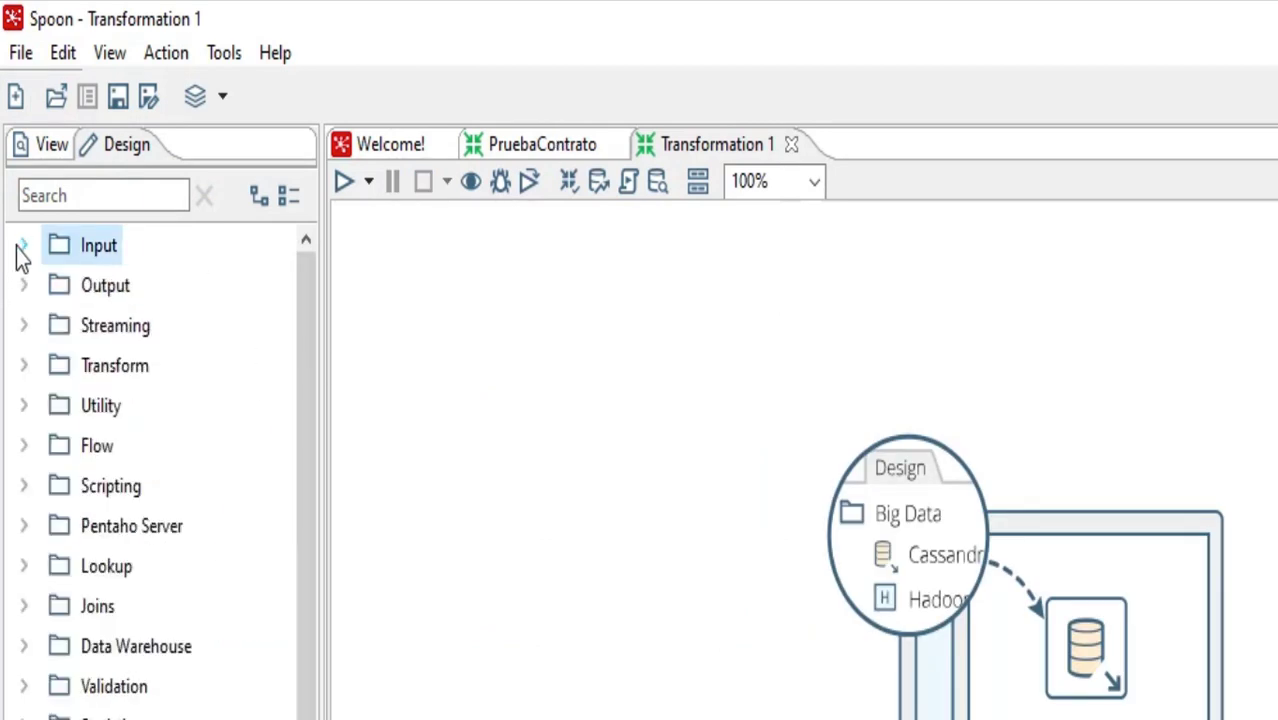
left_click(48, 149)
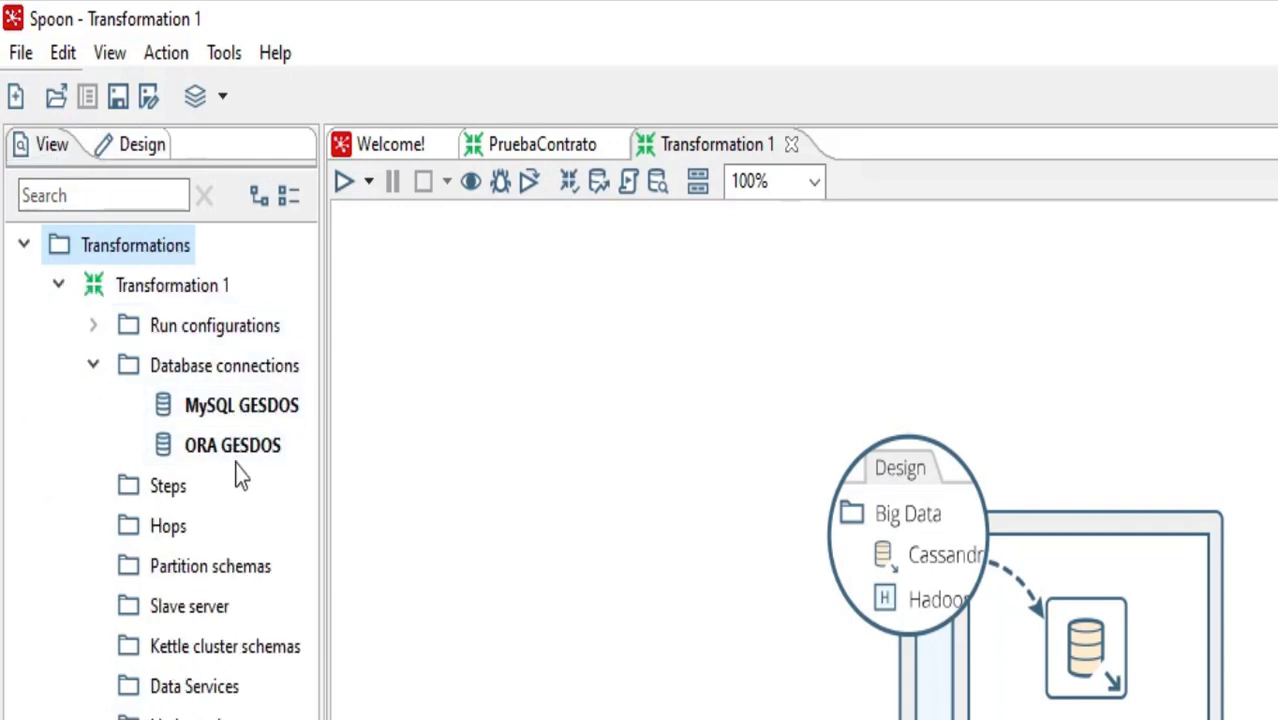
left_click(128, 150)
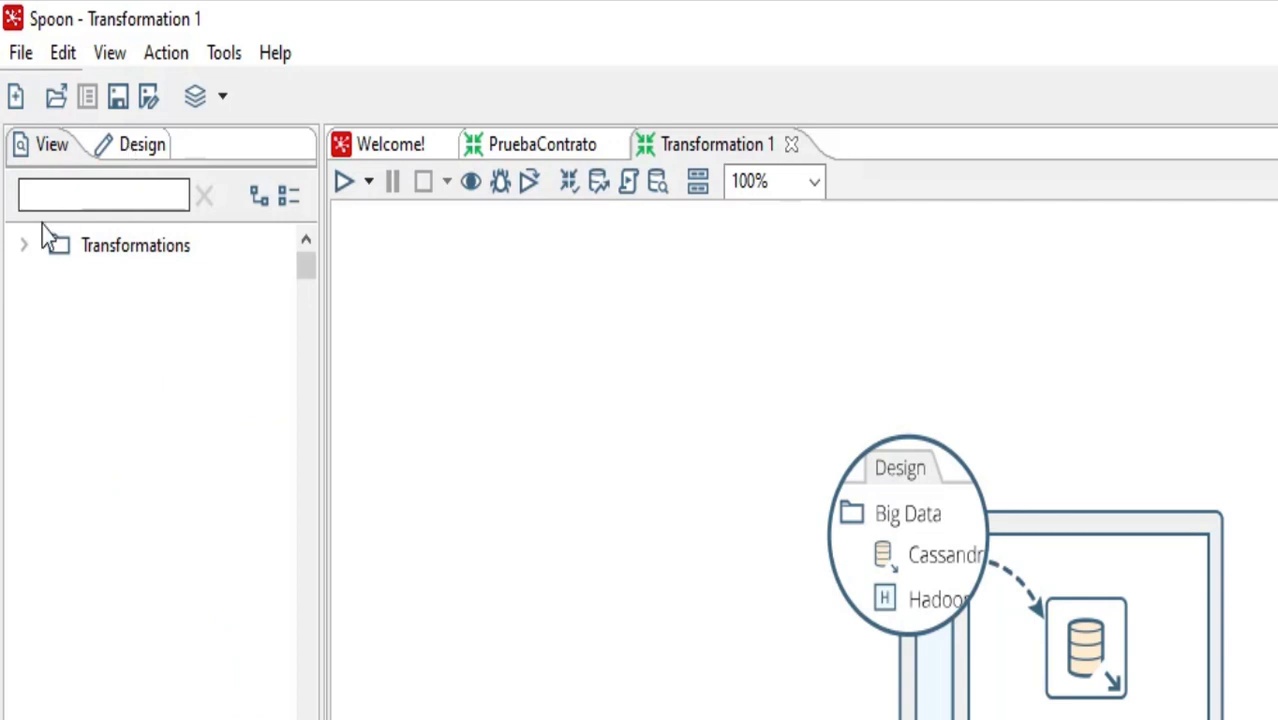
Place a Table input step on the new transformation's canvas and open its settings
left_click(29, 250)
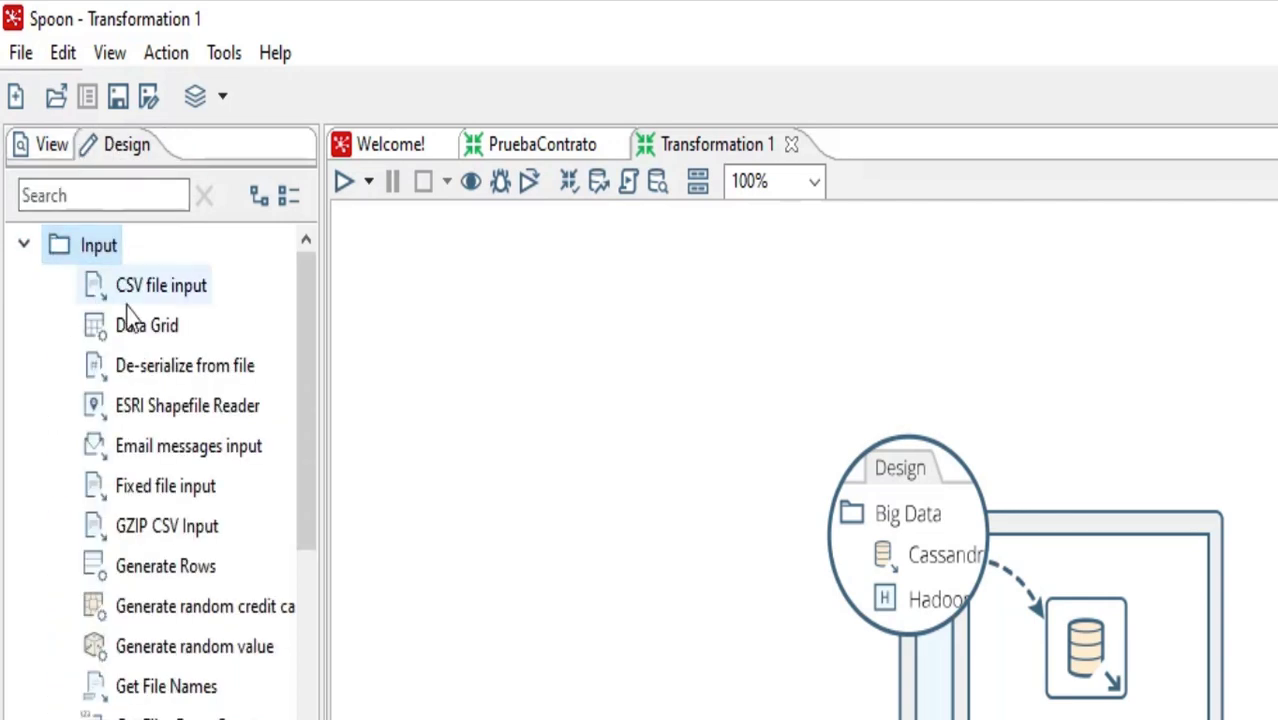
left_click_drag(300, 300, 334, 599)
left_click_drag(140, 716, 516, 366)
double_click(527, 368)
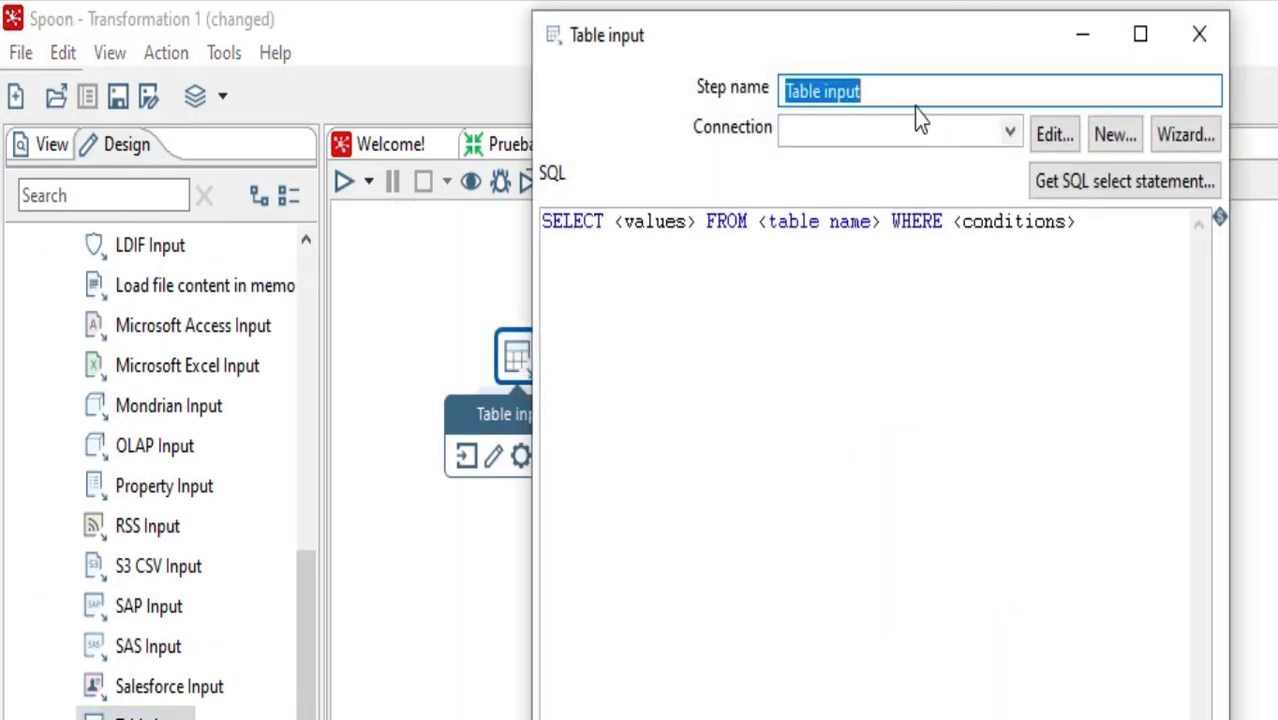
Name the table input step Dosimetro Input and set its connection to MySQL GESDOS
type("Dosi")
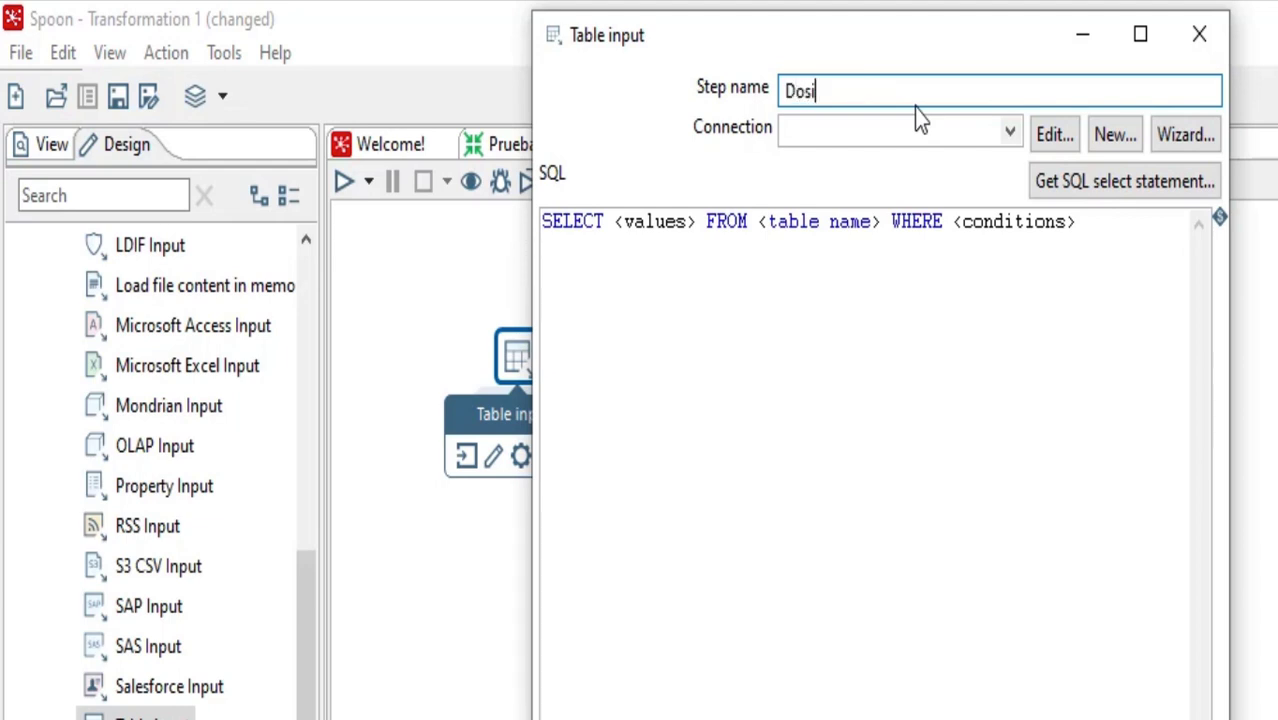
type("metro Input")
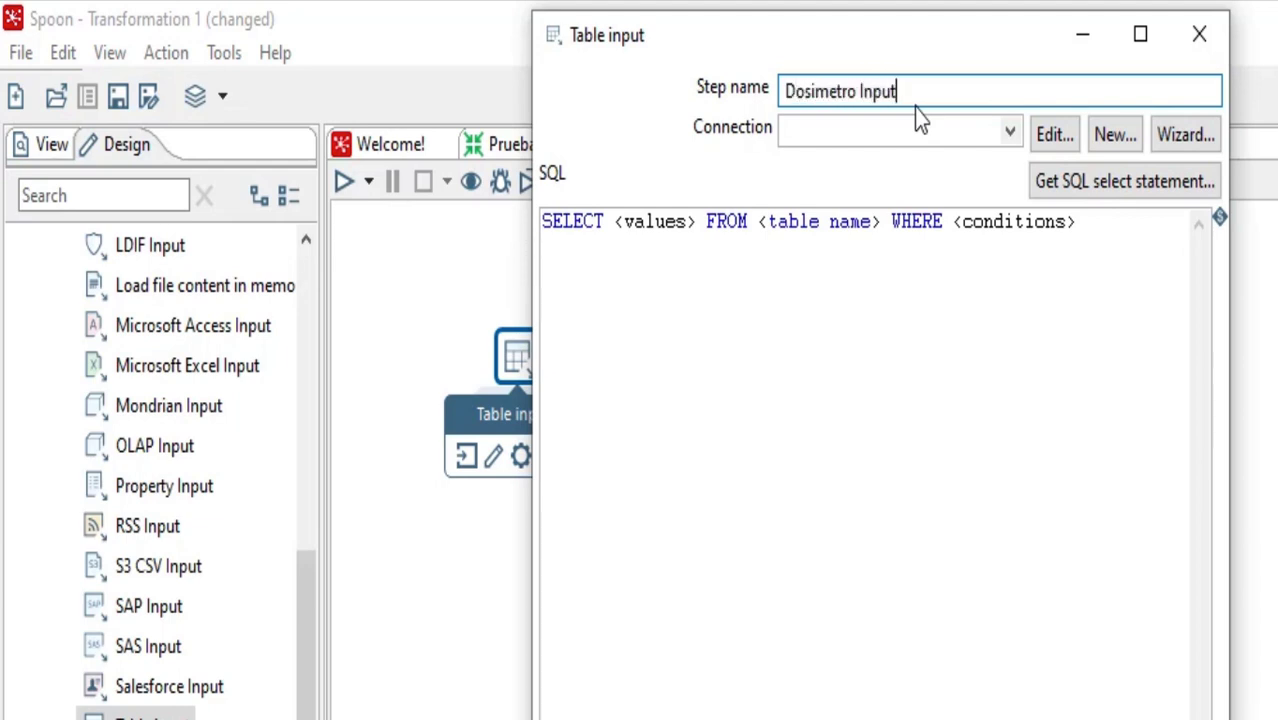
left_click(1009, 135)
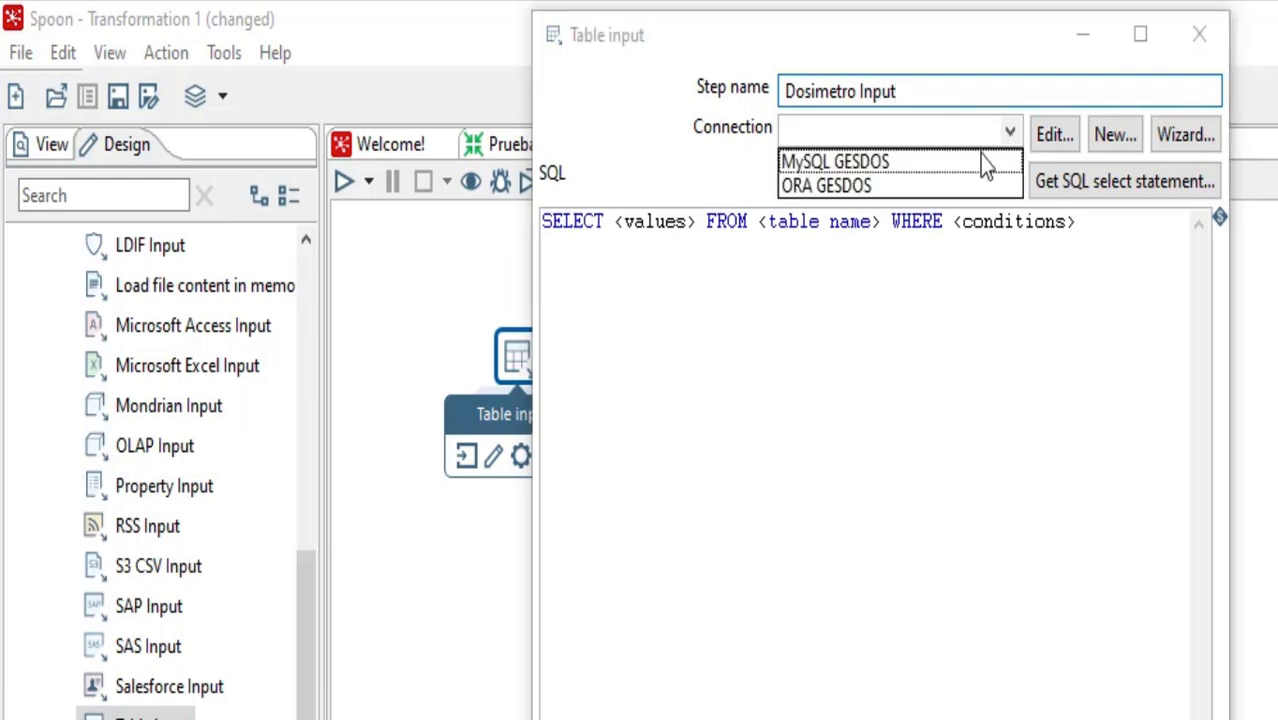
left_click(886, 162)
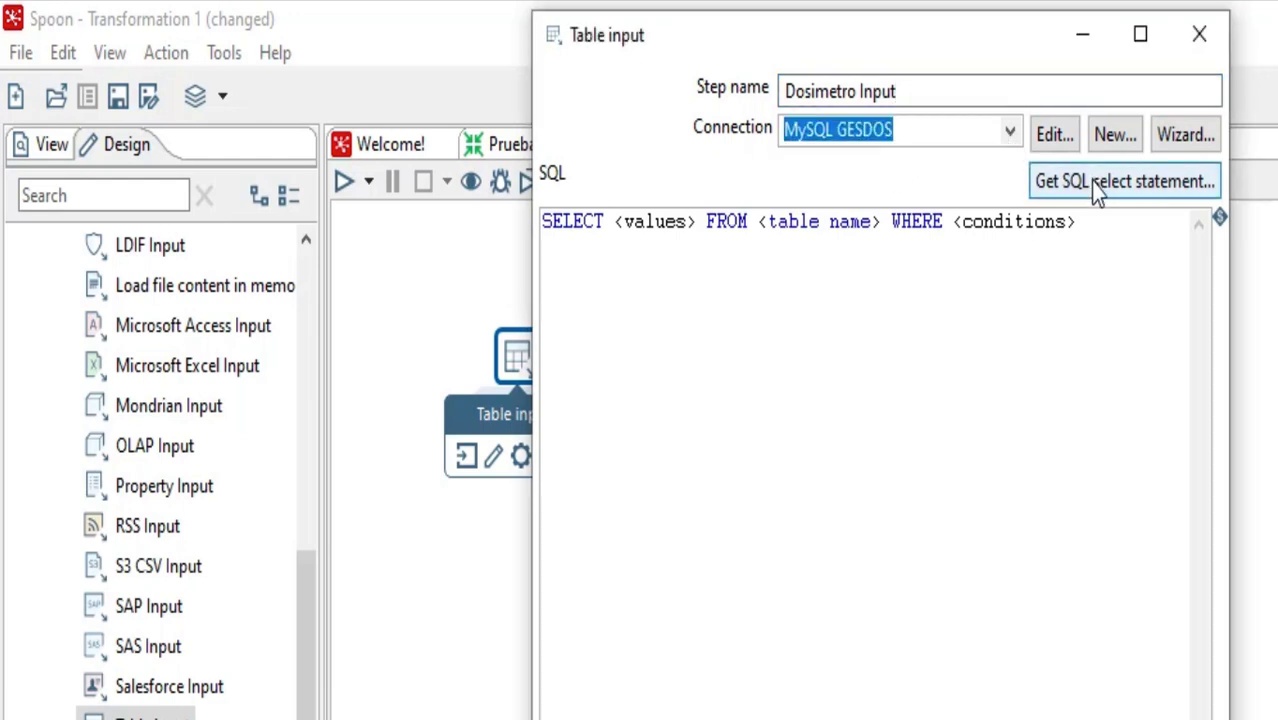
Generate the SELECT statement from the dosimetro table of MySQL GESDOS, including the field names in the SQL
left_click(1090, 182)
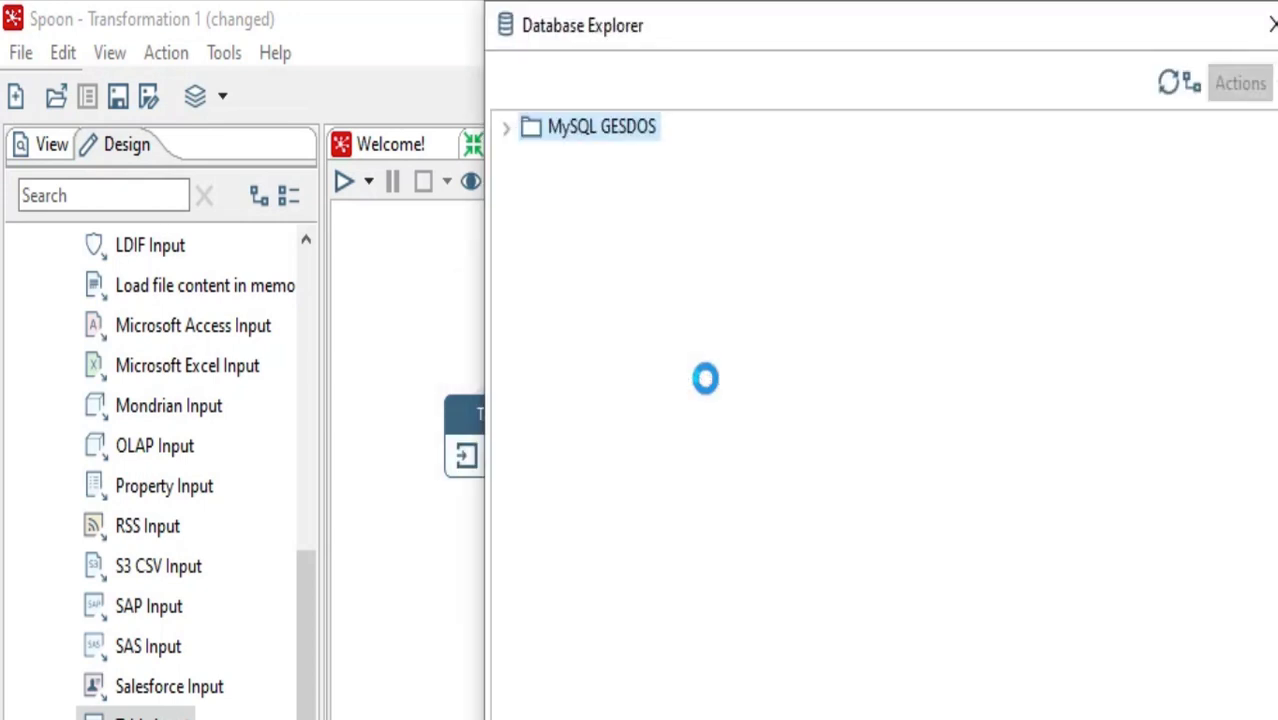
left_click(506, 129)
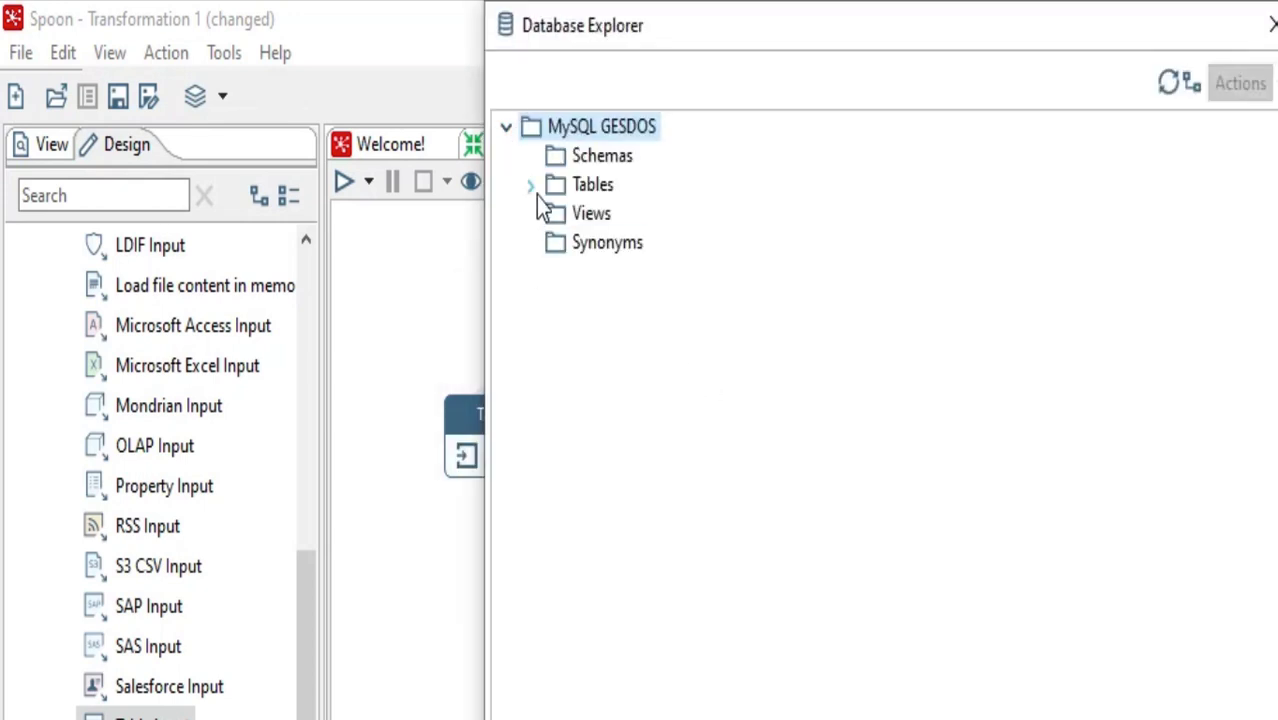
left_click(533, 192)
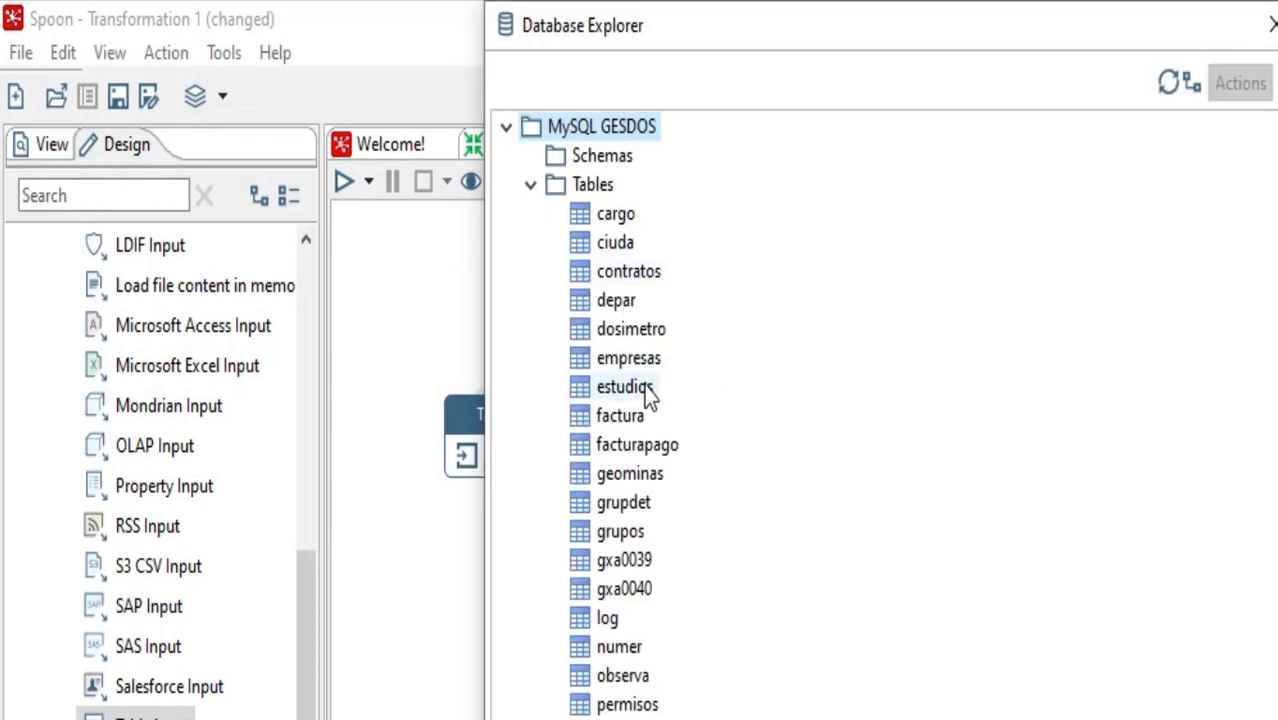
left_click(640, 332)
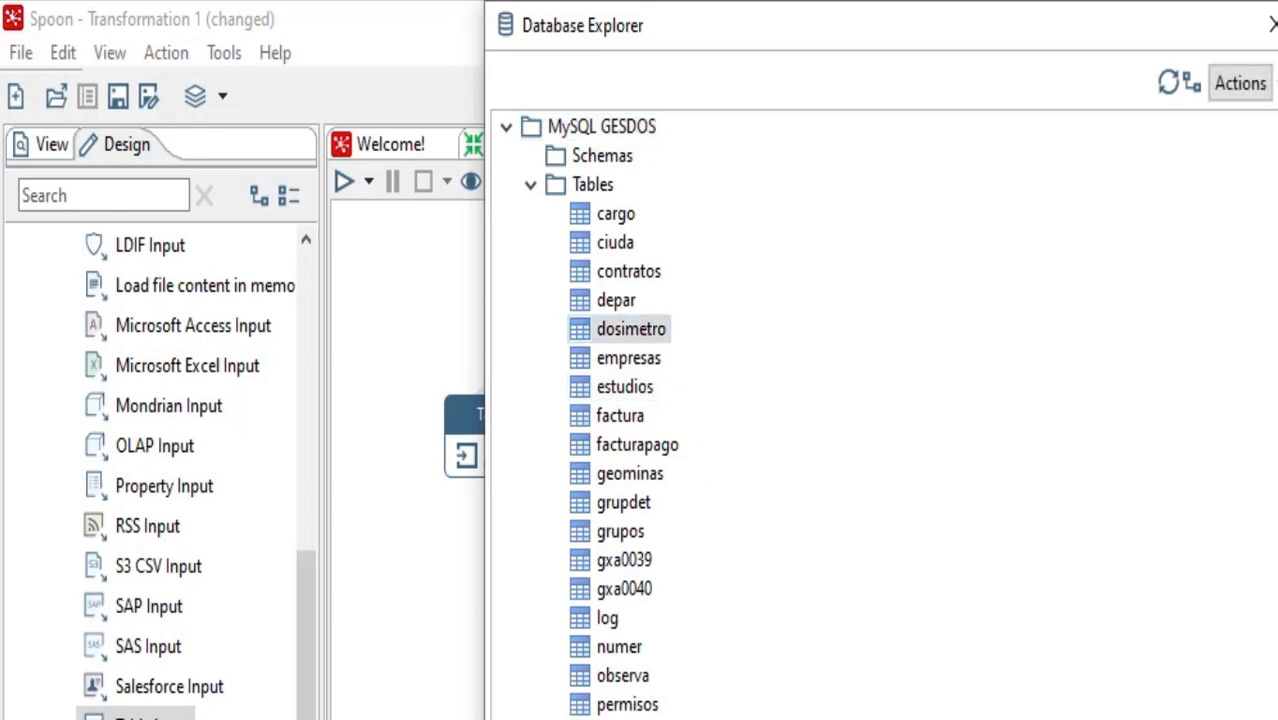
left_click(865, 718)
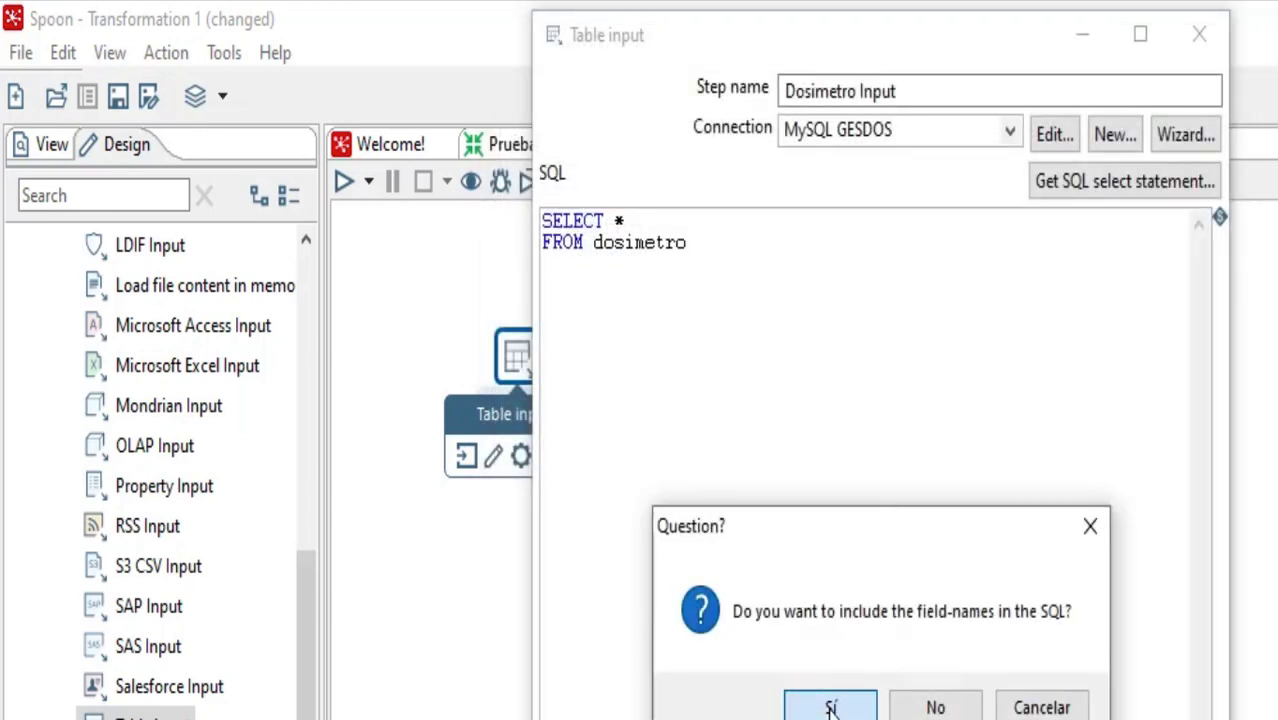
left_click(830, 707)
Preview 10 rows of the dosimetro query, close the preview and accept the table input settings
left_click(880, 718)
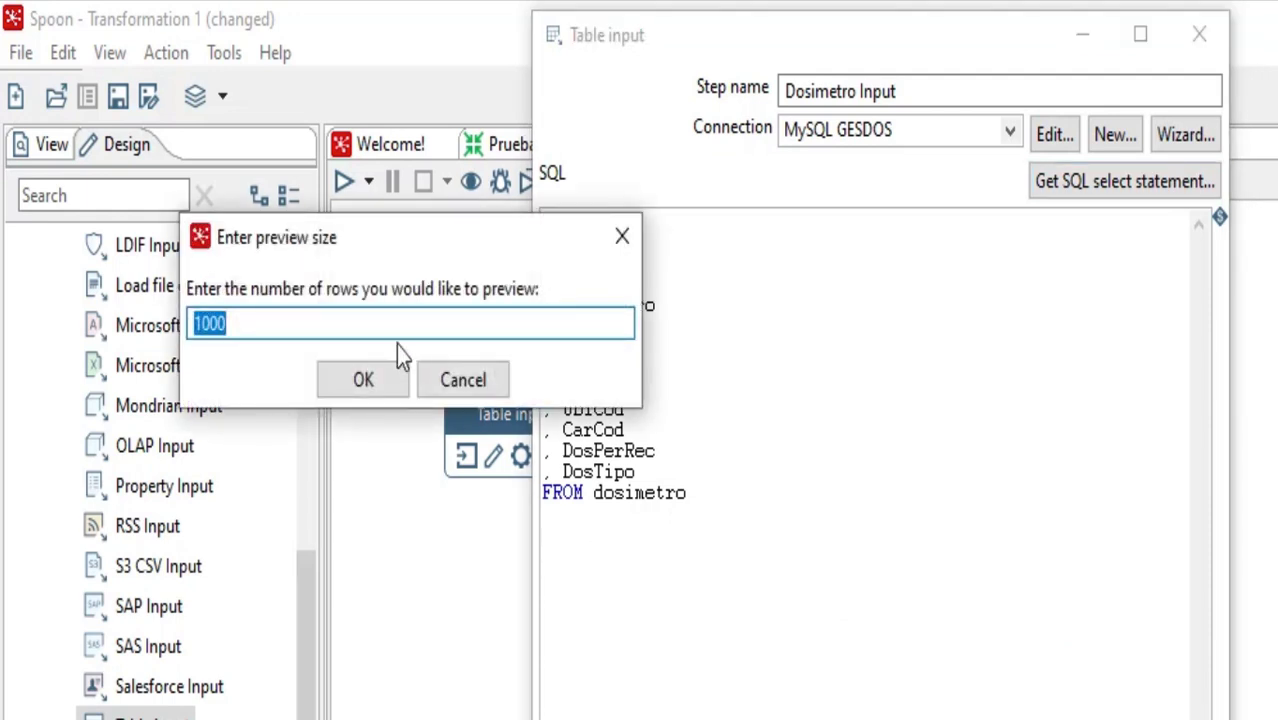
type("10")
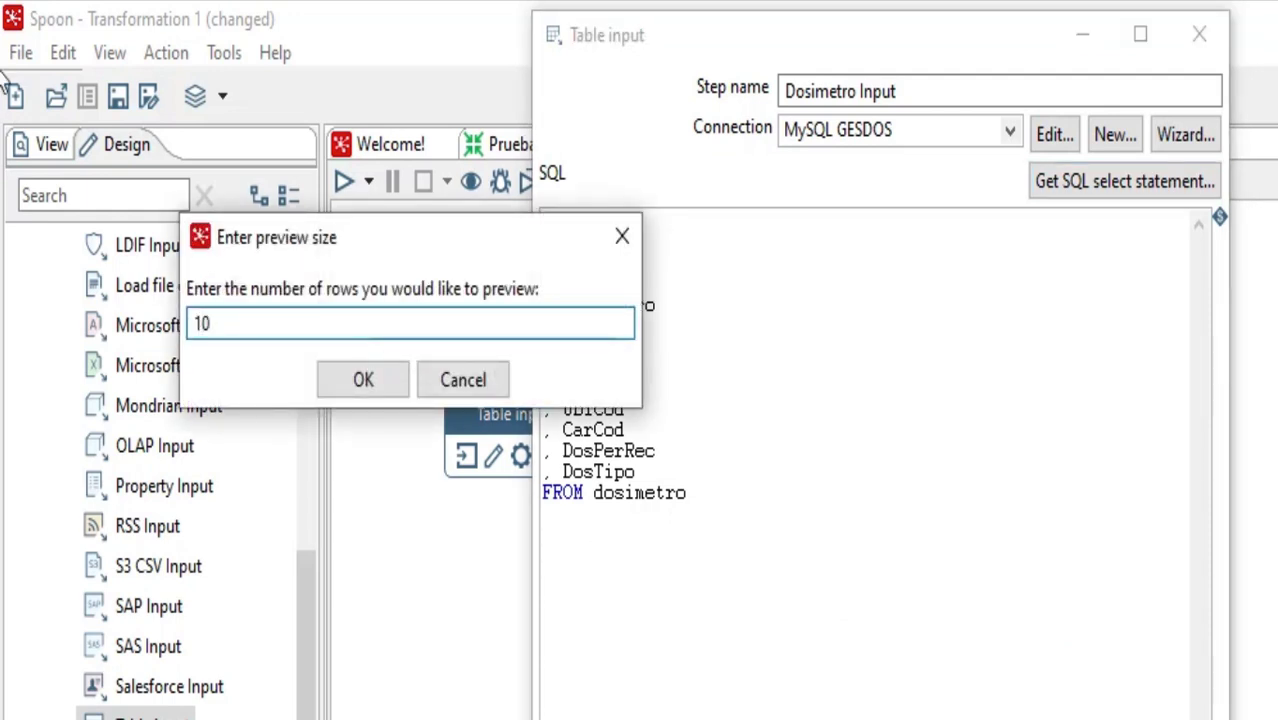
left_click(362, 377)
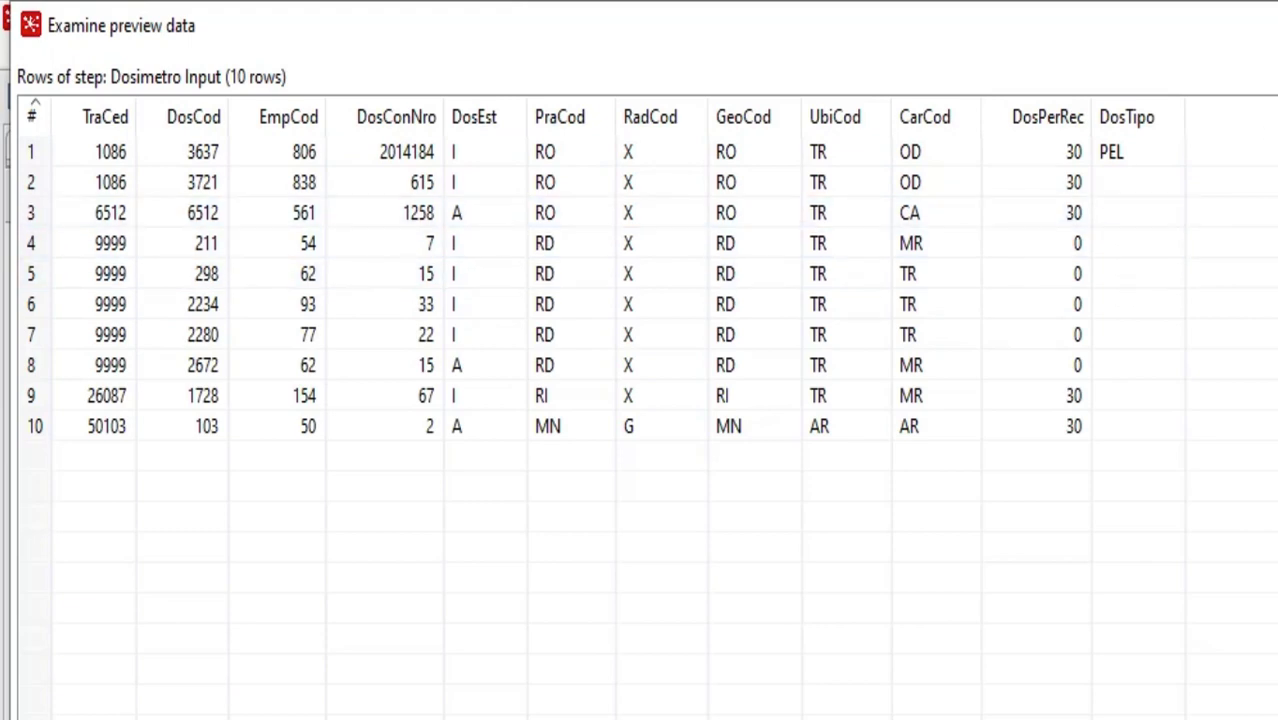
left_click(1040, 718)
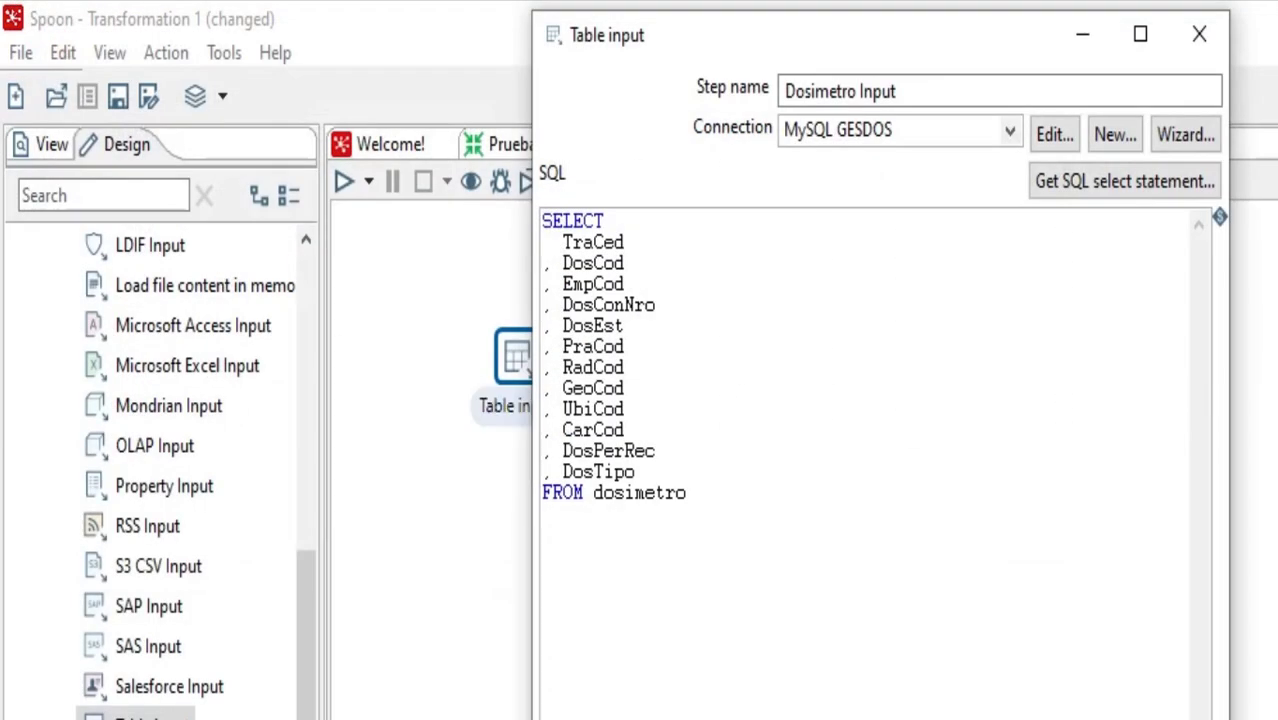
left_click(805, 718)
left_click(500, 601)
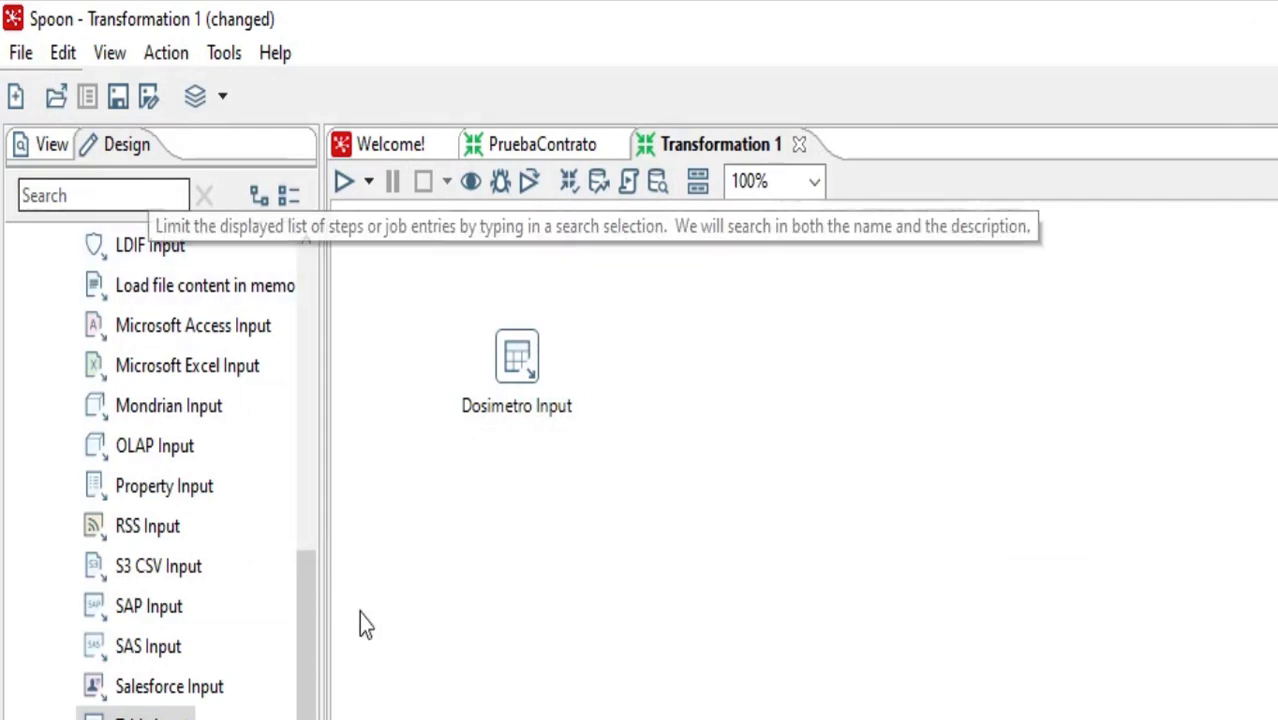
Search the step palette for "if" and place an If field value is null step below Dosimetro Input
left_click_drag(312, 611, 345, 208)
left_click(47, 197)
type("i")
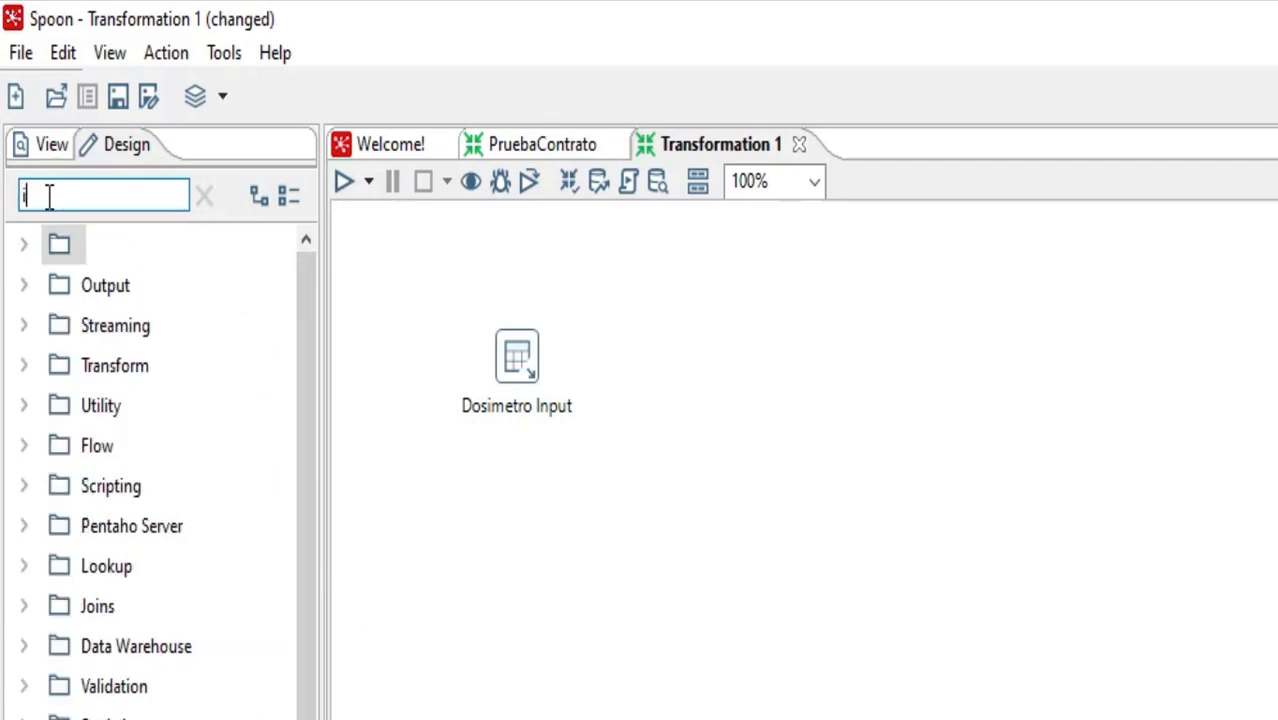
type("f")
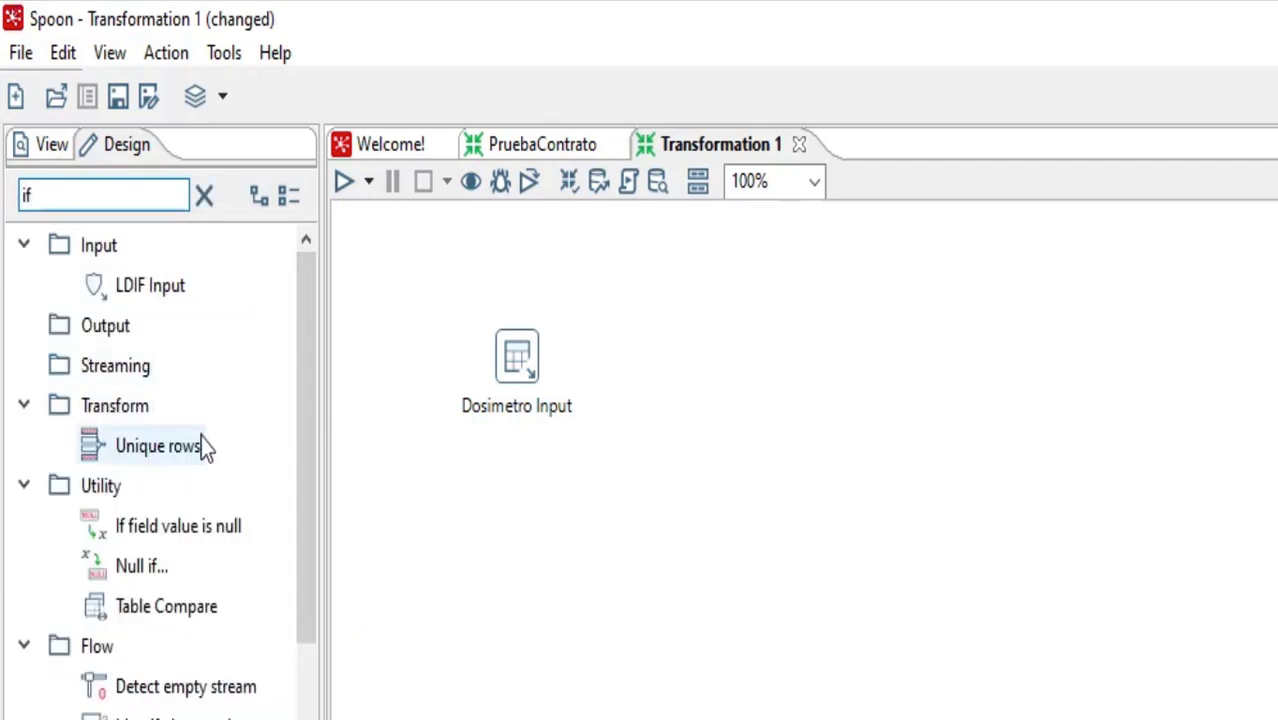
left_click(189, 530)
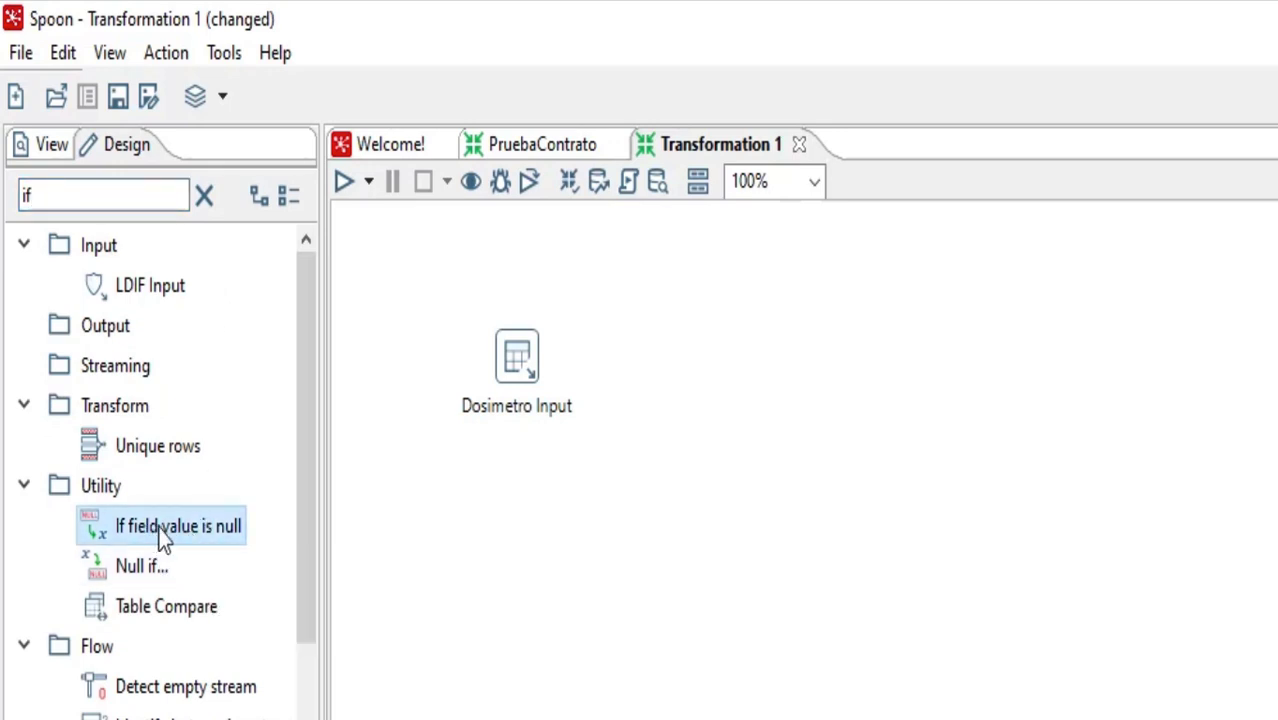
left_click_drag(165, 535, 516, 592)
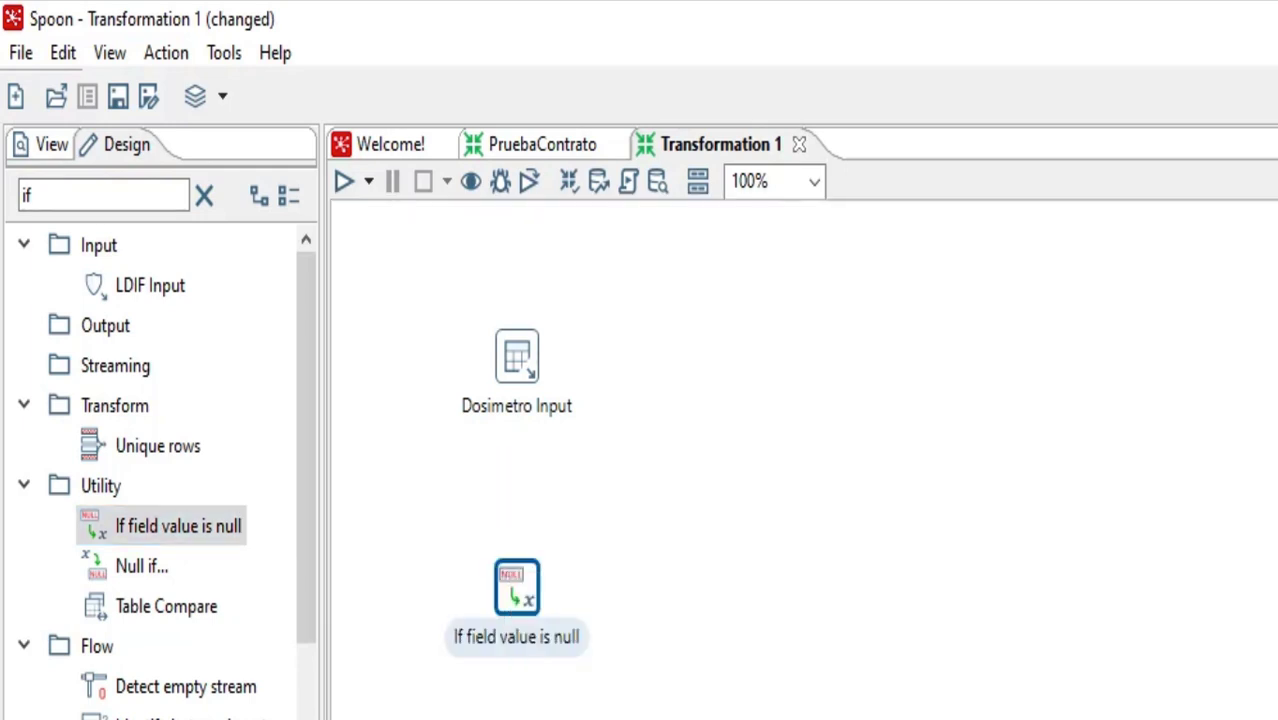
double_click(515, 587)
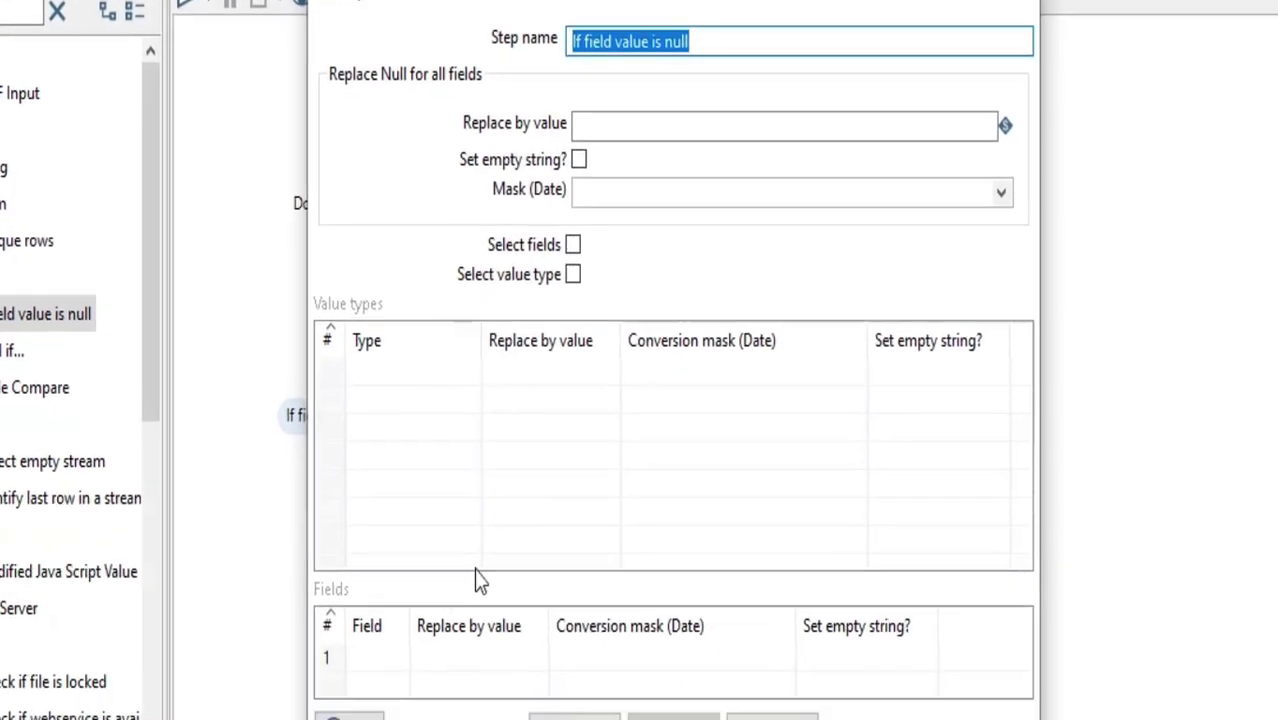
left_click(572, 689)
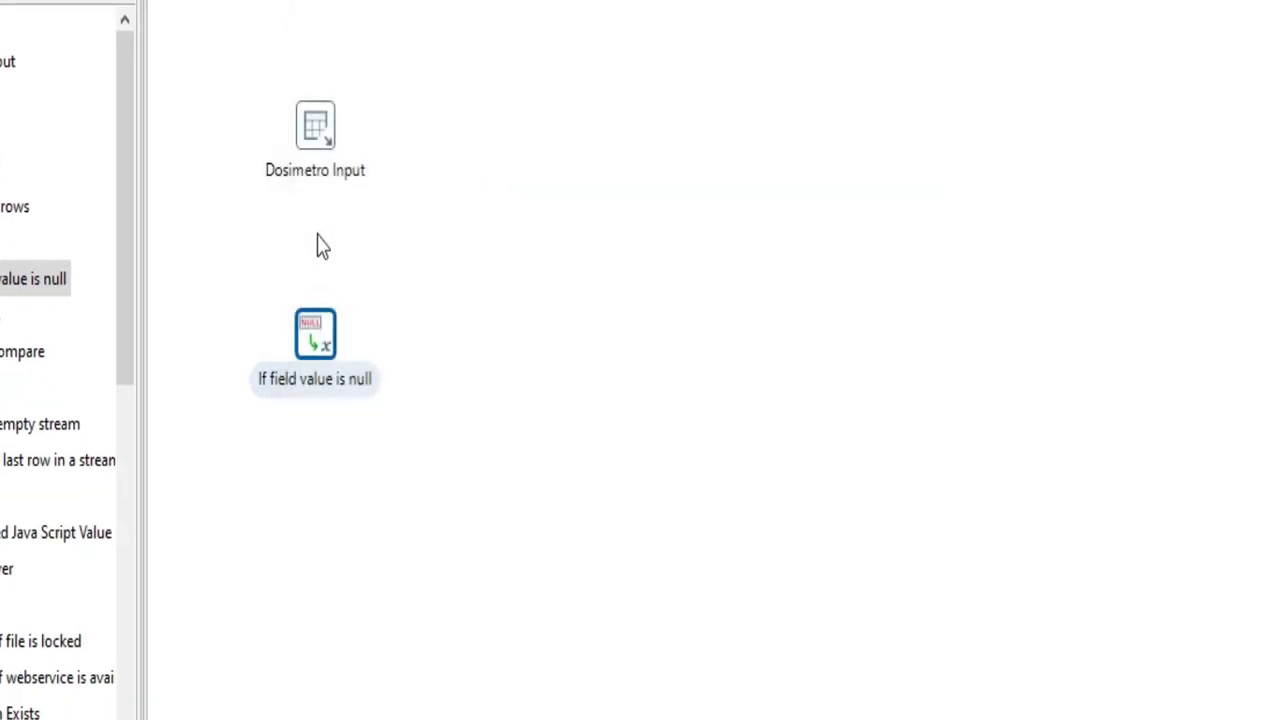
double_click(327, 106)
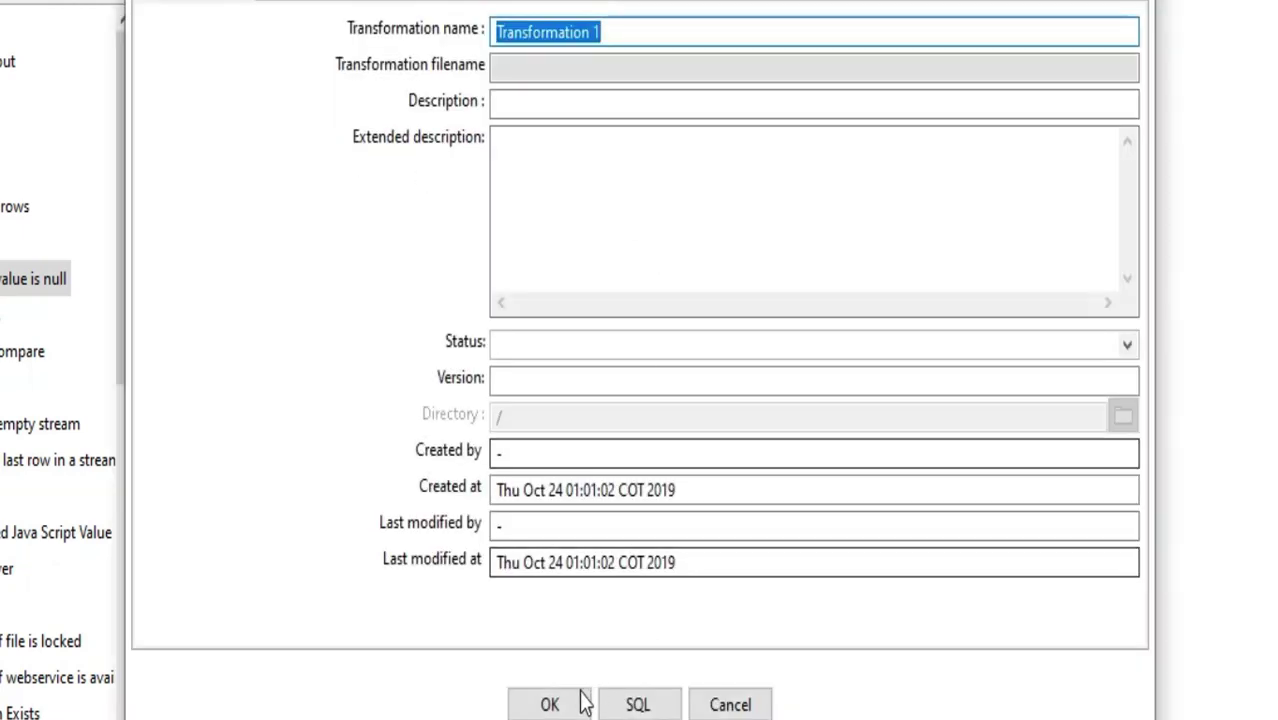
left_click(728, 703)
Create a hop from Dosimetro Input to the If field value is null step
left_click(338, 146)
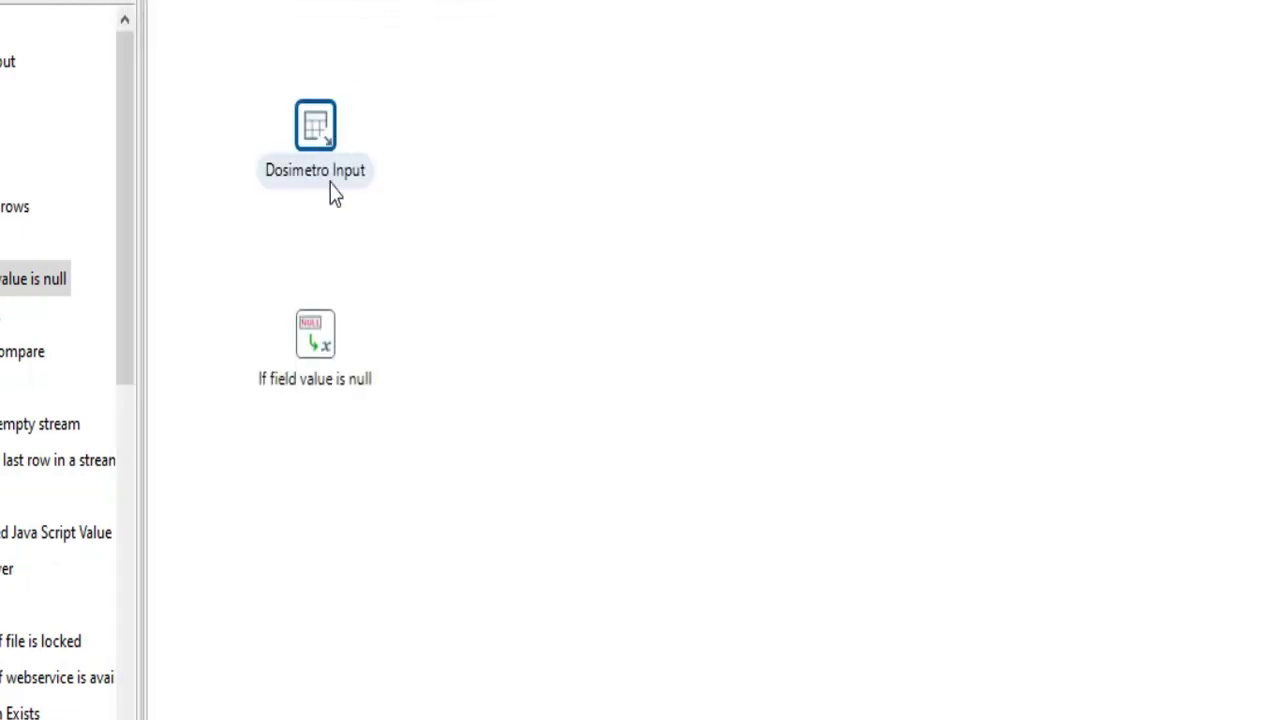
mouse_move(328, 145)
left_click_drag(355, 218, 318, 340)
left_click(419, 203)
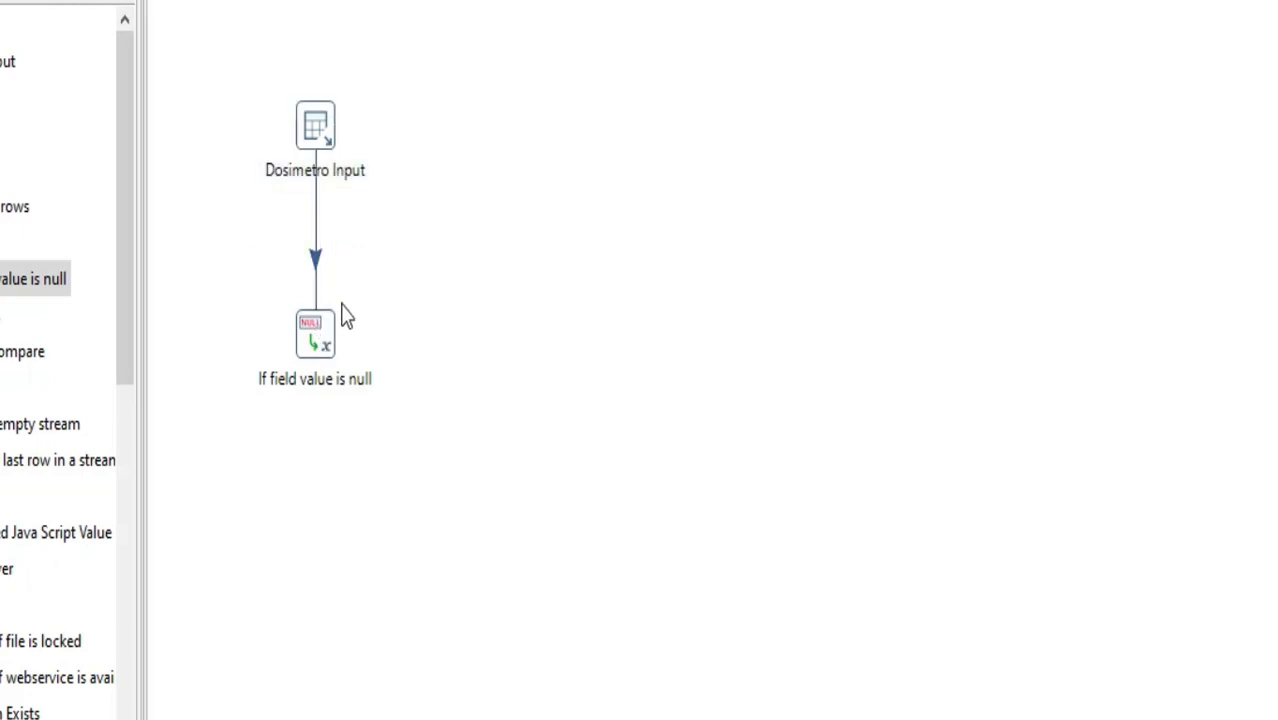
Configure the If field value is null step to work on selected fields, replacing nulls in DosTipo with PEL
double_click(316, 345)
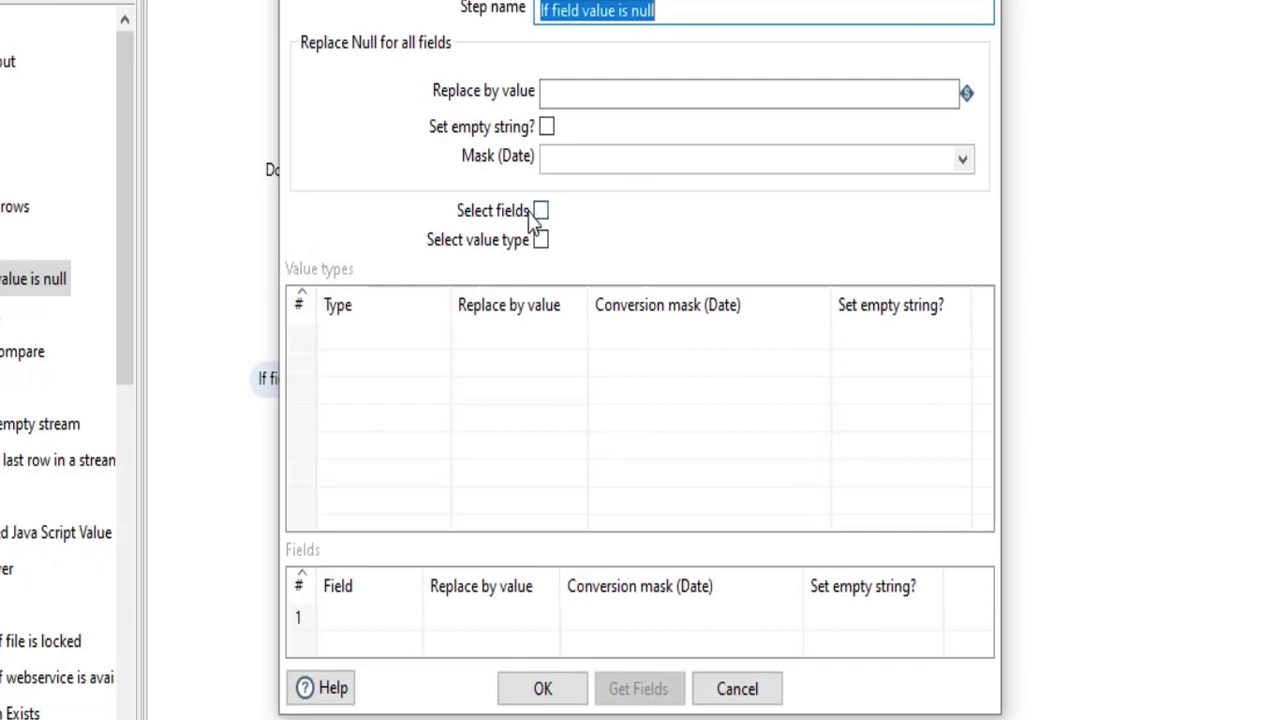
left_click(541, 212)
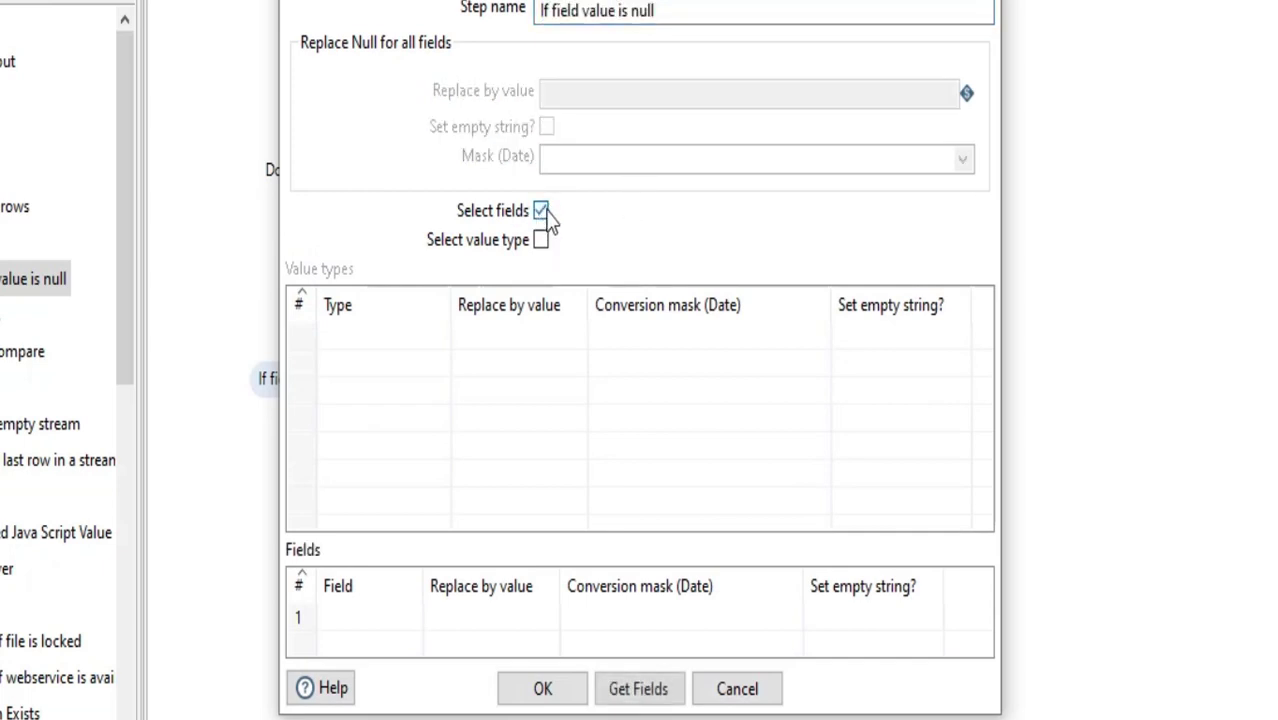
left_click(419, 631)
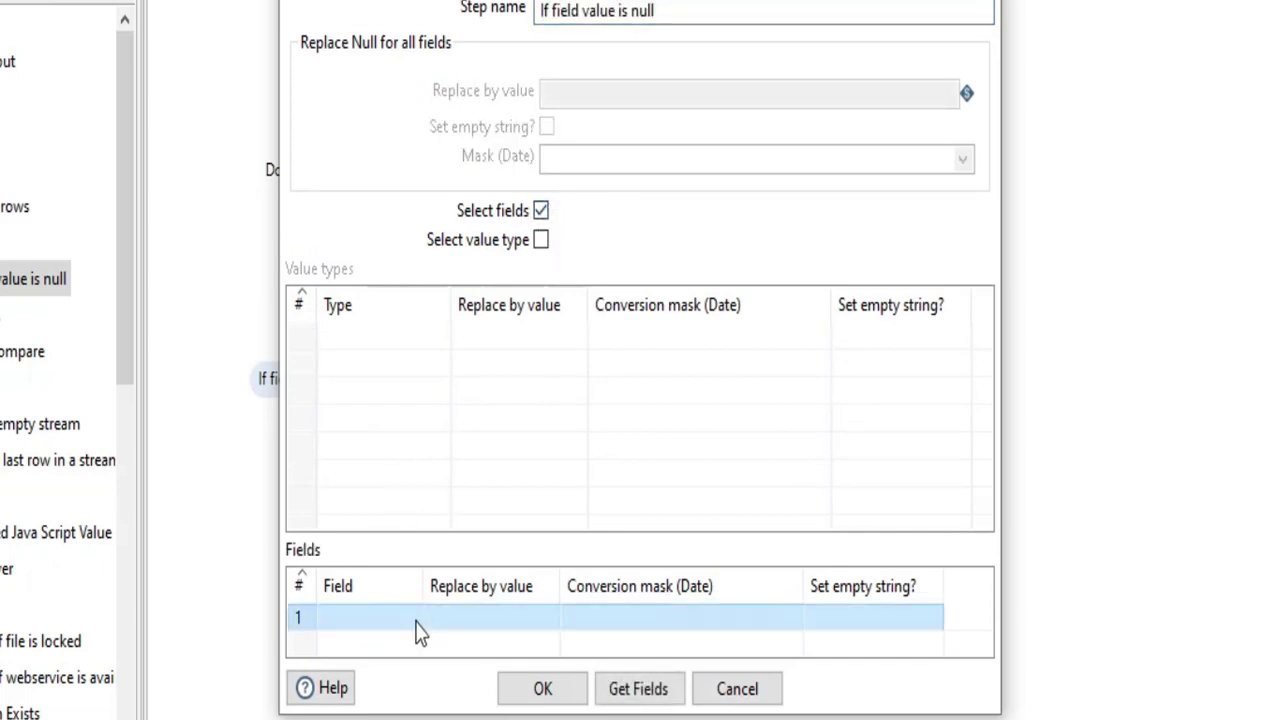
left_click(417, 622)
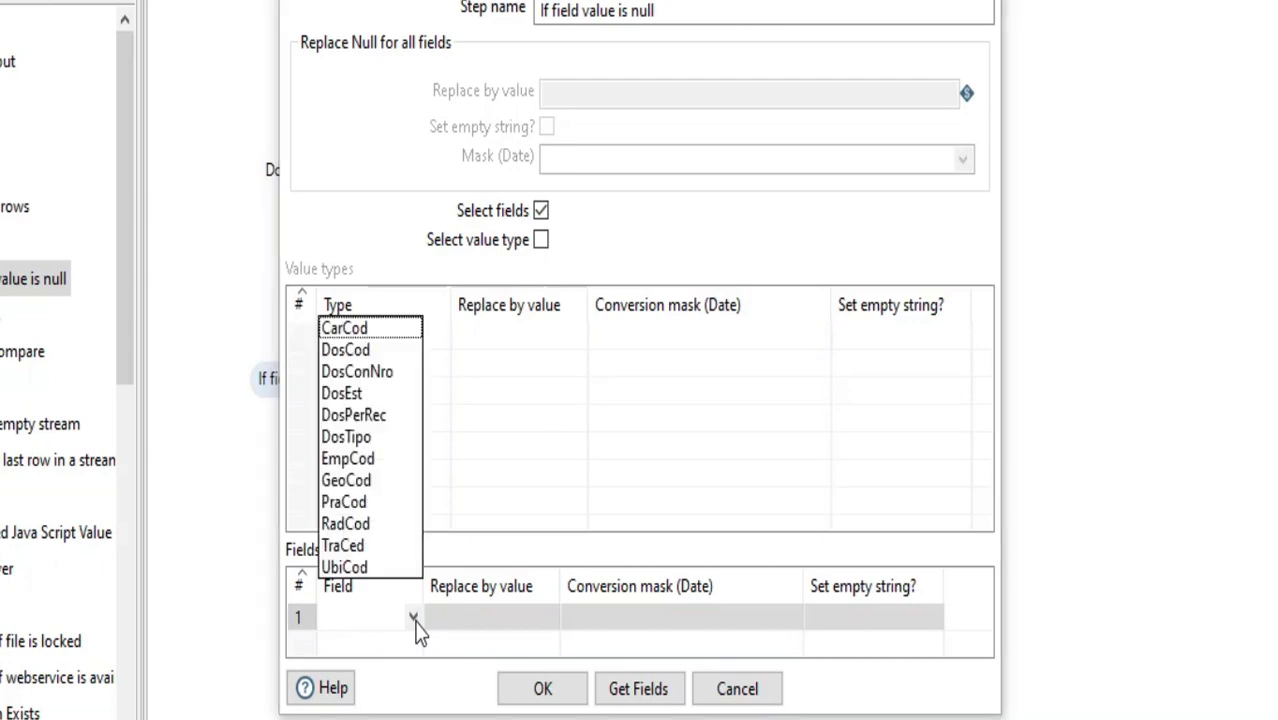
left_click(366, 438)
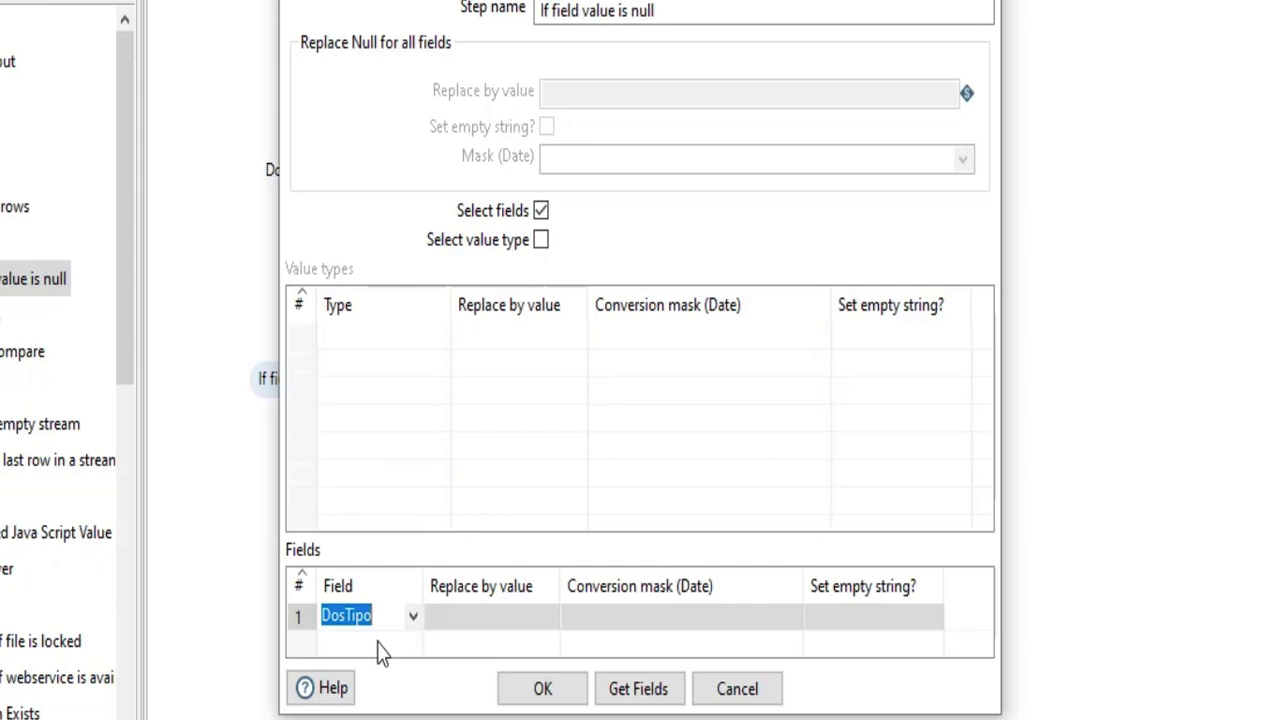
left_click(477, 620)
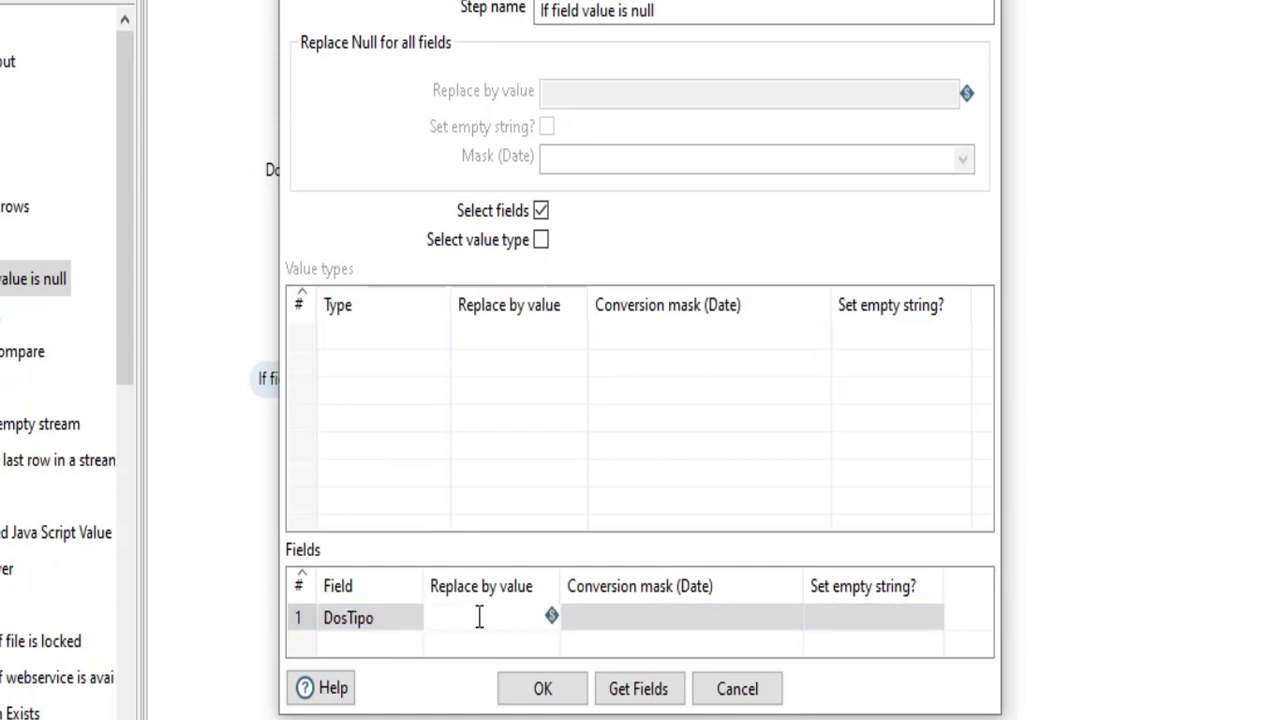
type("PEL")
left_click(742, 598)
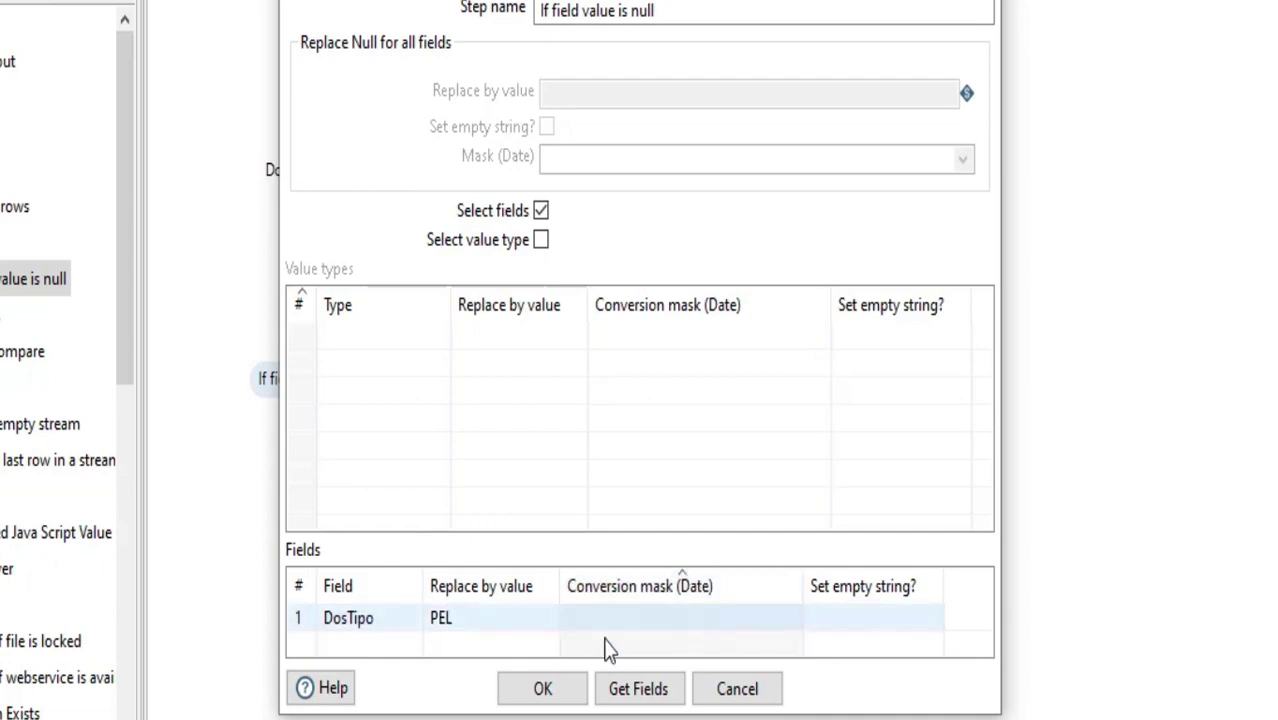
left_click(541, 689)
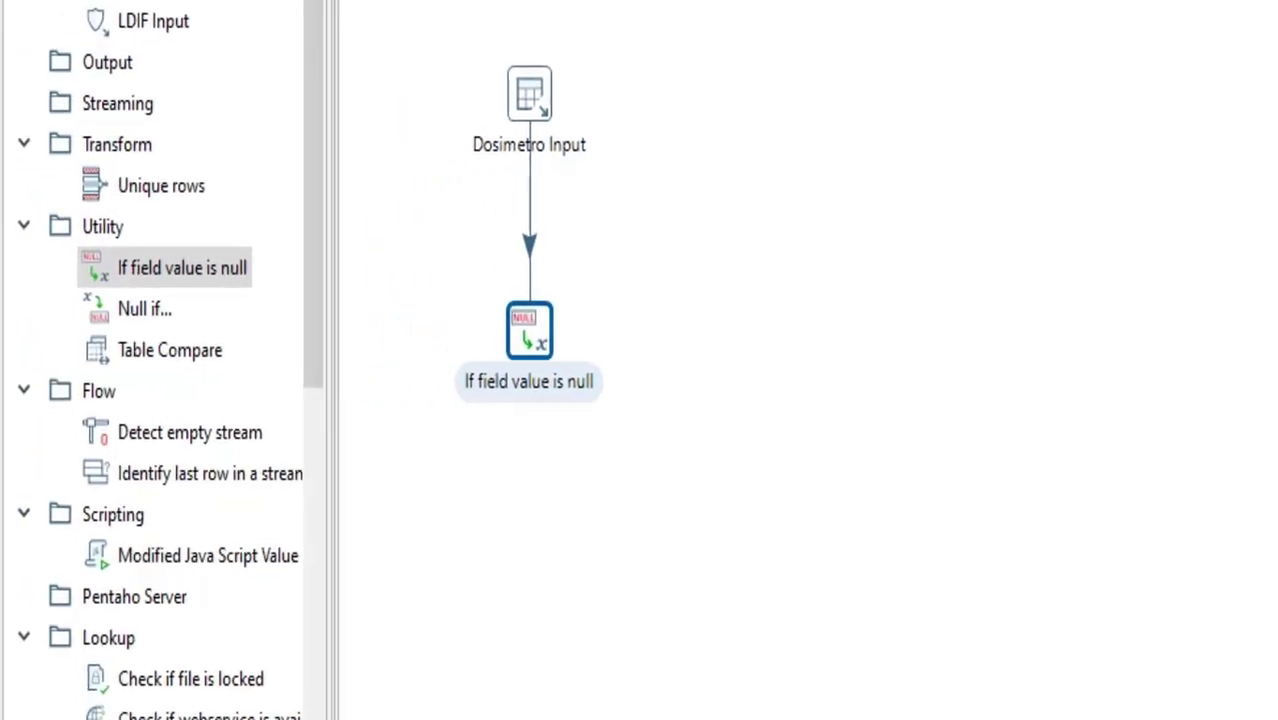
Clear the step search, expand the Output category and place a Table output step beside Dosimetro Input
scroll(165, 268, "down", 3)
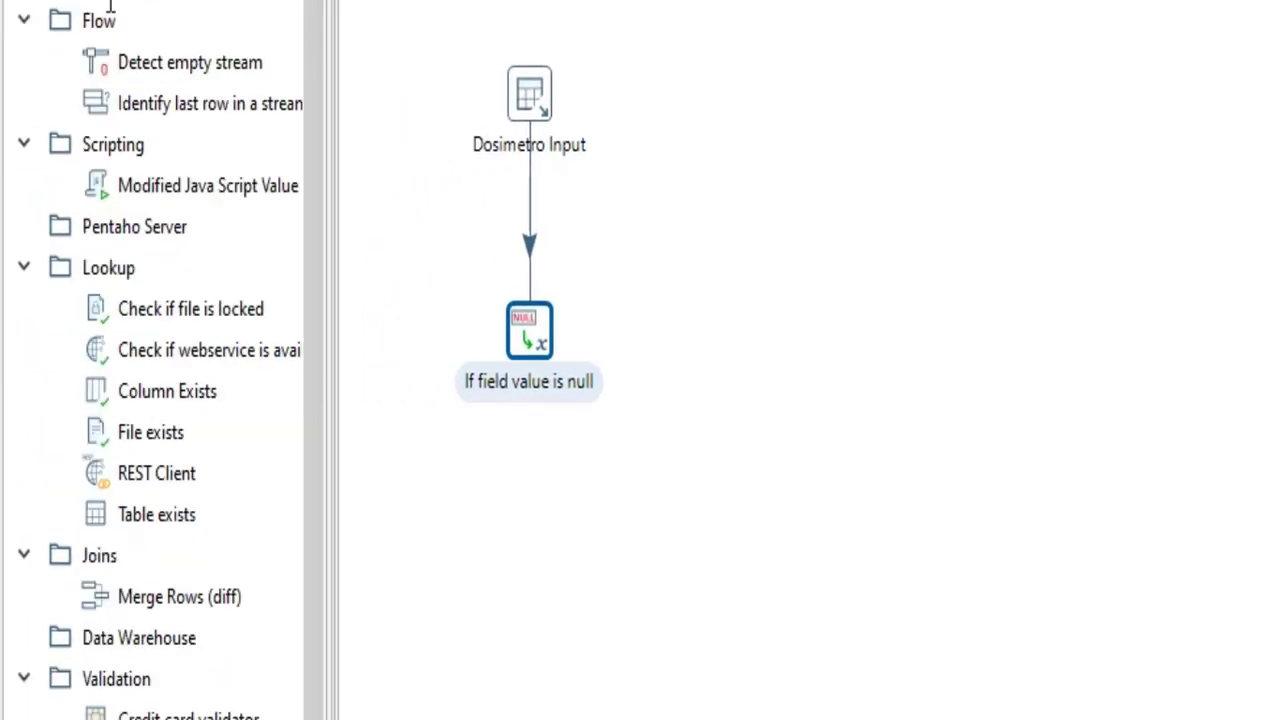
left_click(174, 1)
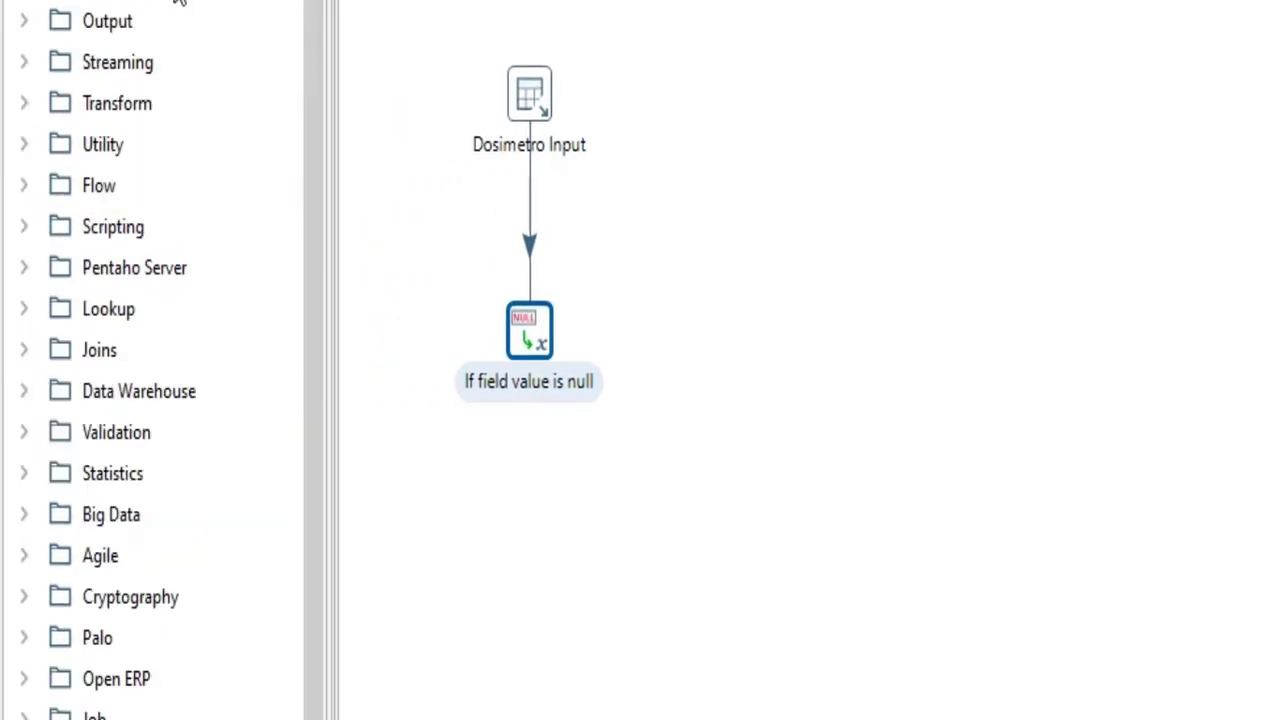
left_click(26, 22)
left_click_drag(320, 171, 216, 410)
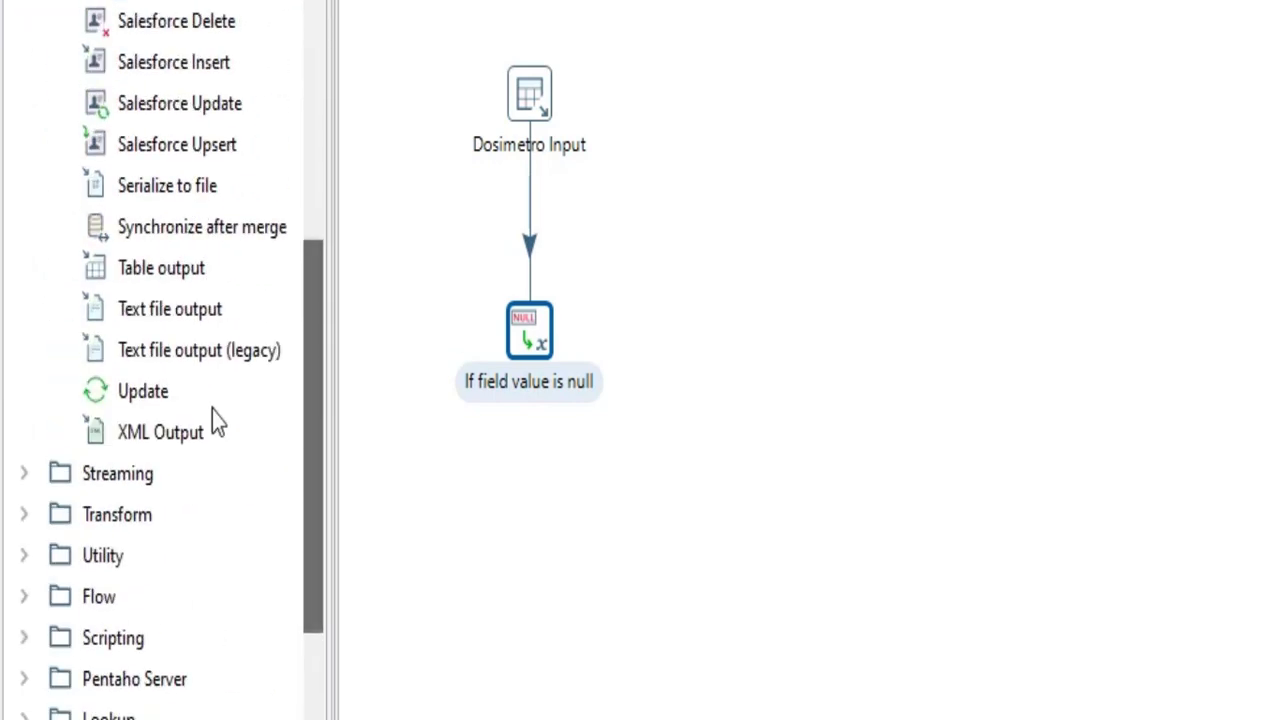
left_click_drag(158, 269, 826, 112)
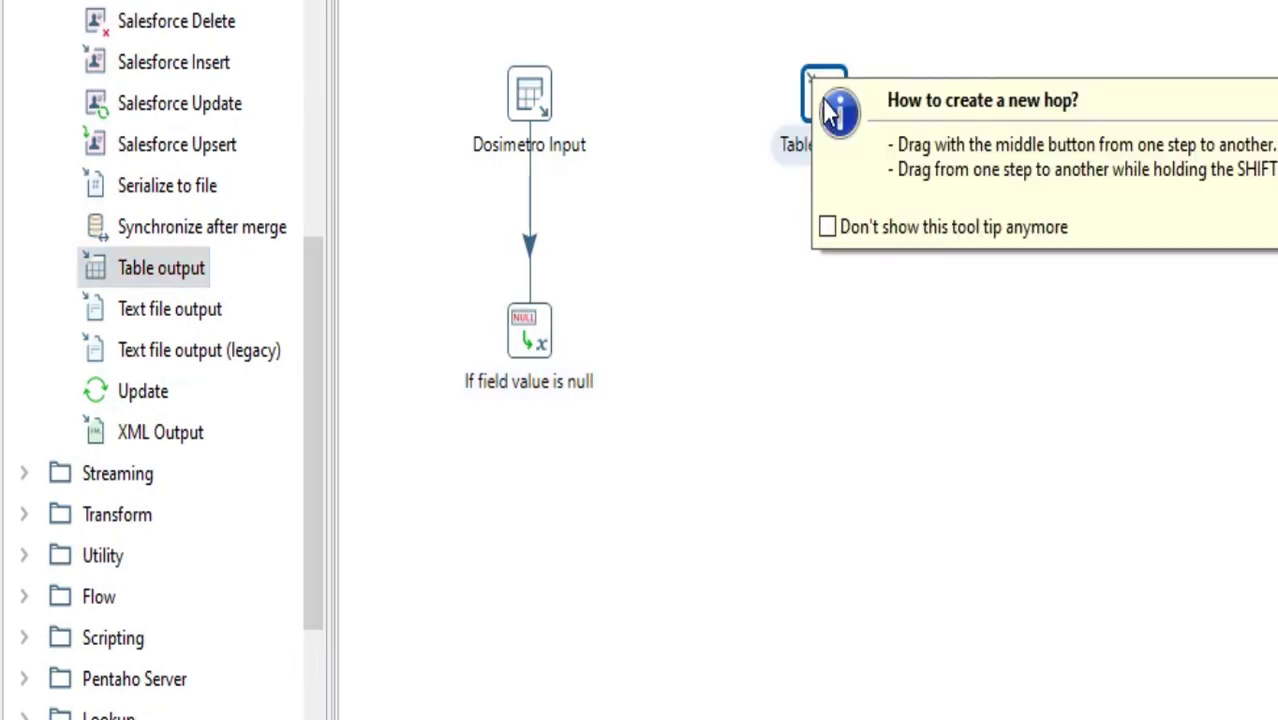
Configure the Table output step as Dosimetro output, using connection ORA GESDOS, target table DOSIMETRO and table truncation
double_click(818, 100)
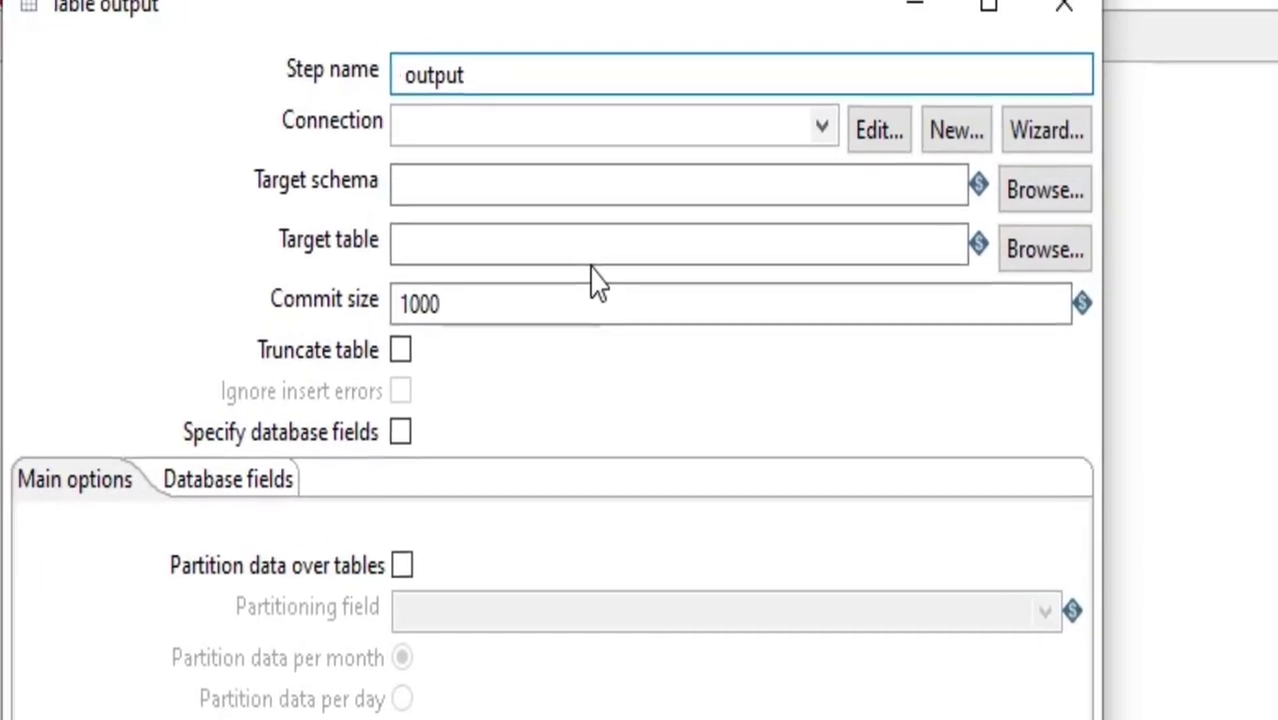
type("Dosimetro")
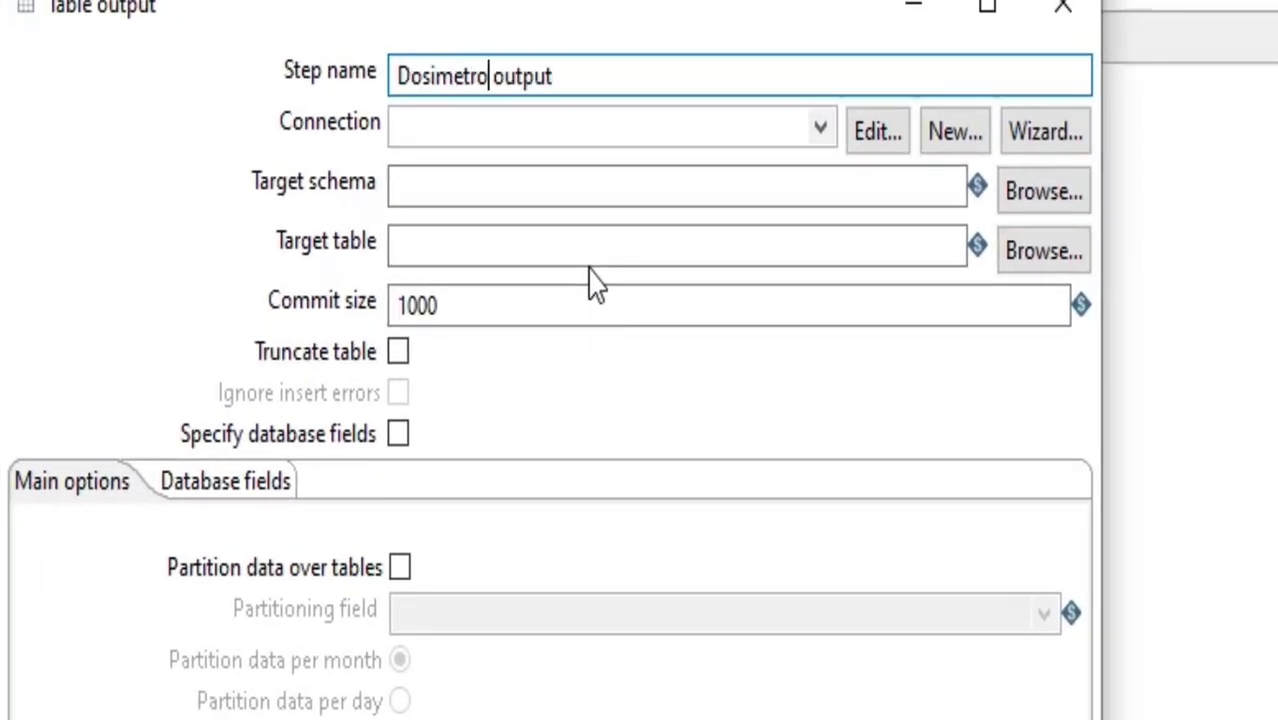
left_click(820, 132)
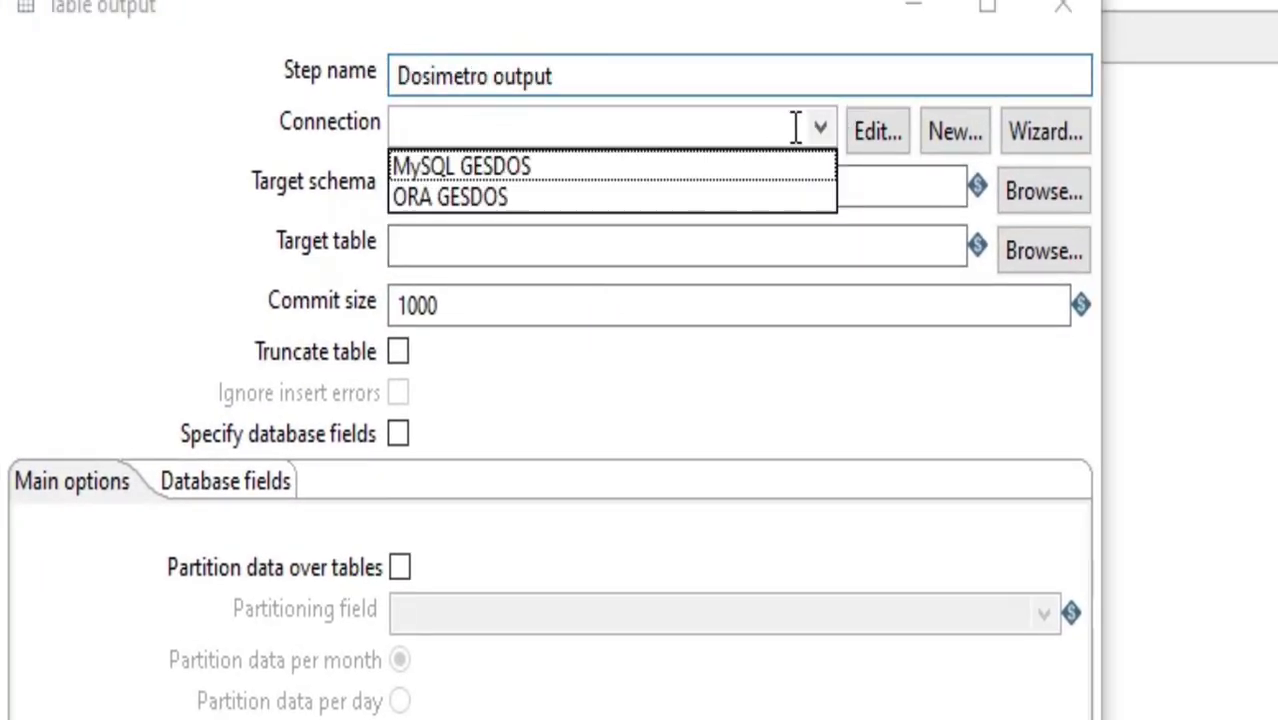
left_click(506, 195)
left_click(1044, 251)
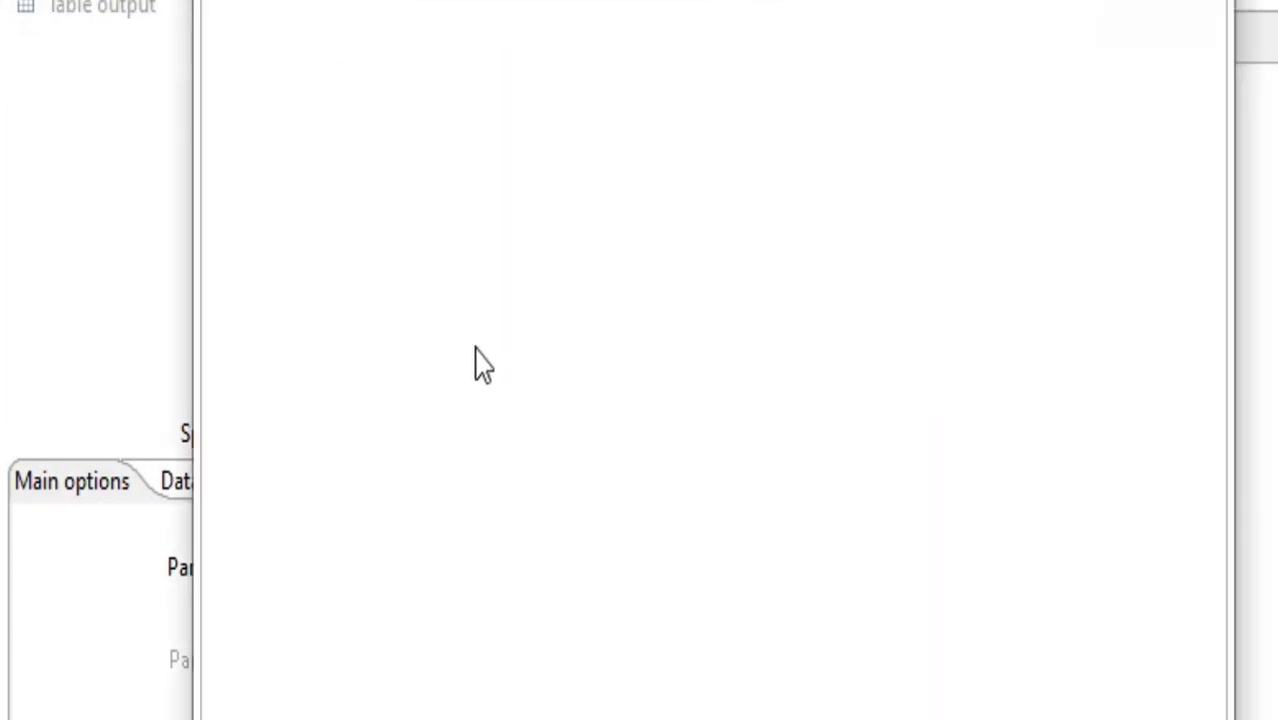
left_click(251, 43)
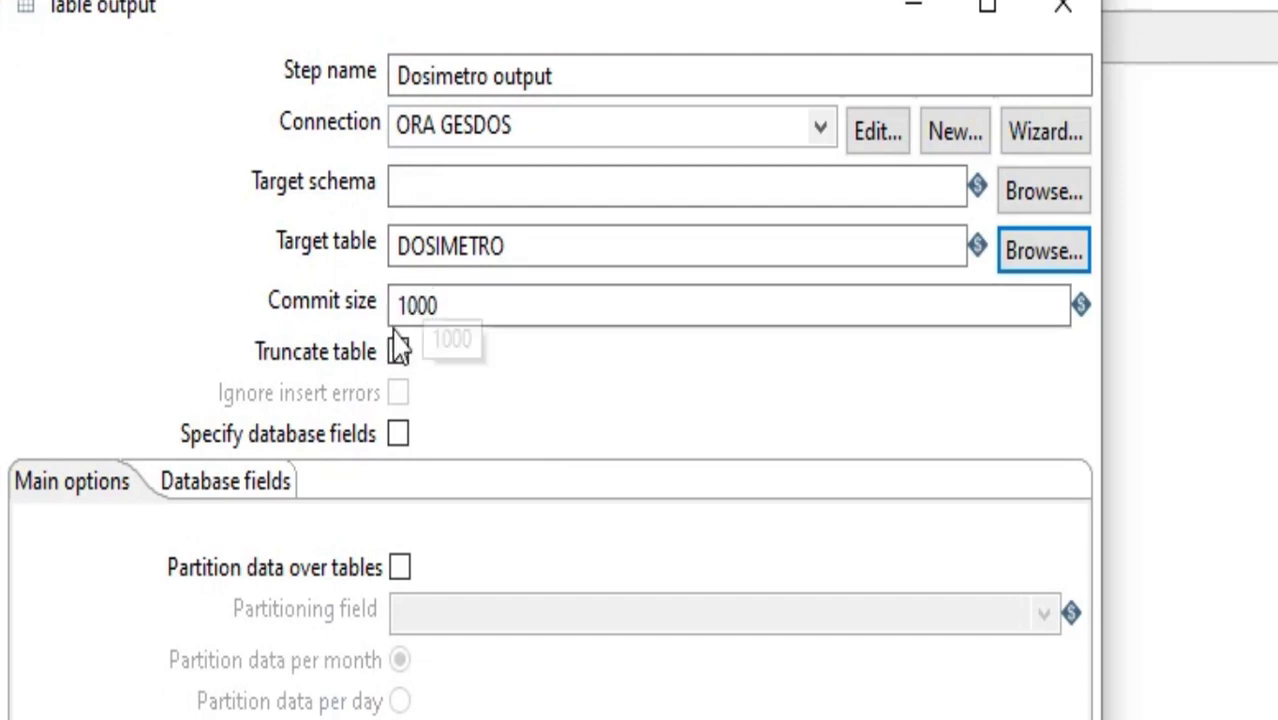
left_click(398, 356)
left_click(474, 314)
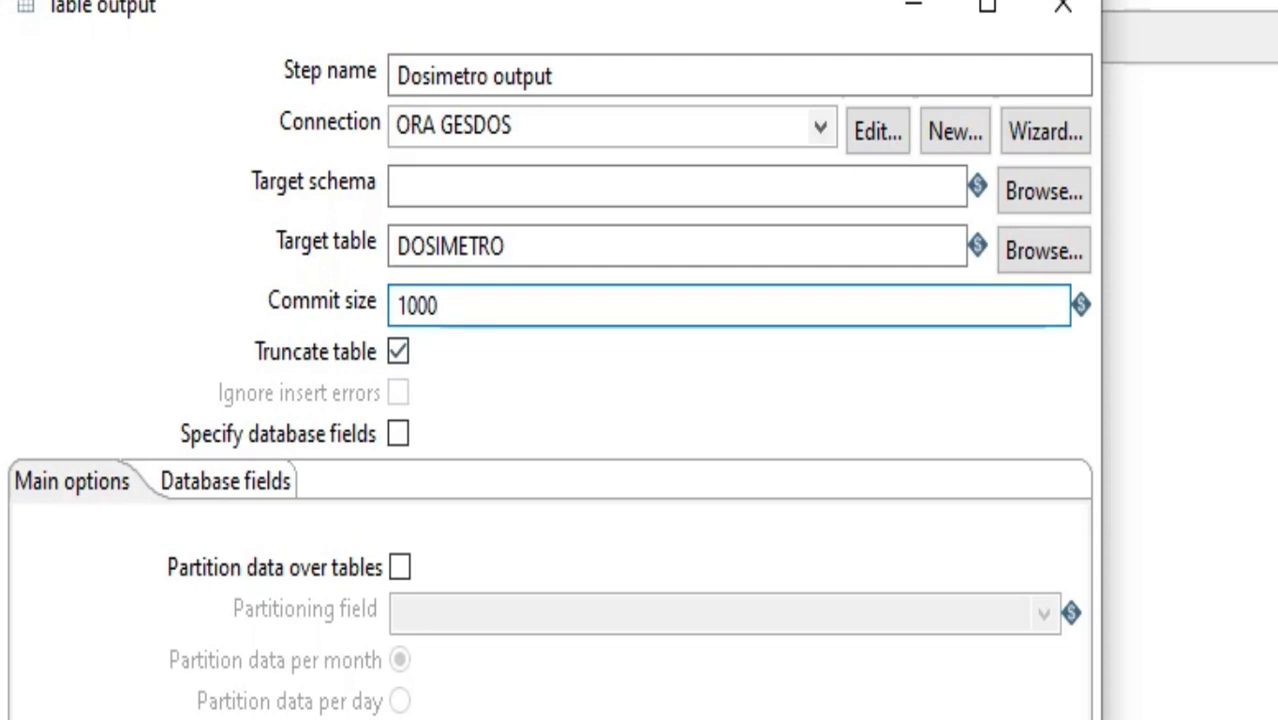
key("Return")
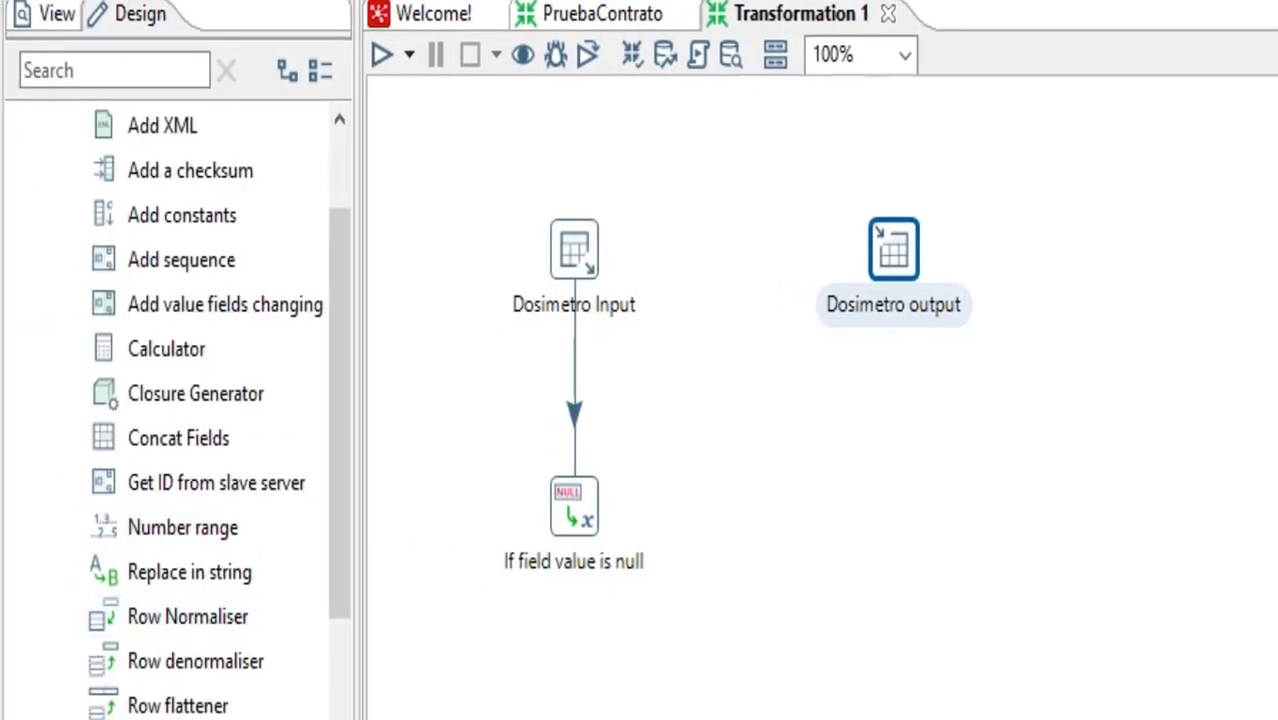
Place a Select values step below Dosimetro output and connect it by main-output hops between If field value is null and Dosimetro output
left_click_drag(162, 719, 890, 487)
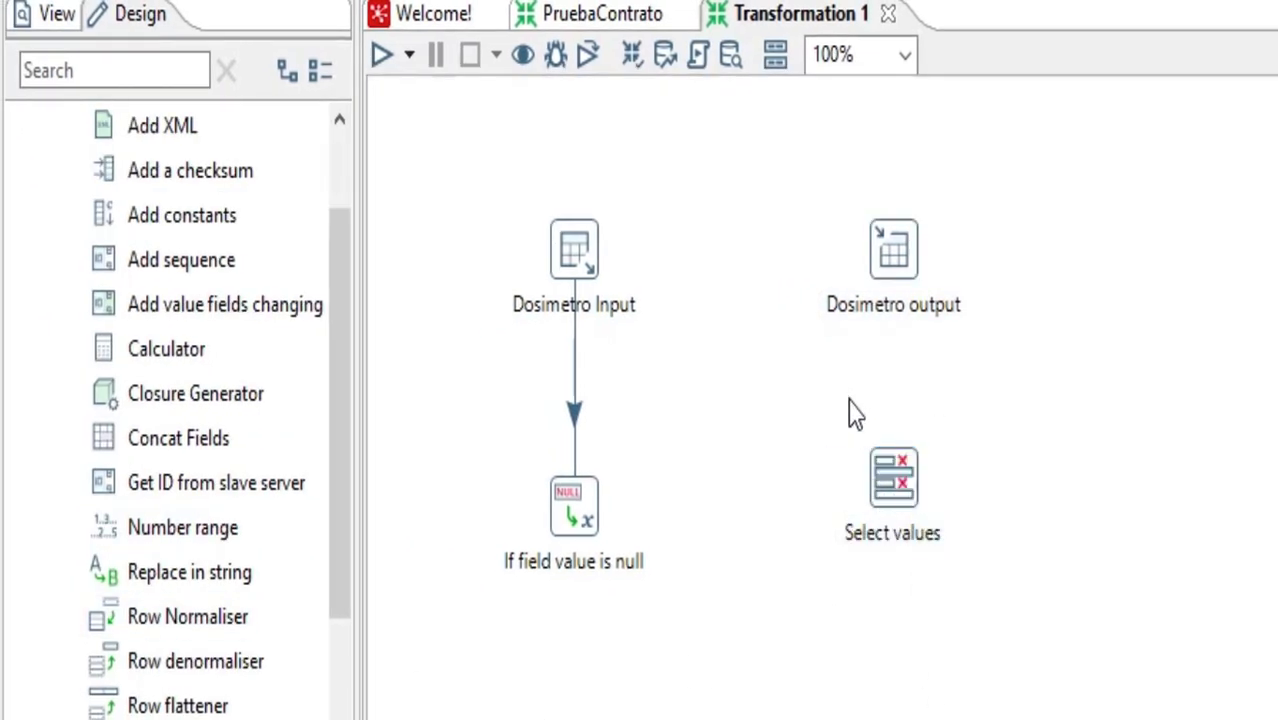
mouse_move(585, 525)
left_click_drag(612, 615, 900, 525)
left_click(979, 494)
mouse_move(900, 530)
left_click_drag(925, 625, 907, 264)
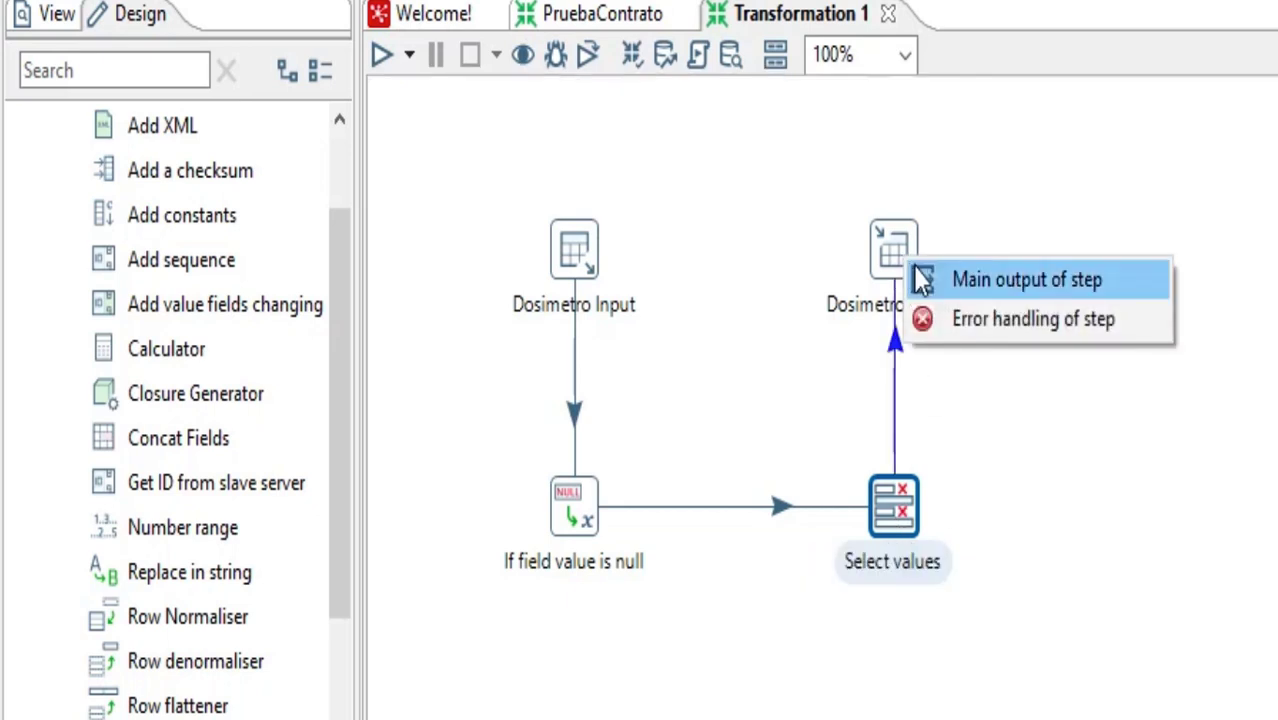
left_click(1017, 290)
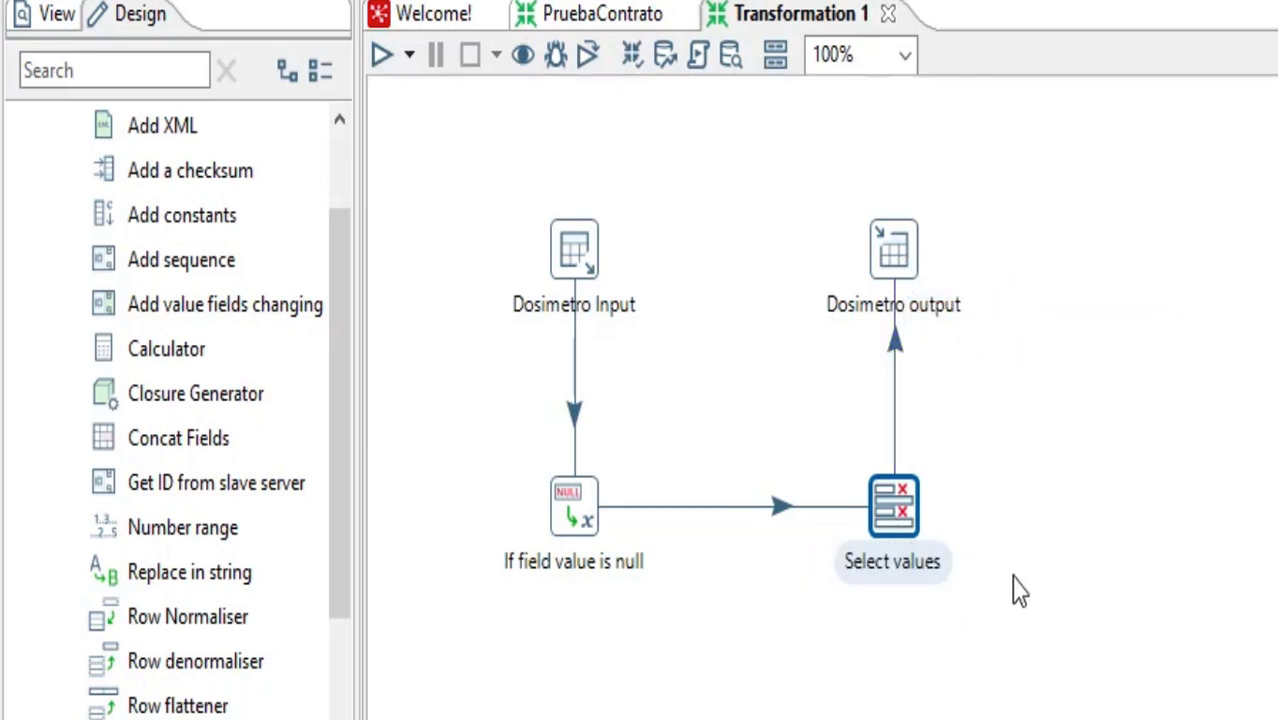
In the Select values step, map source field TraCed to TRAID and EmpCod to EMPID, and accept the mapping
double_click(884, 512)
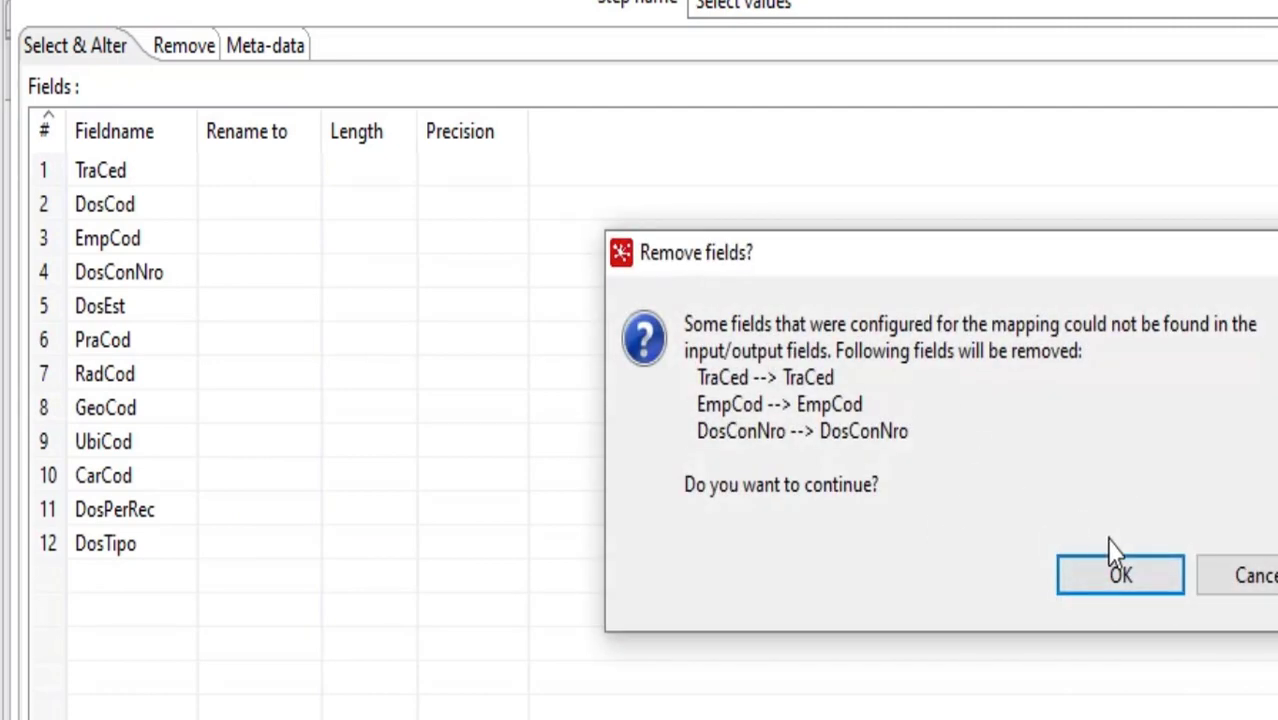
left_click(1125, 575)
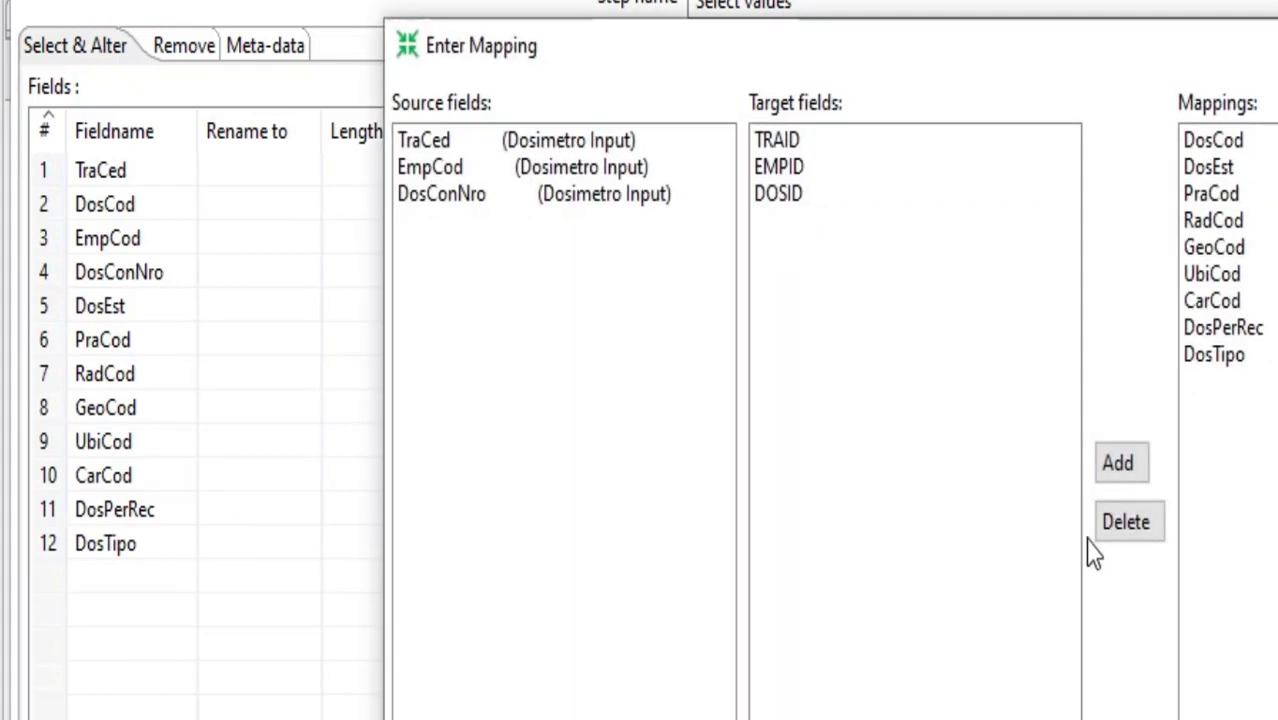
left_click(436, 145)
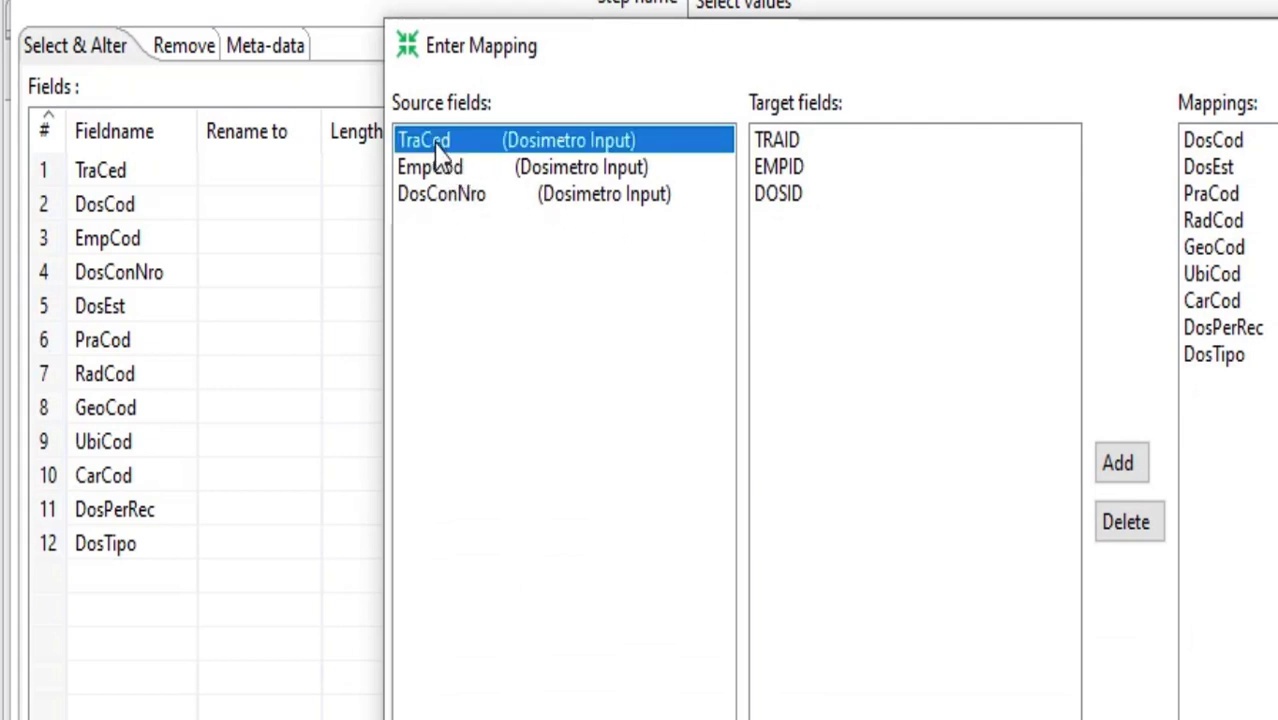
left_click(800, 142)
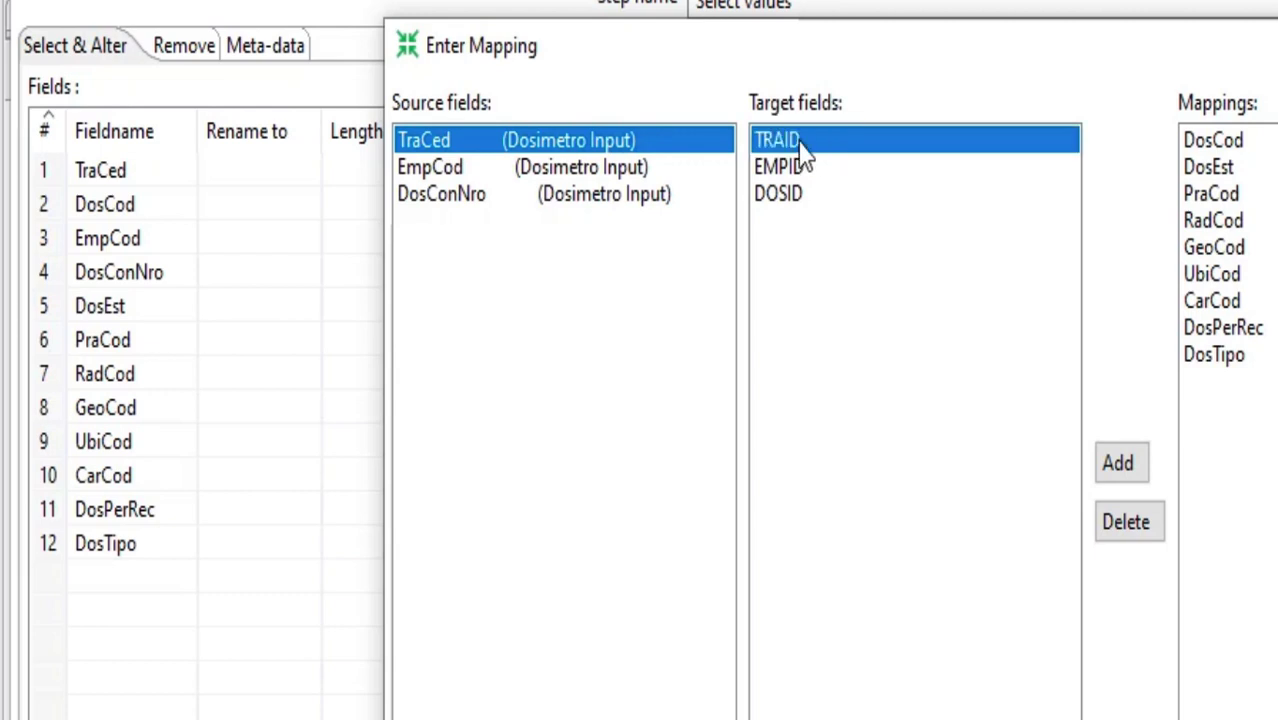
left_click(1120, 465)
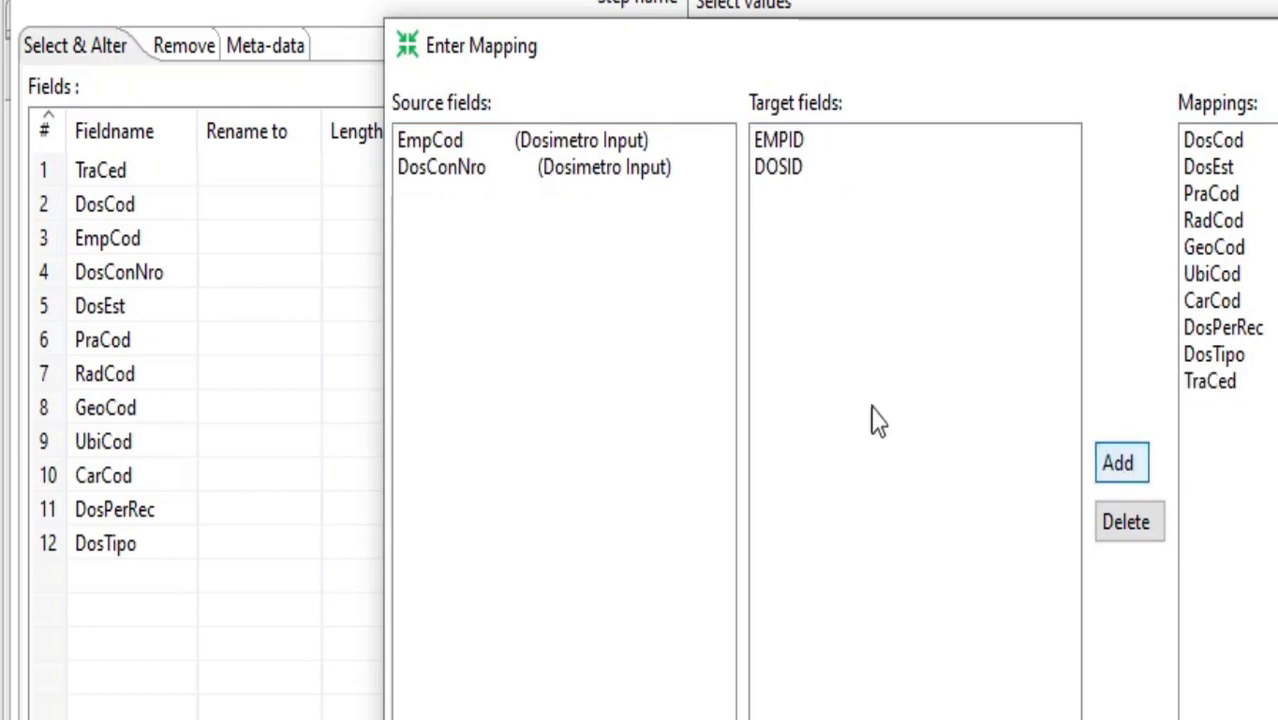
left_click(453, 146)
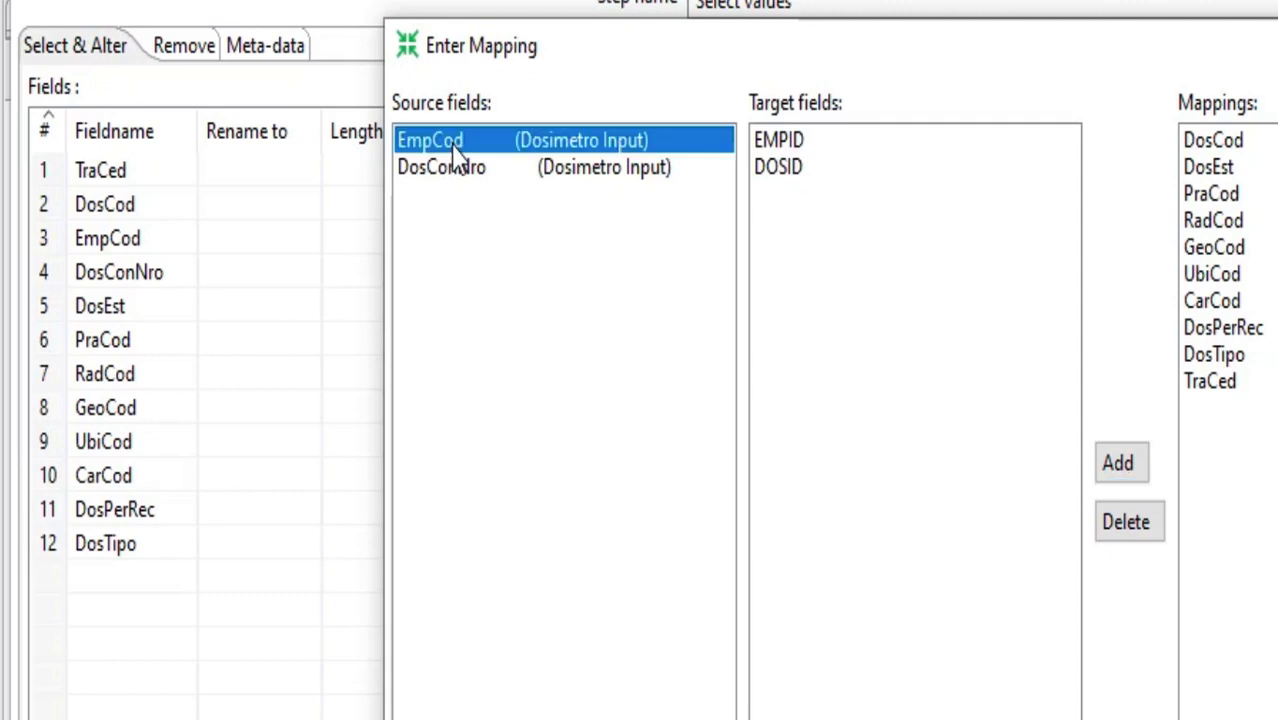
left_click(798, 143)
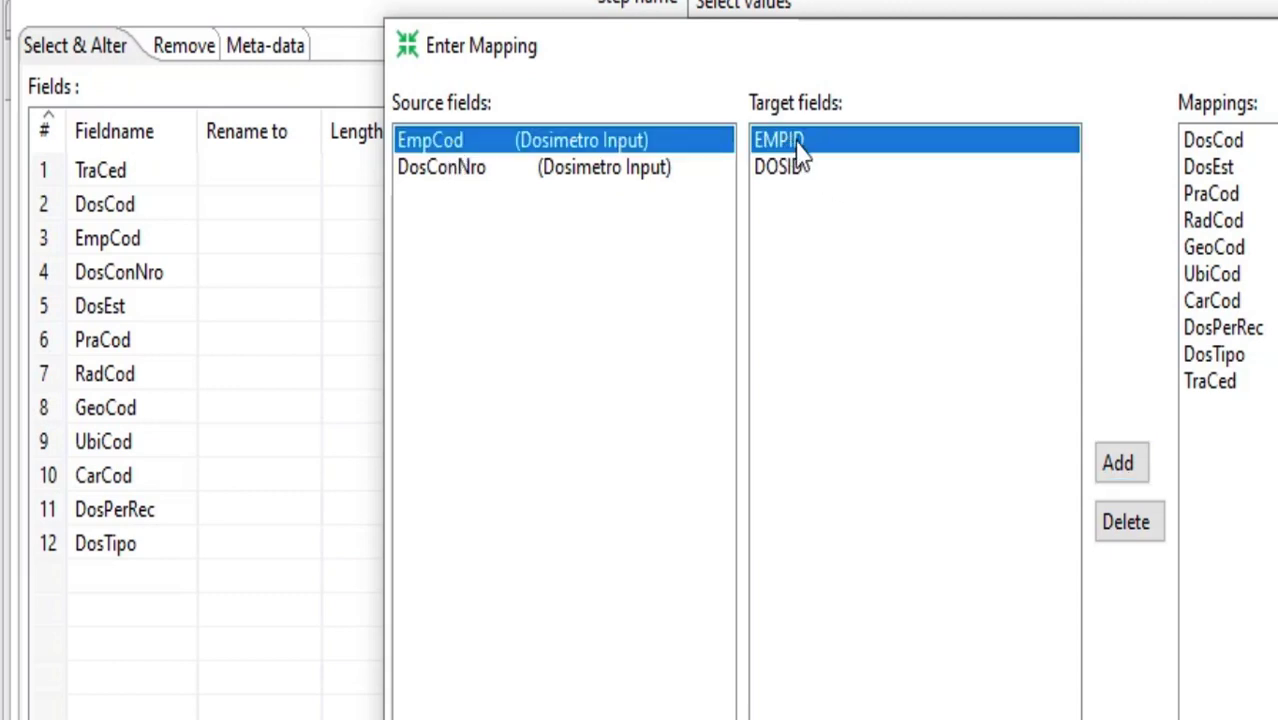
left_click(1122, 463)
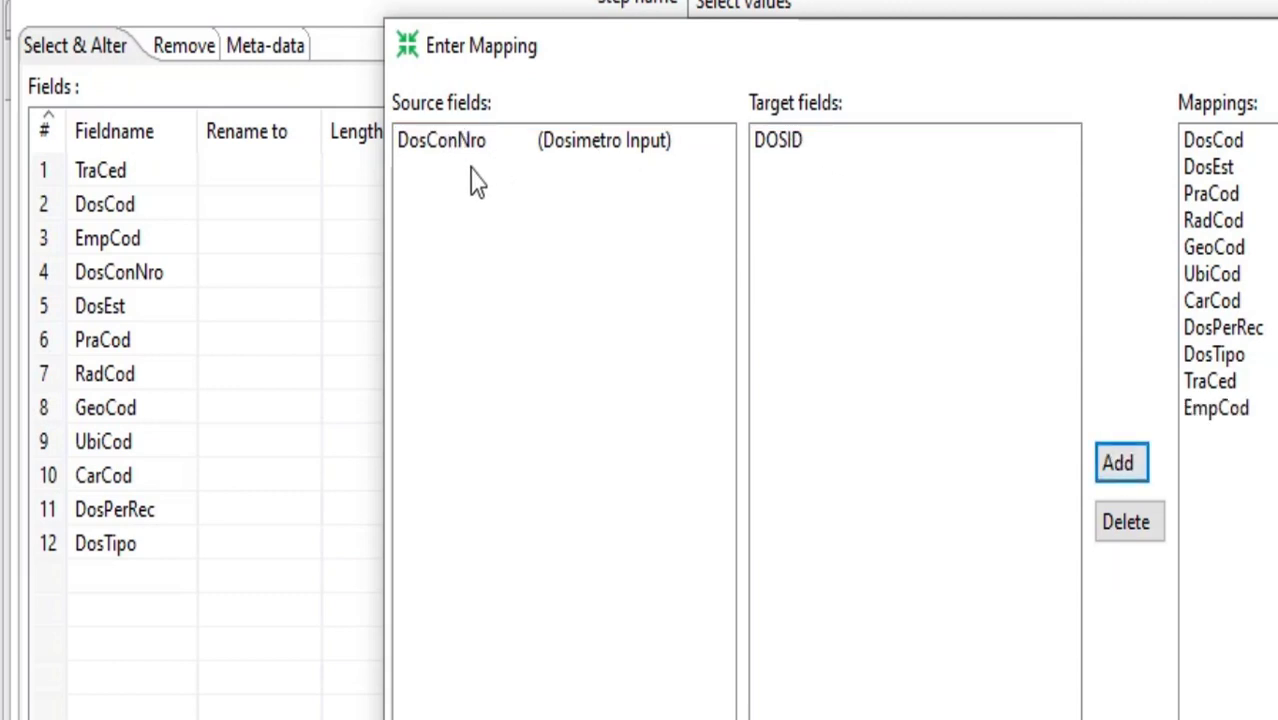
left_click(900, 718)
left_click(982, 716)
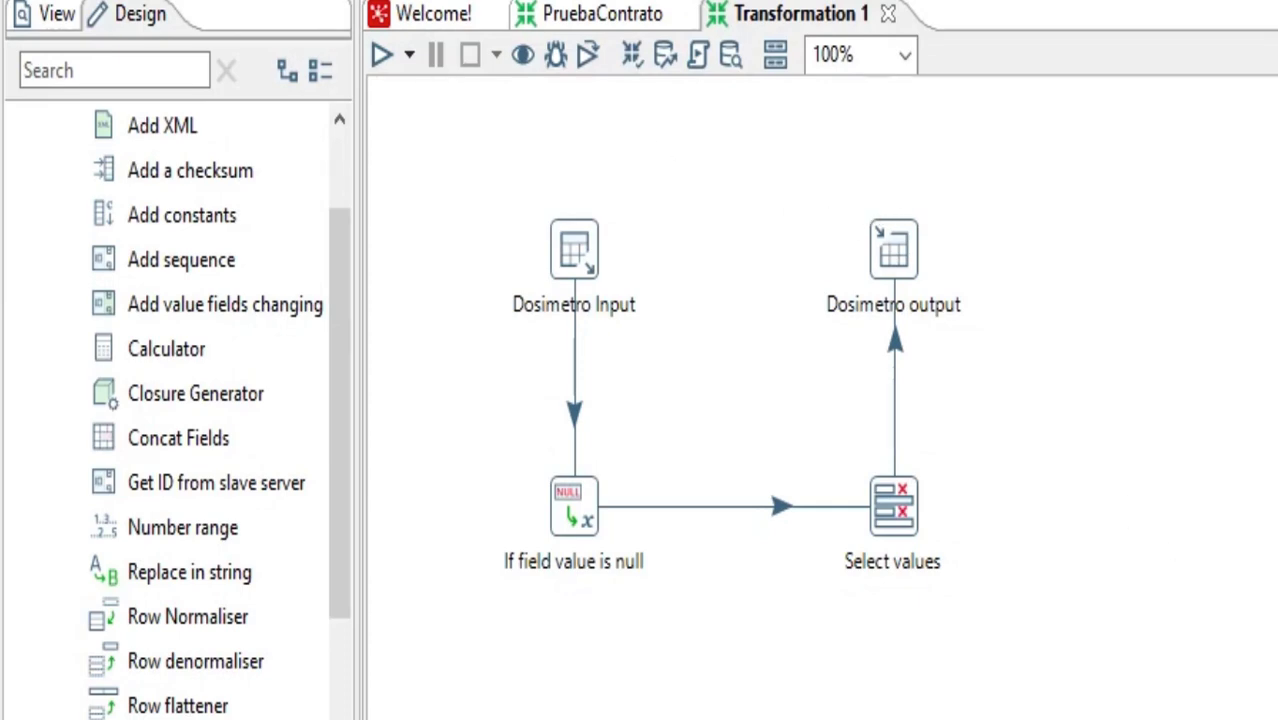
Save the transformation as PruebaDosimetro in the Gesdos folder
key("ctrl+s")
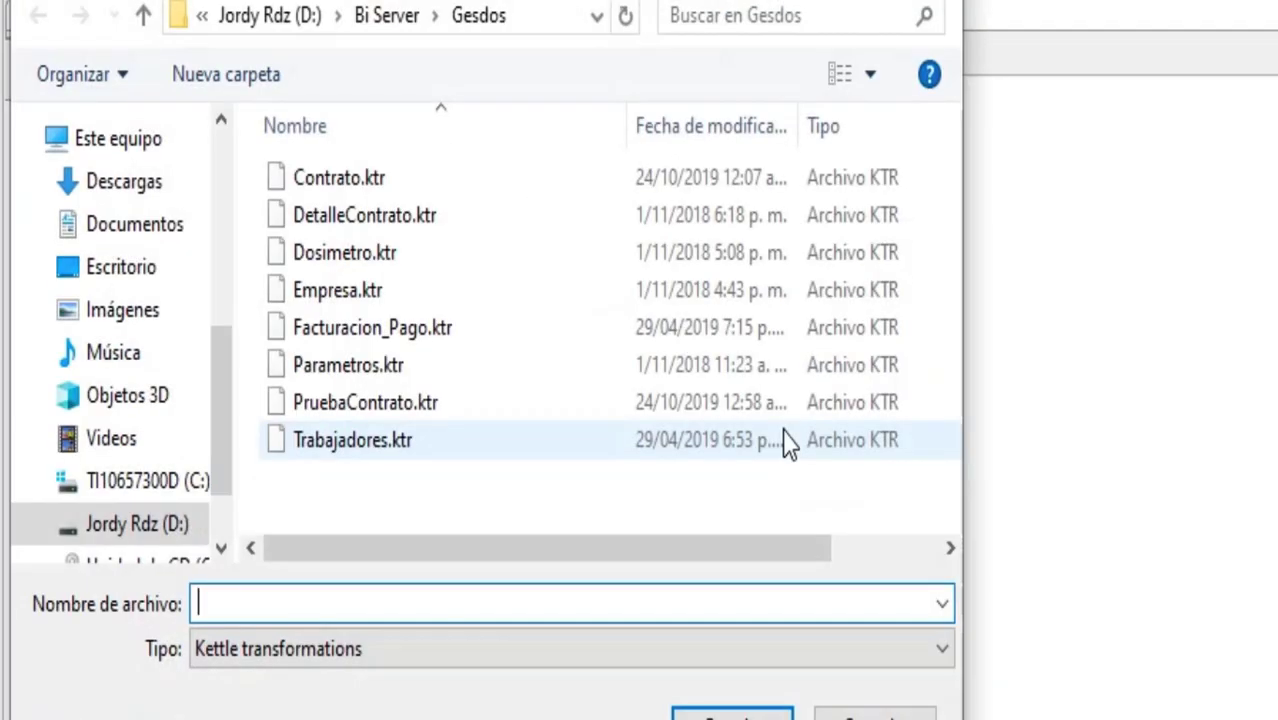
type("Prueba")
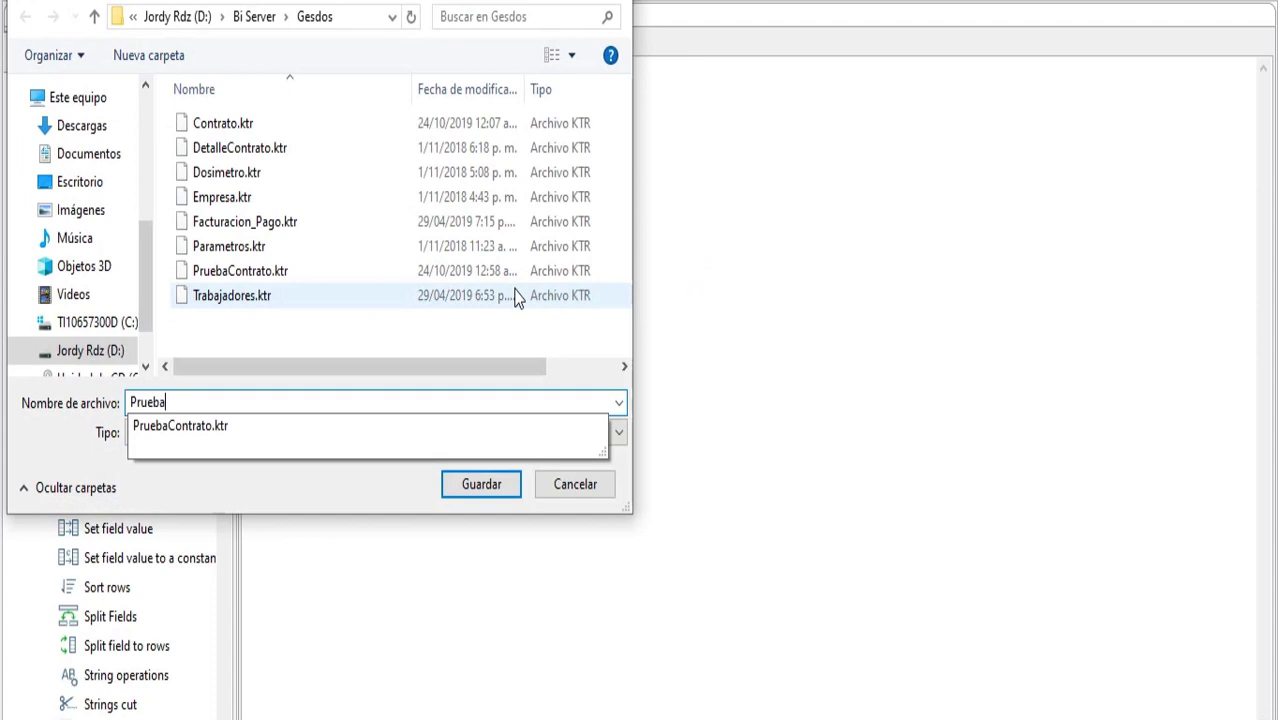
type("Dosimetro")
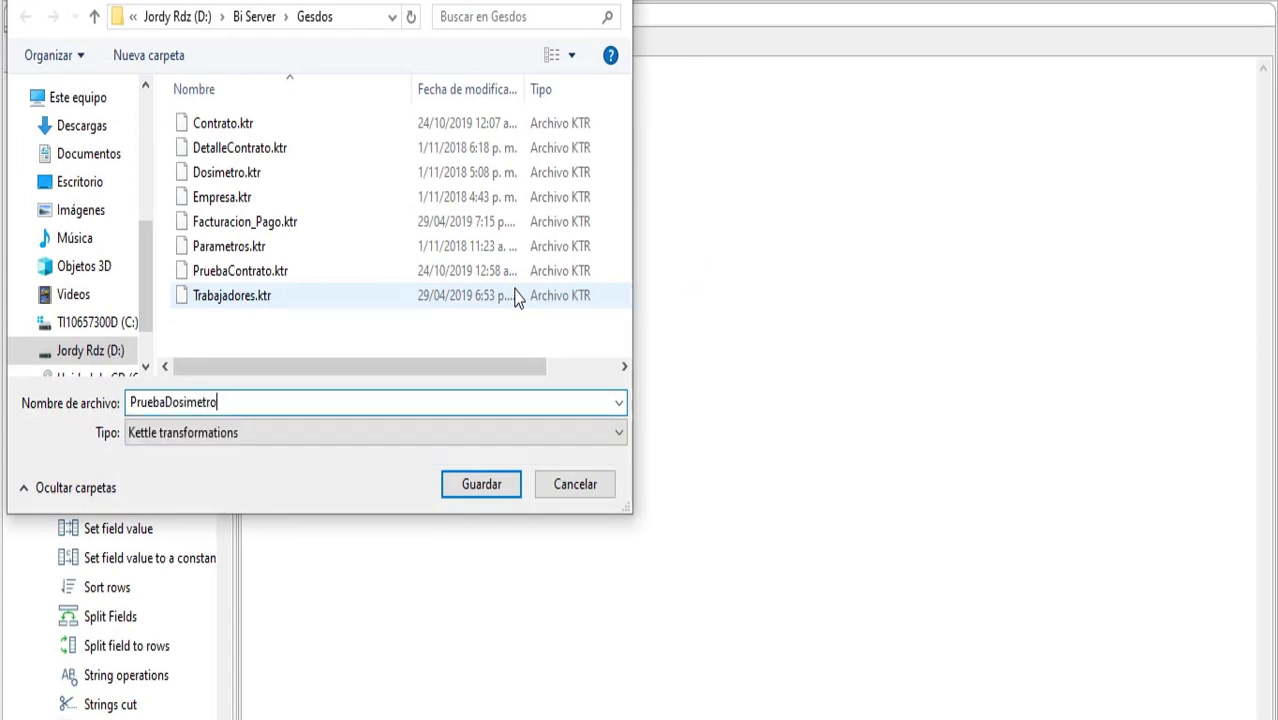
key("Return")
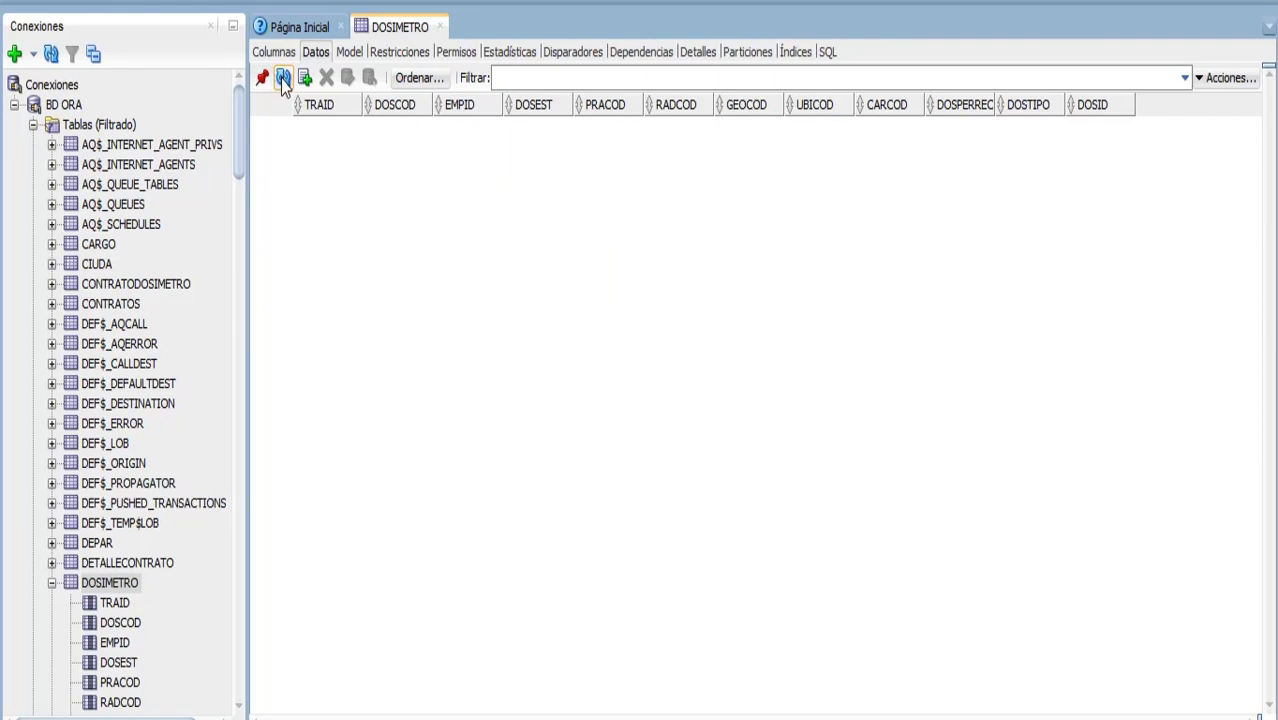
Switch to SQL Developer and refresh the data of the Oracle DOSIMETRO table
left_click(280, 54)
left_click(306, 54)
left_click(284, 78)
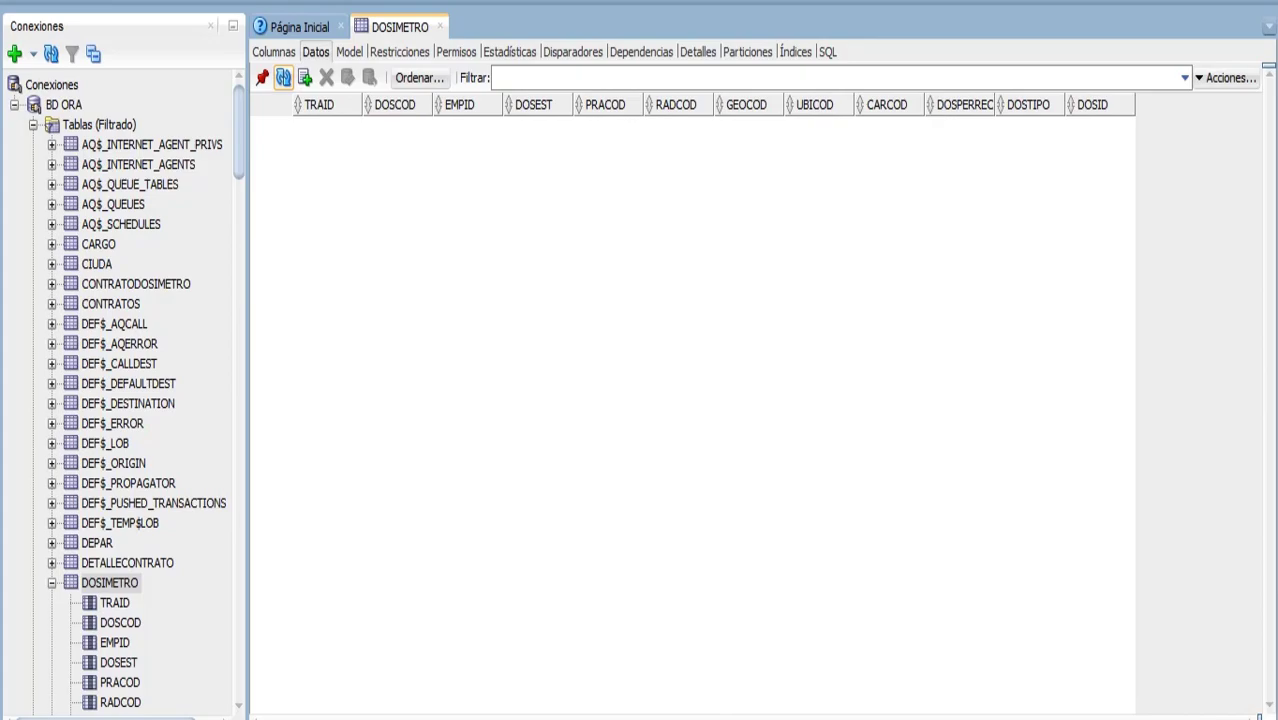
Switch back to Pentaho and run the PruebaDosimetro transformation with the Pentaho local run configuration
left_click(714, 717)
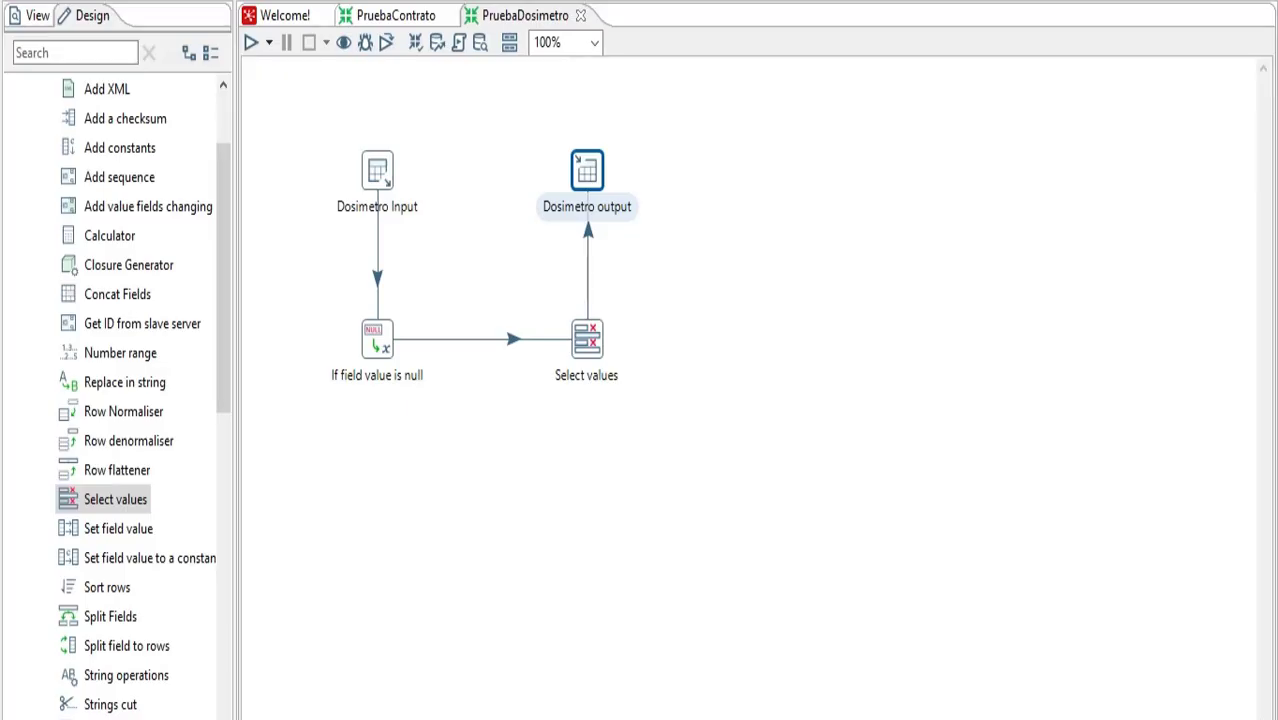
left_click(714, 331)
left_click(251, 44)
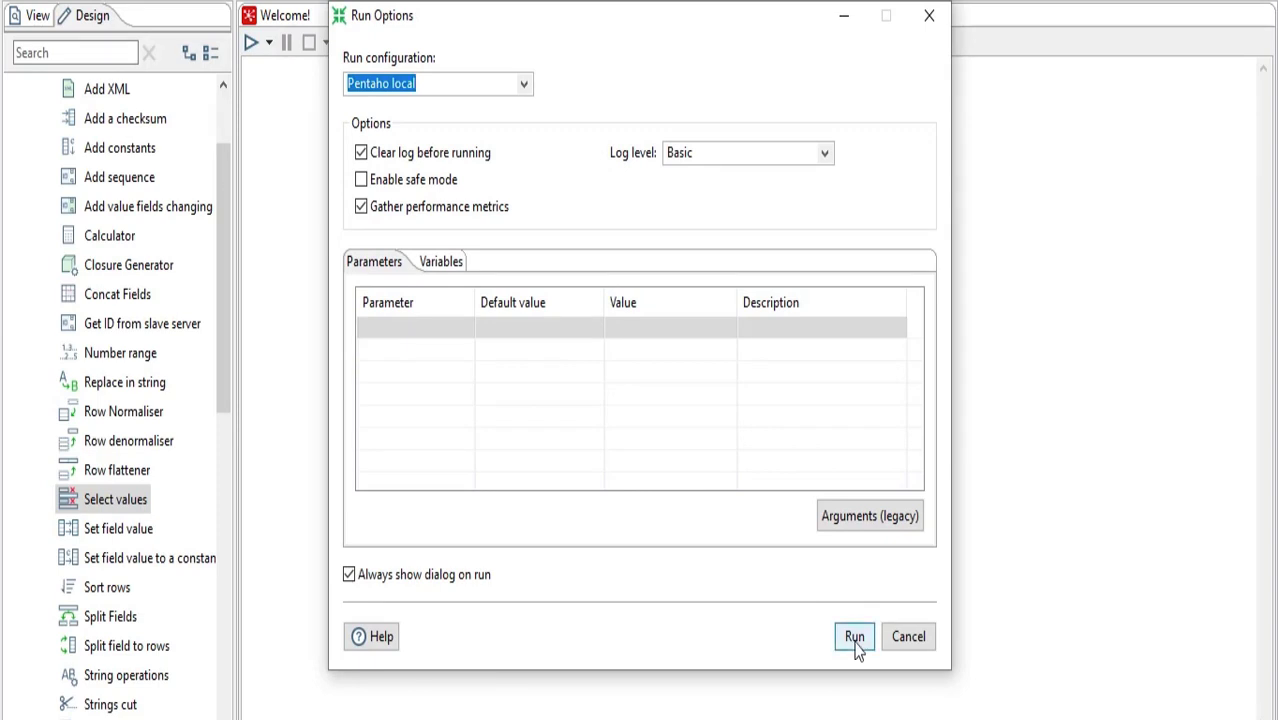
left_click(856, 646)
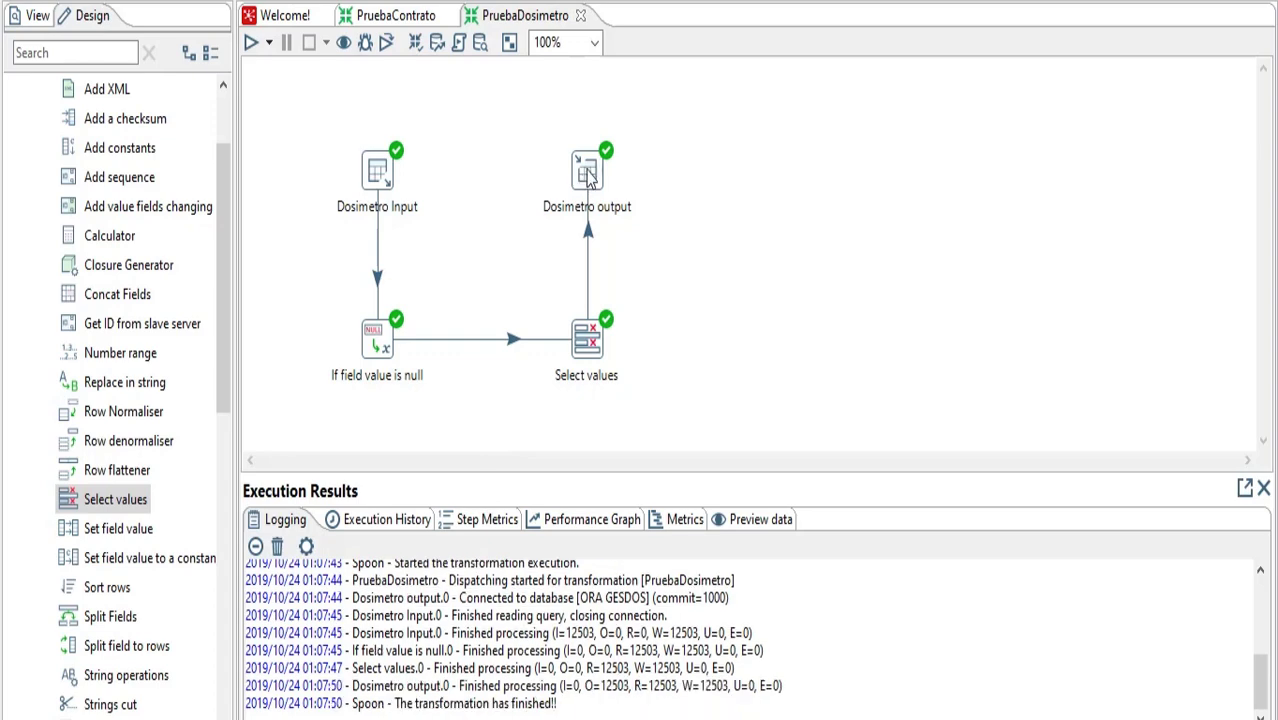
Review the step metrics of the run, comparing rows read, written and output from Dosimetro Input to Dosimetro output
left_click(477, 528)
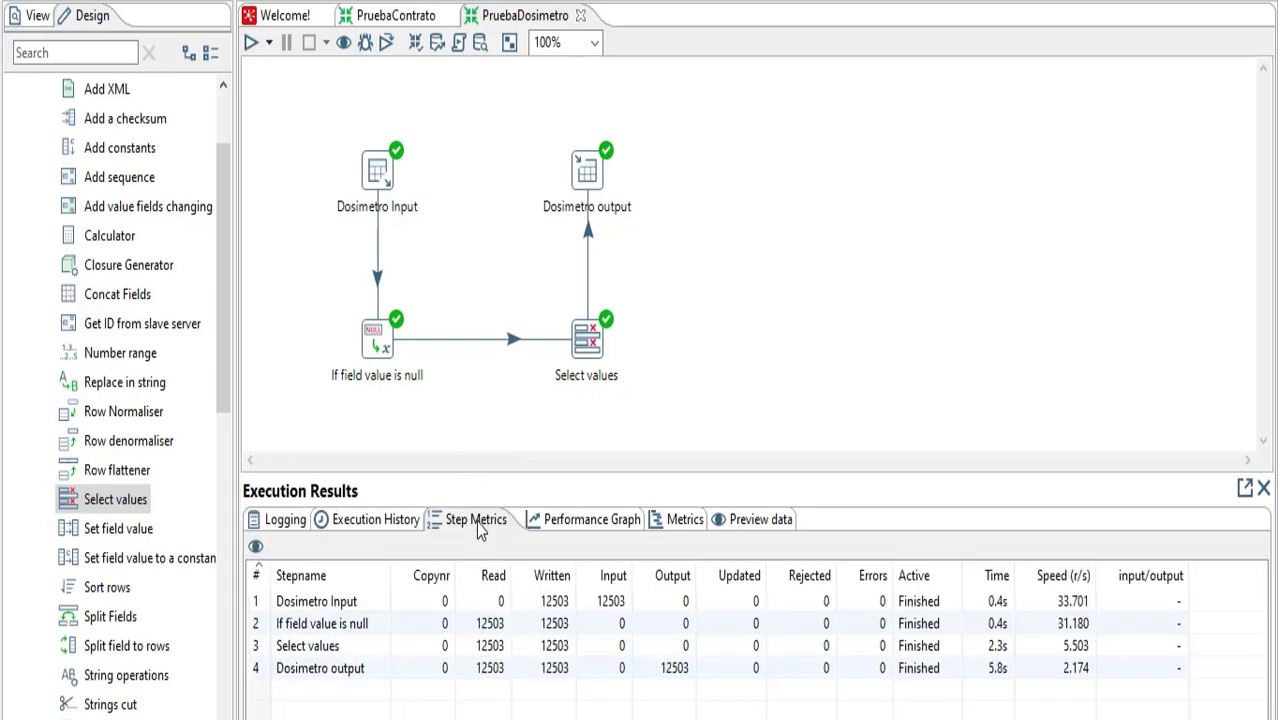
left_click(566, 604)
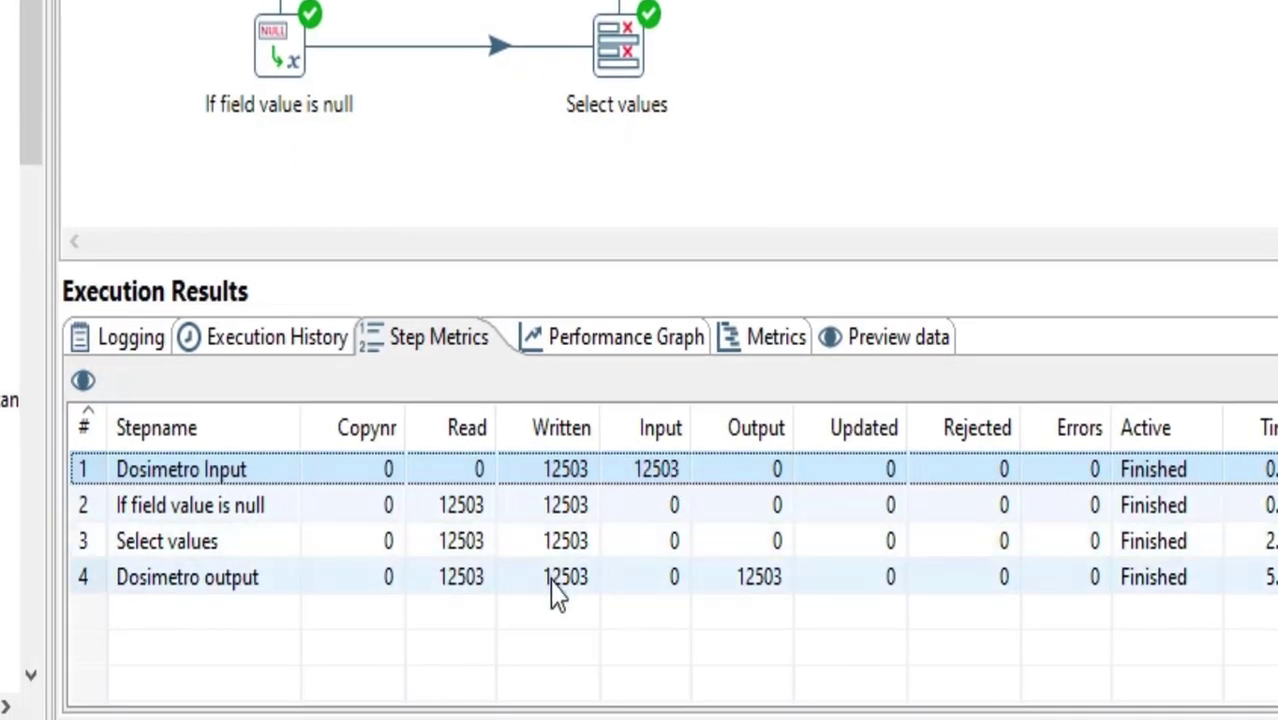
left_click(473, 508)
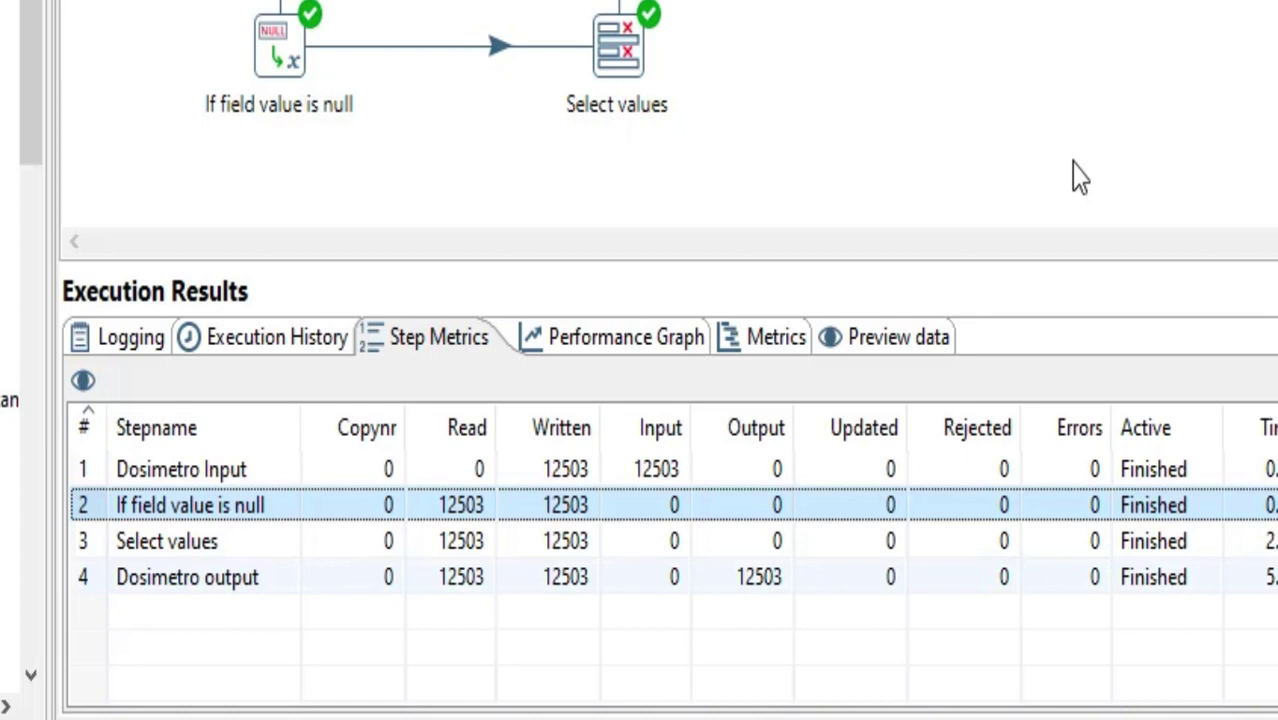
left_click(766, 580)
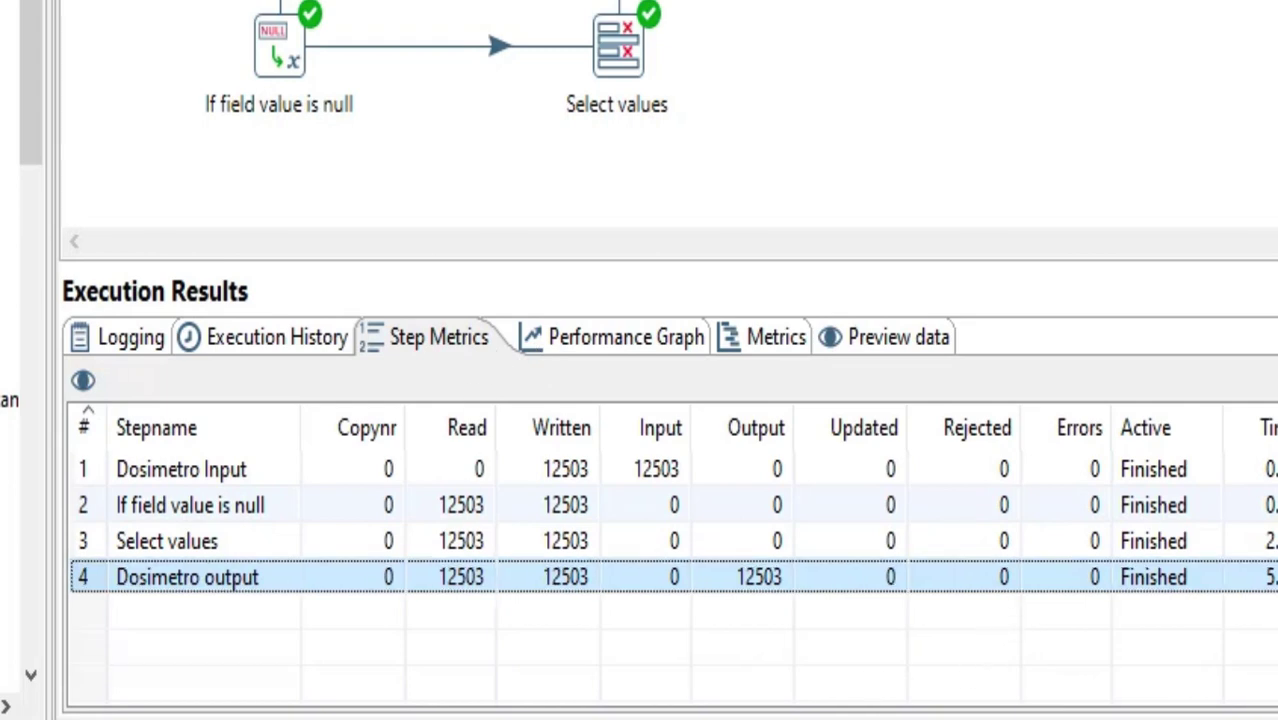
Switch to SQL Developer, refresh the DOSIMETRO table's data and examine the DOSTIPO column for the null replacements
left_click(964, 715)
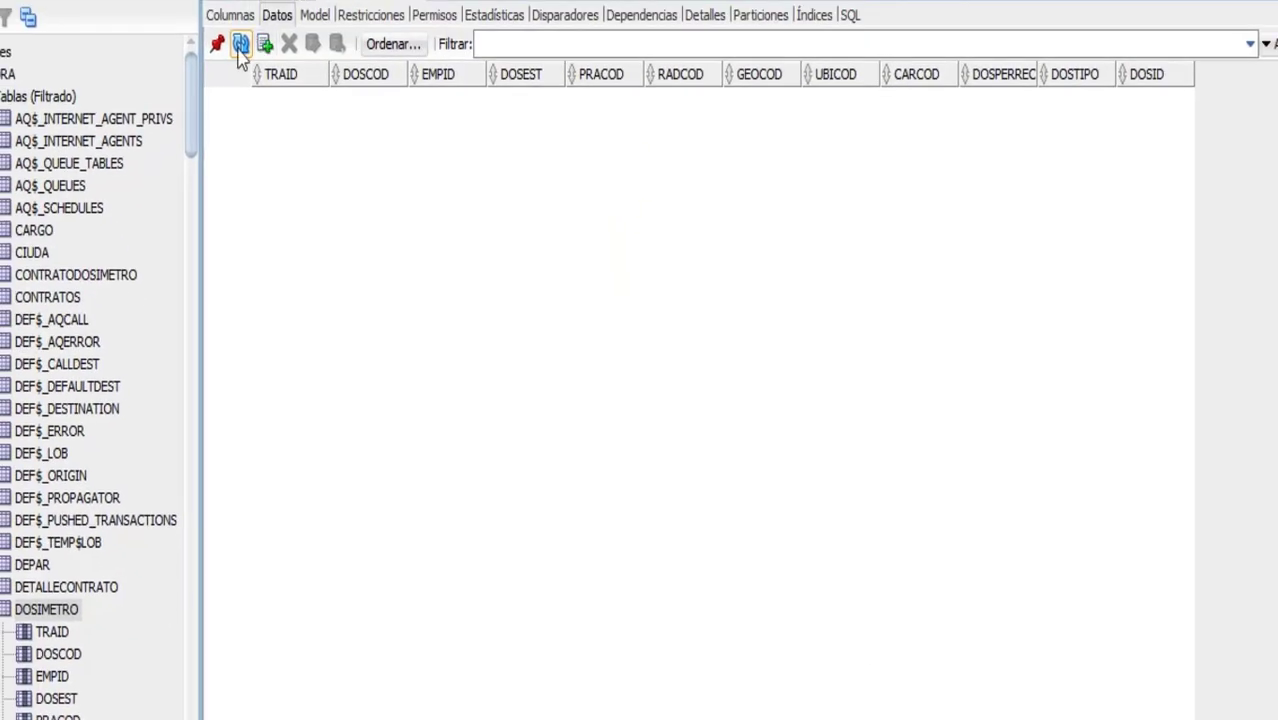
left_click(240, 45)
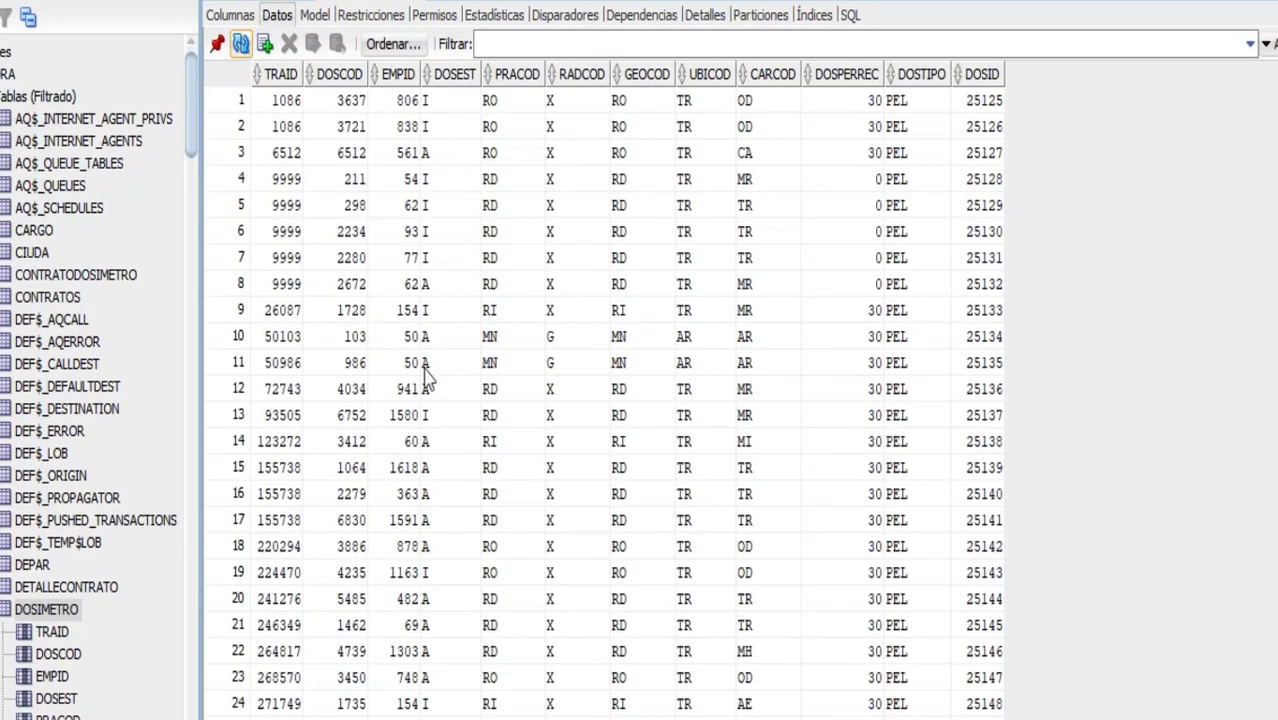
left_click_drag(927, 114, 905, 392)
scroll(905, 365, "up", 20)
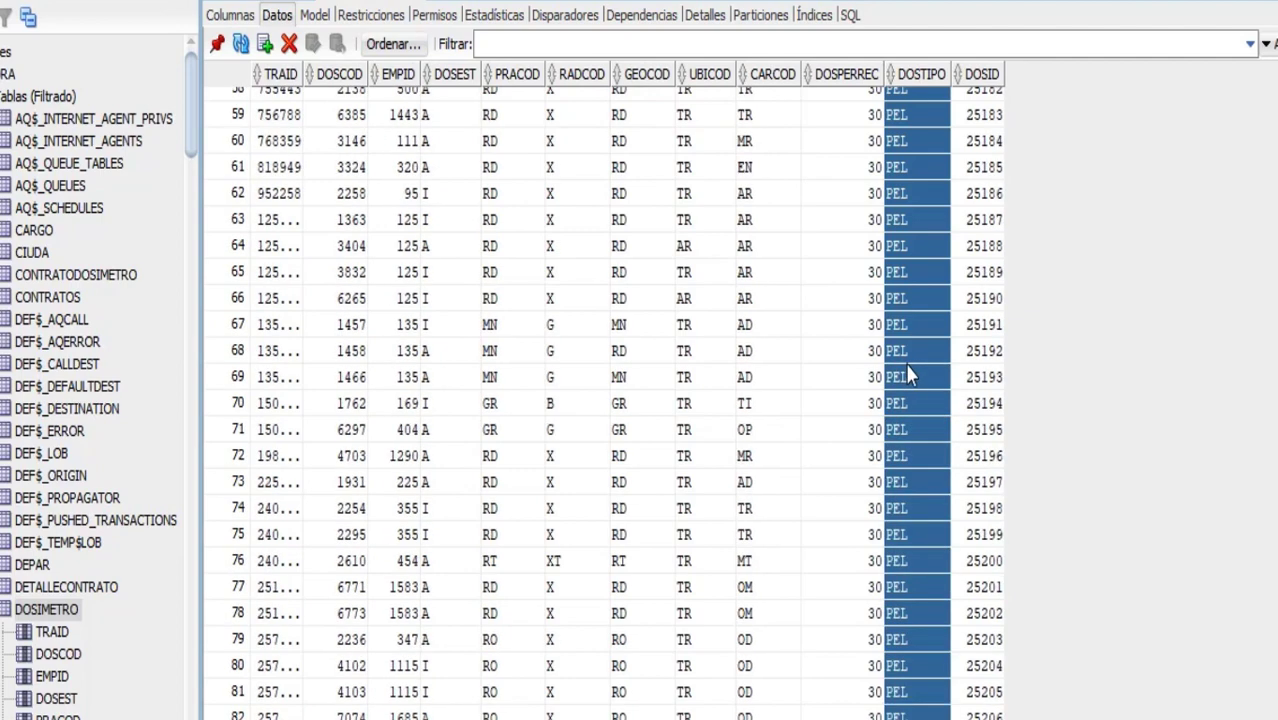
scroll(870, 322, "up", 3)
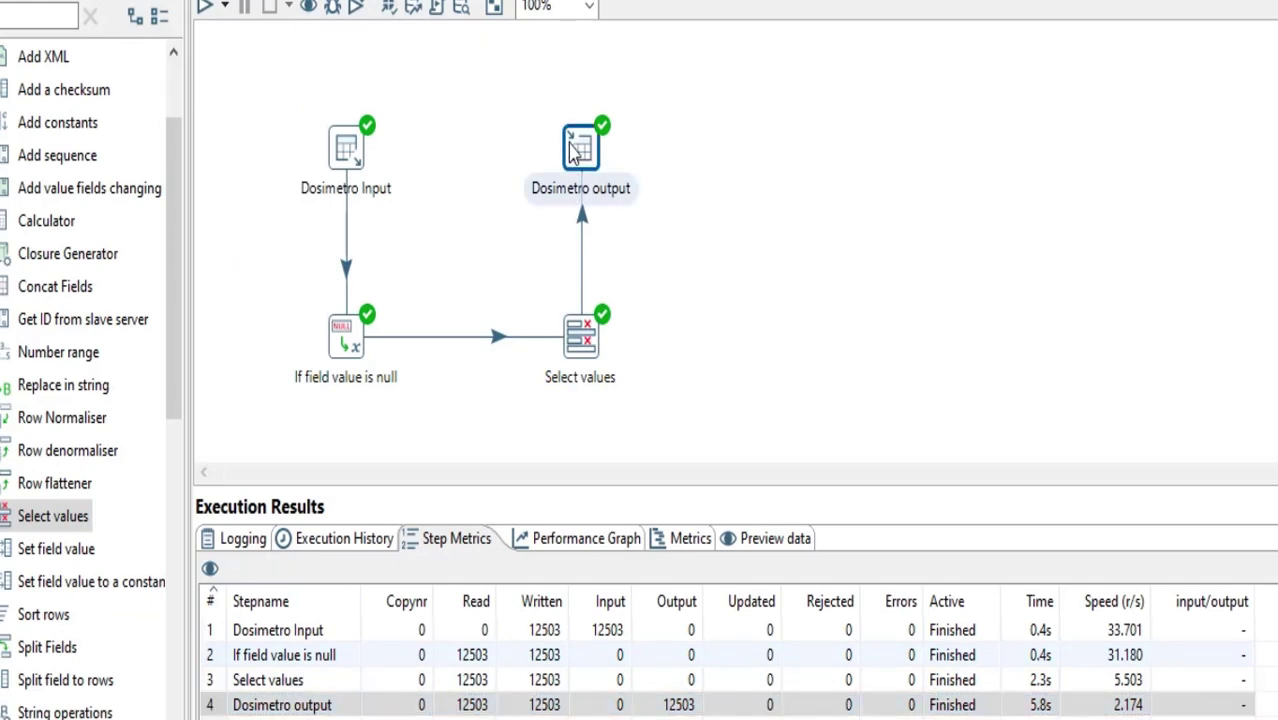
Turn off the Truncate table option in the Dosimetro output step
double_click(577, 148)
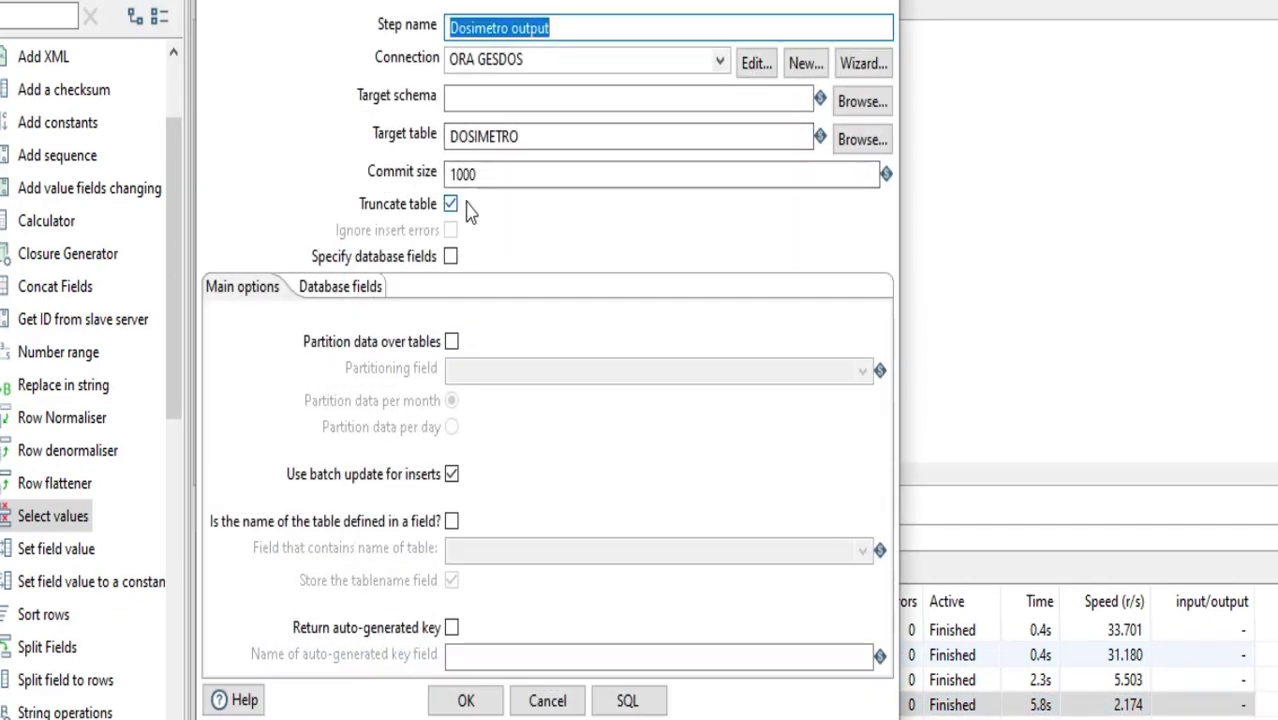
left_click(451, 204)
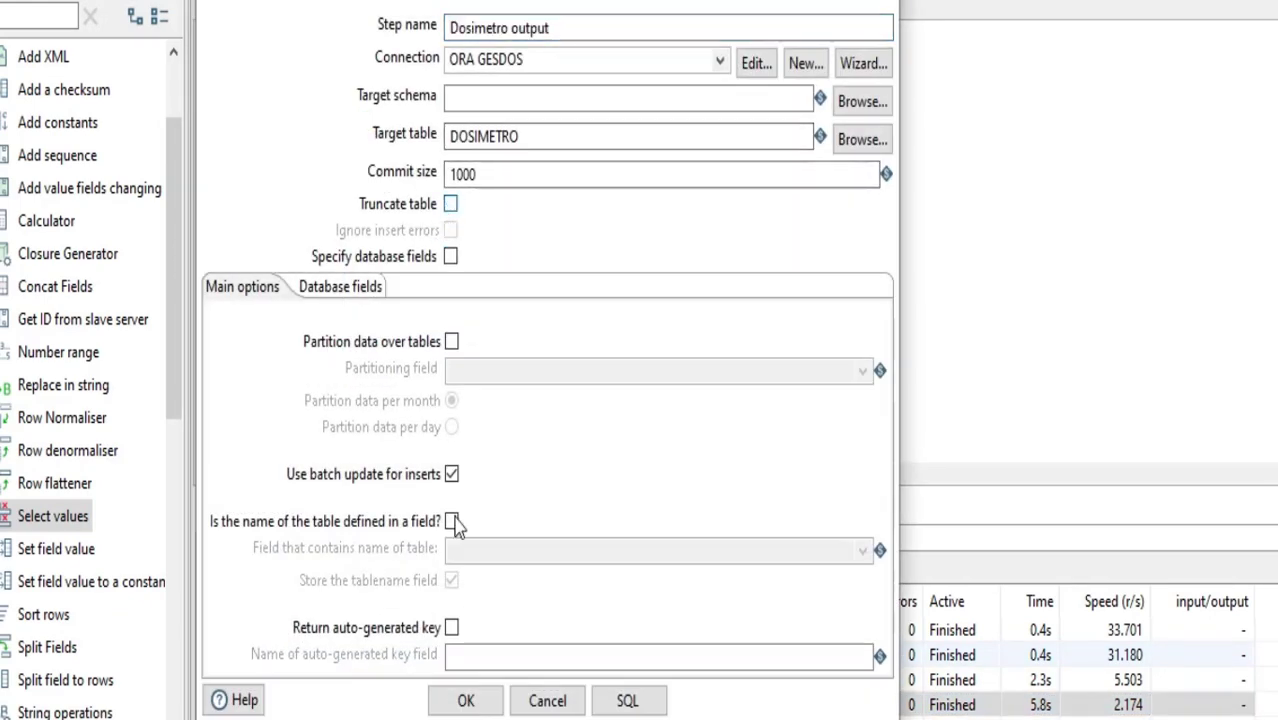
left_click(466, 700)
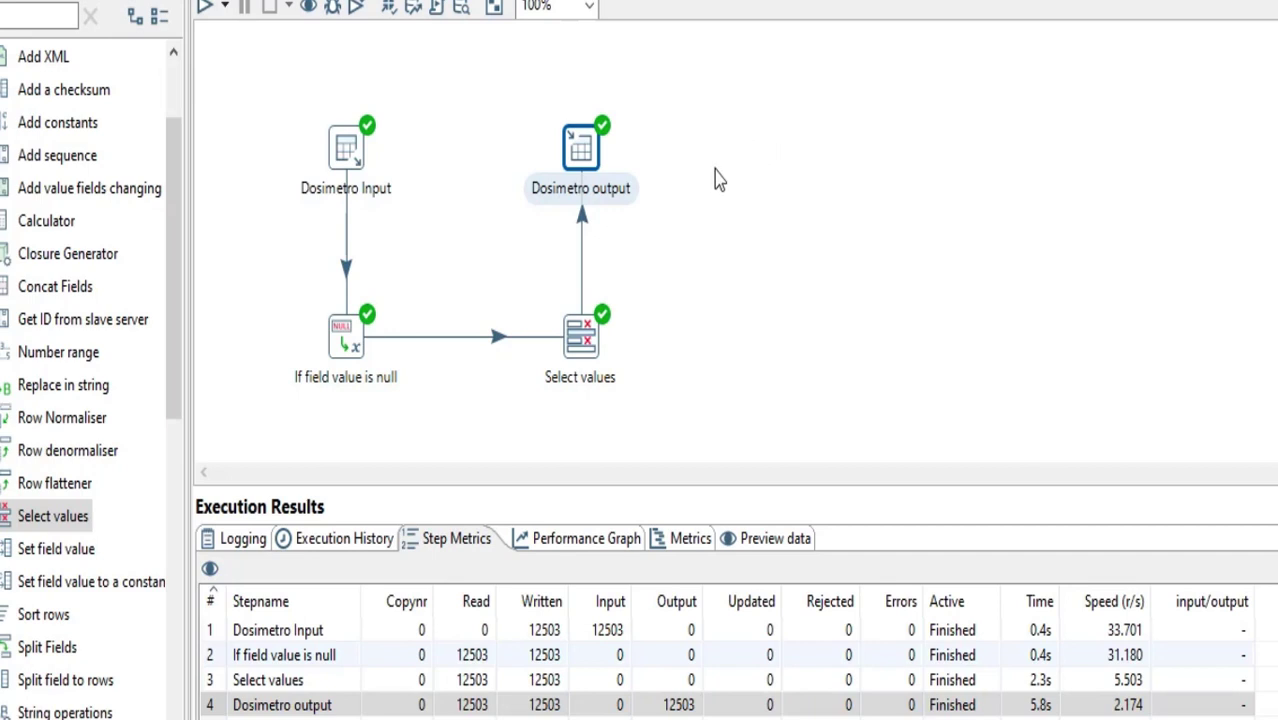
Save and run the transformation with the Pentaho local configuration, and inspect the error details of the Dosimetro output step
left_click(204, 8)
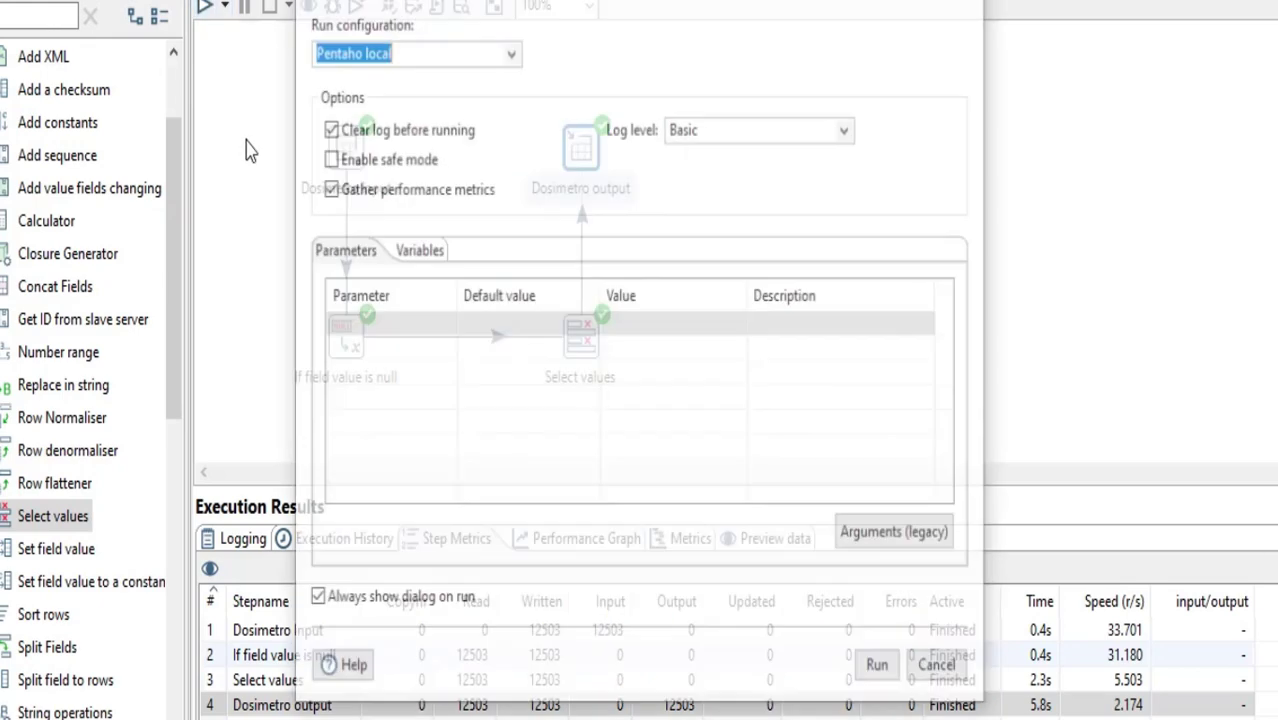
left_click(880, 670)
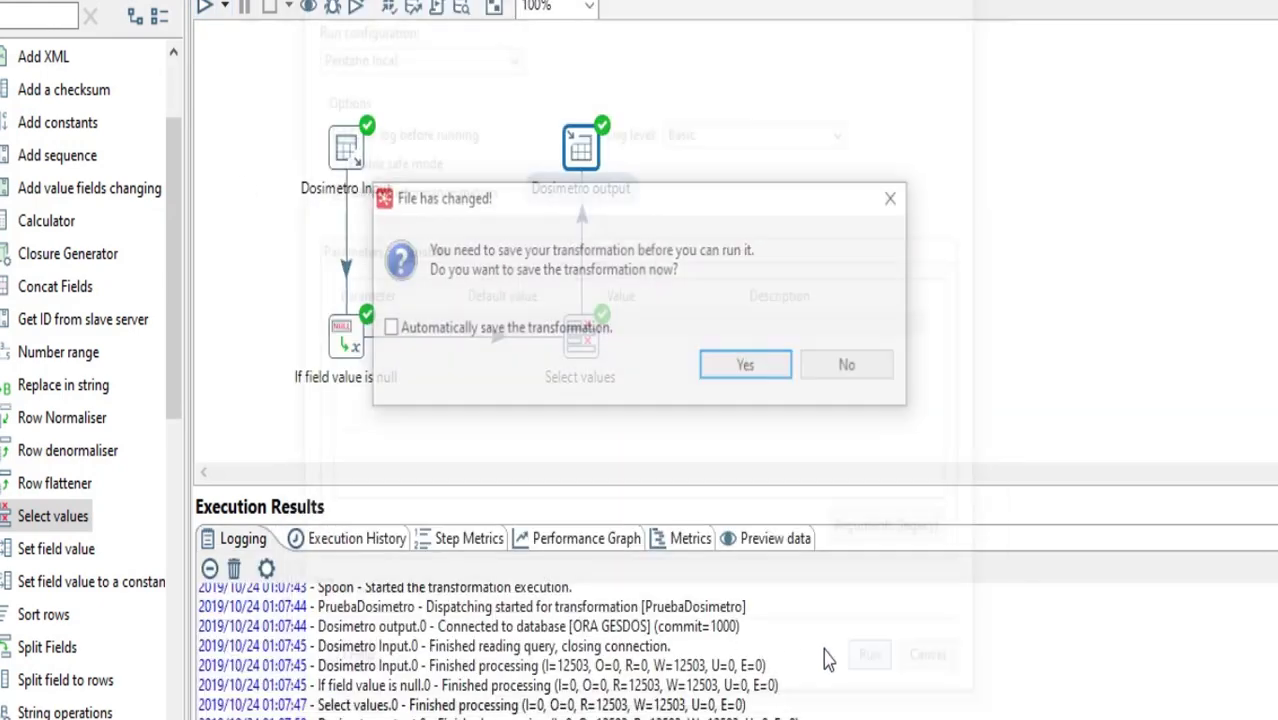
left_click(741, 372)
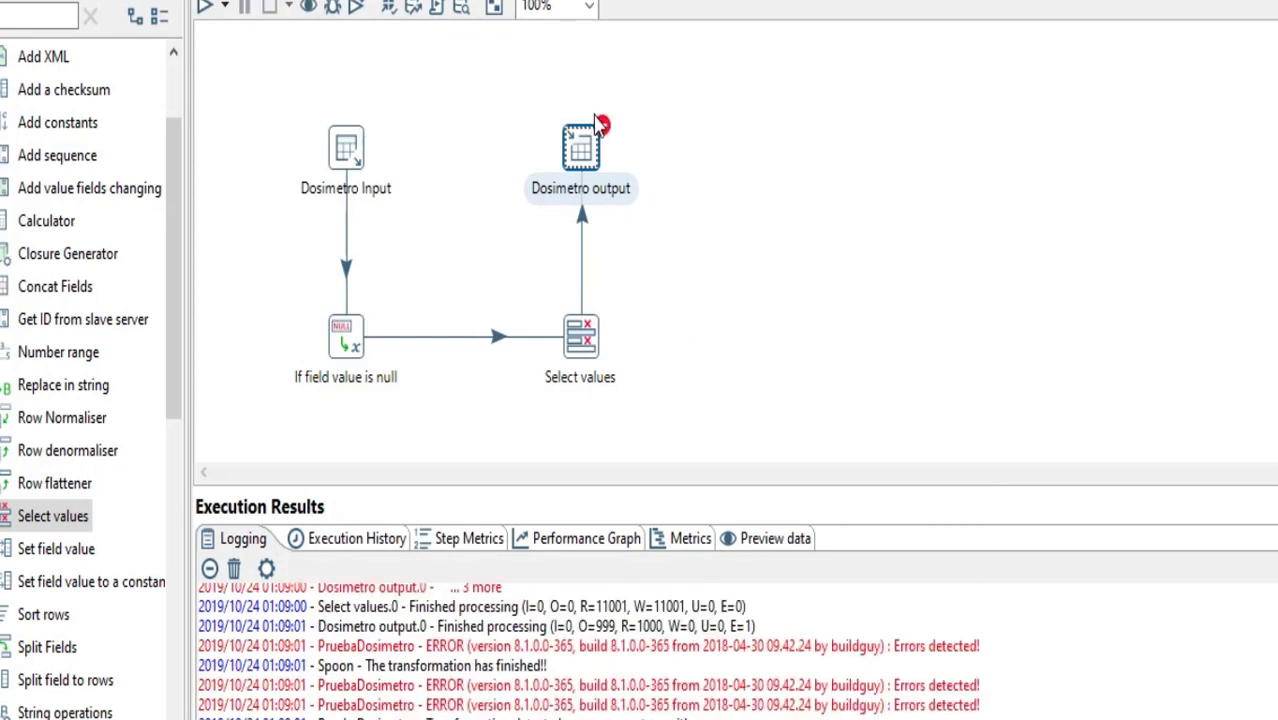
mouse_move(603, 130)
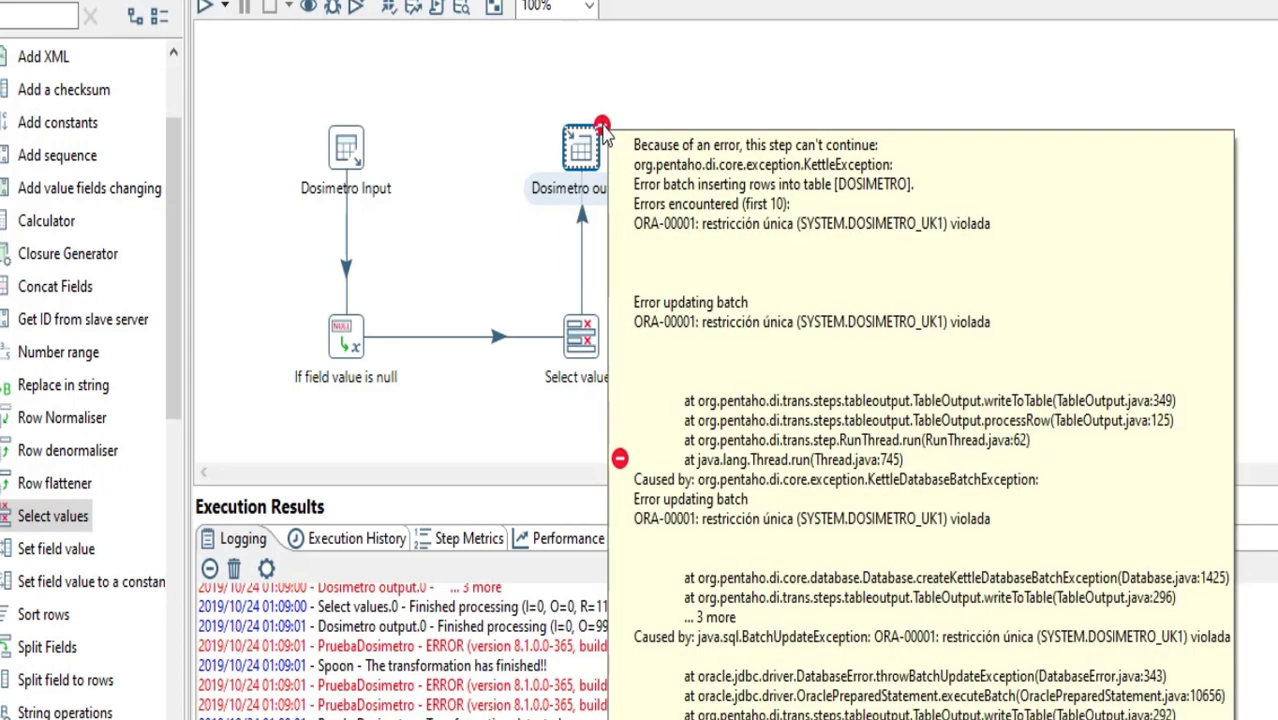
Turn the Truncate table option back on in the Dosimetro output step
double_click(580, 148)
left_click(450, 204)
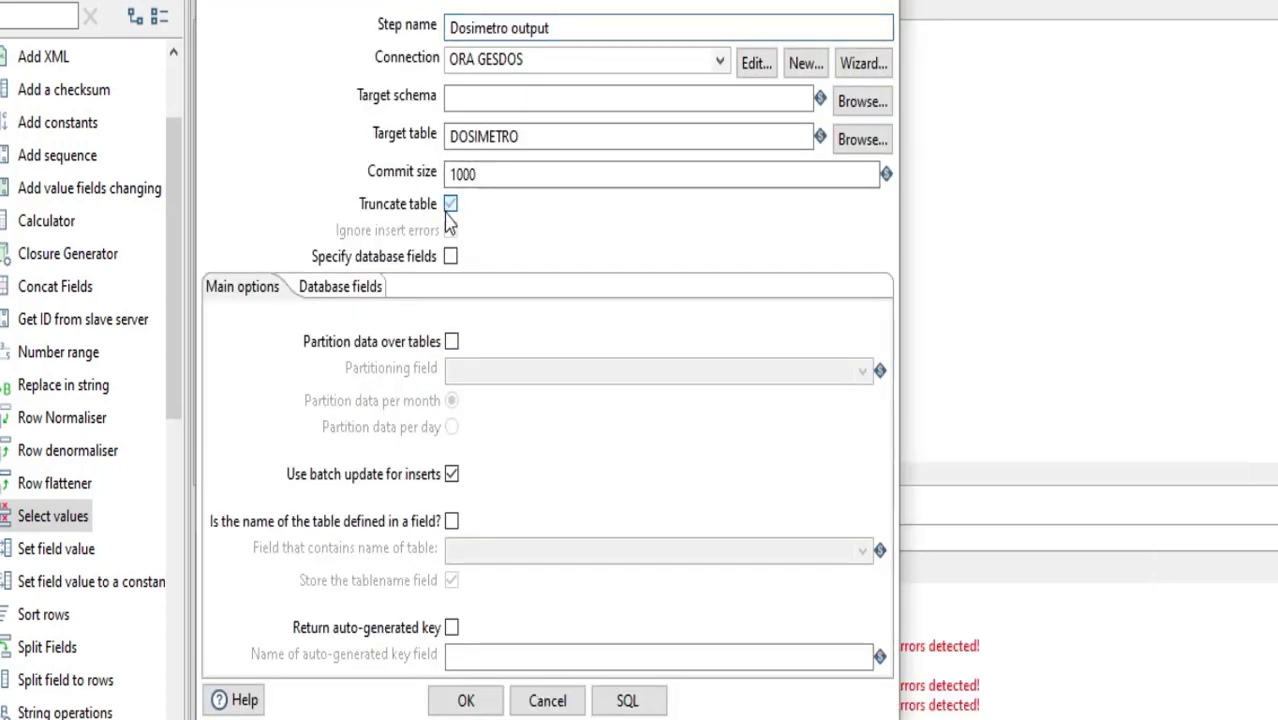
left_click(483, 707)
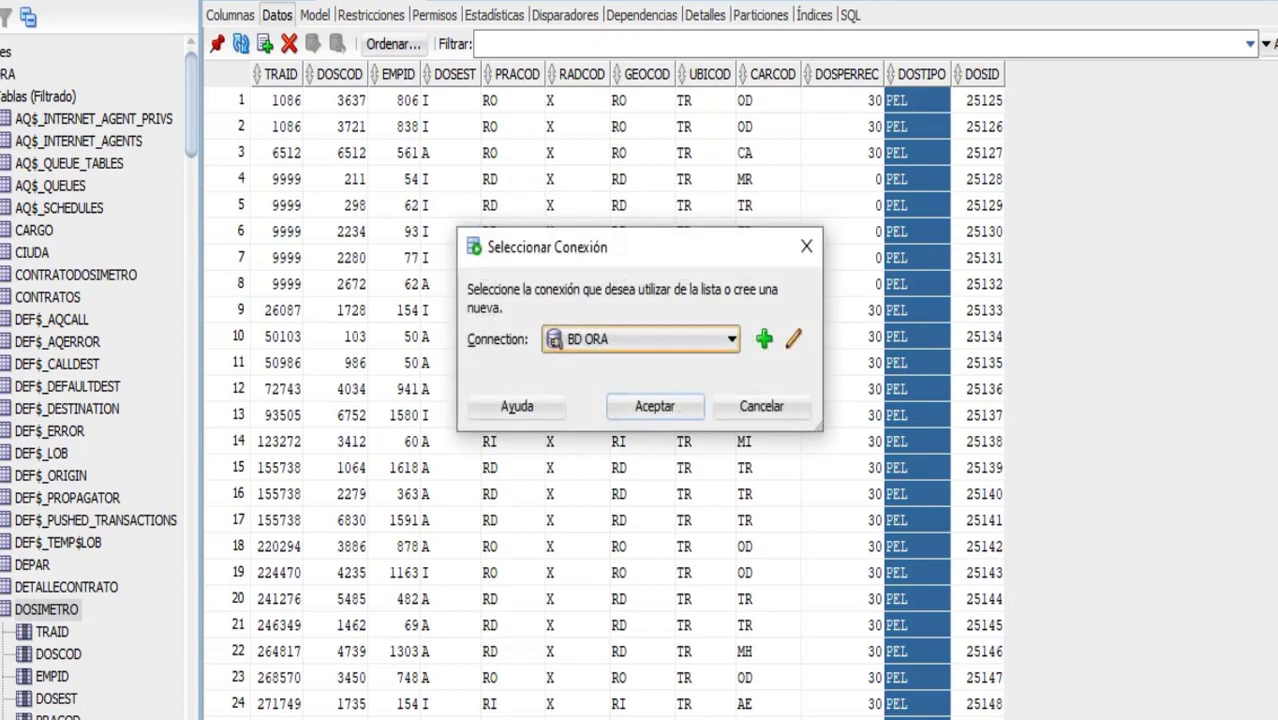
Switch to SQL Developer, run "truncate table dosimetro;" in a worksheet on the BD ORA connection, and refresh the DOSIMETRO table's data
left_click(639, 405)
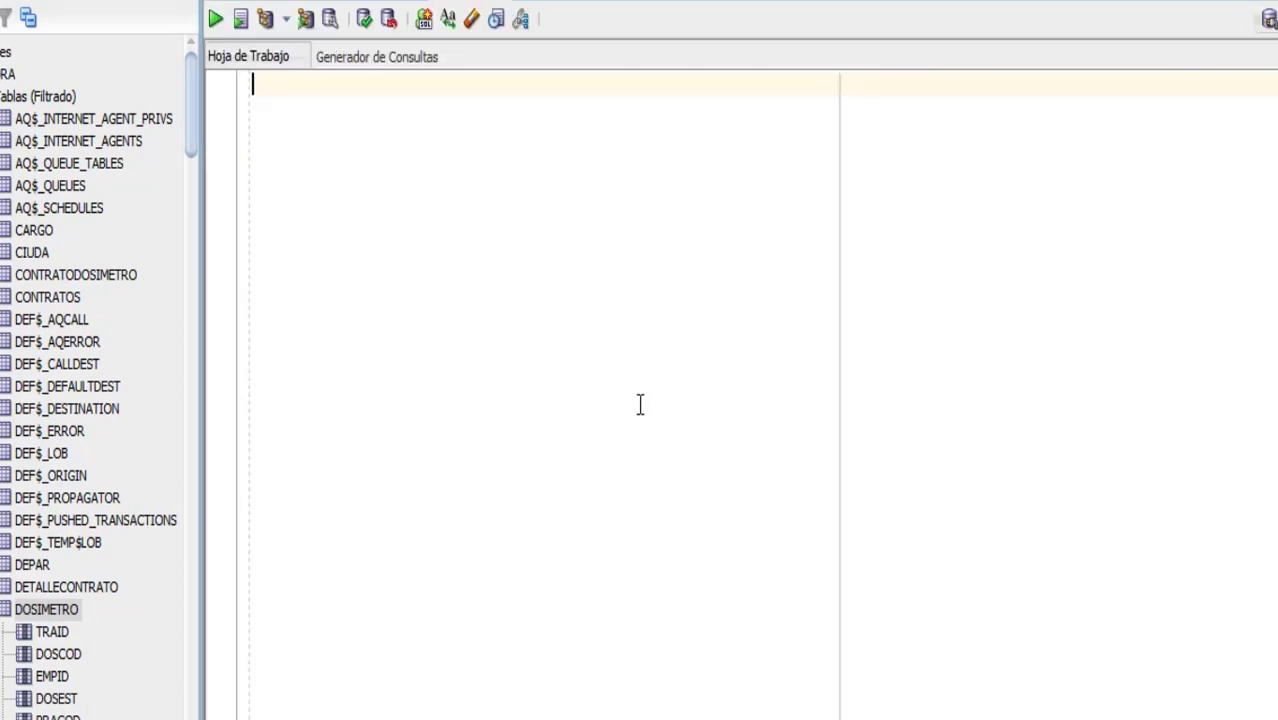
type("truncate t")
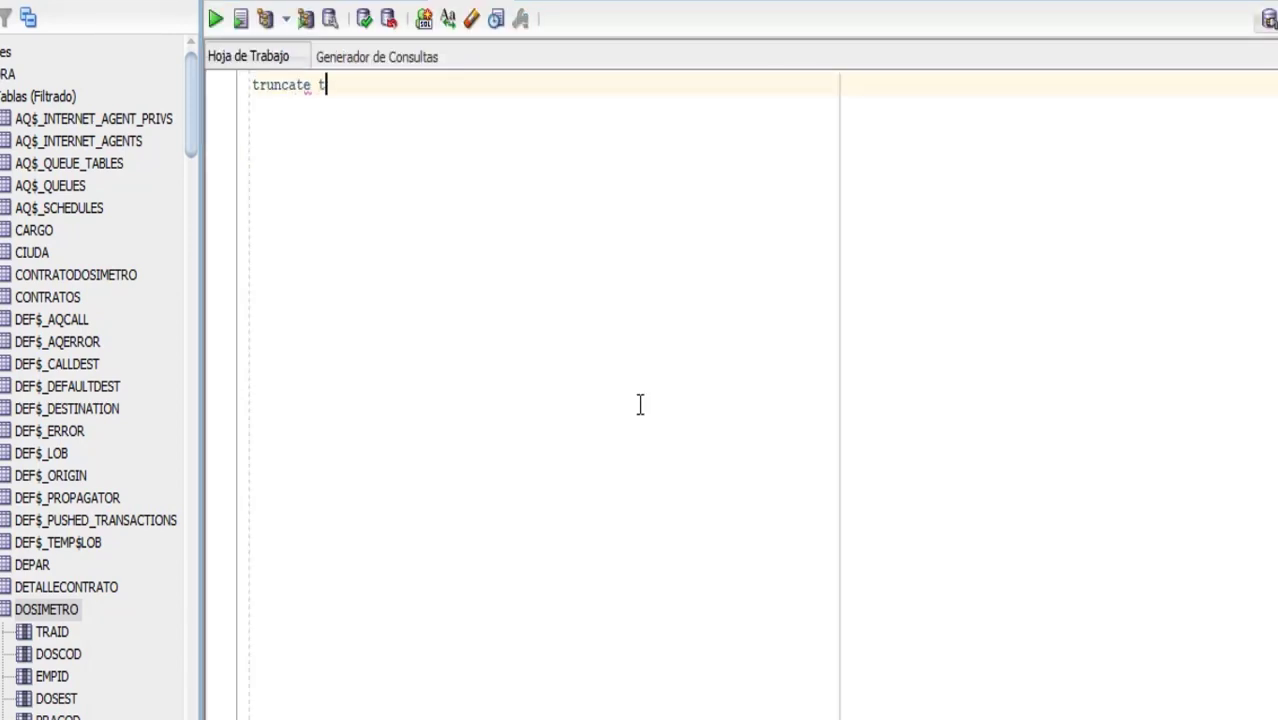
type("able dosimetro;")
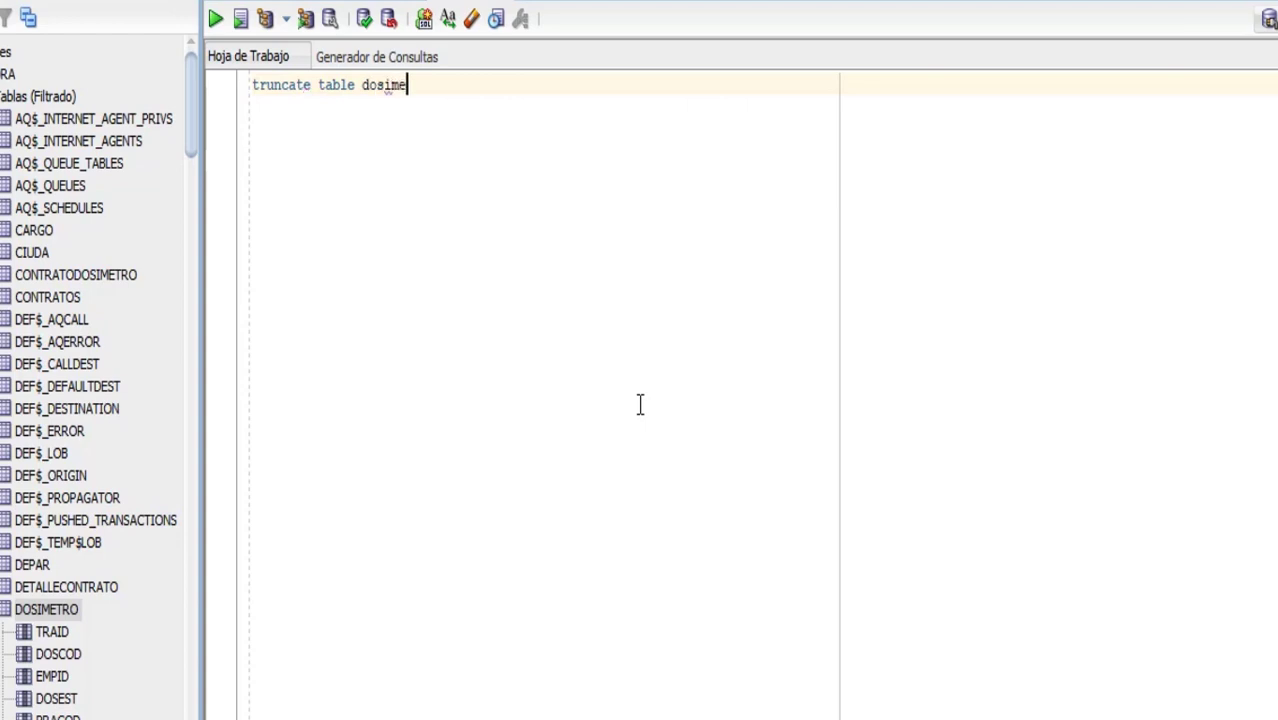
left_click(214, 20)
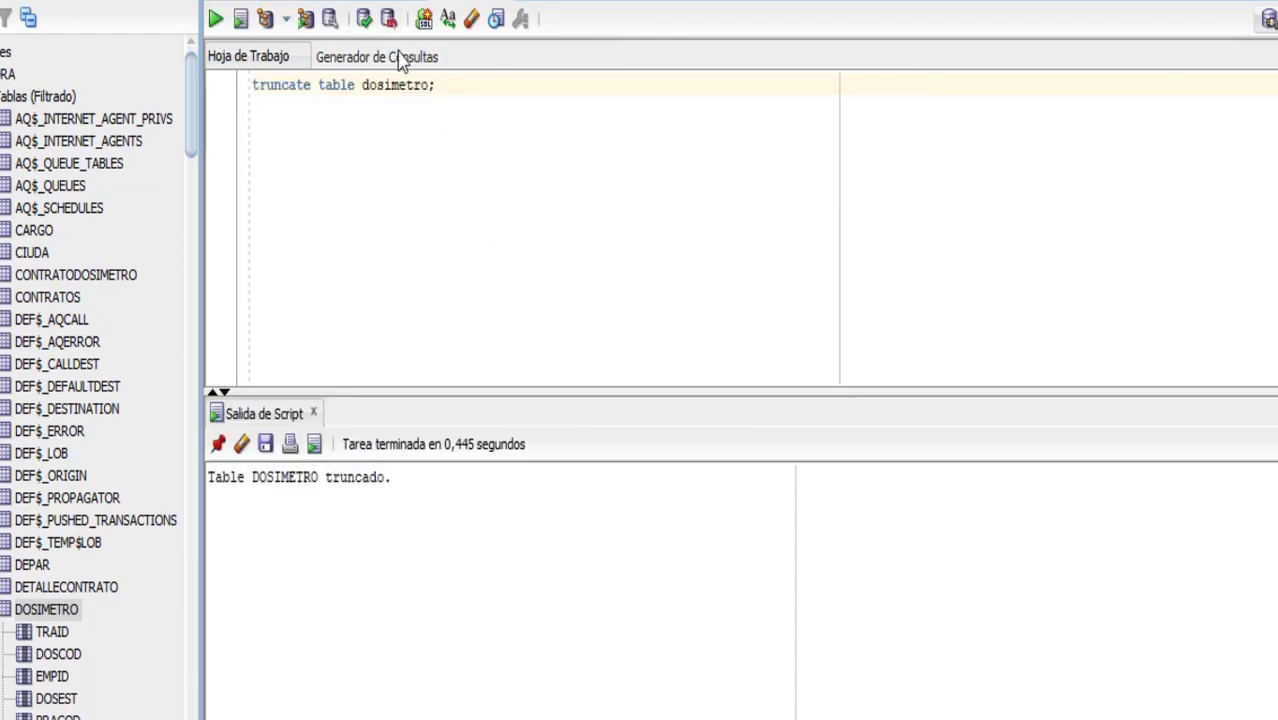
left_click(367, 1)
left_click(240, 44)
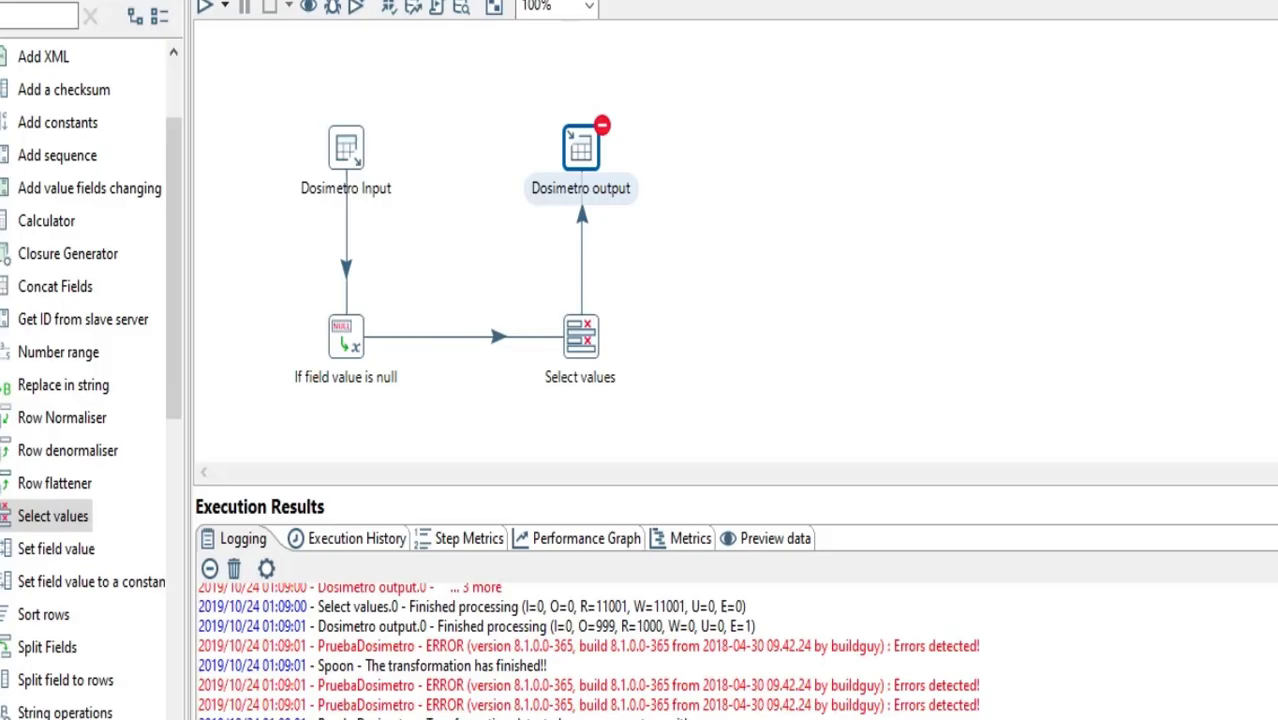
Switch back to Pentaho, then save and run the PruebaDosimetro transformation with the Pentaho local run configuration
left_click(205, 7)
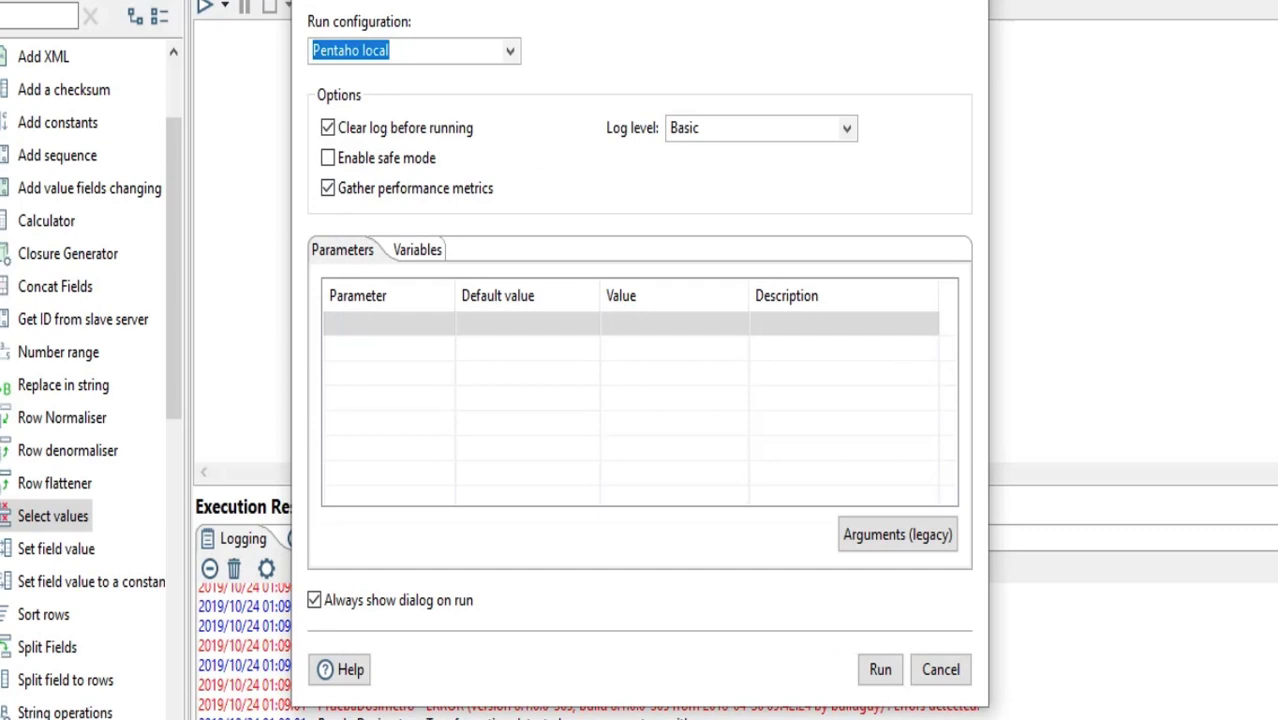
left_click(880, 669)
left_click(740, 372)
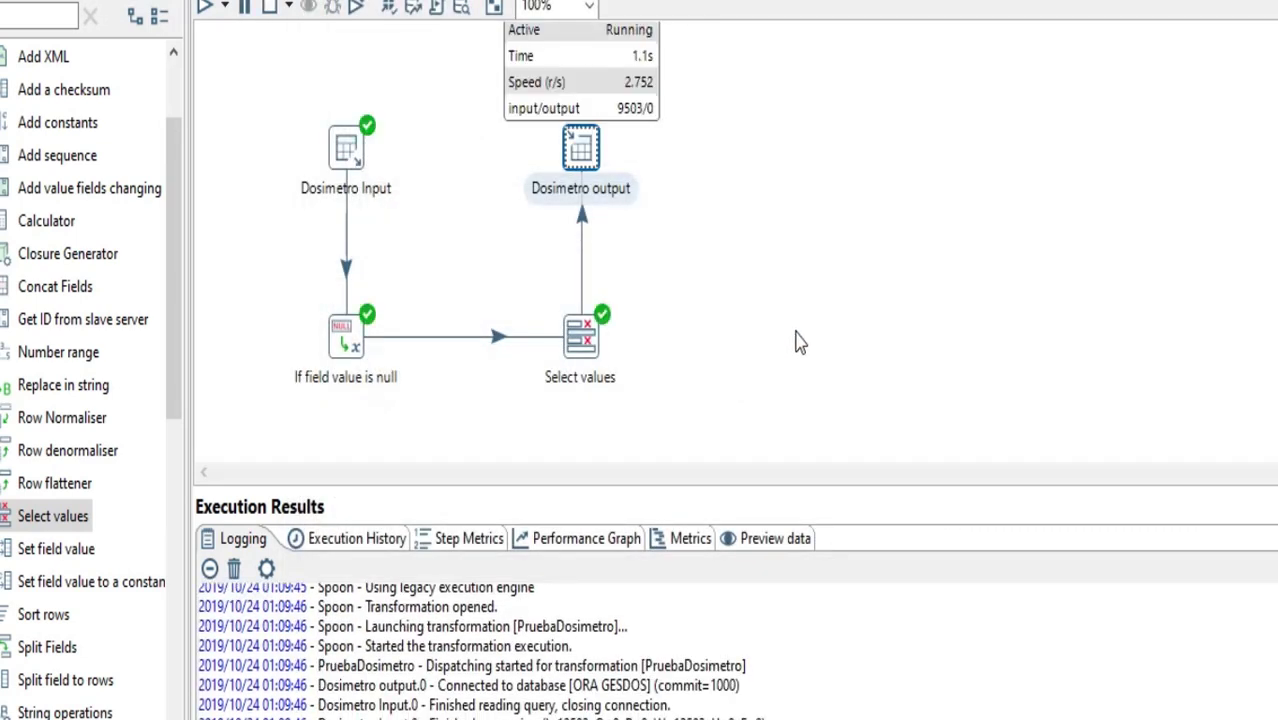
mouse_move(576, 160)
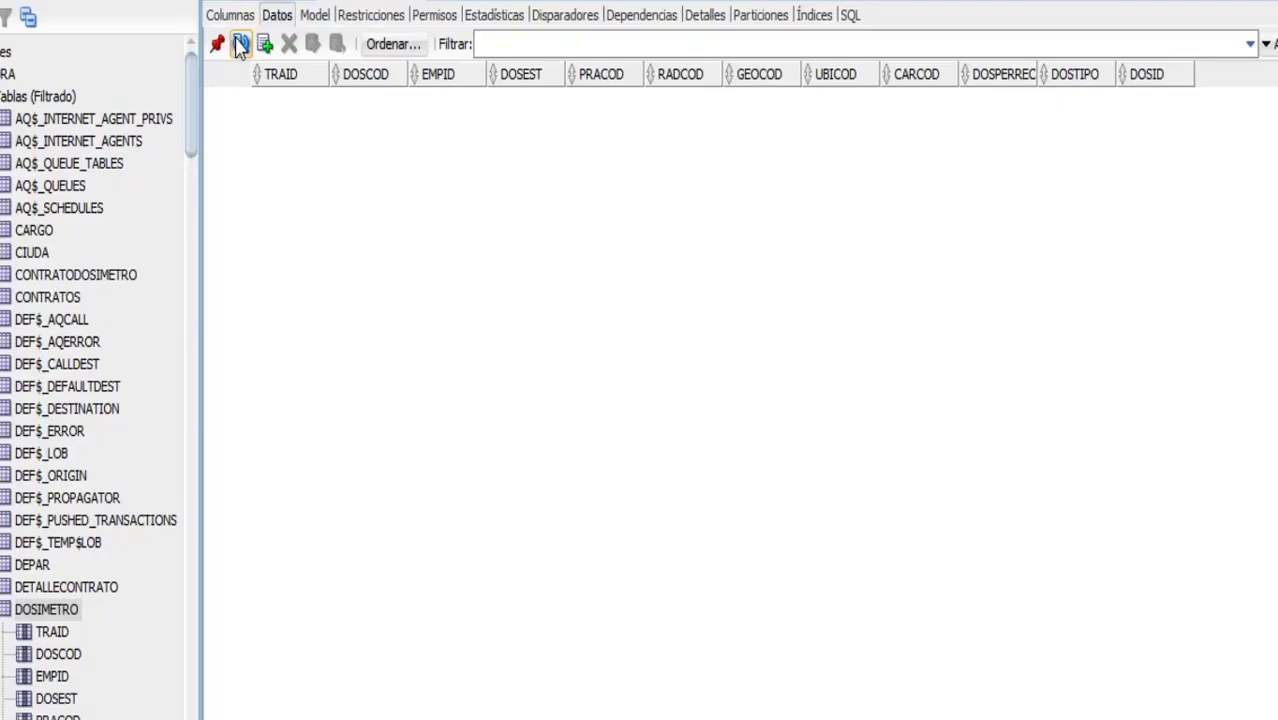
Refresh the DOSIMETRO table's data in SQL Developer, and check the run's step metrics back in Pentaho
left_click(240, 44)
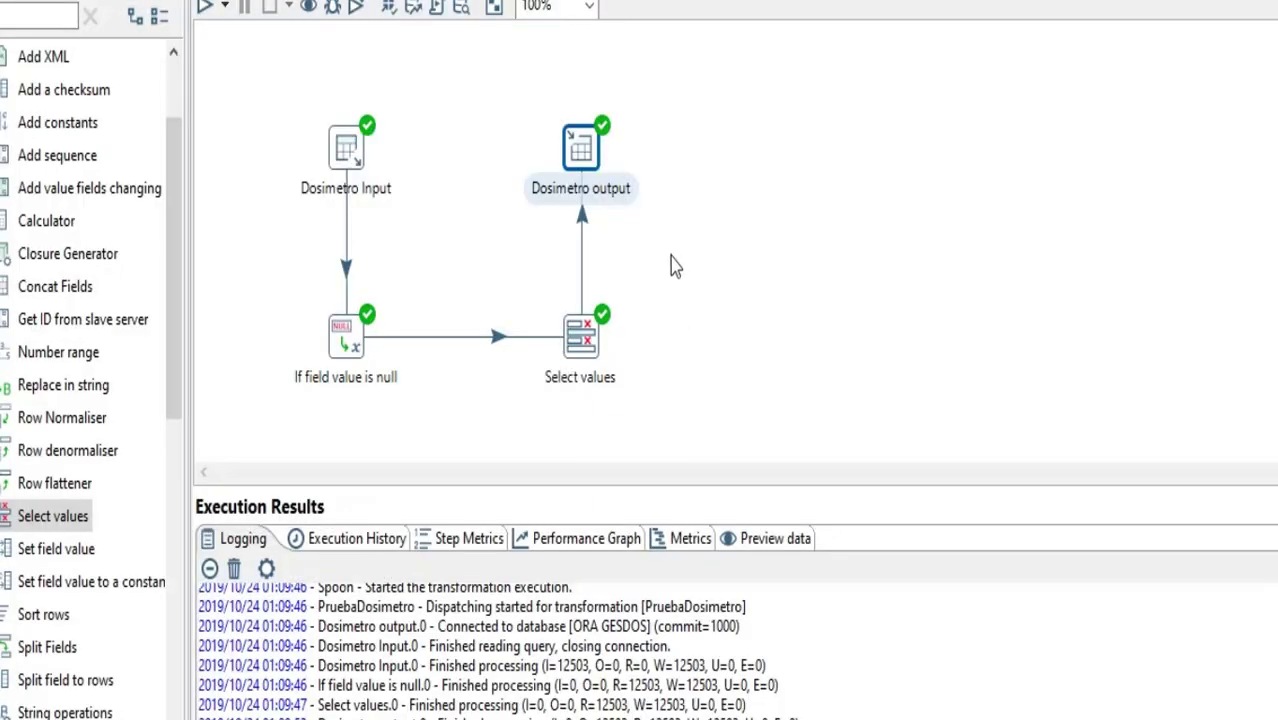
left_click(471, 548)
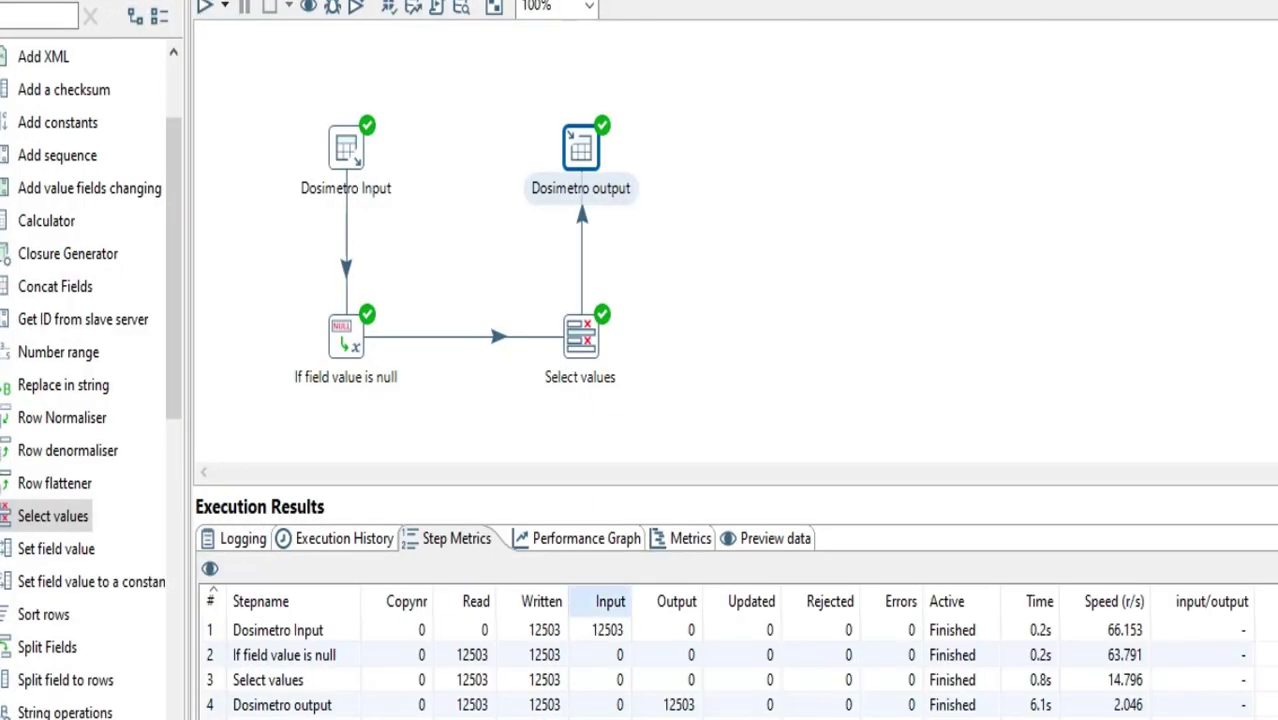